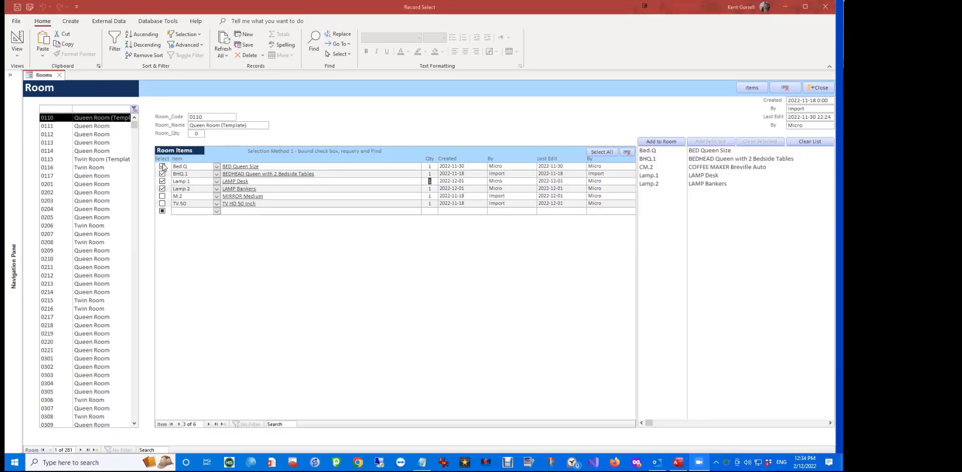
# - Deselect Bed.Q and BHQ.1 in the Queen Room template 0110 and clear the whole list of selected items
pyautogui.click(162, 166)
pyautogui.click(163, 173)
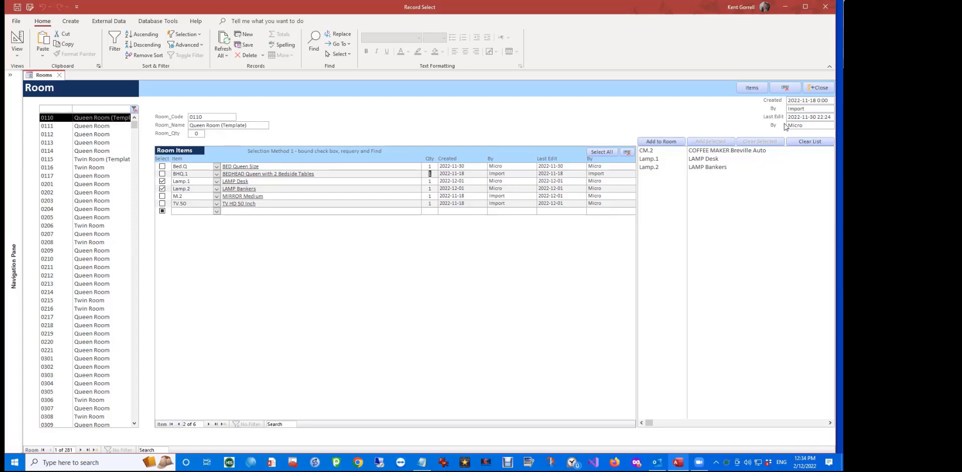
pyautogui.click(807, 146)
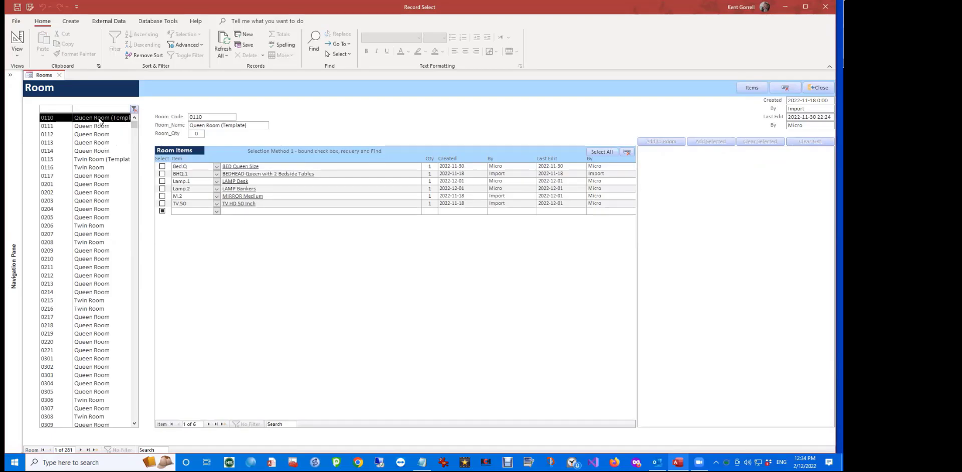
# - Filter the room list by the name text "temp" to view the template rooms, and restore the full list
pyautogui.click(121, 108)
pyautogui.write('temp')
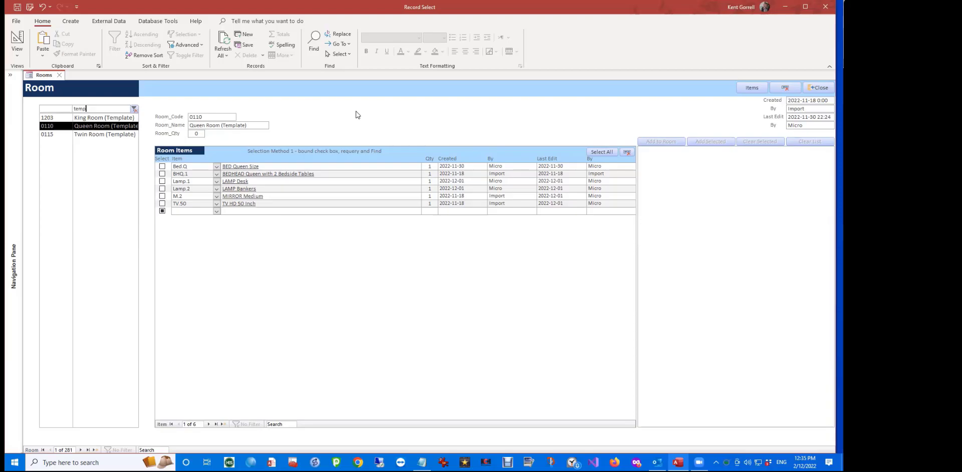
pyautogui.click(134, 110)
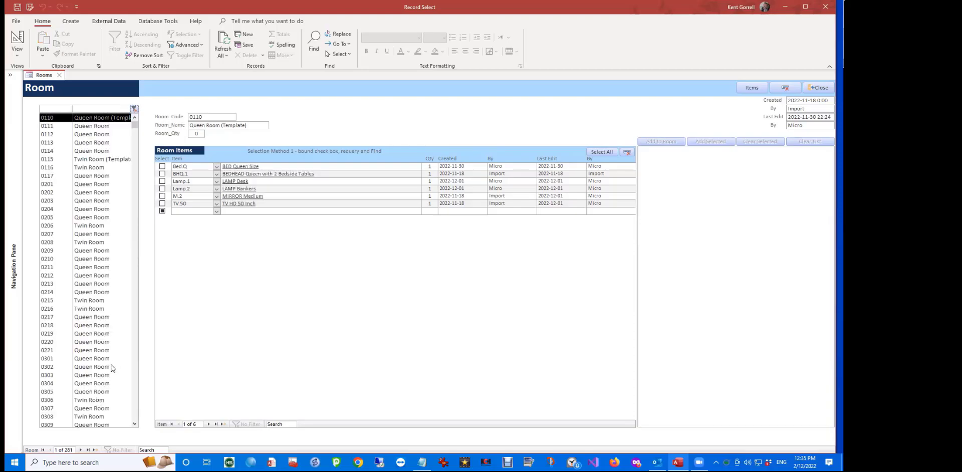
# - Review the items of Twin Room template 0115 and delete all room items from Twin Room 0116
pyautogui.click(134, 254)
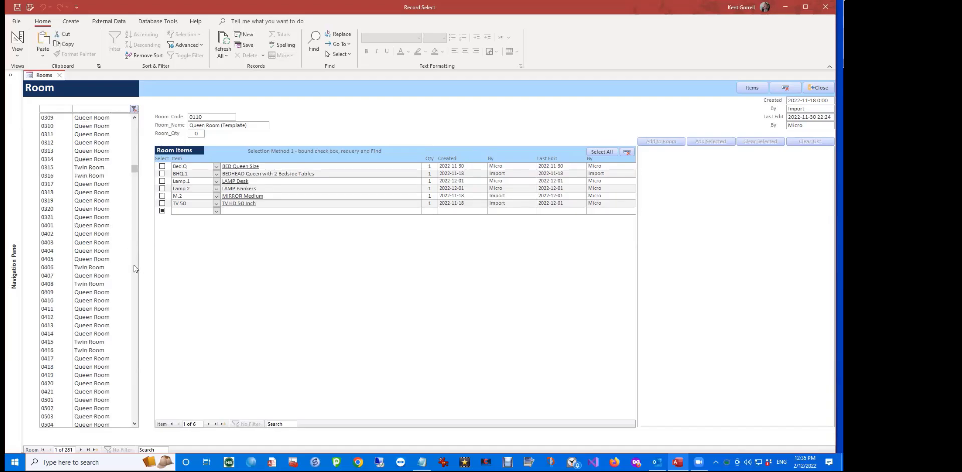
pyautogui.scroll(3, 122, 178)
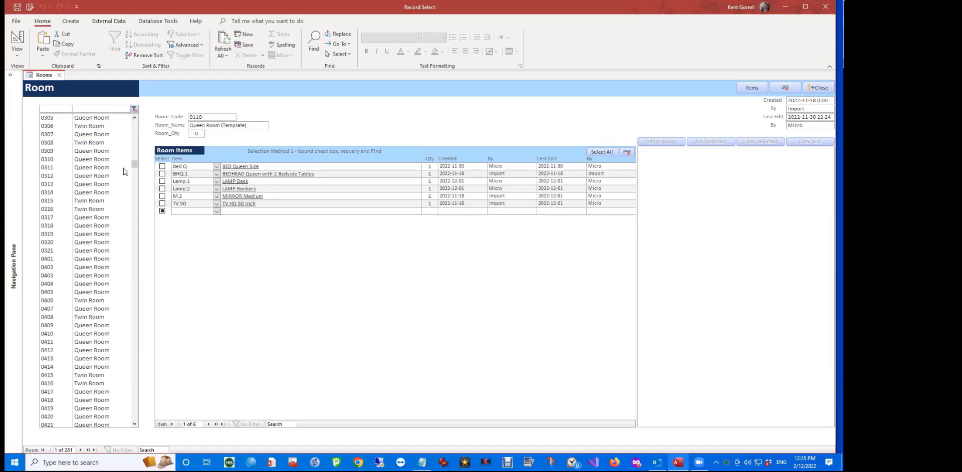
pyautogui.scroll(5, 120, 173)
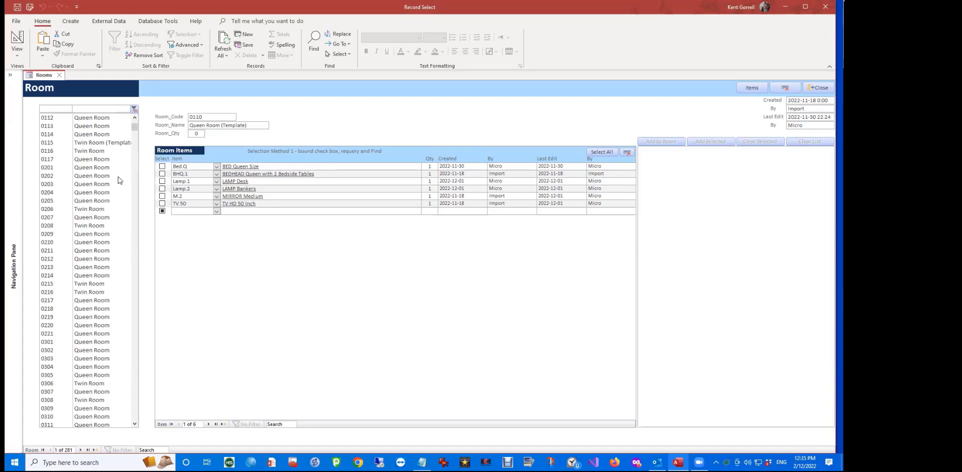
pyautogui.click(88, 142)
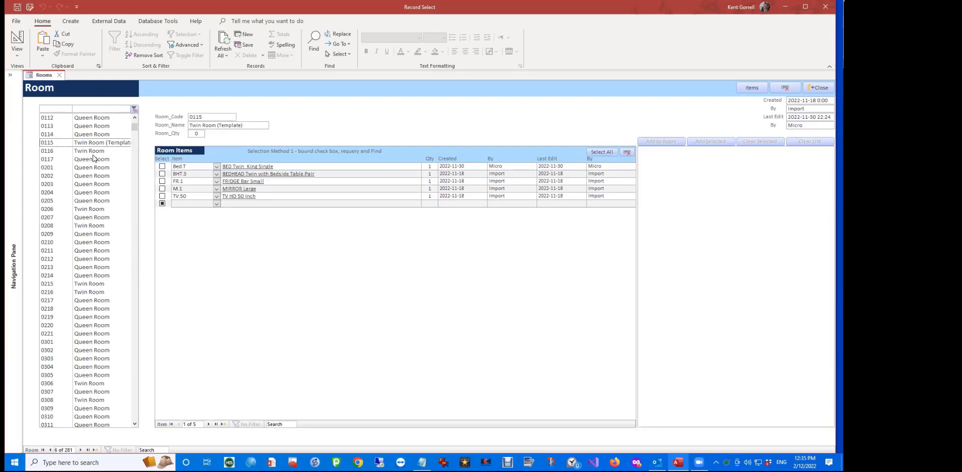
pyautogui.click(93, 153)
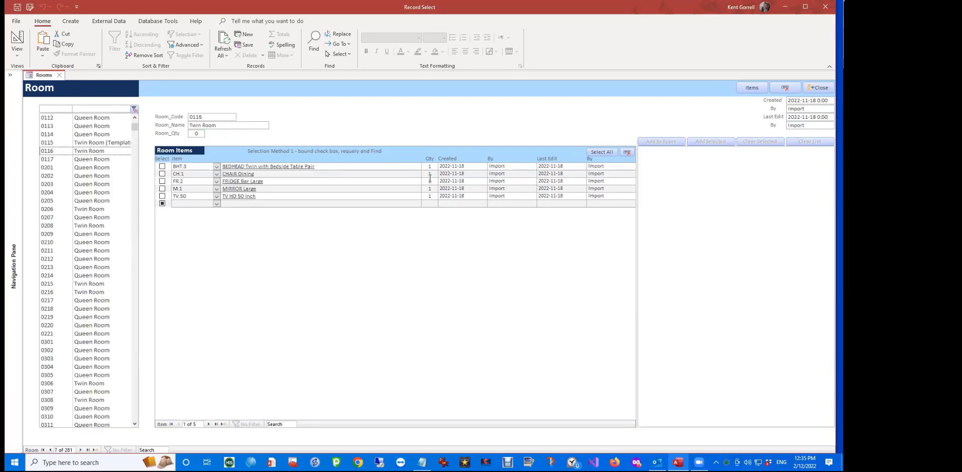
pyautogui.click(629, 154)
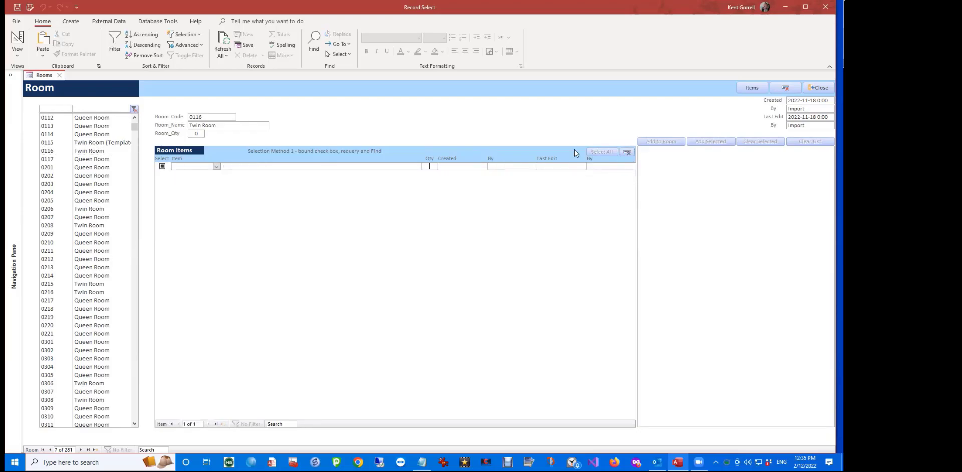
# - Select all items of Twin Room template 0115 and add them to Twin Room 0116
pyautogui.click(112, 143)
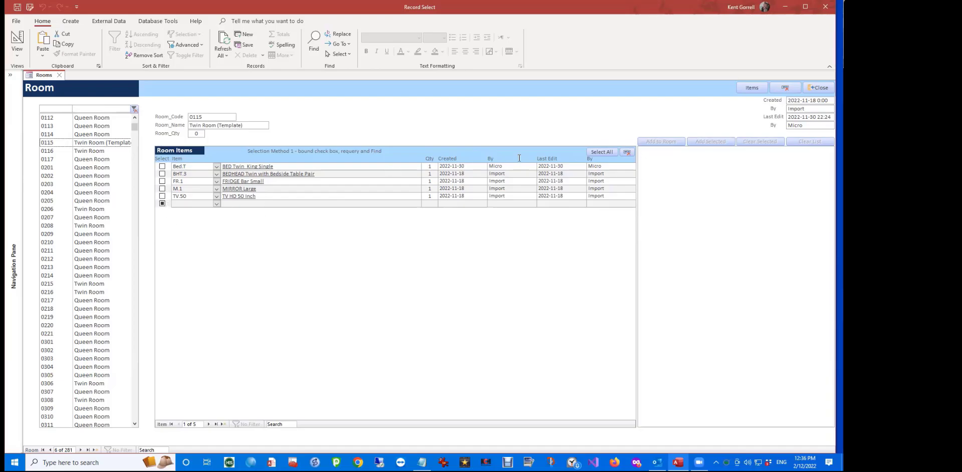
pyautogui.click(594, 154)
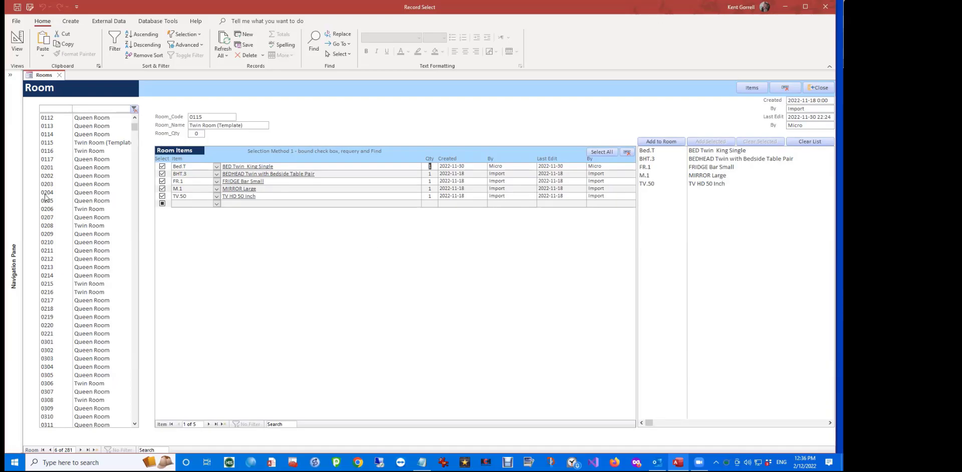
pyautogui.click(77, 151)
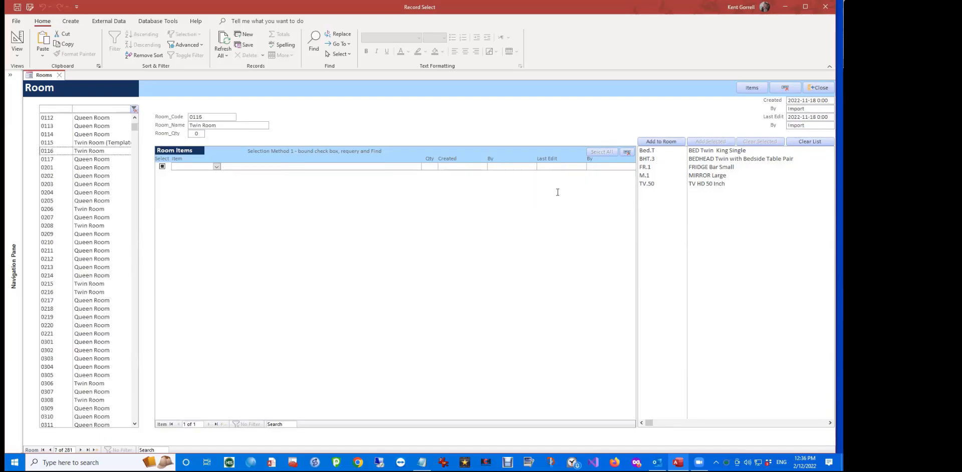
pyautogui.click(662, 142)
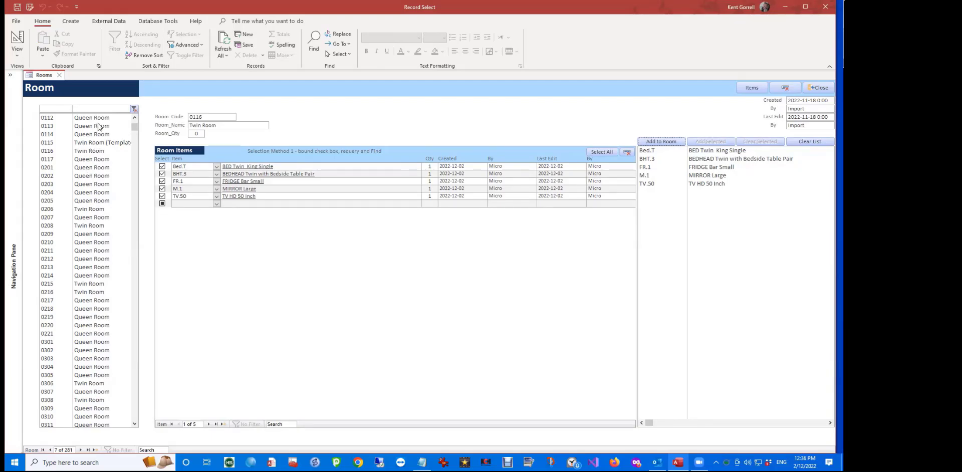
# - Open Queen Room 0209, clear the list of selected items, and select all of that room's items
pyautogui.click(91, 219)
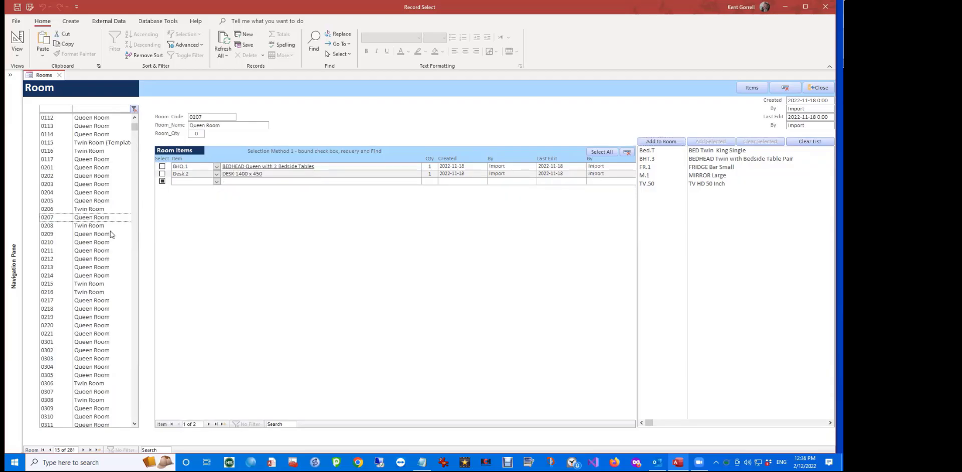
pyautogui.click(106, 235)
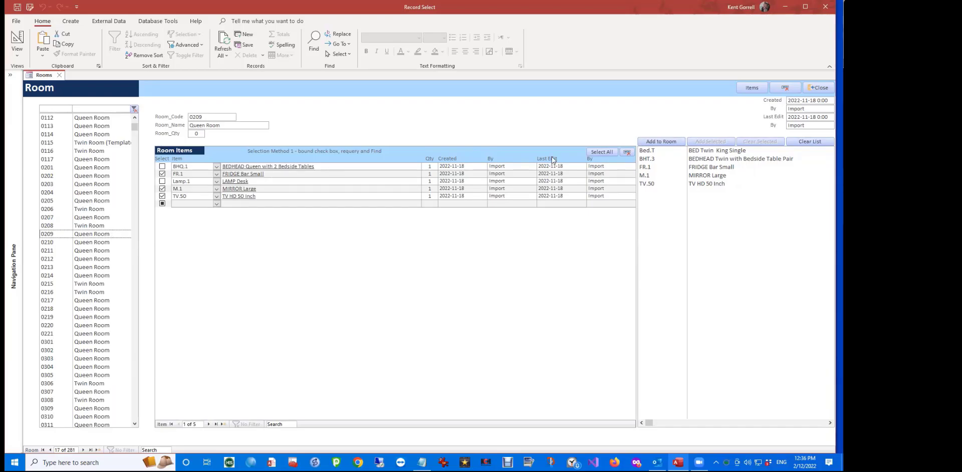
pyautogui.click(810, 141)
pyautogui.click(611, 152)
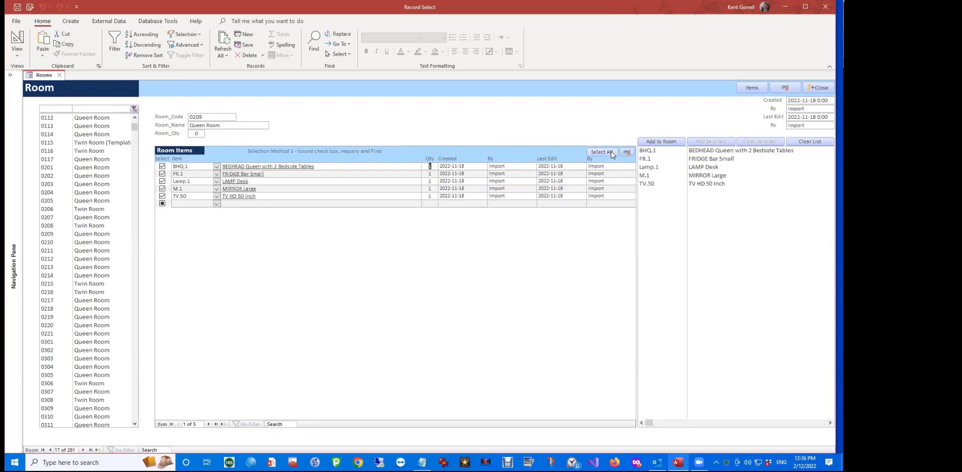
# - Replace all items in Queen Room 0117 with the selected items from room 0209, and reopen room 0209
pyautogui.click(96, 159)
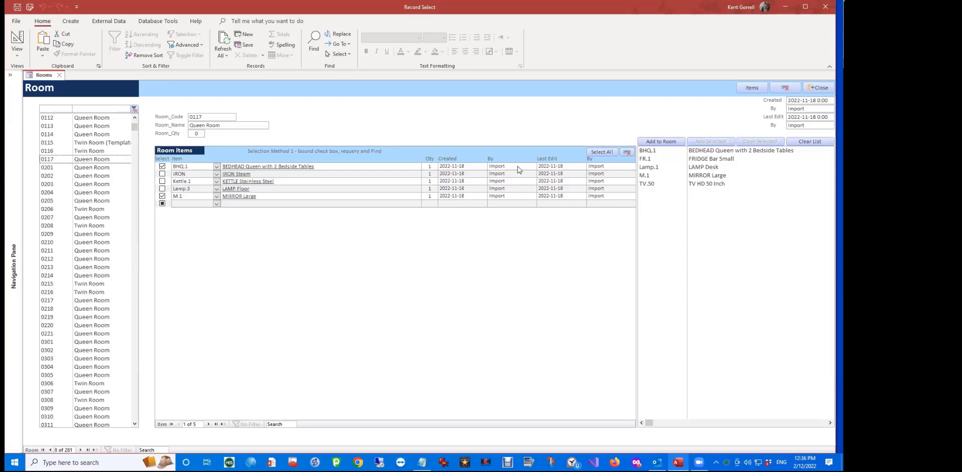
pyautogui.click(631, 153)
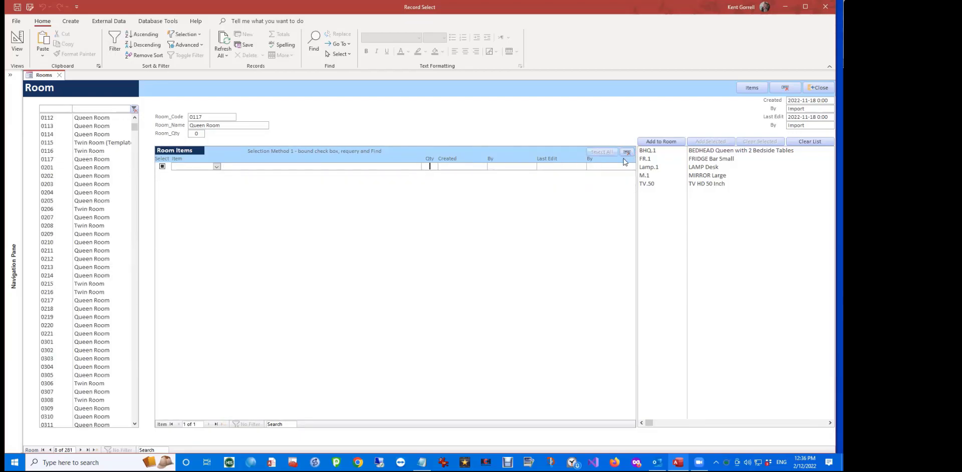
pyautogui.click(665, 142)
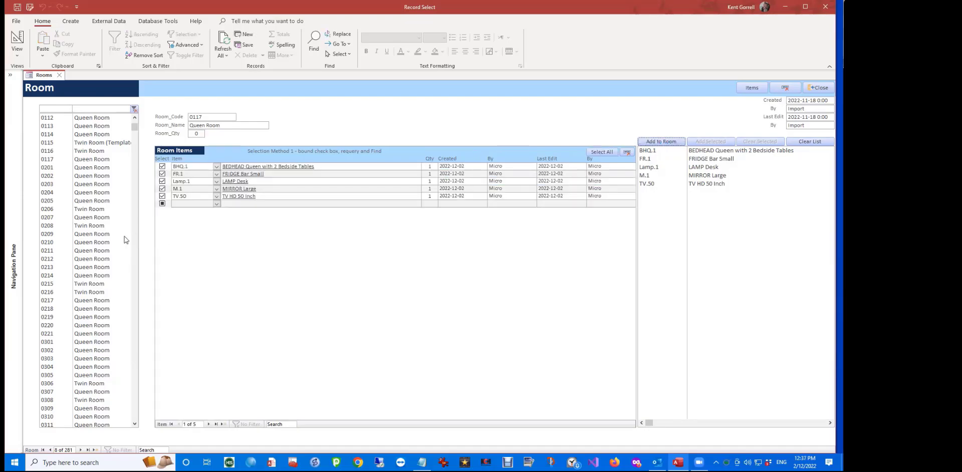
pyautogui.click(97, 236)
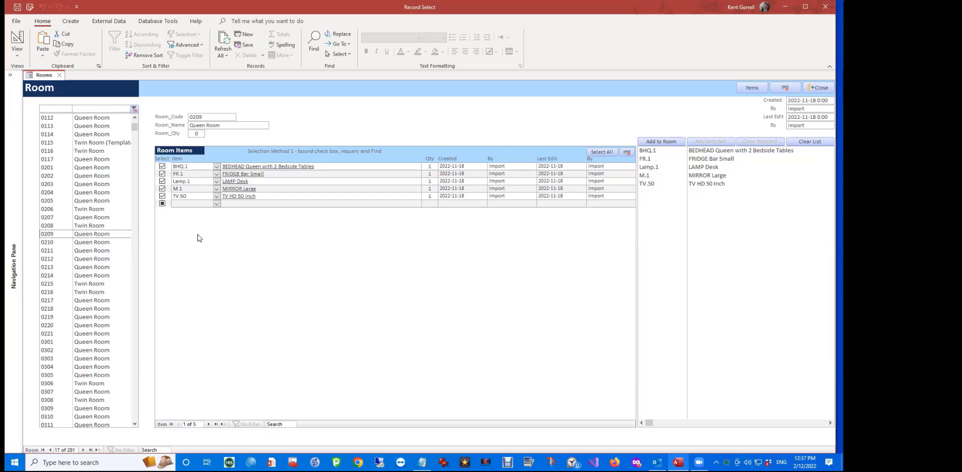
# - Delete all room items from Queen Rooms 0111 and 0112
pyautogui.scroll(1, 118, 225)
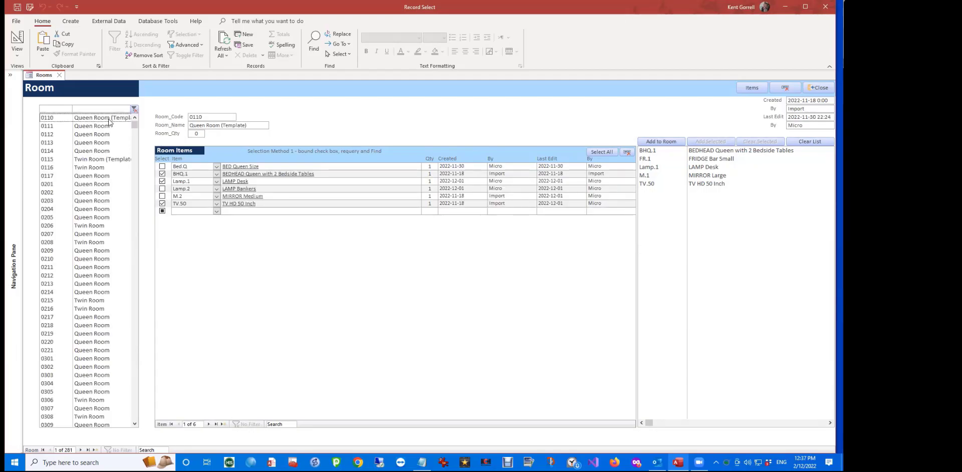
pyautogui.click(108, 126)
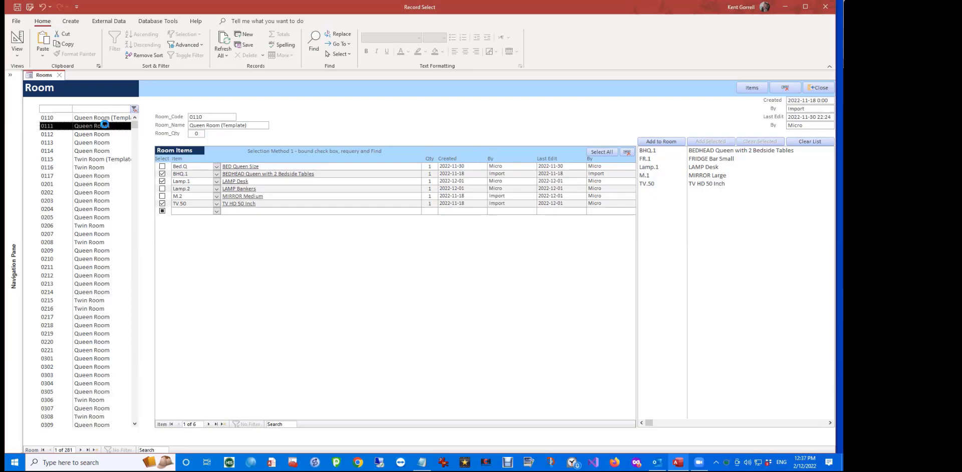
pyautogui.click(626, 152)
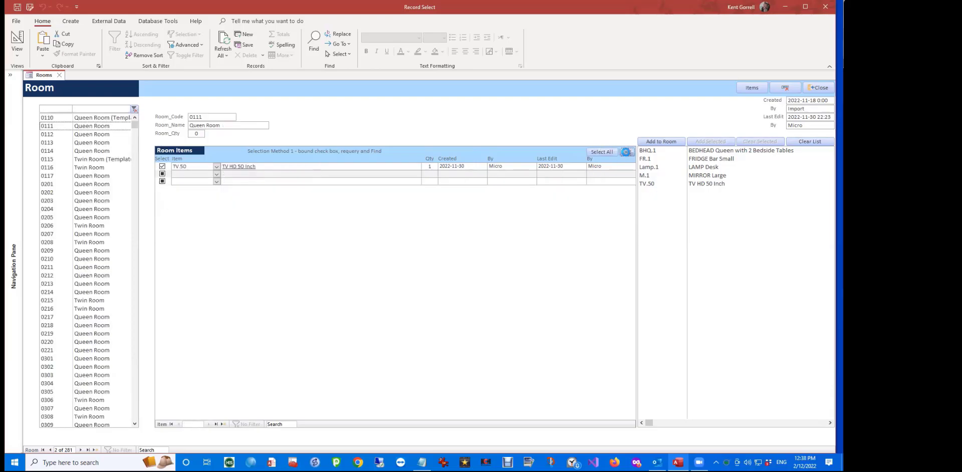
pyautogui.click(98, 136)
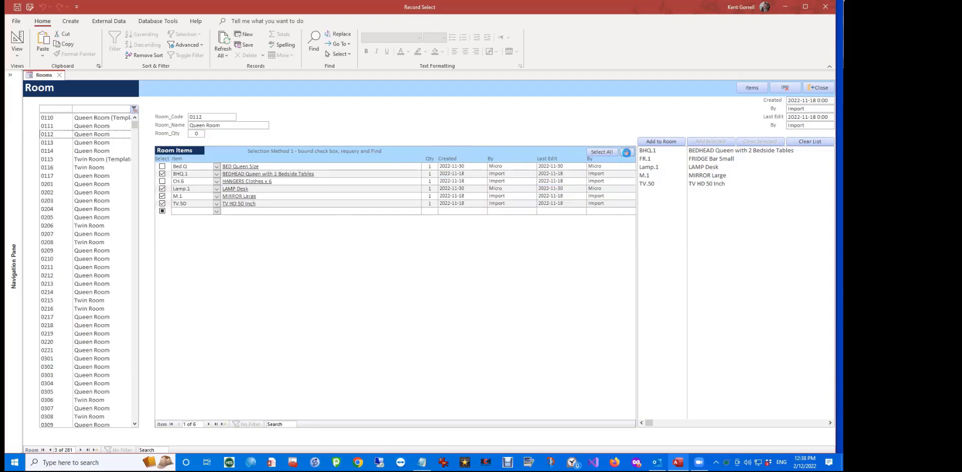
pyautogui.click(626, 152)
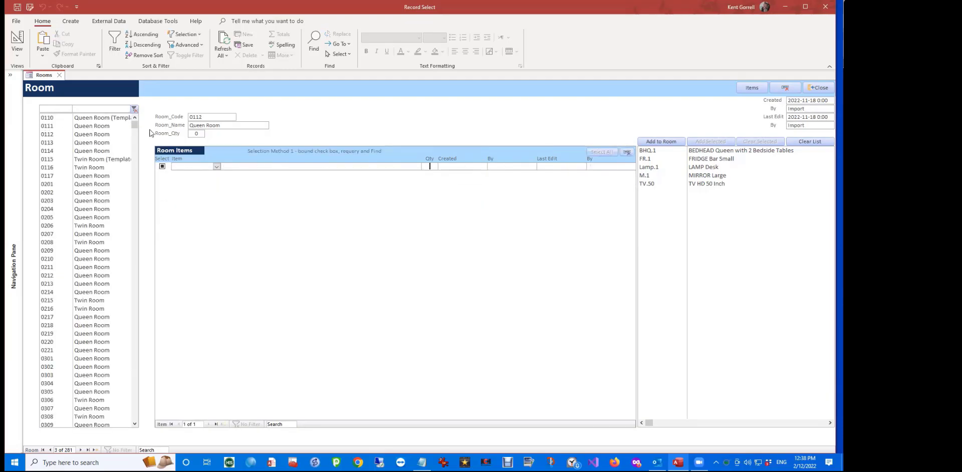
# - Clear the list of selected items and add CH.2 CHAIR Tub and Lamp.3 LAMP Floor to Queen Room template 0110
pyautogui.click(93, 119)
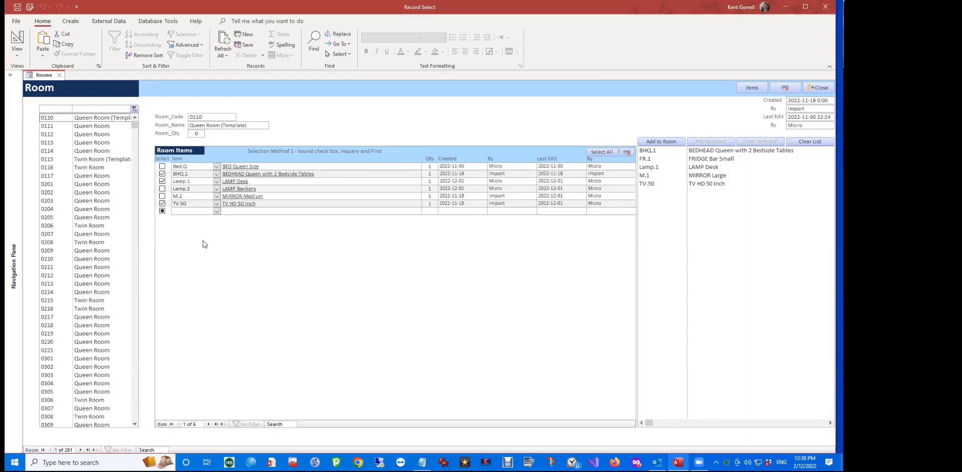
pyautogui.click(810, 141)
pyautogui.click(217, 212)
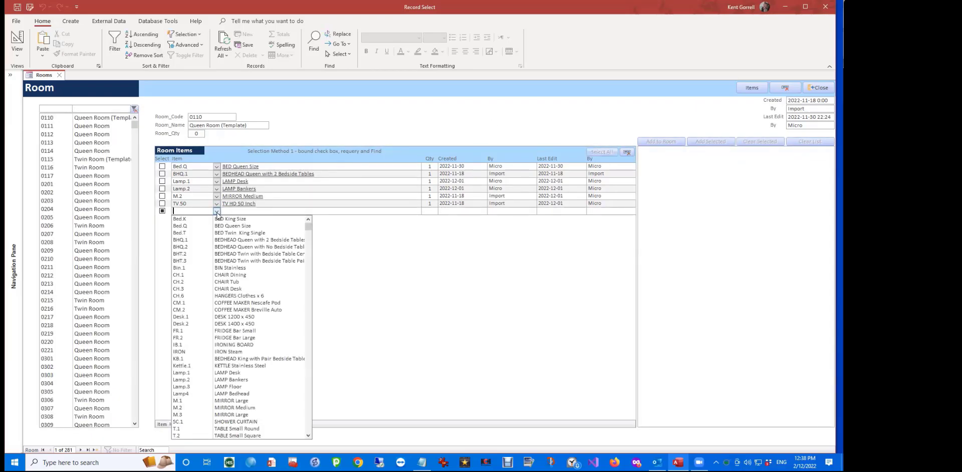
pyautogui.click(239, 283)
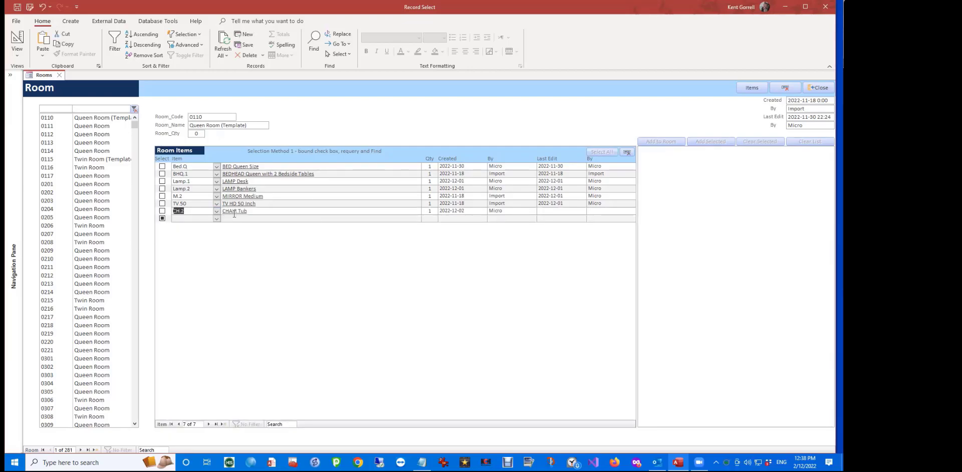
pyautogui.click(217, 219)
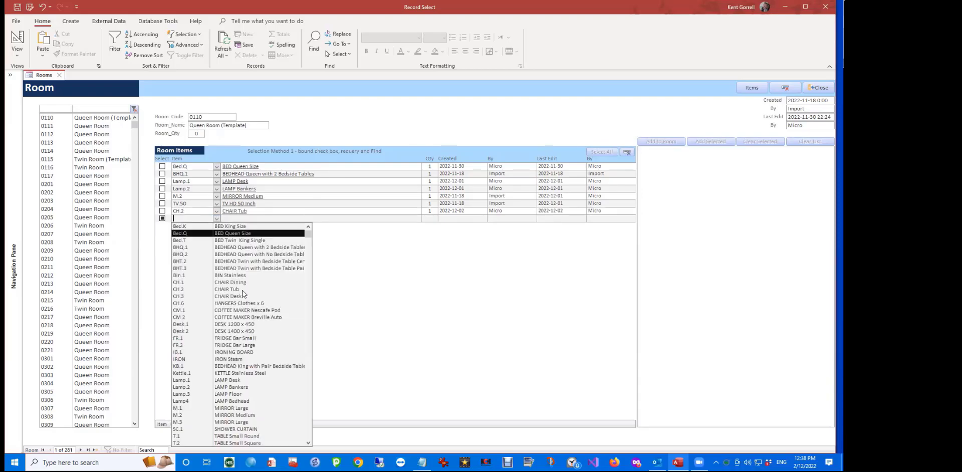
pyautogui.click(244, 395)
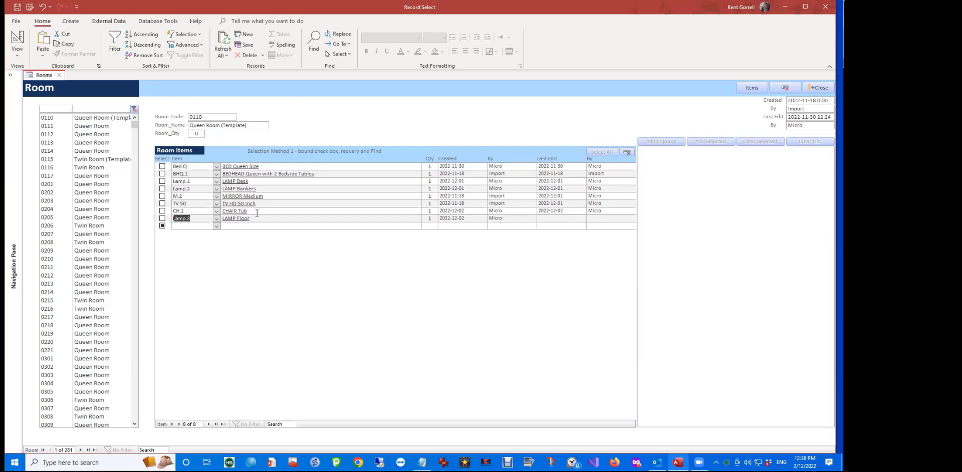
pyautogui.click(353, 203)
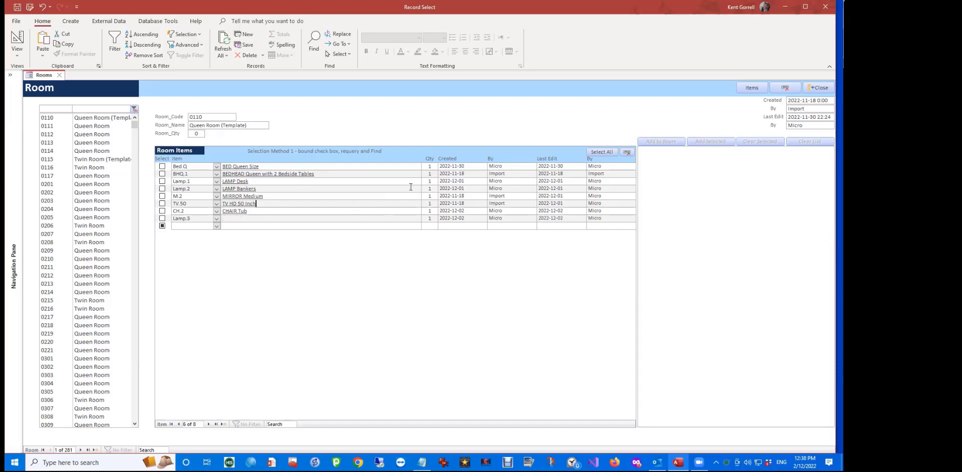
# - Select all items of Queen Room template 0110 and add them to Queen Room 0111
pyautogui.click(604, 152)
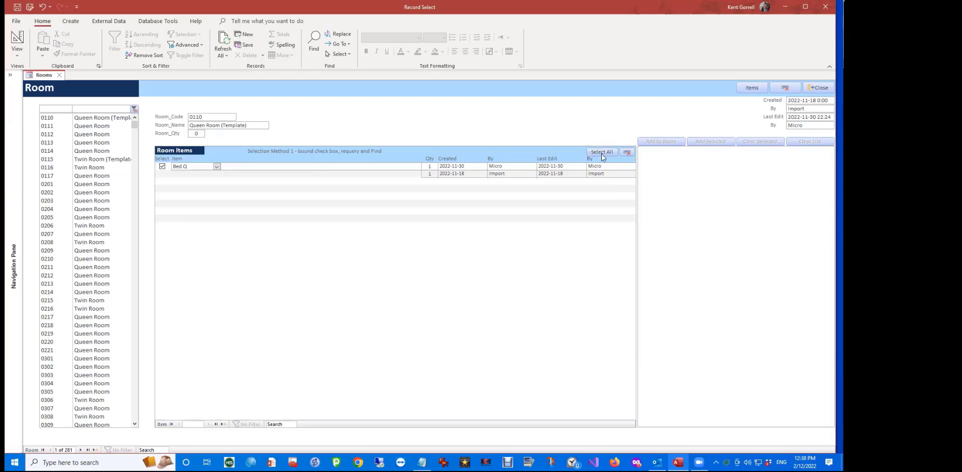
pyautogui.click(94, 126)
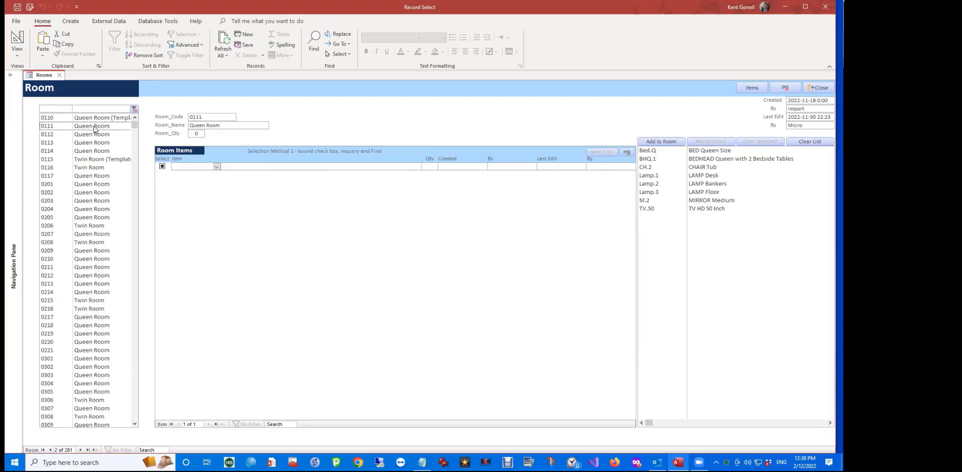
pyautogui.click(662, 142)
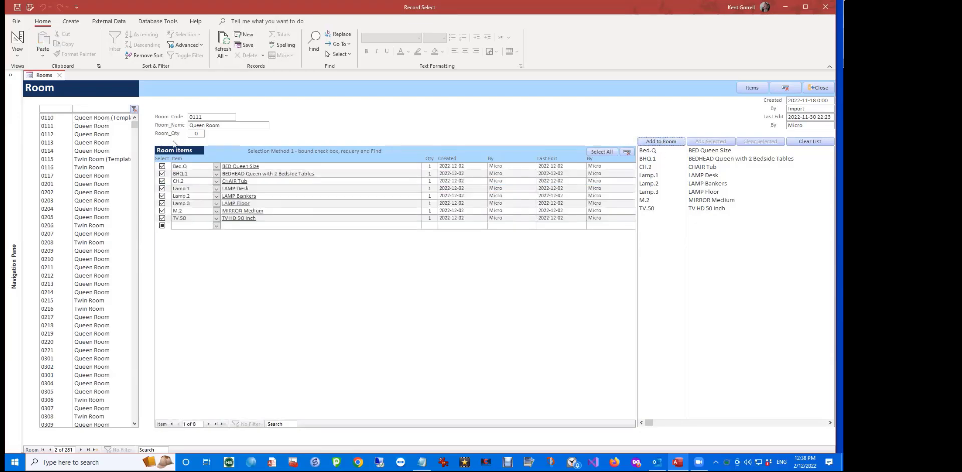
# - Add all items in the selected-items list to Queen Room 0112
pyautogui.click(78, 134)
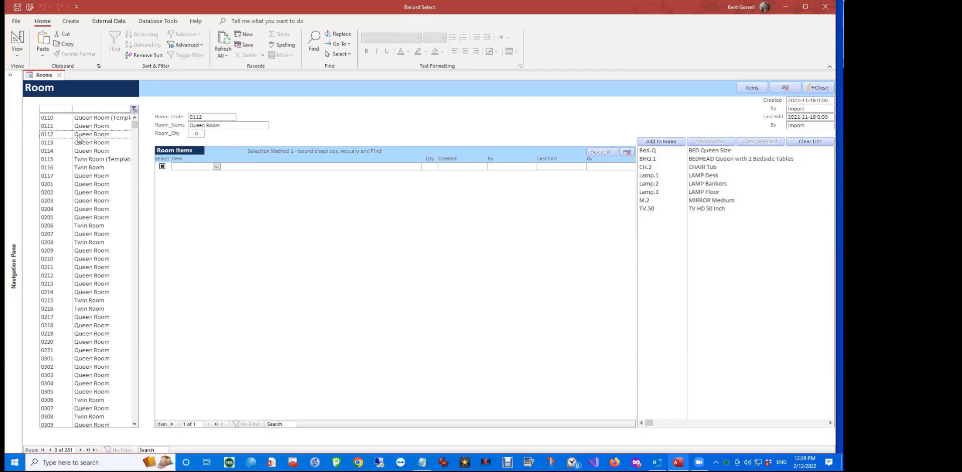
pyautogui.click(658, 142)
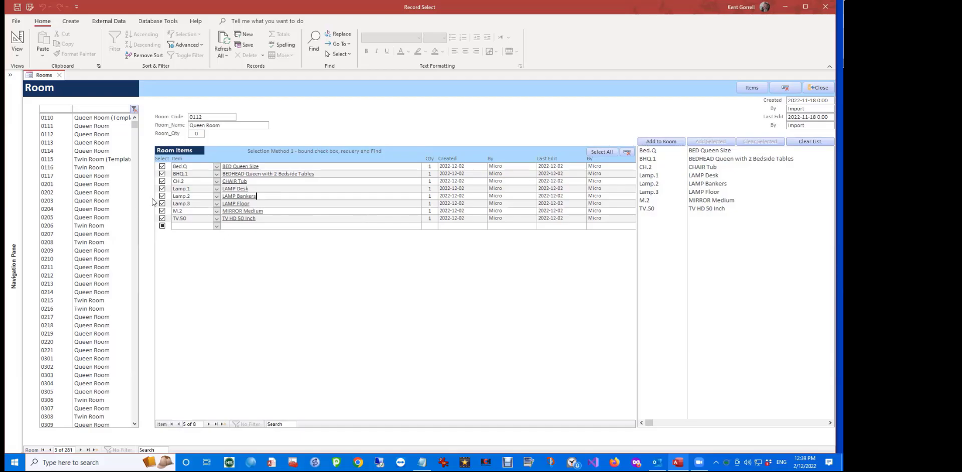
pyautogui.click(216, 196)
pyautogui.click(217, 197)
pyautogui.click(314, 181)
# - Add the full selected-items list to Queen Room 0114, and delete all of that room's items
pyautogui.click(97, 153)
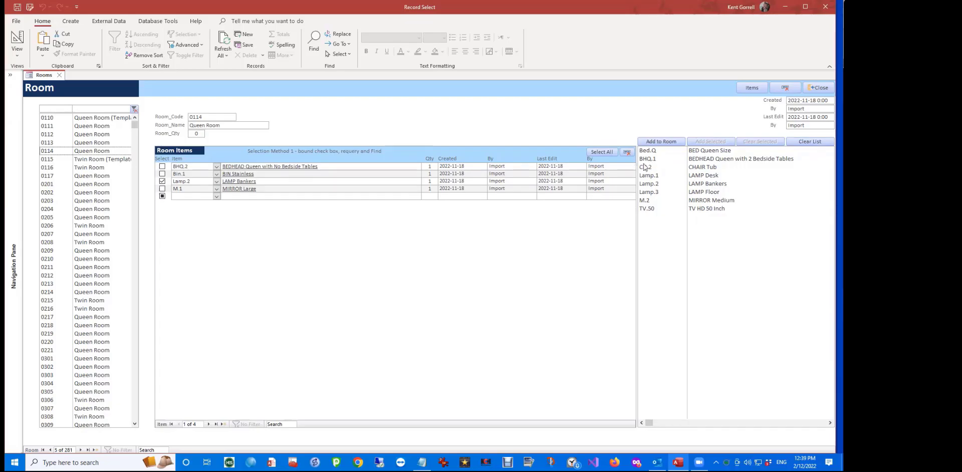
pyautogui.click(714, 152)
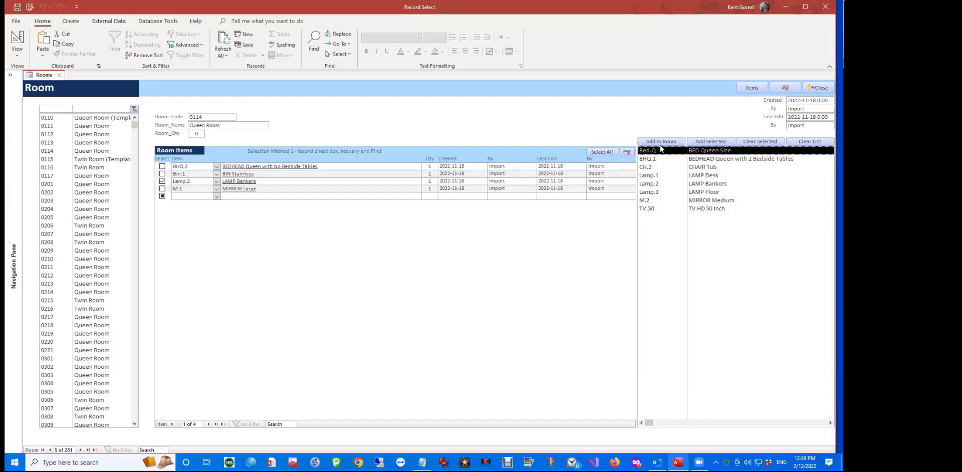
pyautogui.click(657, 144)
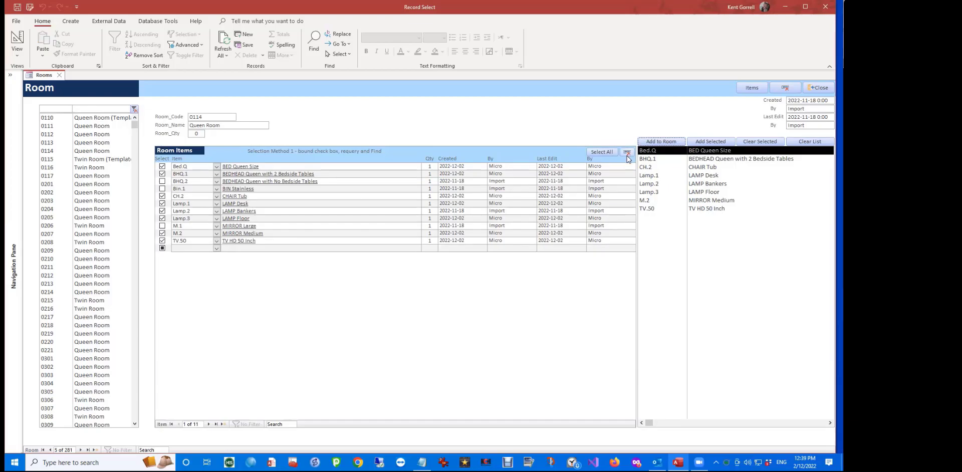
pyautogui.click(627, 154)
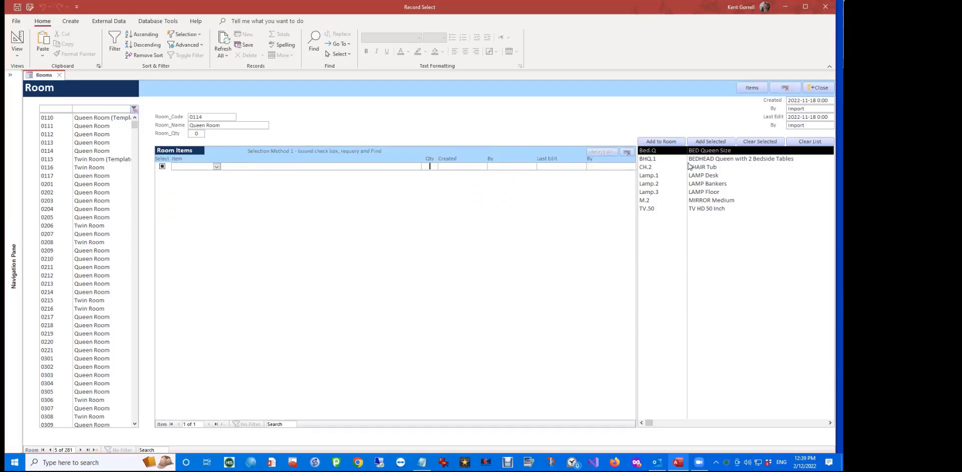
# - Add Bed.Q alone, BHQ.1, CH.2 and Lamp.1 together, and the whole selected-items list to Queen Room 0114
pyautogui.click(712, 143)
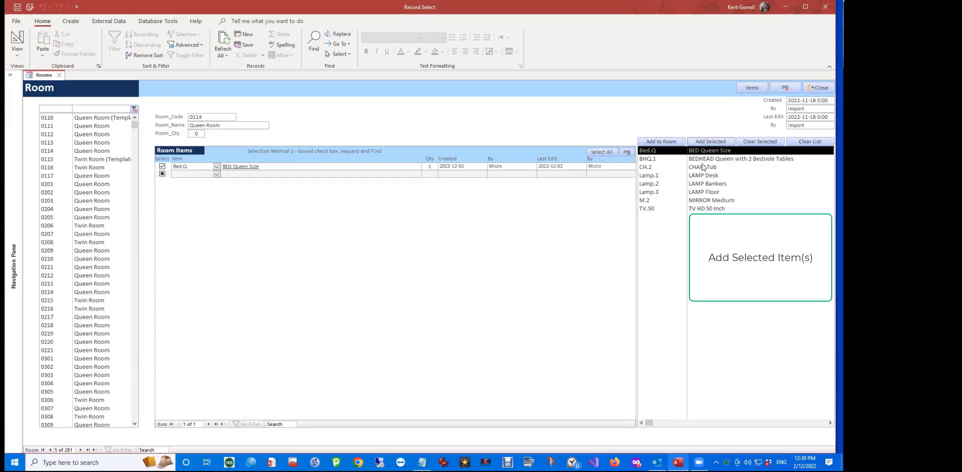
pyautogui.click(702, 163)
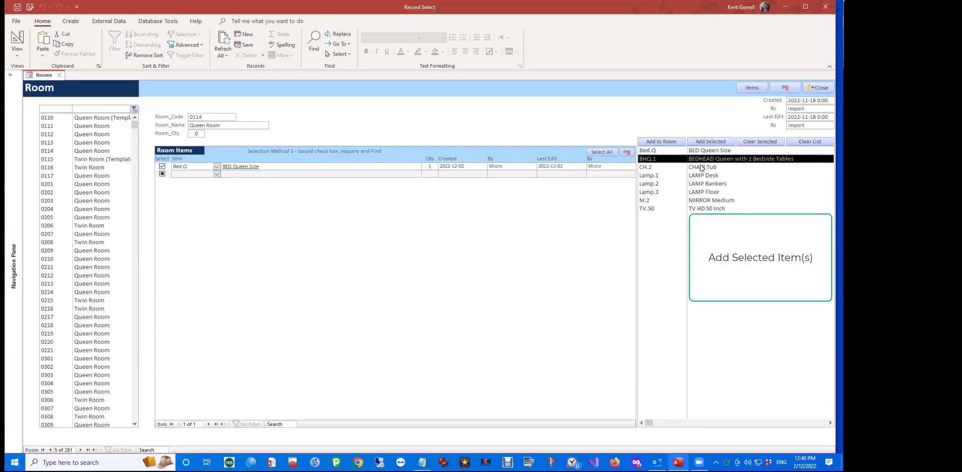
pyautogui.keyDown('ctrl'); pyautogui.click(702, 168); pyautogui.keyUp('ctrl')
pyautogui.keyDown('ctrl'); pyautogui.click(703, 177); pyautogui.keyUp('ctrl')
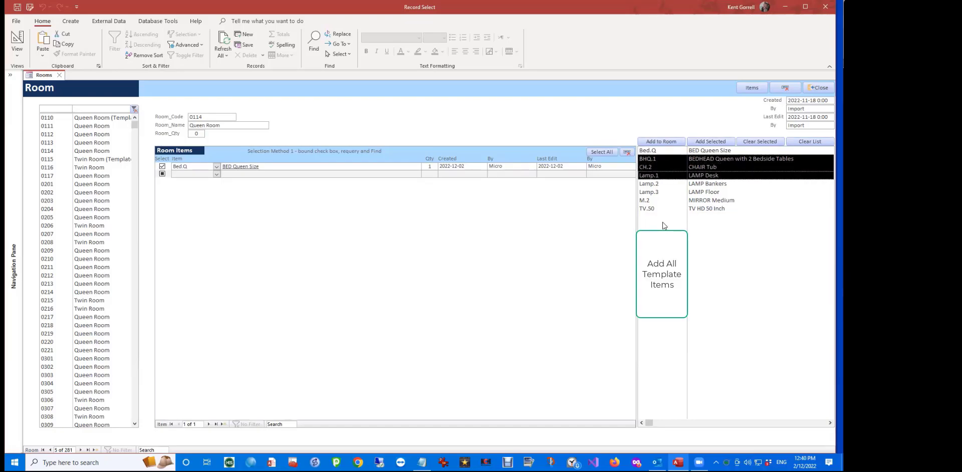
pyautogui.click(708, 143)
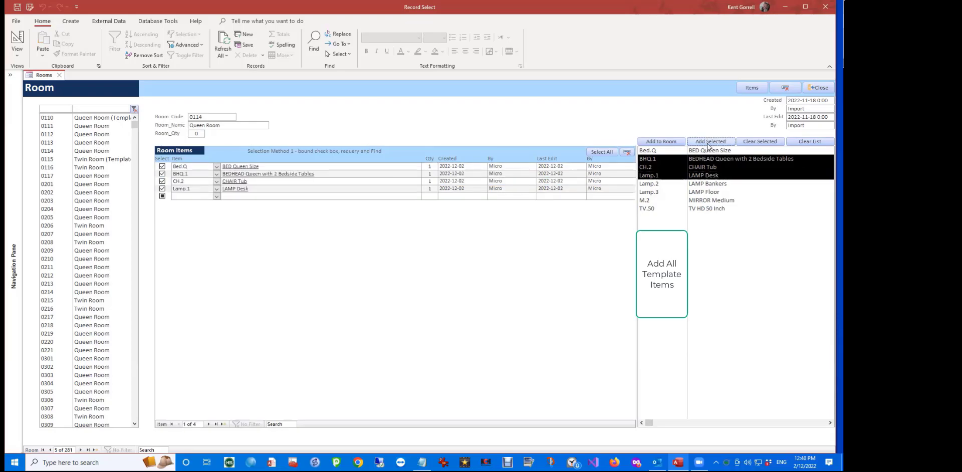
pyautogui.click(656, 142)
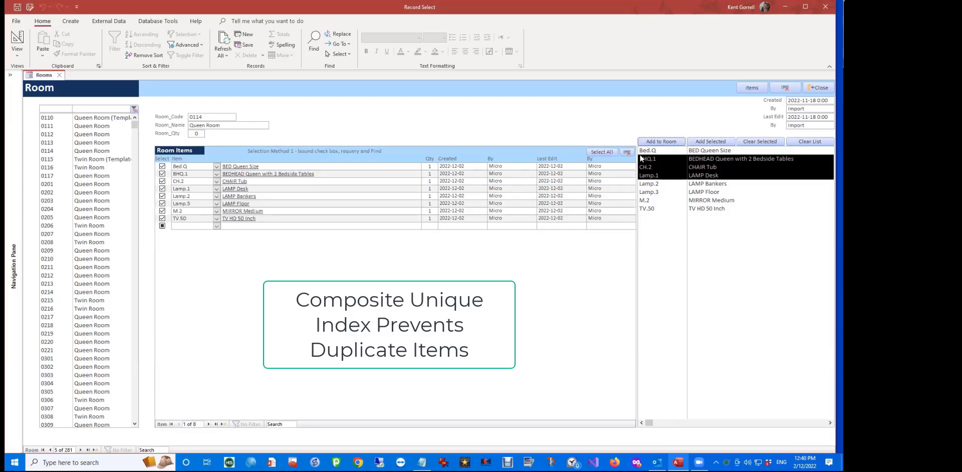
pyautogui.click(336, 191)
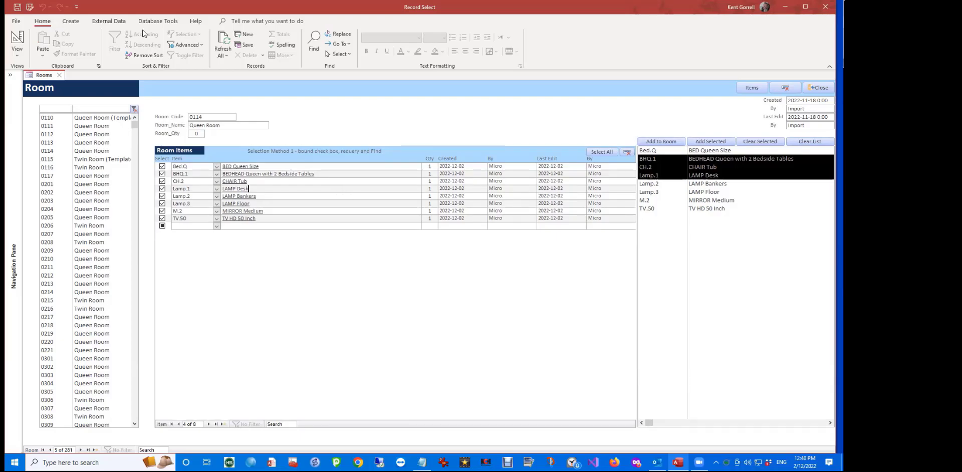
# - Remove aSysRoomSelect and aSysRoomItemSelect from the relationships diagram, and highlight Room_ID and Item_ID in tblRoomItem one after the other
pyautogui.click(158, 20)
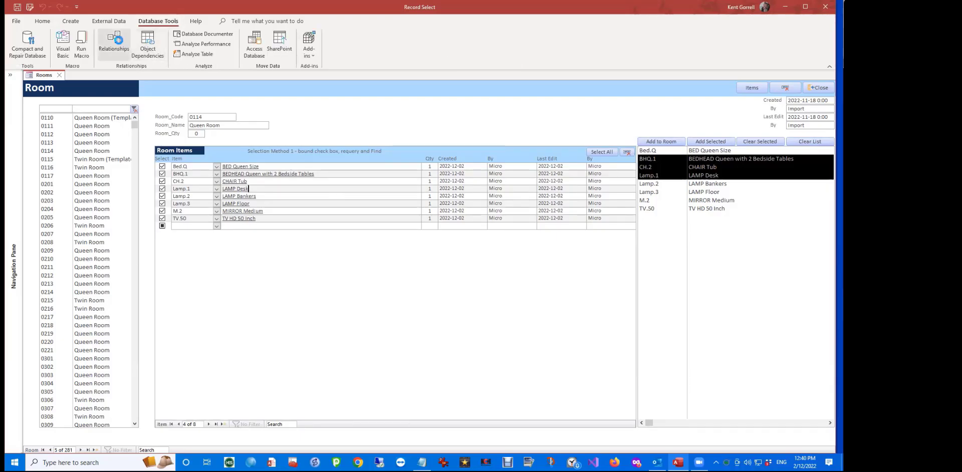
pyautogui.click(114, 41)
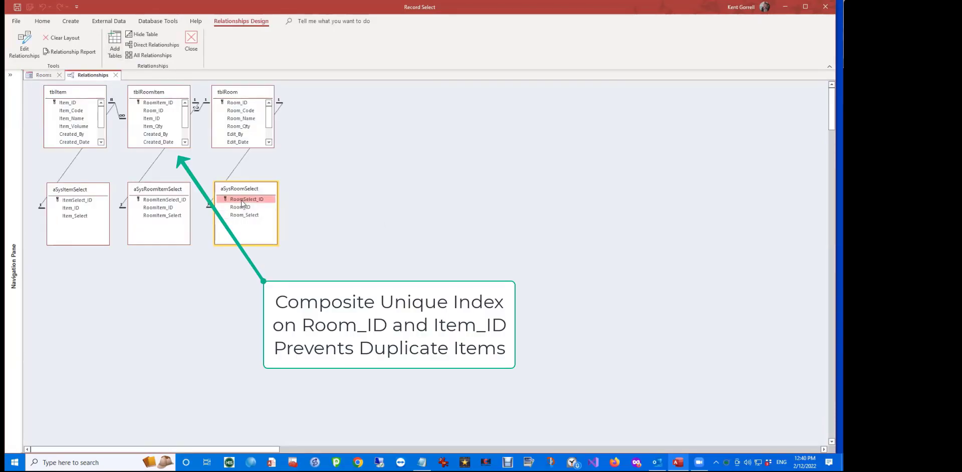
pyautogui.press('Delete')
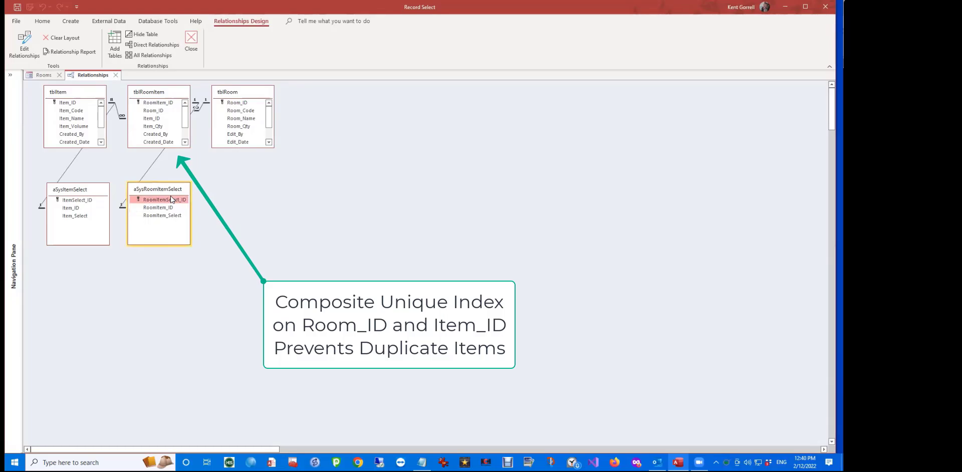
pyautogui.press('Delete')
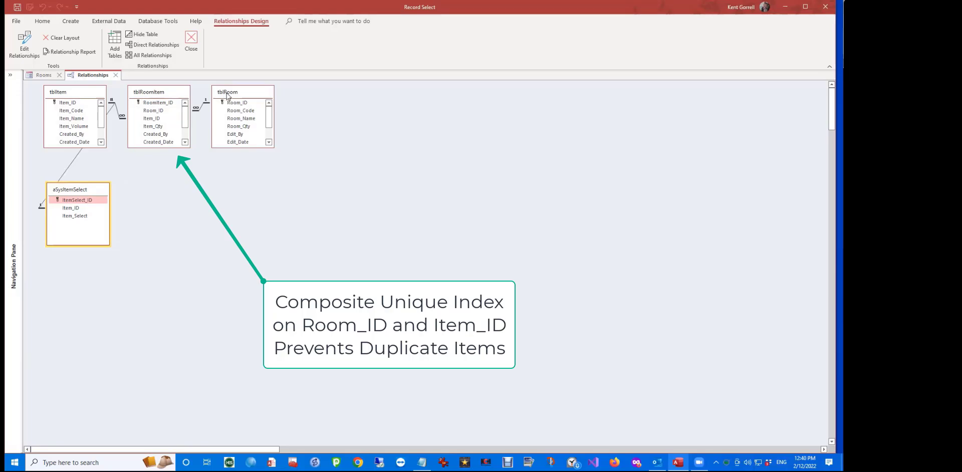
pyautogui.click(152, 111)
pyautogui.click(153, 119)
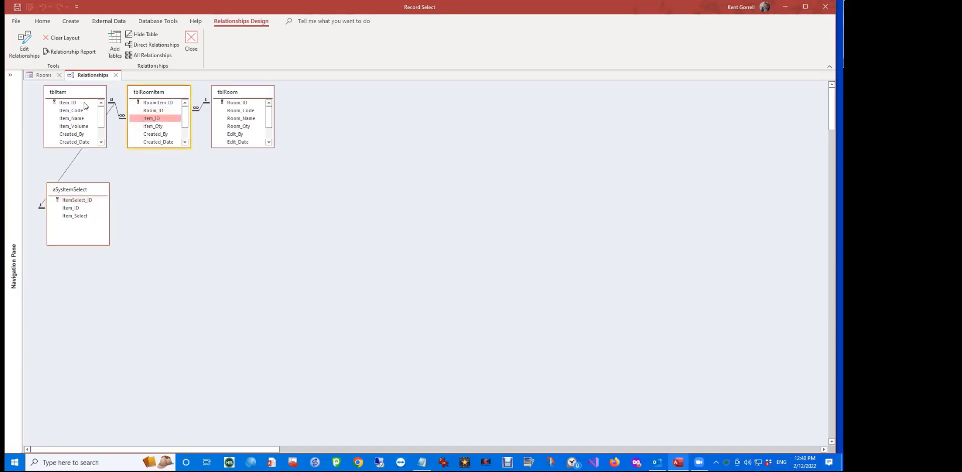
# - Return to the Rooms form, deselect Lamp.1 LAMP Desk in Queen Room 0114 and select it again
pyautogui.click(37, 77)
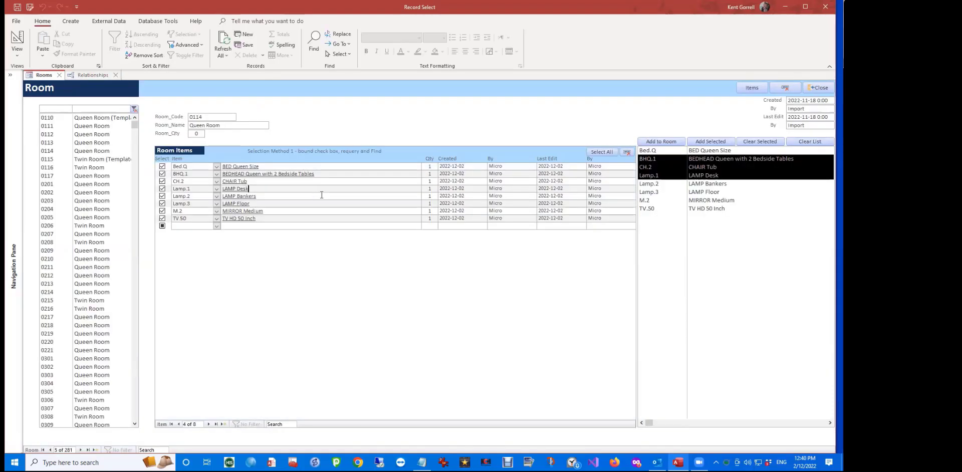
pyautogui.click(324, 196)
pyautogui.click(163, 190)
pyautogui.click(162, 189)
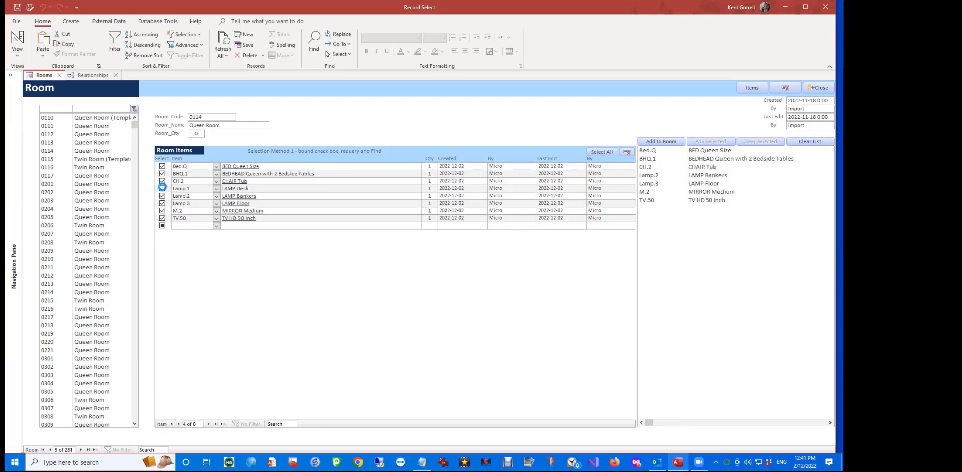
# - Size tblRoomItem, tblRoom and tblItem to fit their fields in the relationships diagram, and move aSysItemSelect slightly down, clear of tblItem
pyautogui.click(94, 75)
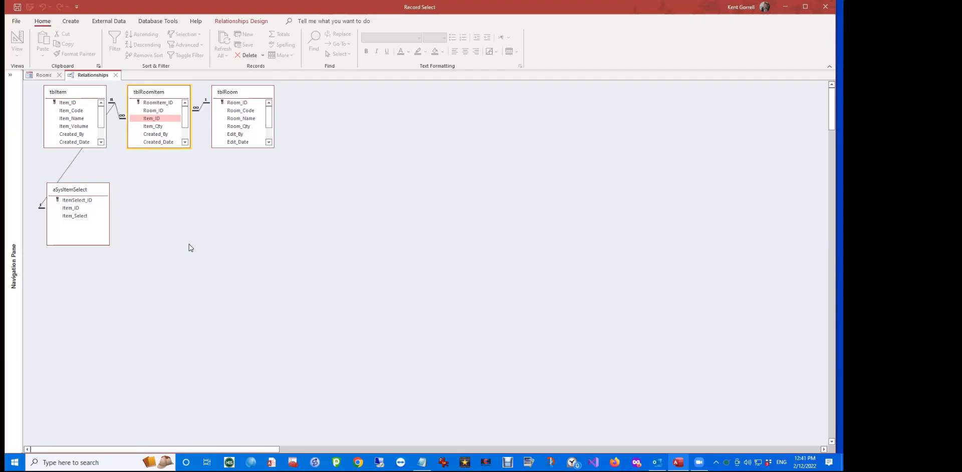
pyautogui.rightClick(162, 107)
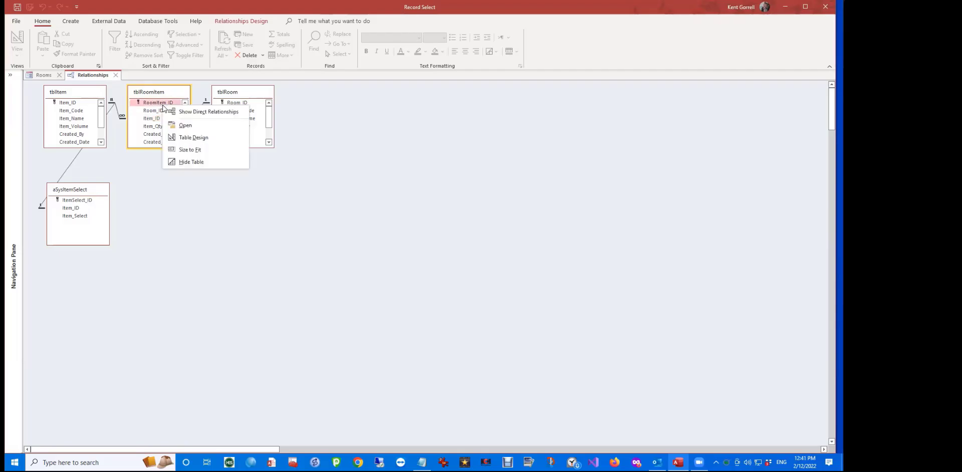
pyautogui.click(198, 150)
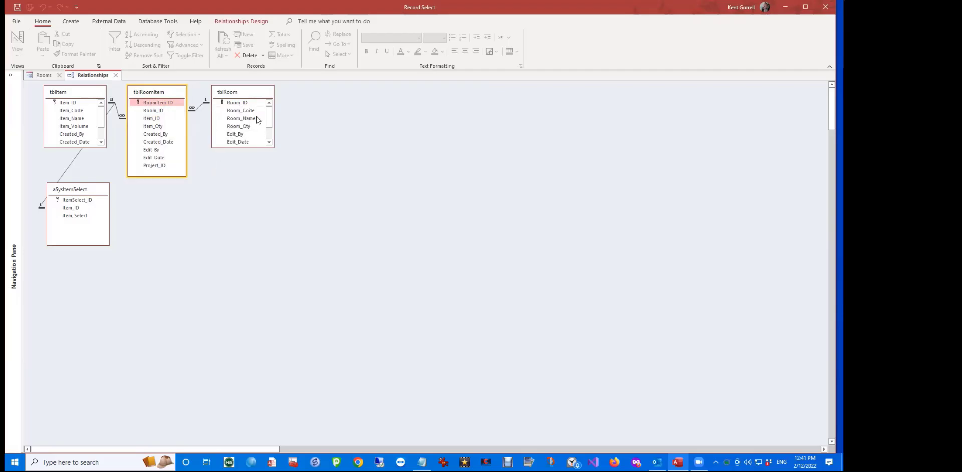
pyautogui.rightClick(246, 103)
pyautogui.click(262, 150)
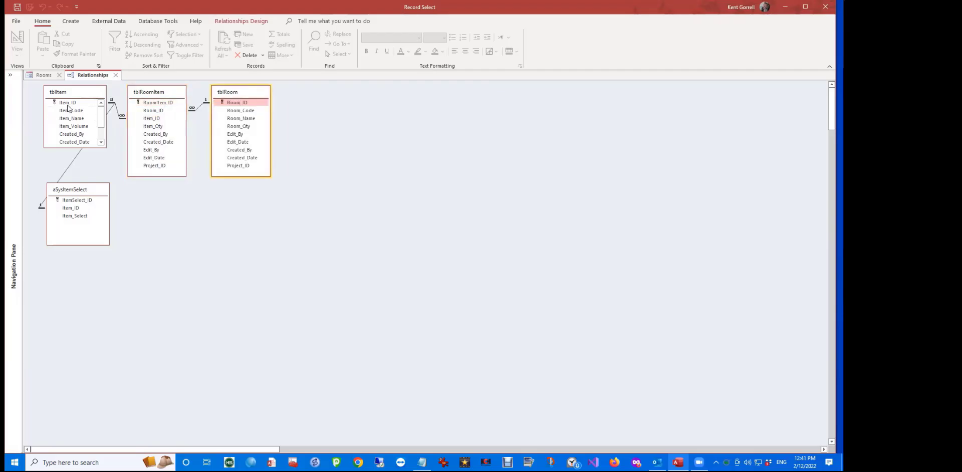
pyautogui.rightClick(68, 105)
pyautogui.click(81, 177)
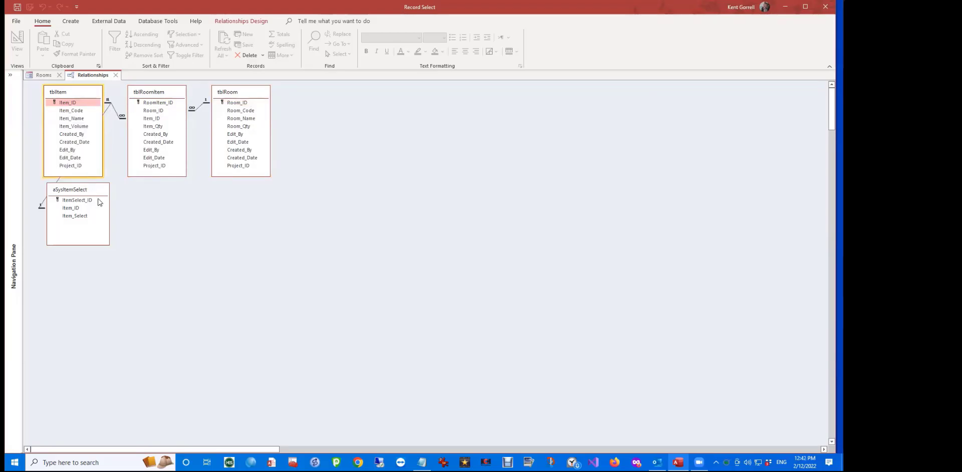
pyautogui.moveTo(75, 190); pyautogui.dragTo(74, 202)
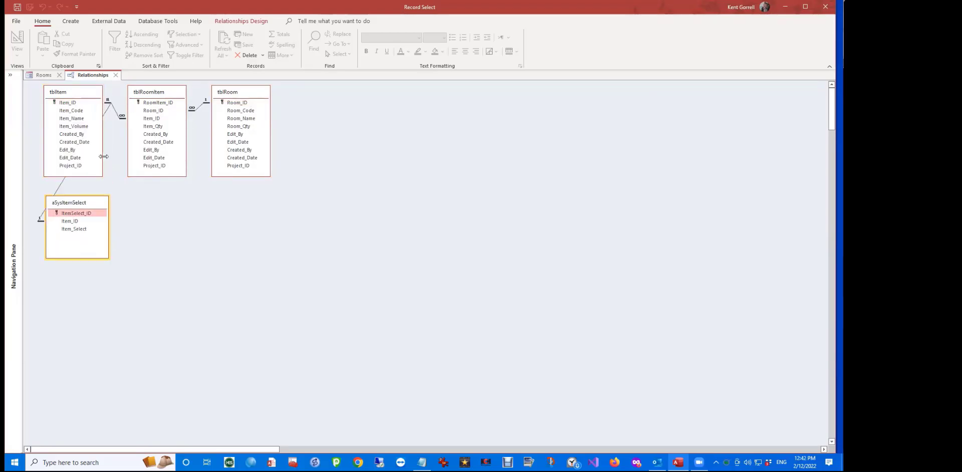
pyautogui.click(100, 150)
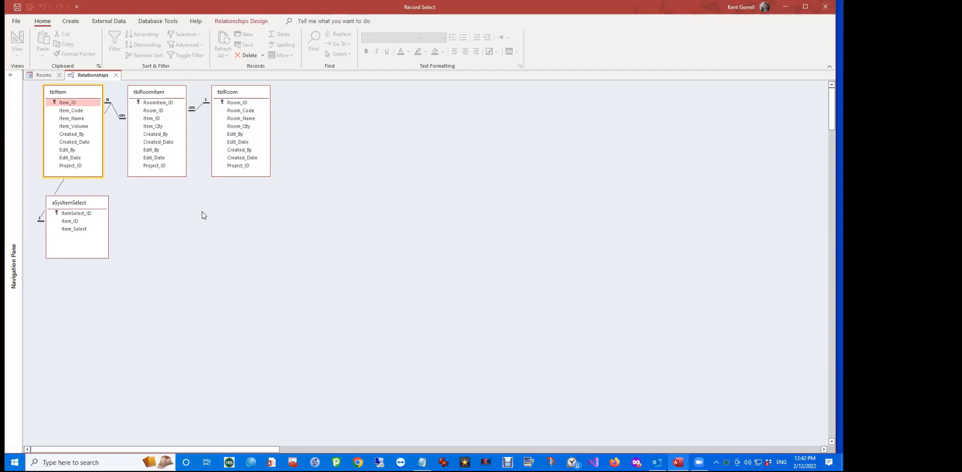
# - Open the Items form from the Rooms form and clear the list of selected items
pyautogui.click(42, 75)
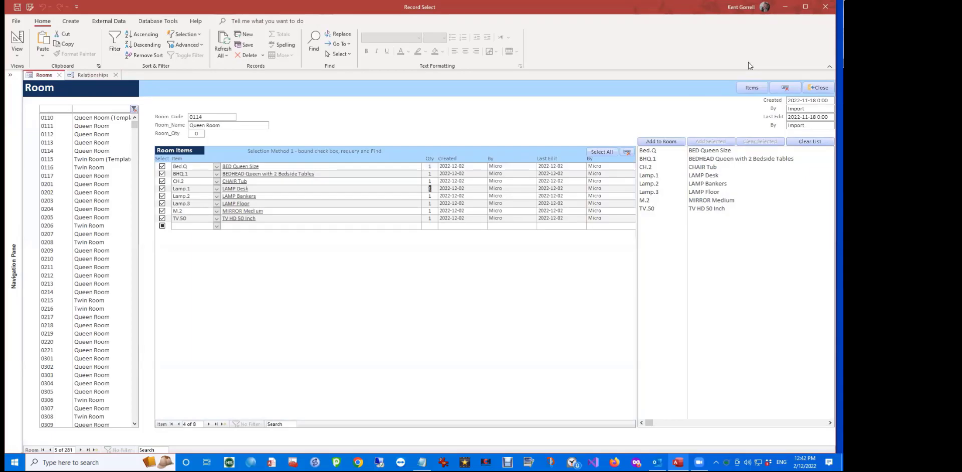
pyautogui.click(750, 91)
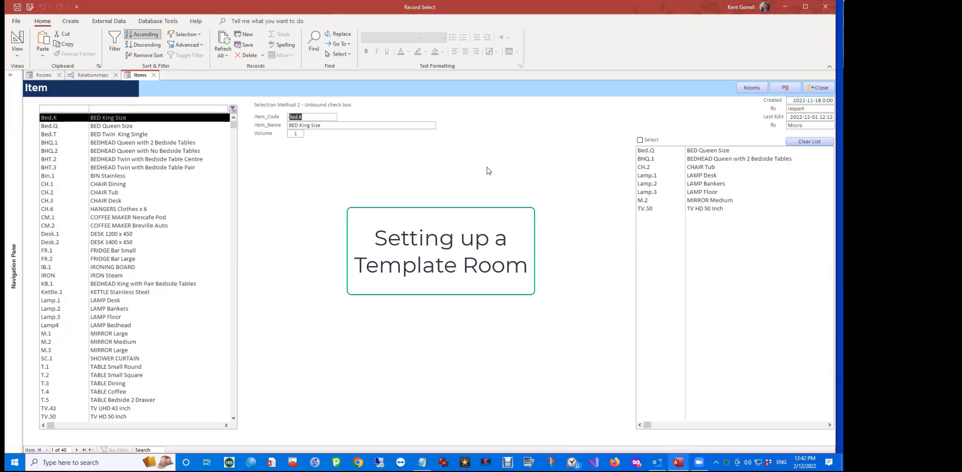
pyautogui.click(813, 143)
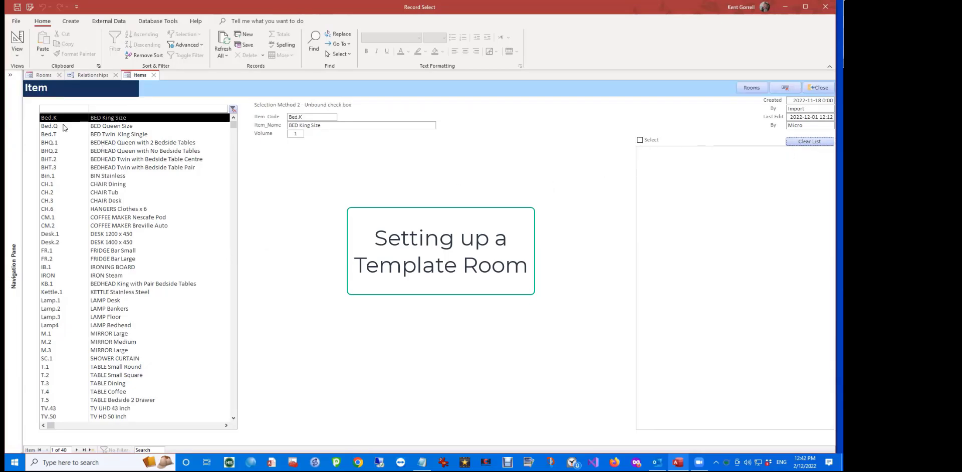
# - Select the items Bed.K BED King Size, KB.1 BEDHEAD King with Pair Bedside Tables and TV.60 TV UHD 60 Inch
pyautogui.click(640, 141)
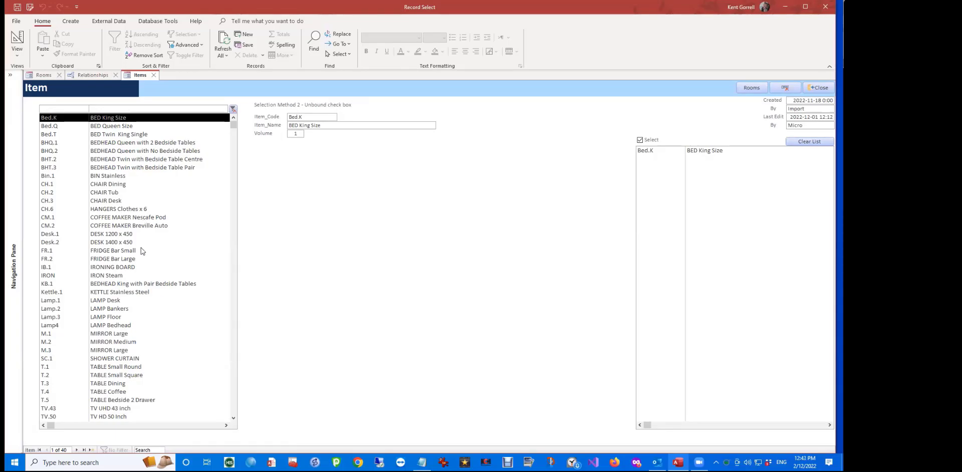
pyautogui.click(146, 284)
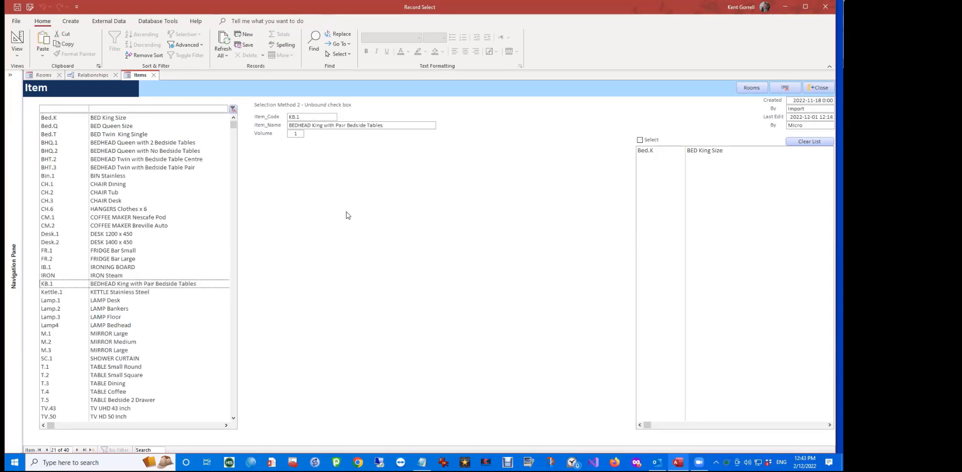
pyautogui.click(640, 140)
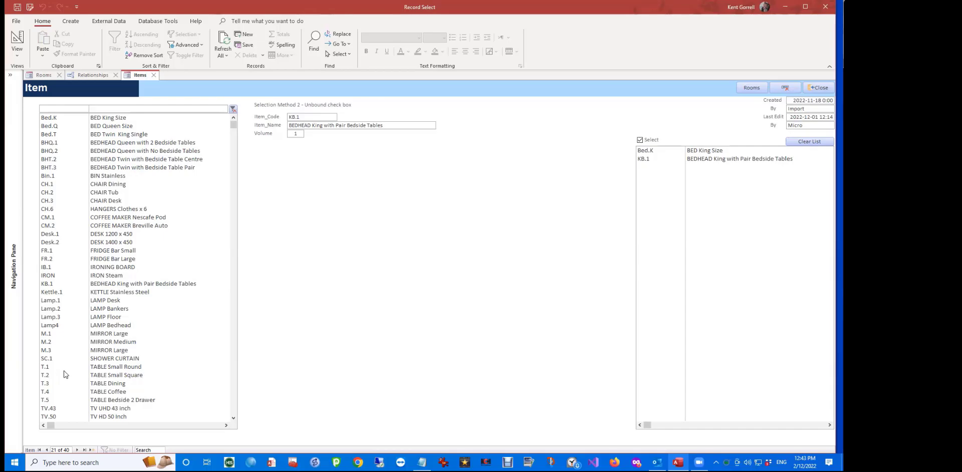
pyautogui.click(234, 417)
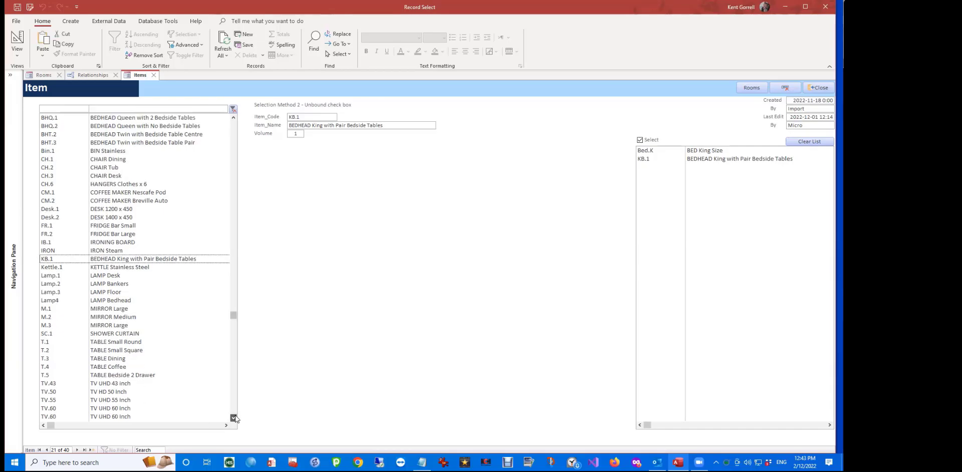
pyautogui.click(129, 408)
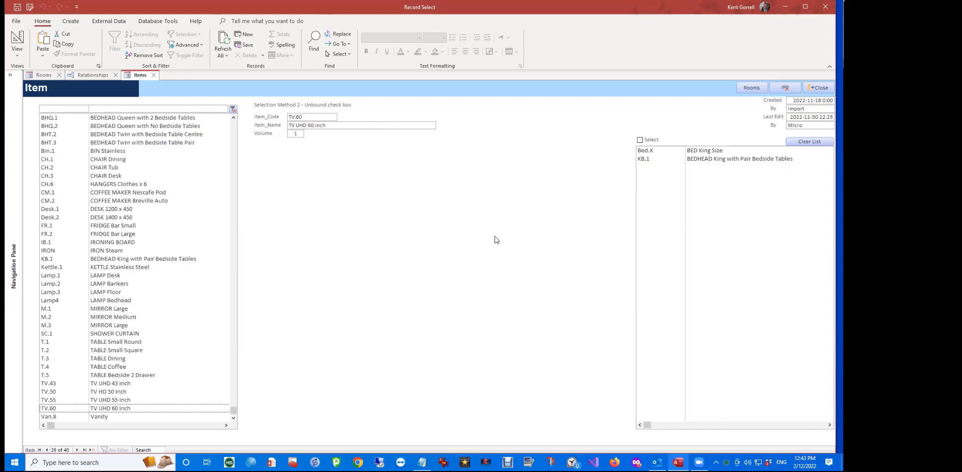
pyautogui.click(640, 140)
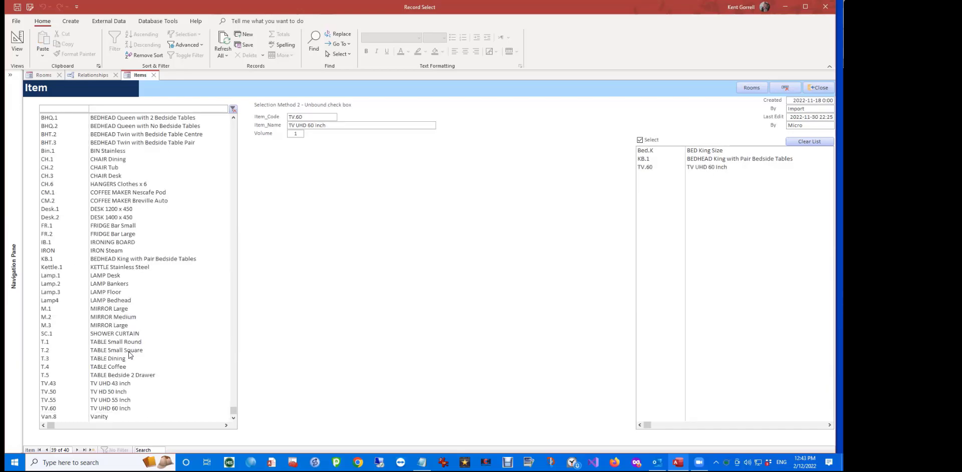
# - Add the items IRON Steam and IB.1 IRONING BOARD to the list of selected items
pyautogui.click(104, 250)
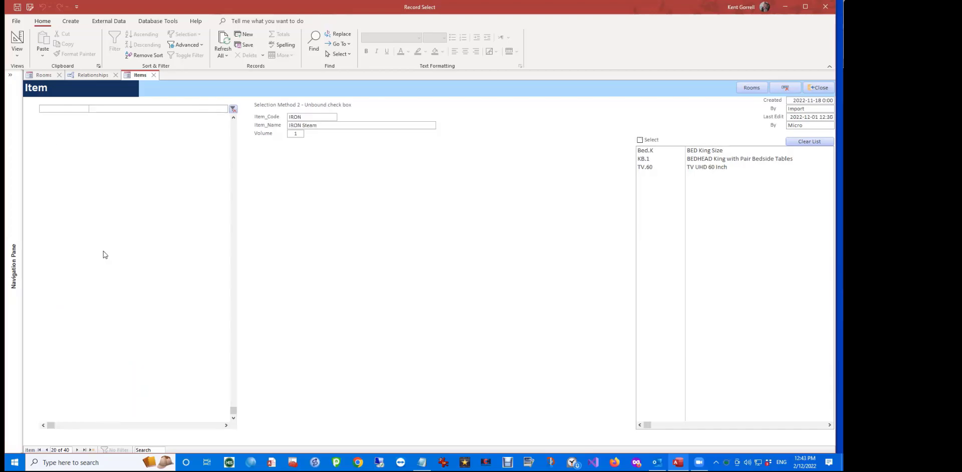
pyautogui.click(640, 140)
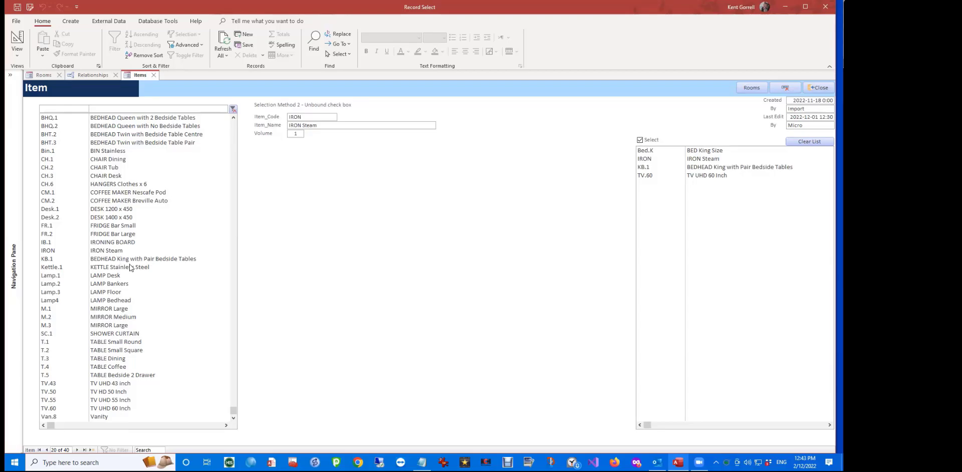
pyautogui.click(121, 243)
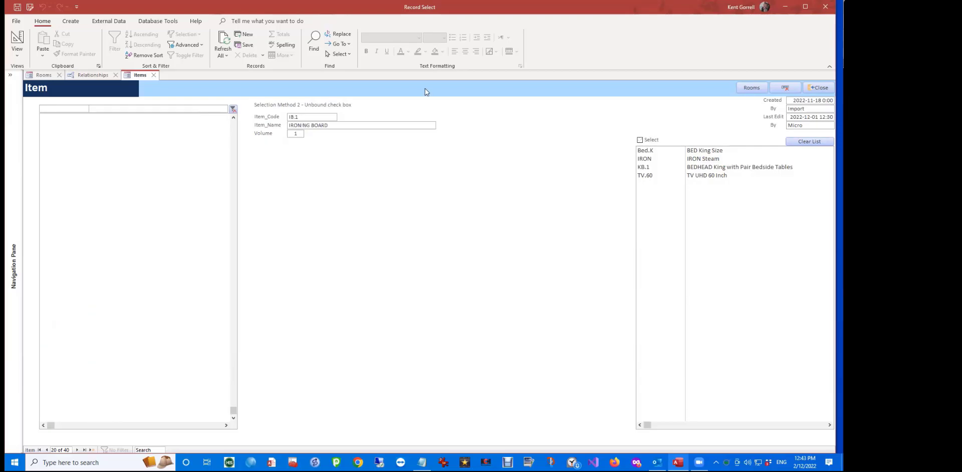
pyautogui.click(640, 140)
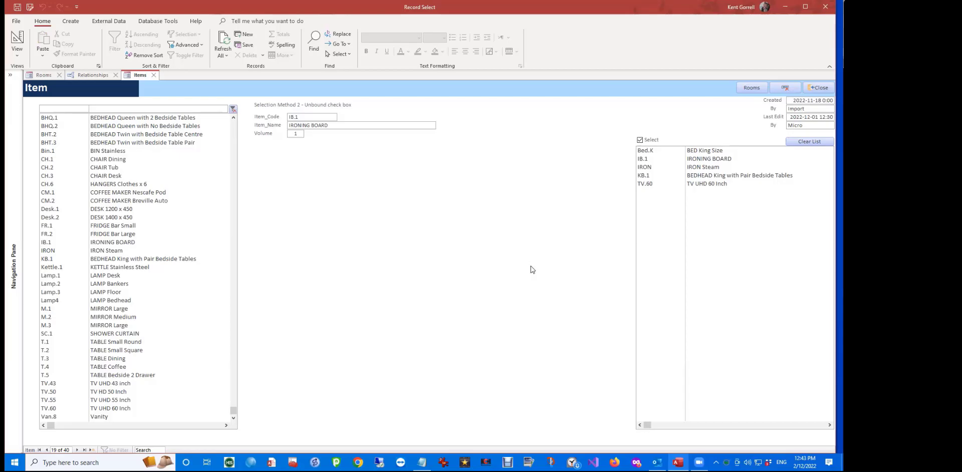
# - Return to the Rooms form, filter the room names by "k" and open room 1203 King Room (Template)
pyautogui.click(752, 87)
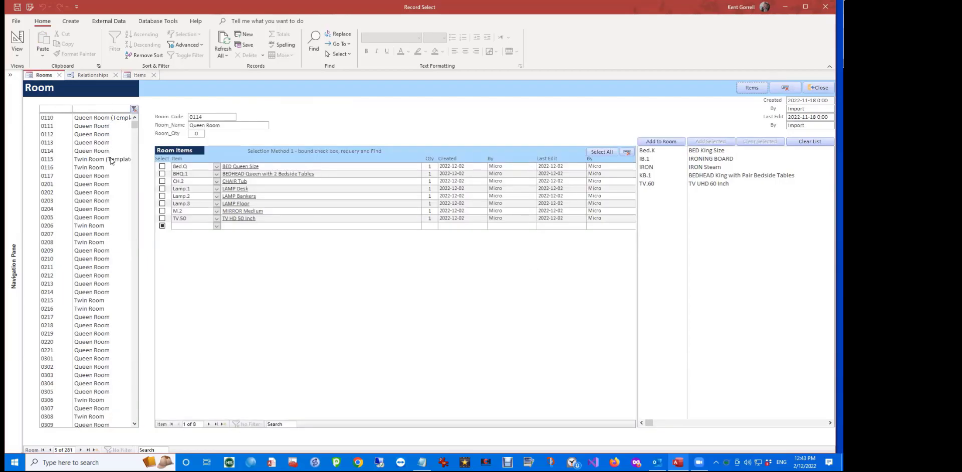
pyautogui.click(121, 111)
pyautogui.write('ke')
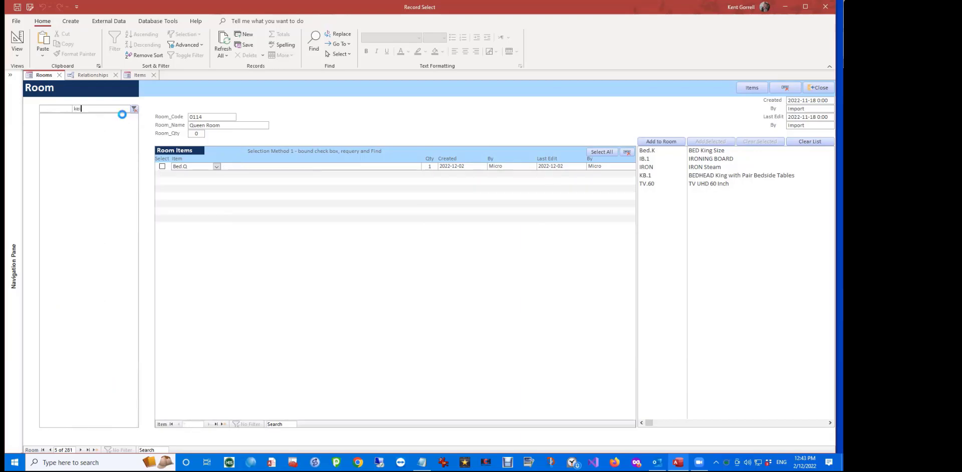
pyautogui.press('BackSpace')
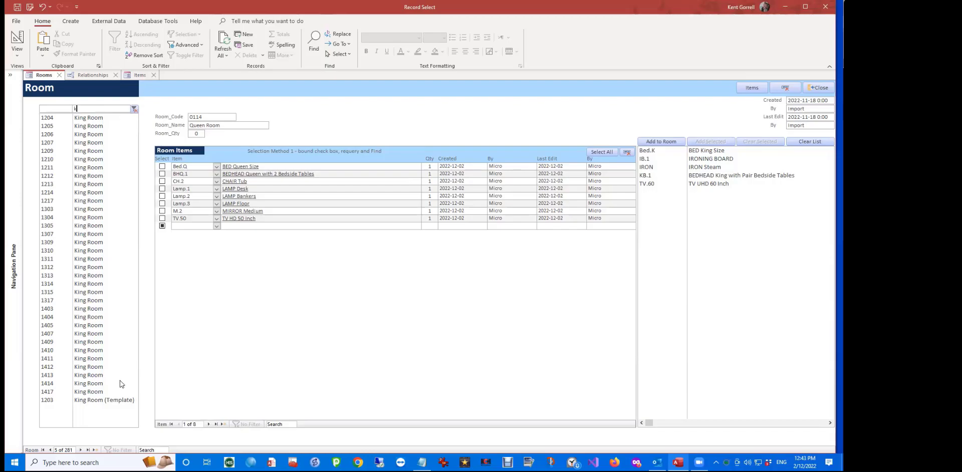
pyautogui.click(125, 399)
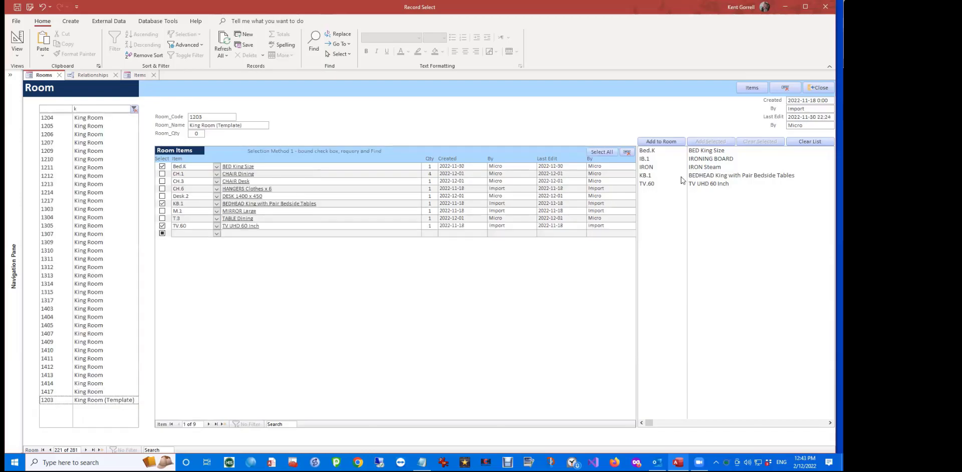
# - Delete all existing items from King Room (Template) 1203 and add the whole list of selected items to it
pyautogui.click(630, 154)
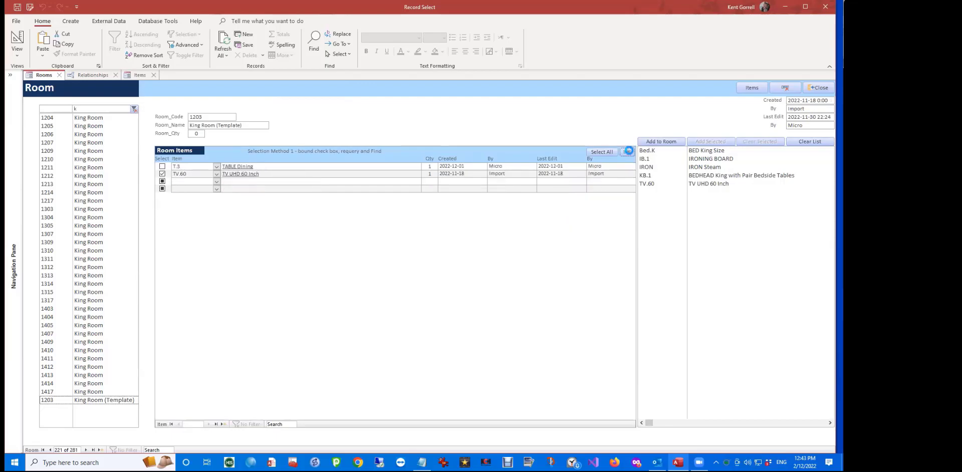
pyautogui.click(379, 166)
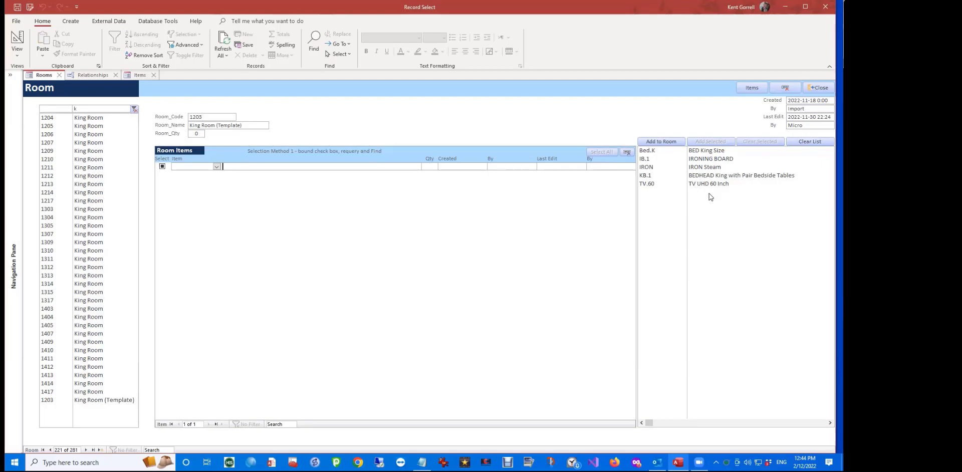
pyautogui.click(658, 142)
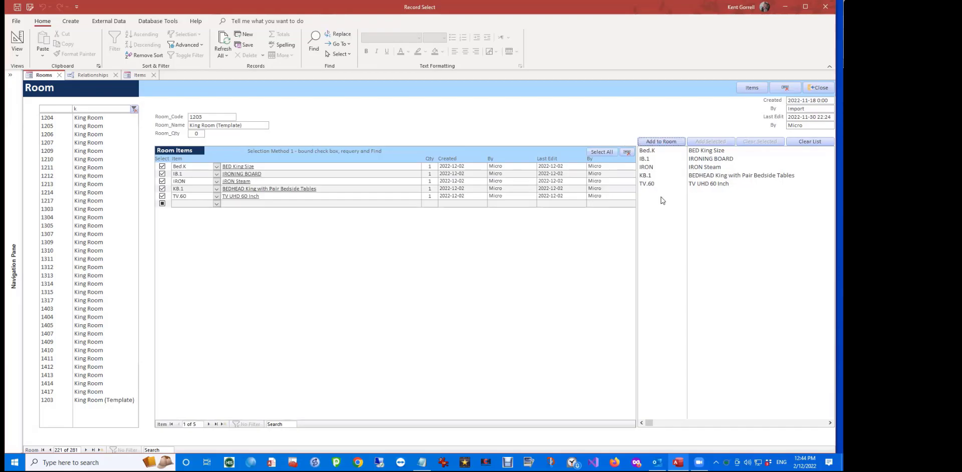
# - Open King Room 1417, delete its existing items and add the whole list of selected items to the room
pyautogui.click(99, 392)
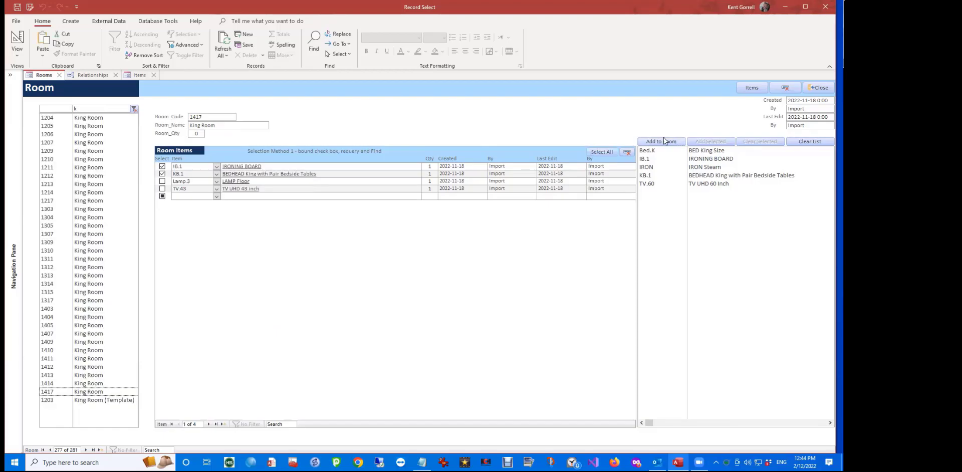
pyautogui.click(627, 153)
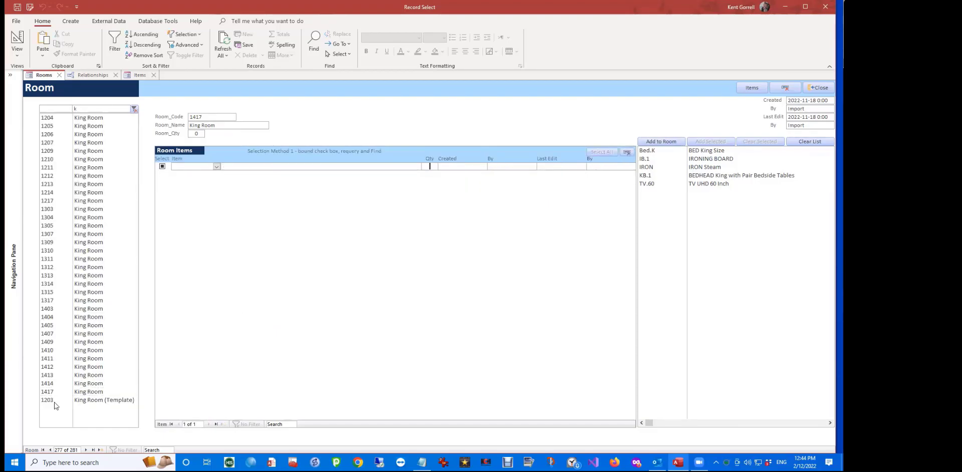
pyautogui.click(664, 143)
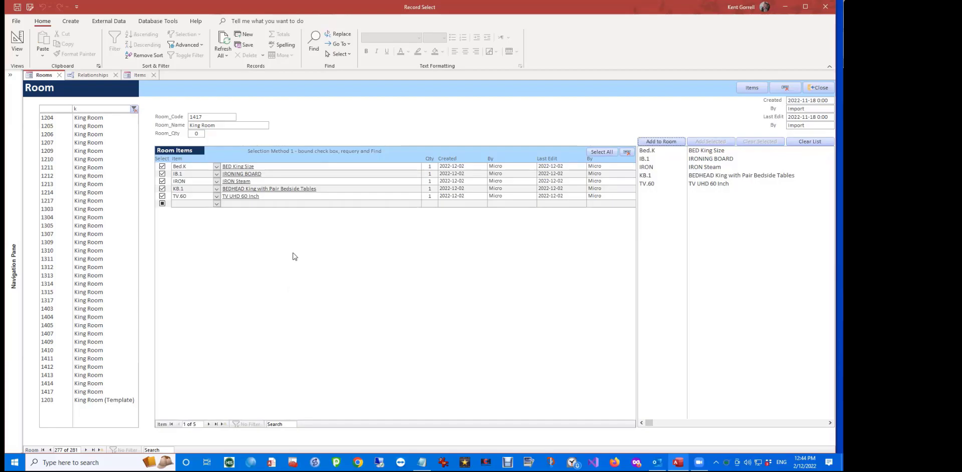
# - Select FR.2 FRIDGE Bar Large in the Items form and add only that item to King Room 1417
pyautogui.click(137, 76)
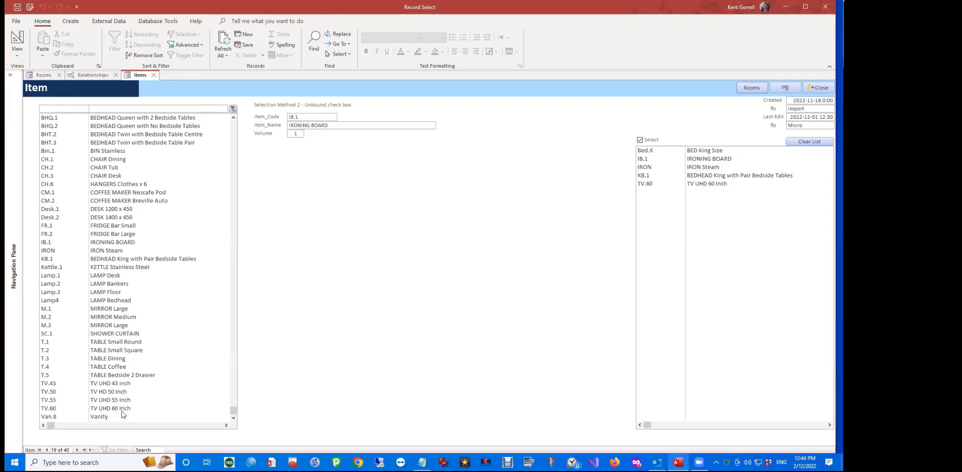
pyautogui.click(118, 234)
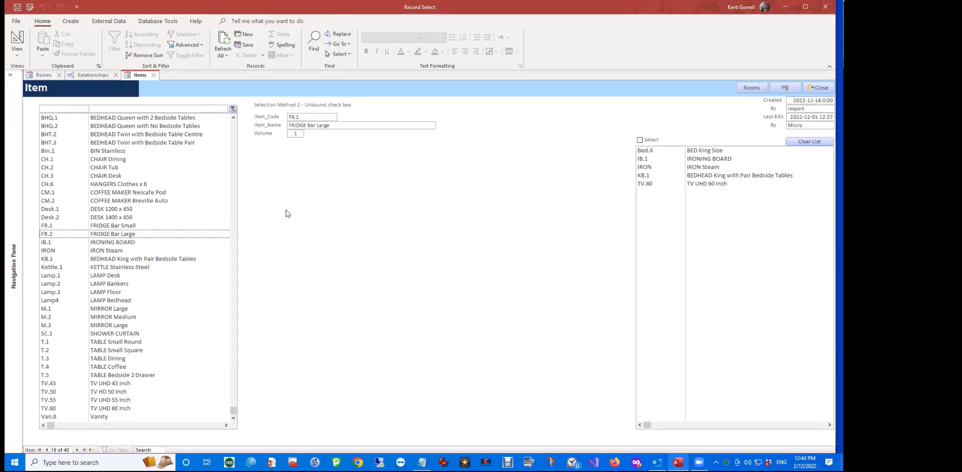
pyautogui.click(640, 141)
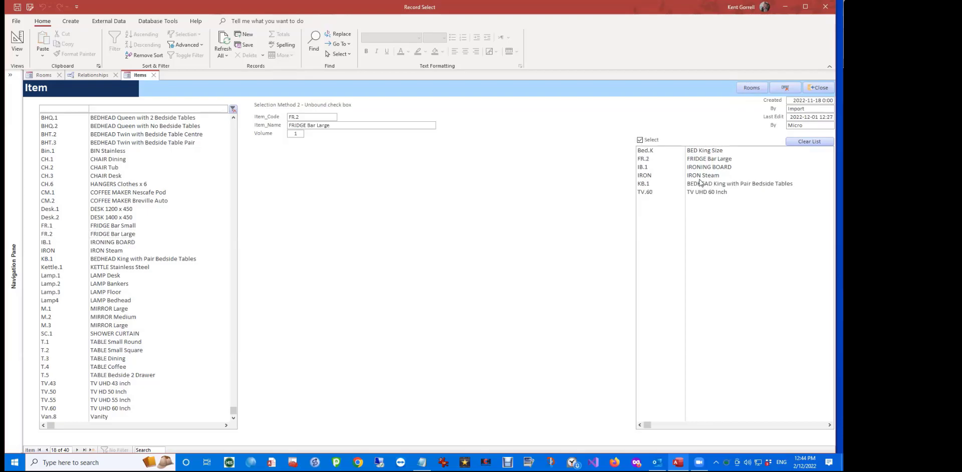
pyautogui.click(50, 75)
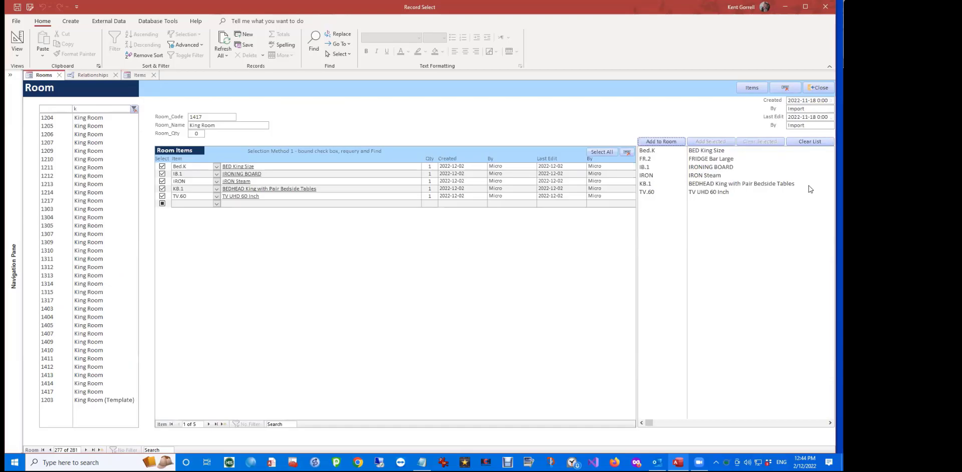
pyautogui.click(698, 160)
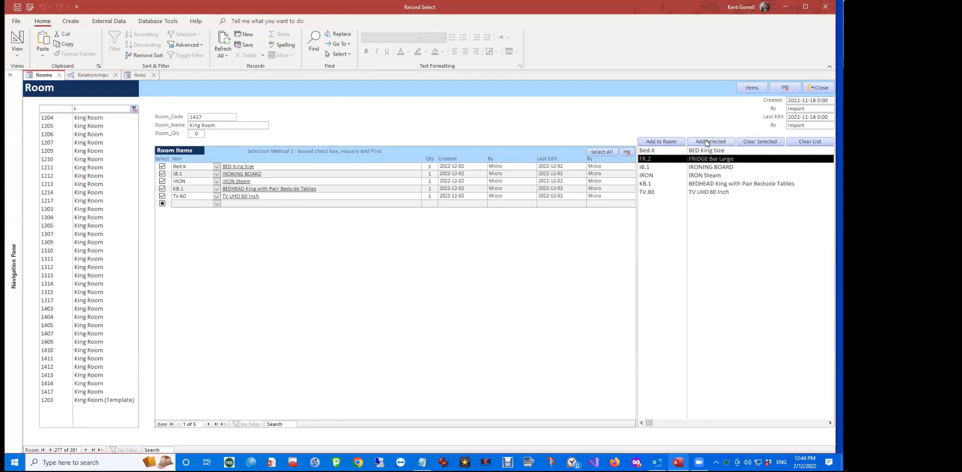
pyautogui.click(706, 142)
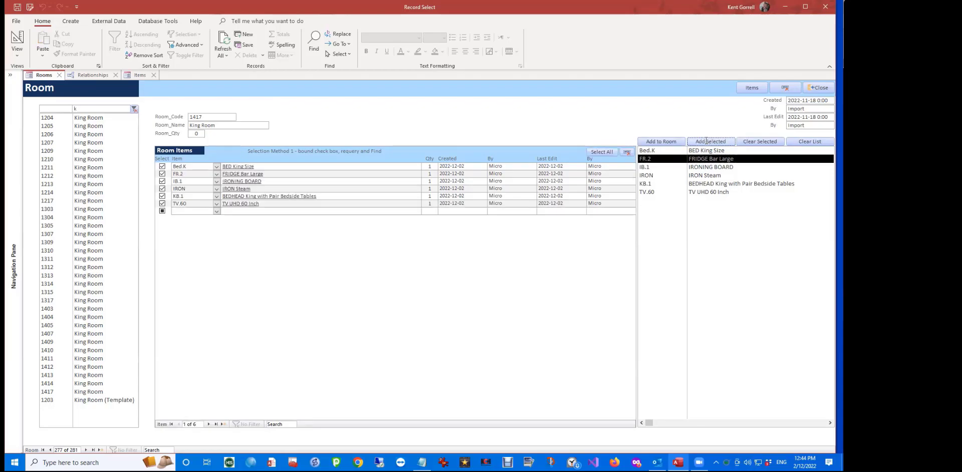
# - Examine tblRoomItem and the Item_Select field of aSysItemSelect in the relationships diagram
pyautogui.click(120, 401)
pyautogui.click(80, 75)
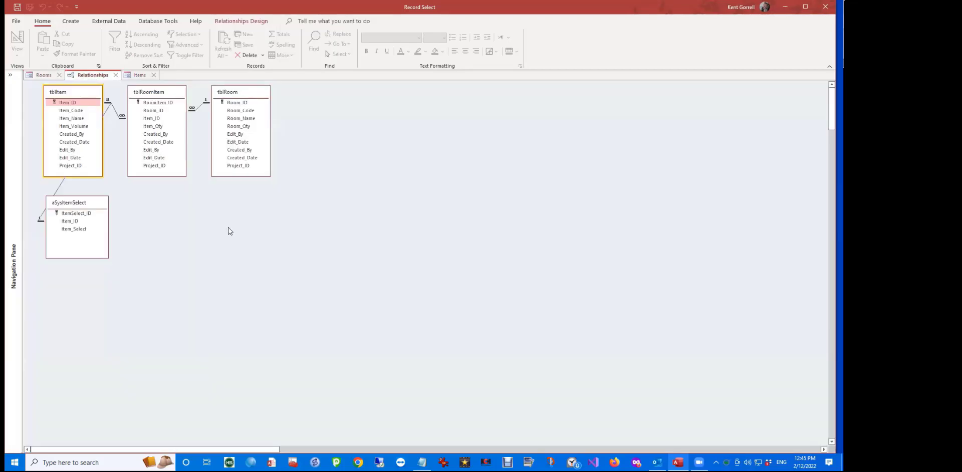
pyautogui.click(73, 204)
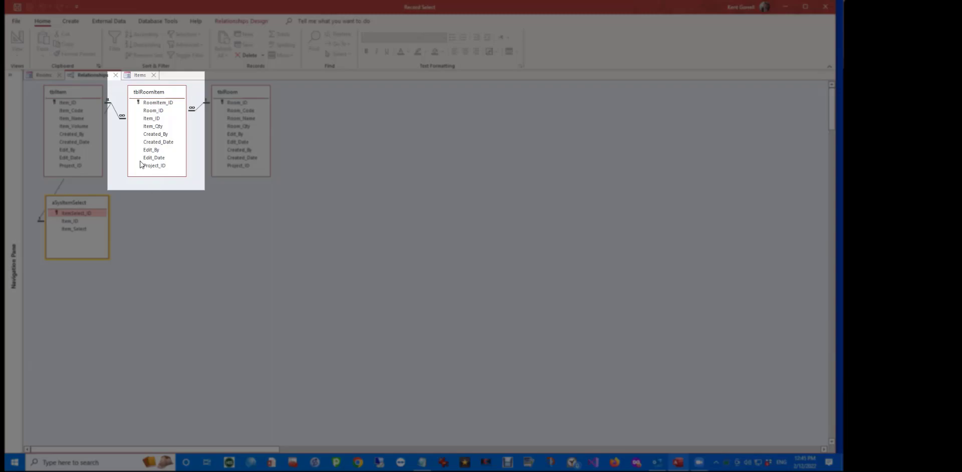
pyautogui.click(151, 96)
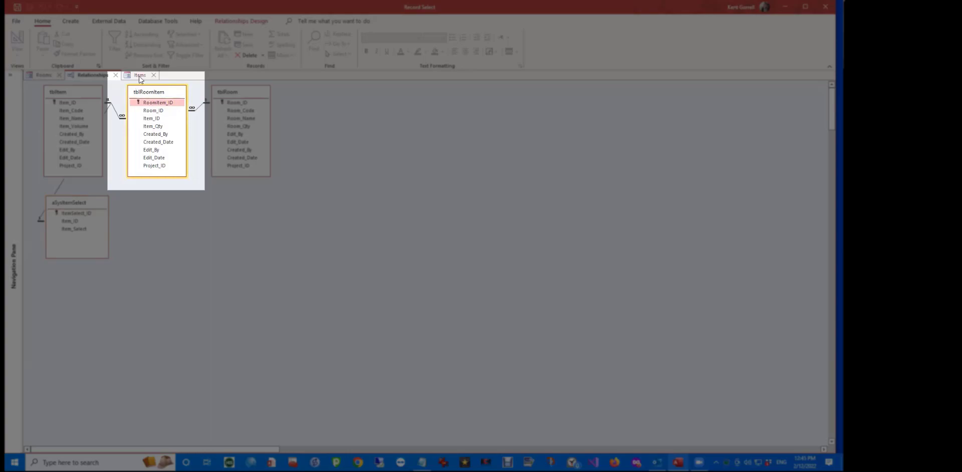
pyautogui.click(40, 75)
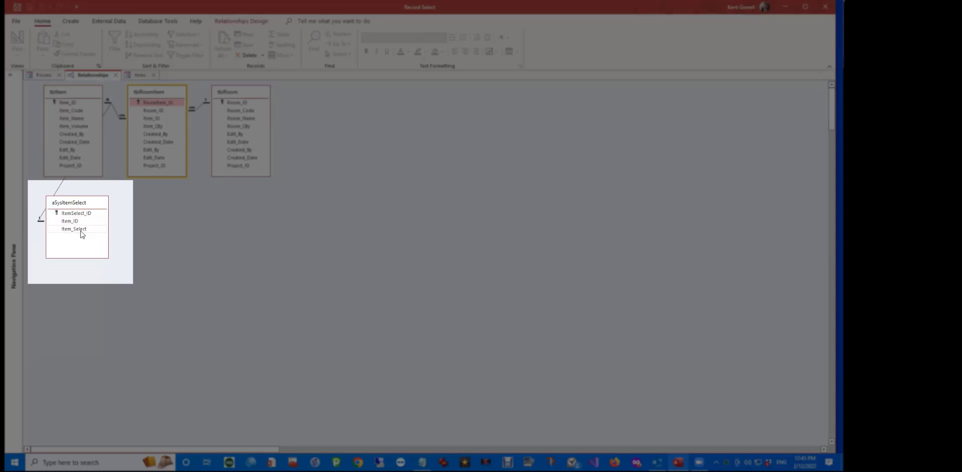
pyautogui.click(80, 230)
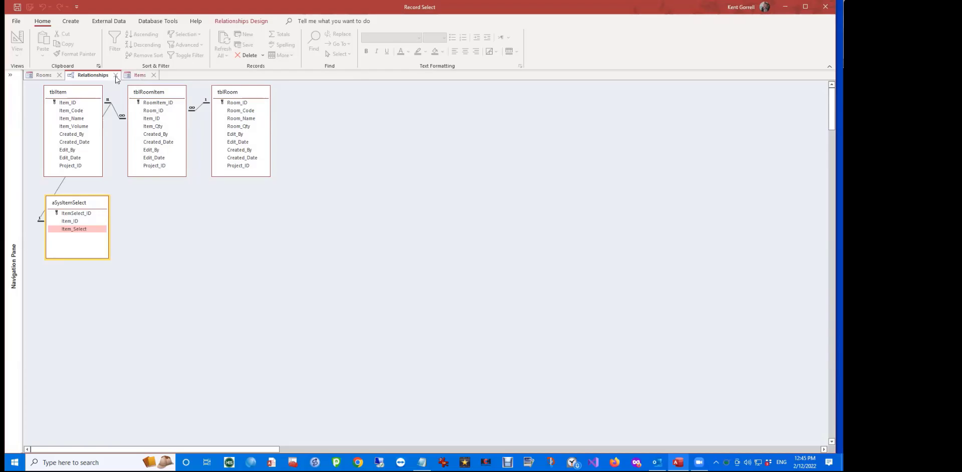
# - Switch the Items form to Design View and open the row source query of the selected-items list box
pyautogui.click(141, 75)
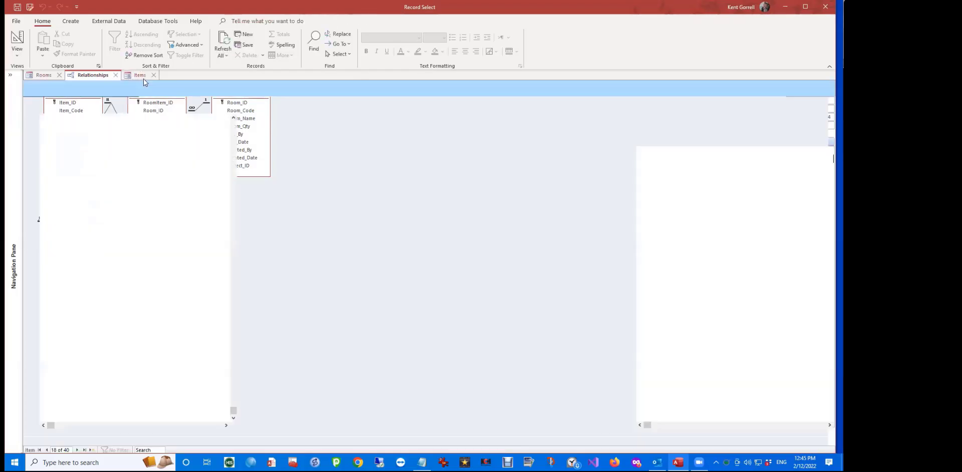
pyautogui.rightClick(146, 80)
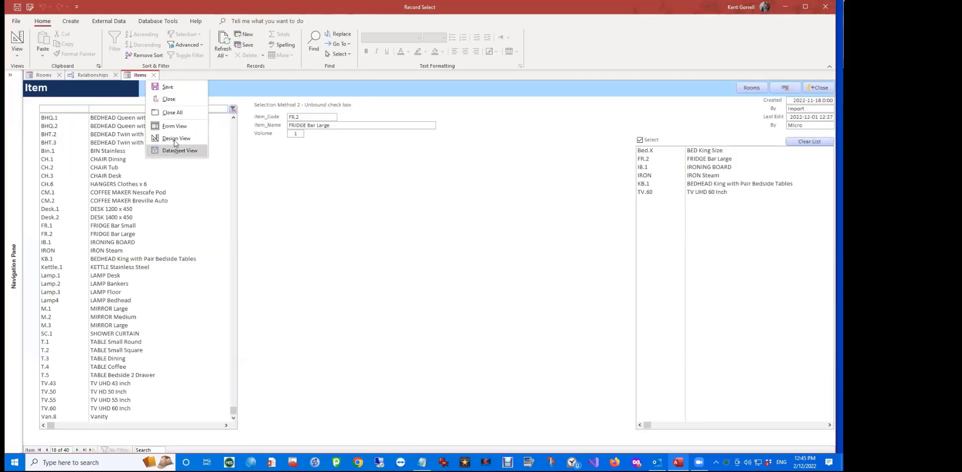
pyautogui.click(179, 142)
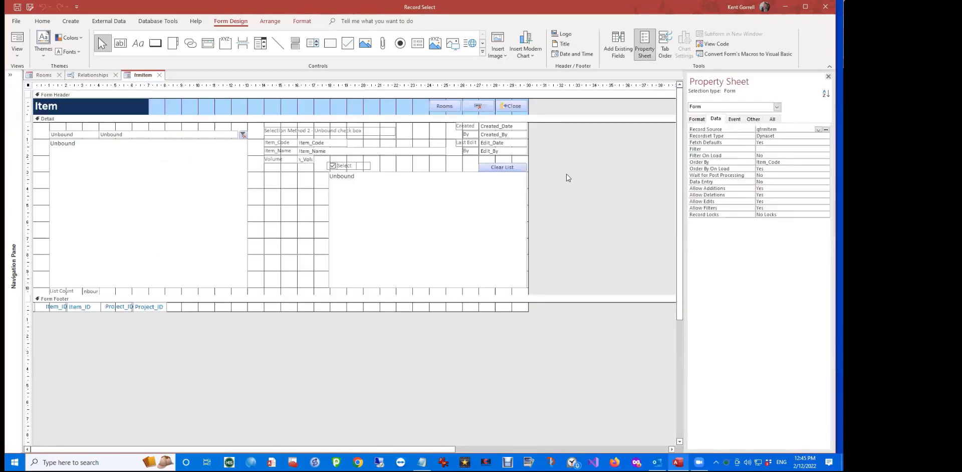
pyautogui.click(498, 208)
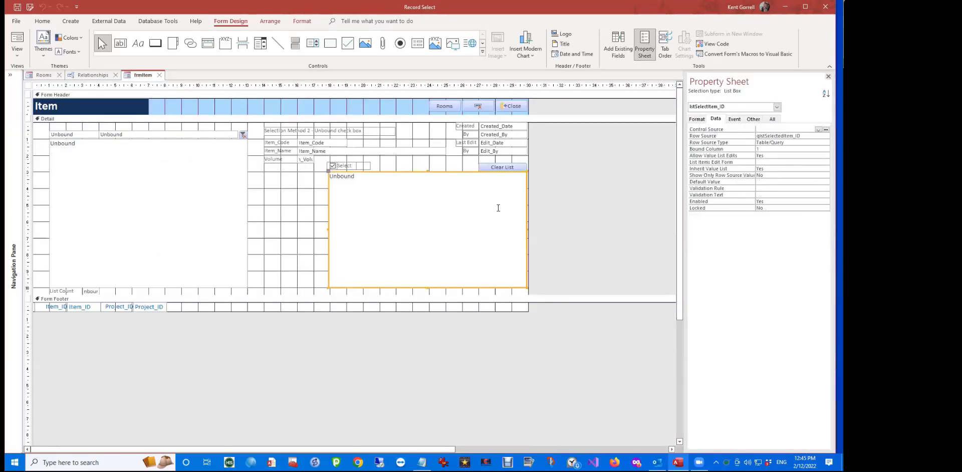
pyautogui.click(790, 136)
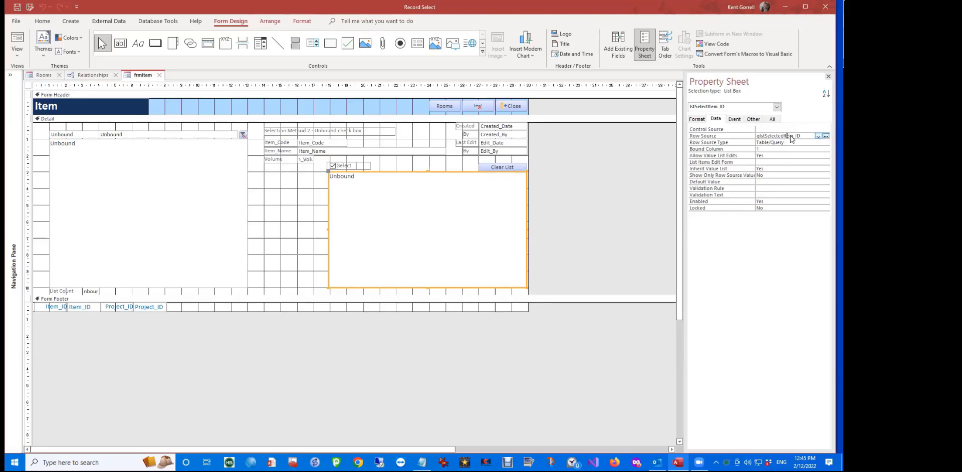
pyautogui.click(826, 136)
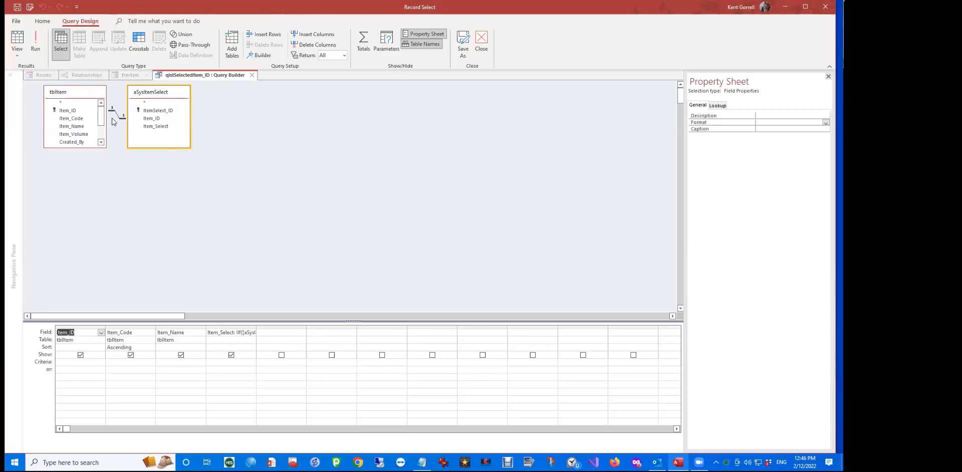
# - Widen the Item_Select column to read its full expression, check the aSysItemSelect fields and close the query
pyautogui.doubleClick(256, 326)
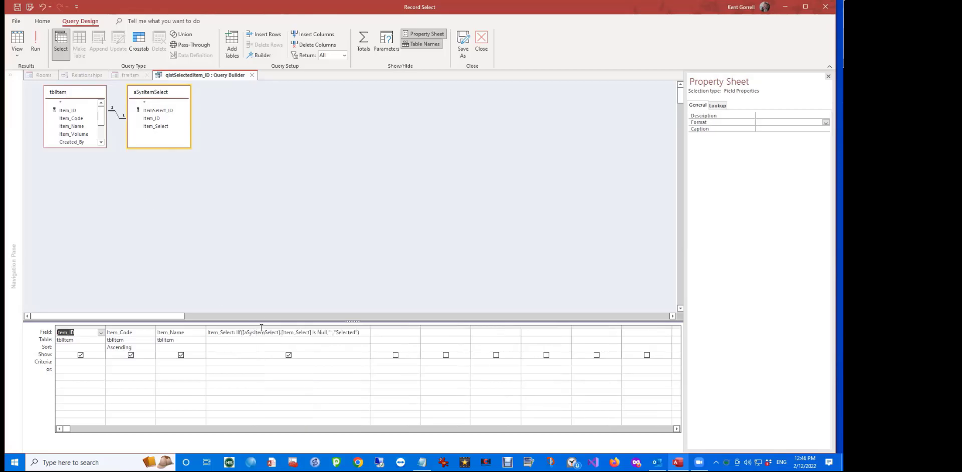
pyautogui.click(169, 128)
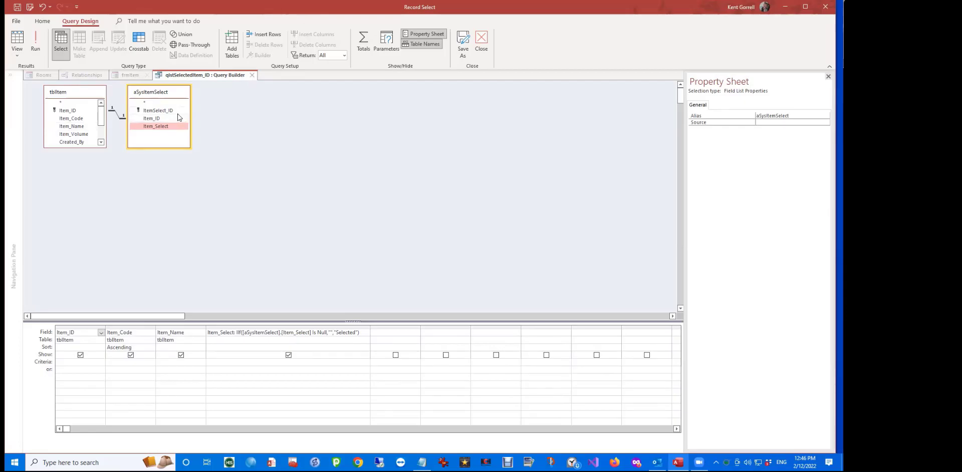
pyautogui.click(164, 102)
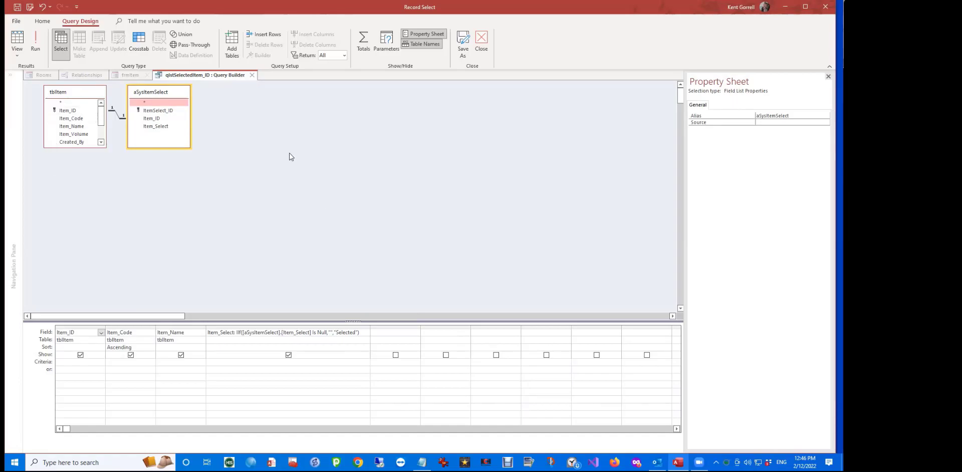
pyautogui.click(253, 76)
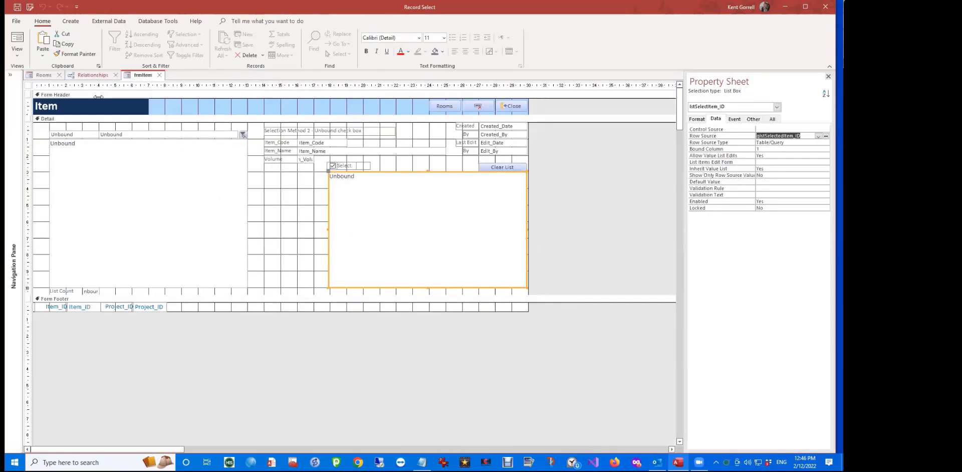
# - Open the aSysItemSelect table and examine how the selected items are stored with their Item_ID and Item_Select values
pyautogui.click(95, 75)
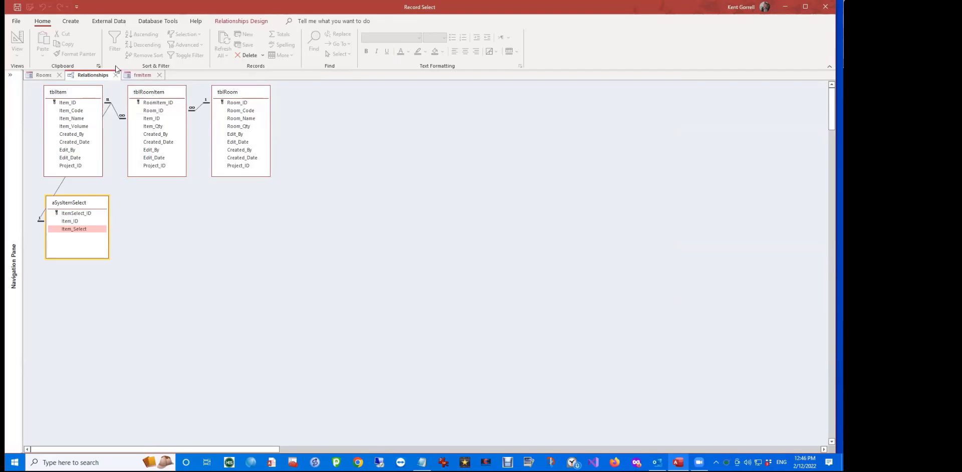
pyautogui.click(9, 75)
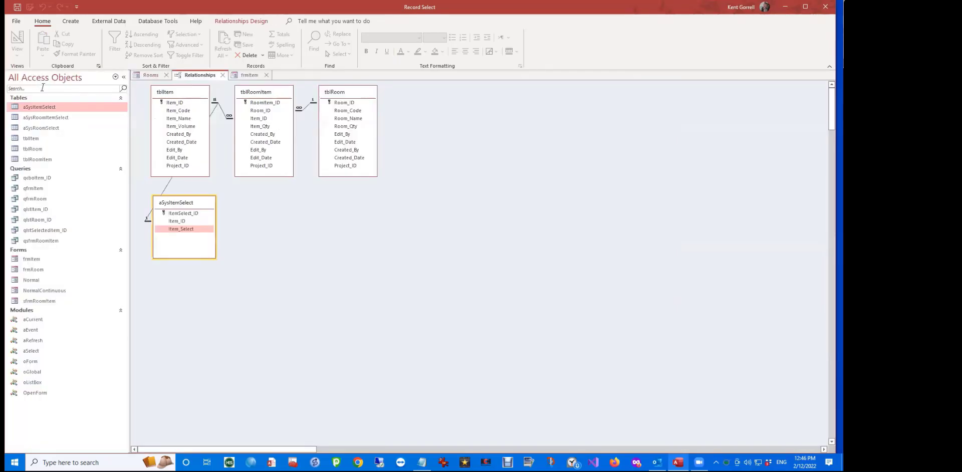
pyautogui.doubleClick(64, 107)
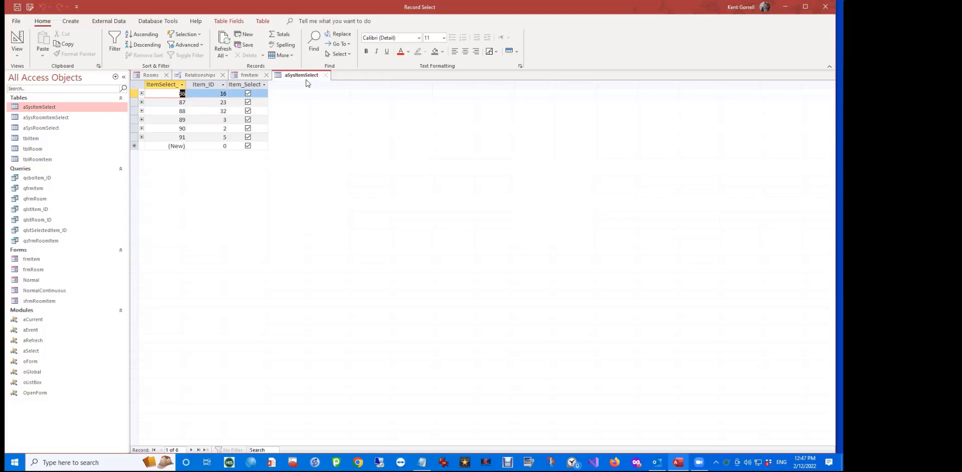
# - Add item Lamp.3 LAMP Floor to the Room Items of King Room (Template) 1203 in the Rooms form
pyautogui.click(151, 76)
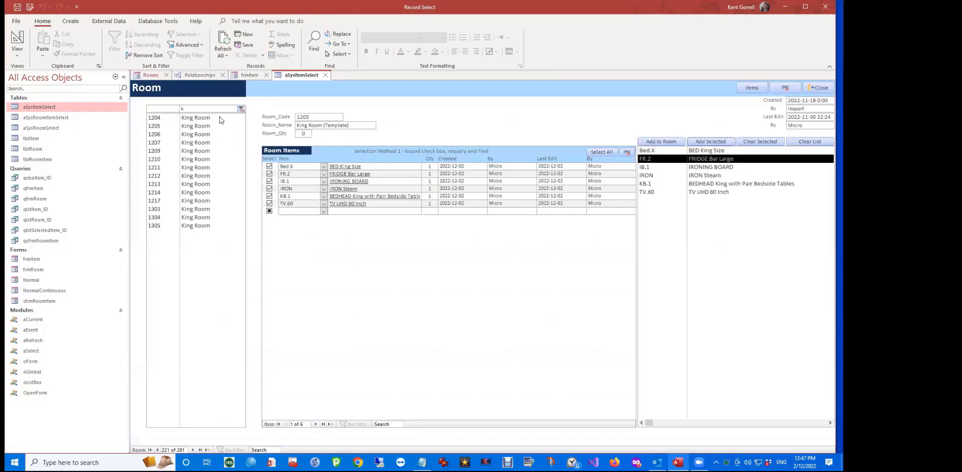
pyautogui.click(269, 204)
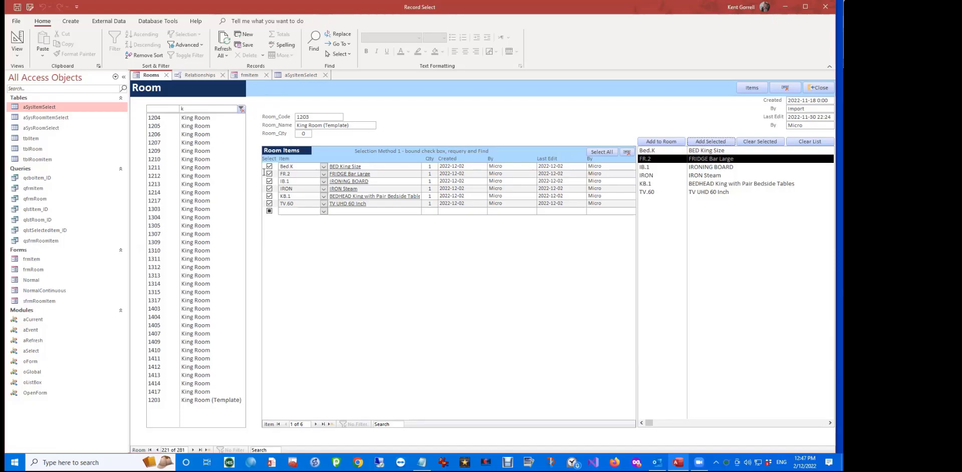
pyautogui.click(324, 211)
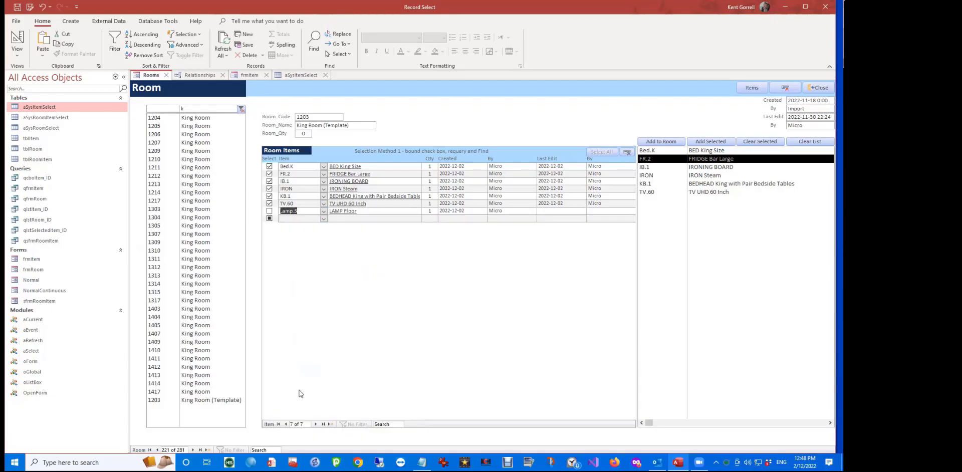
# - Go to King Room 1204 and add Lamp.3 LAMP Floor as a new room item
pyautogui.click(213, 117)
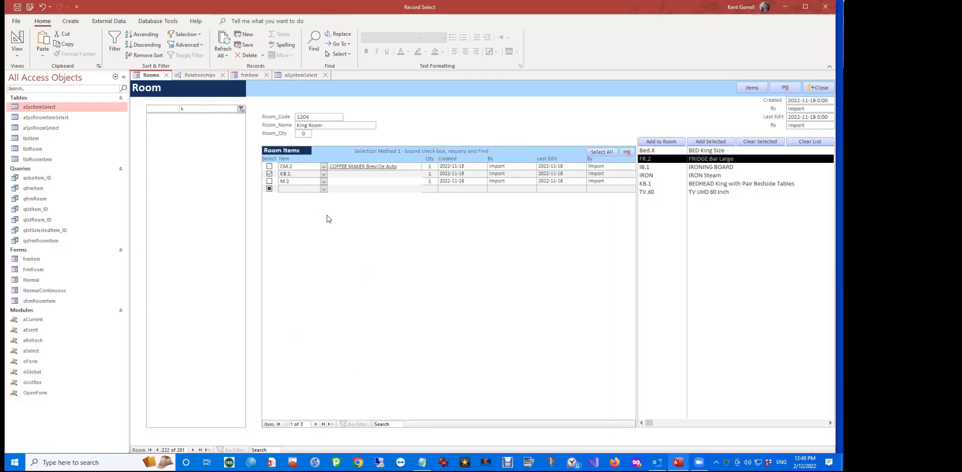
pyautogui.click(323, 189)
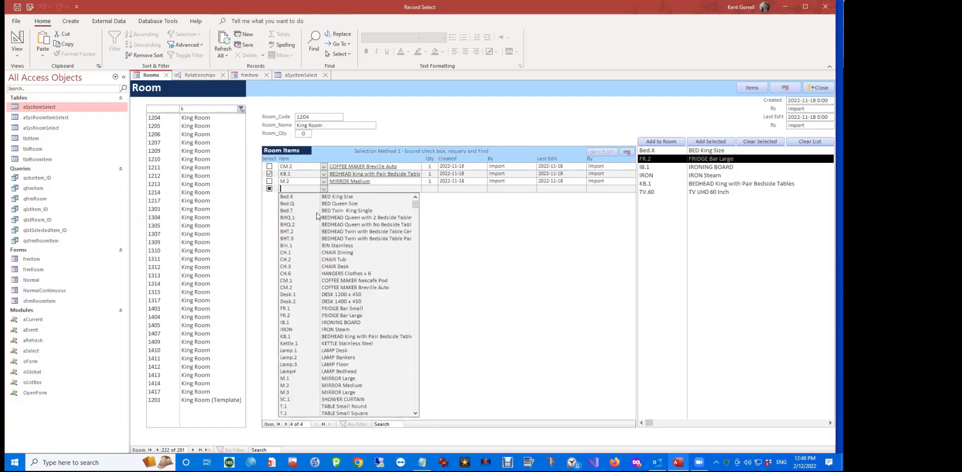
pyautogui.click(324, 365)
# - Review the items of King Rooms 1205 and 1206, and add Lamp.3 LAMP Floor to King Room 1206
pyautogui.click(203, 134)
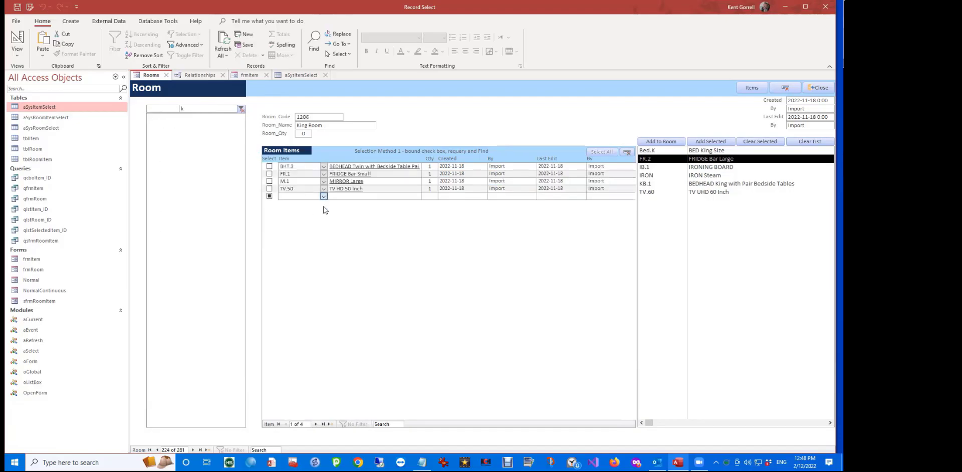
pyautogui.click(324, 196)
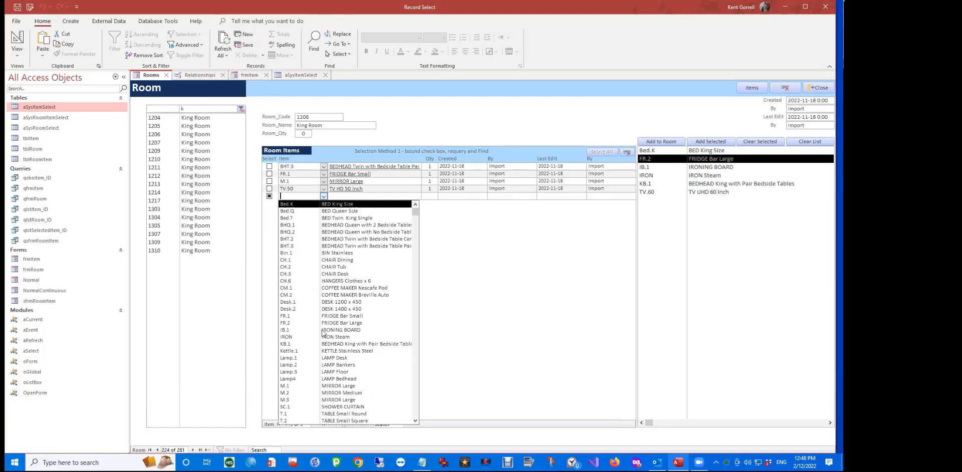
pyautogui.click(670, 163)
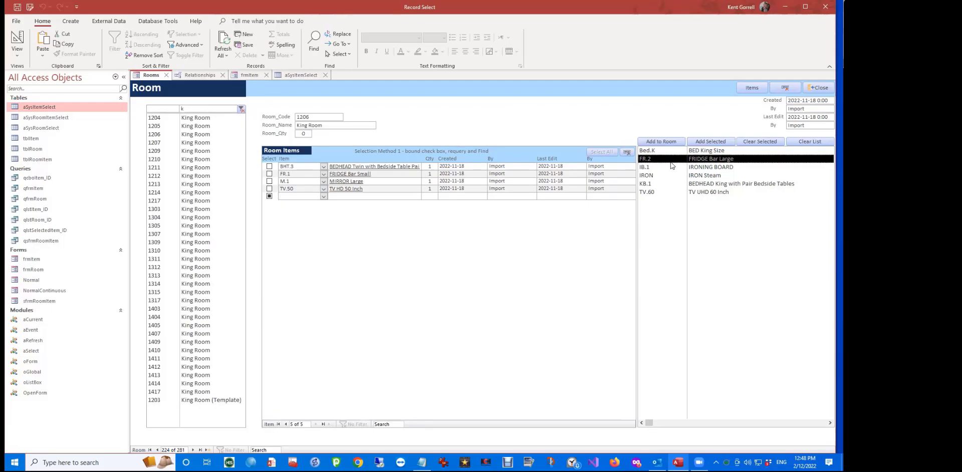
pyautogui.click(213, 125)
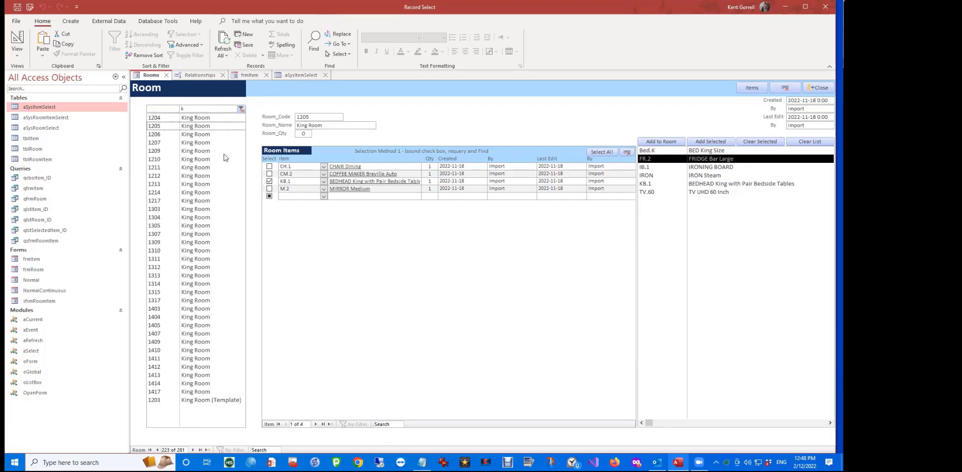
pyautogui.click(208, 133)
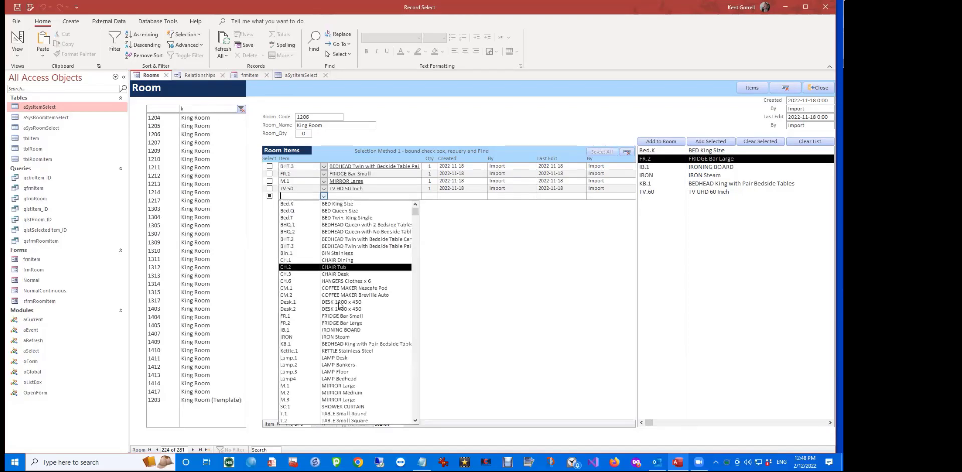
pyautogui.click(353, 373)
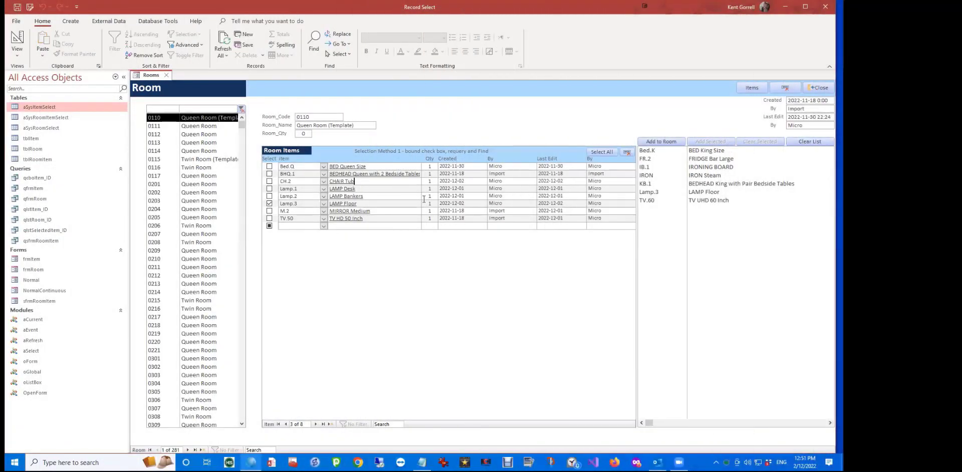
# - Open the relationships diagram and examine how the aSys selection tables link to tblItem, tblRoomItem and tblRoom
pyautogui.press('Down')
pyautogui.press('Down')
pyautogui.click(158, 21)
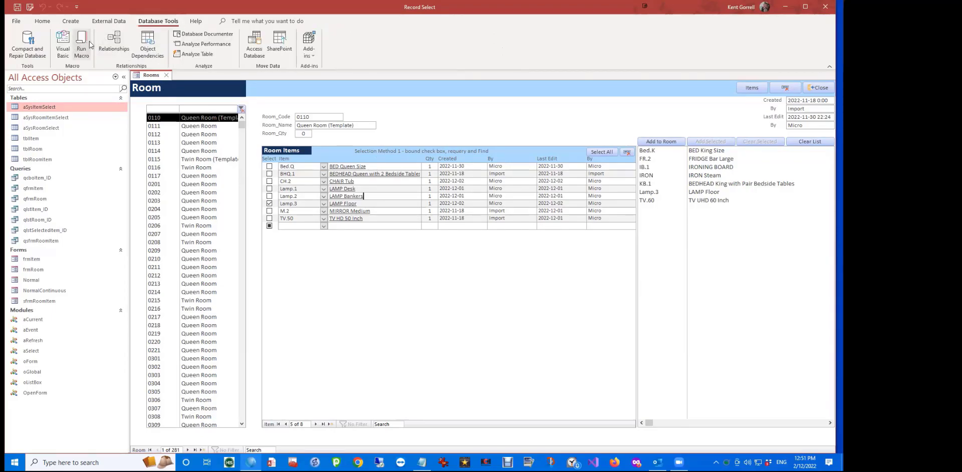
pyautogui.click(114, 41)
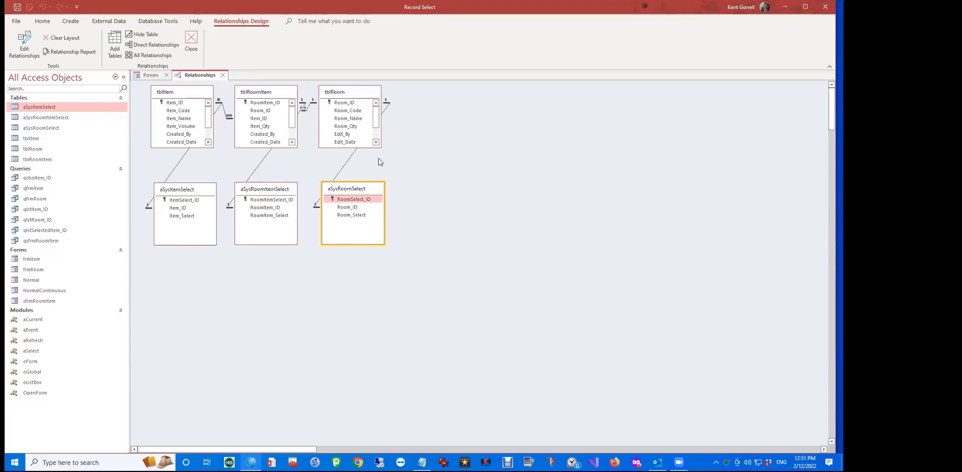
# - Try a Room_Qty of 20 for Queen Room (Template) 0110 and reset it to 0
pyautogui.click(150, 75)
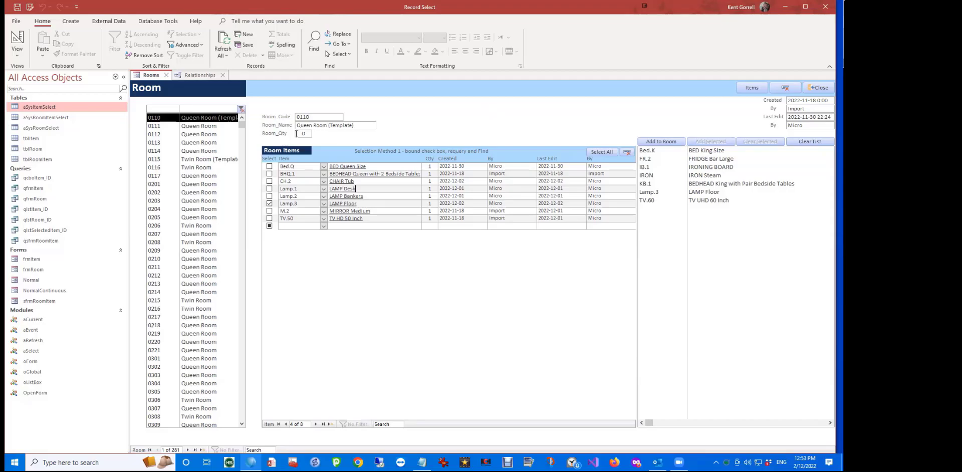
pyautogui.moveTo(301, 135); pyautogui.dragTo(330, 134)
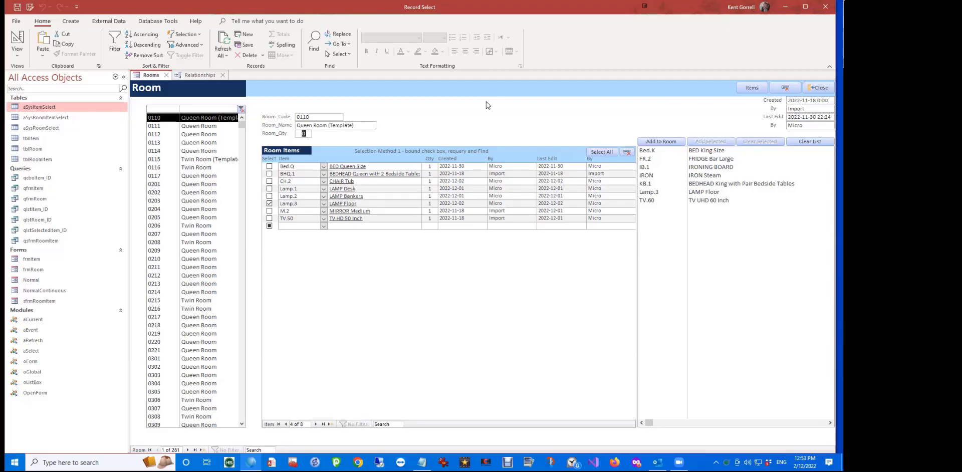
pyautogui.write('20')
pyautogui.doubleClick(299, 134)
pyautogui.write('0')
# - View the tblRoomItem records in the datasheet, close the table and return to the room items
pyautogui.doubleClick(59, 158)
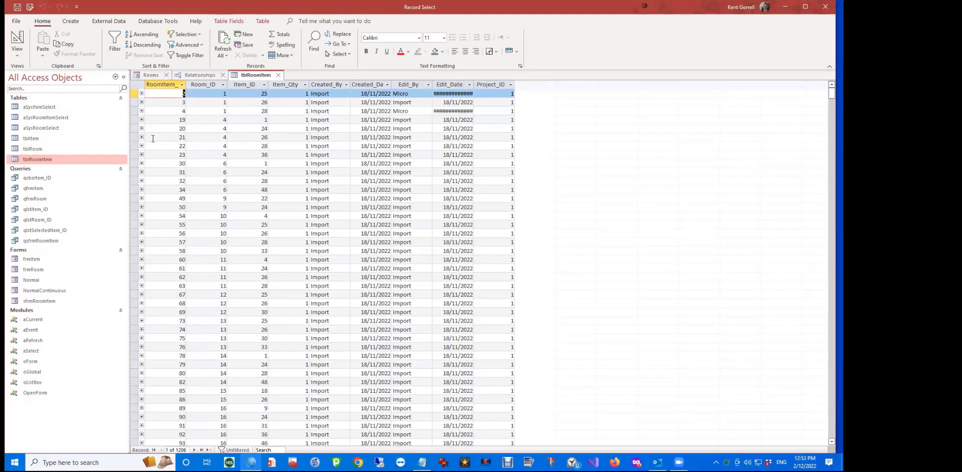
pyautogui.click(278, 75)
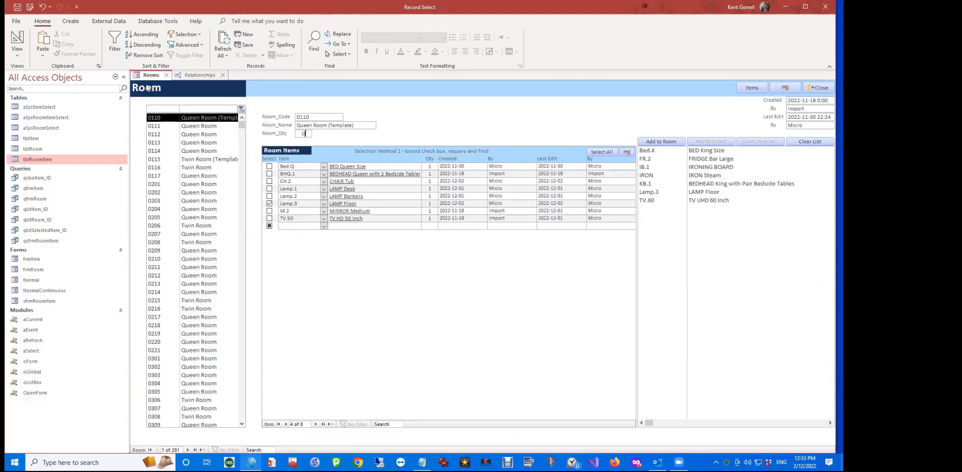
pyautogui.click(382, 183)
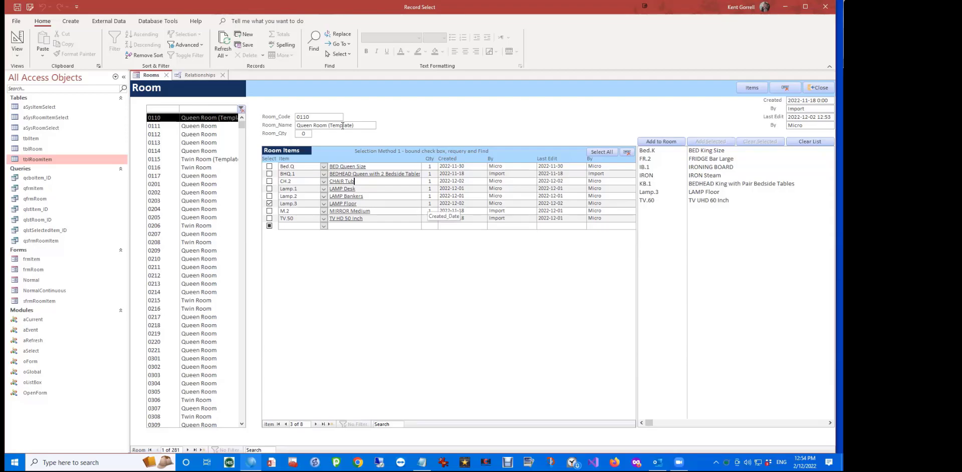
# - Delete all records from tblRoomItem, close the table and requery the Rooms form
pyautogui.click(62, 161)
pyautogui.press('Return')
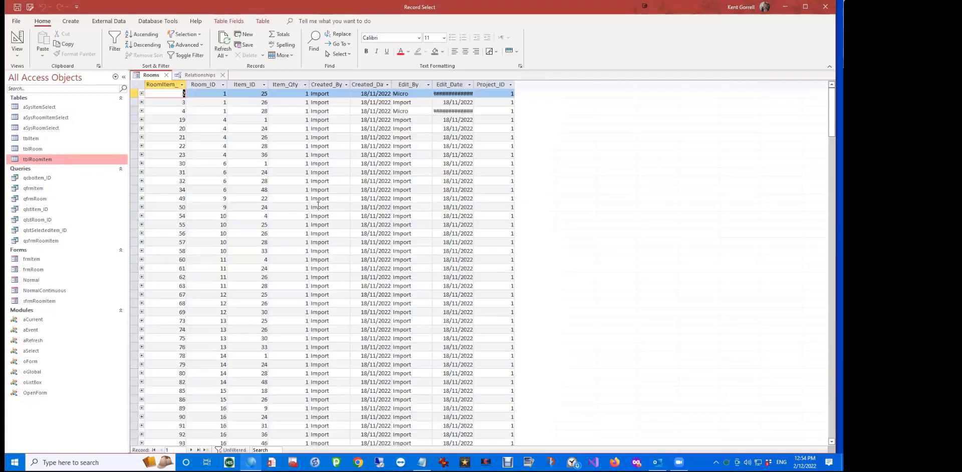
pyautogui.hotkey('ctrl', 'a')
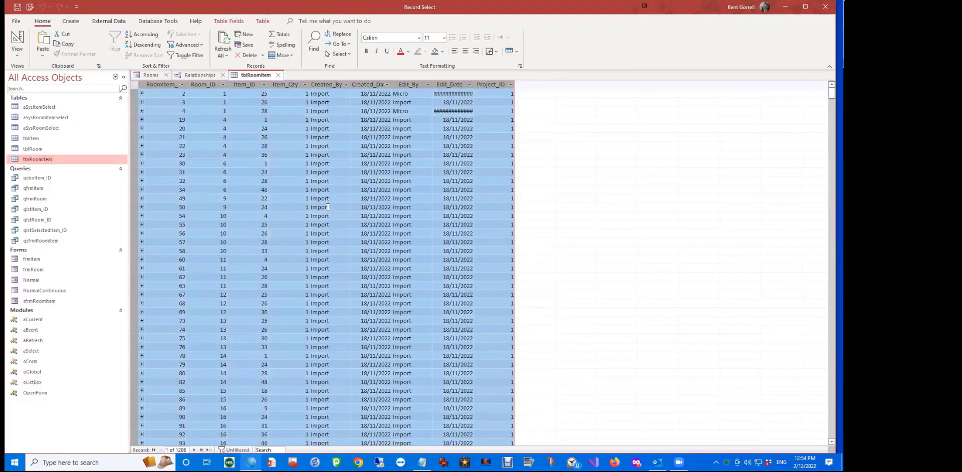
pyautogui.press('Delete')
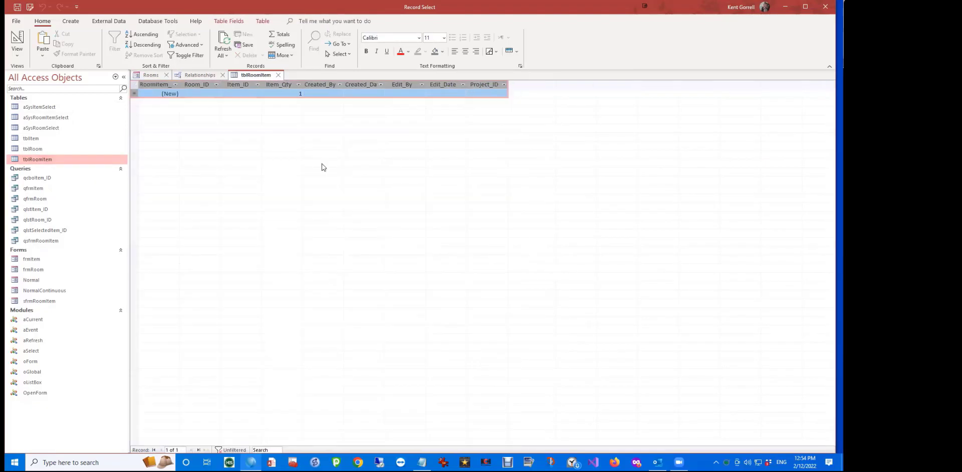
pyautogui.click(278, 75)
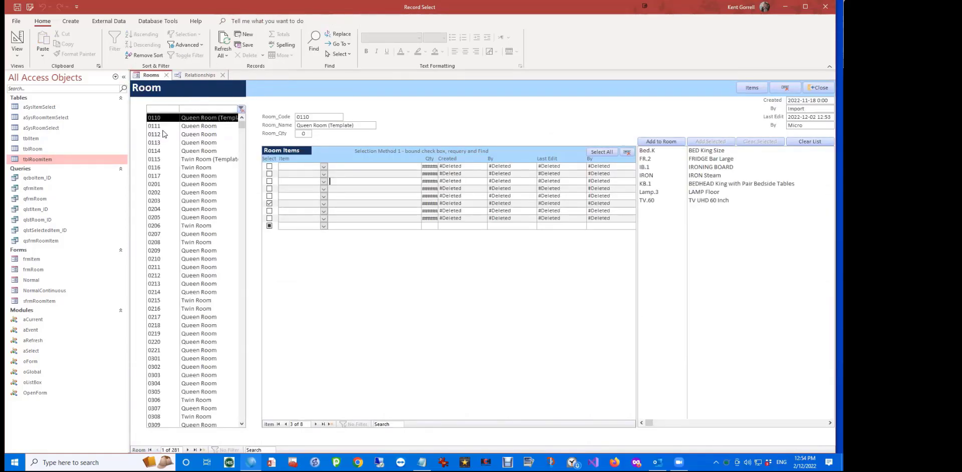
pyautogui.hotkey('shift', 'F9')
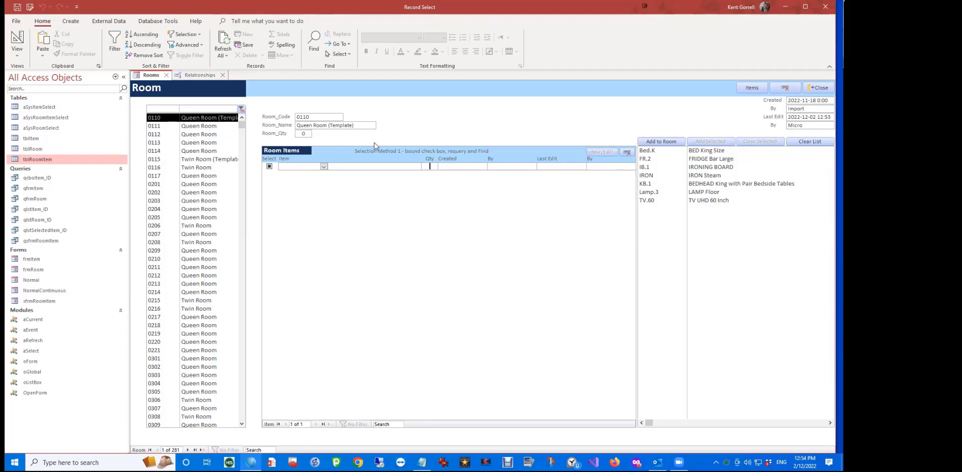
# - Filter the room list by "ki" and add the whole selected-items list to King Room (Template) 1203
pyautogui.click(202, 108)
pyautogui.write('k')
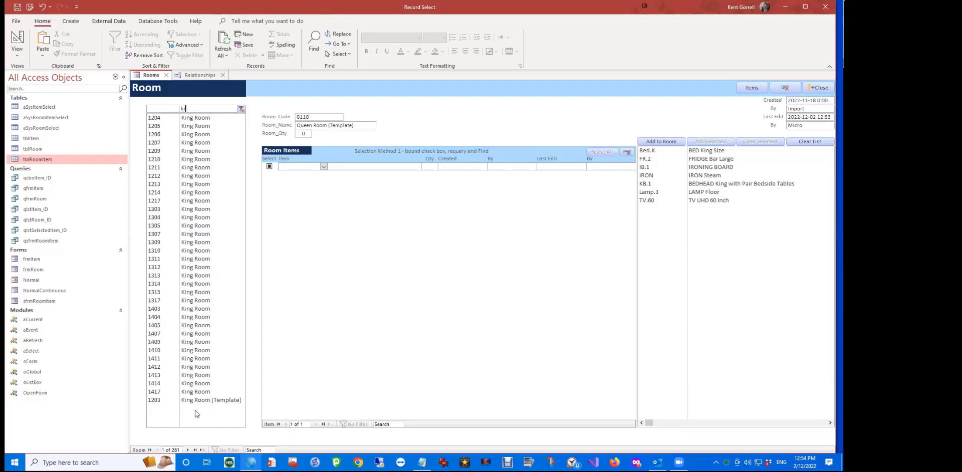
pyautogui.write('i')
pyautogui.click(205, 400)
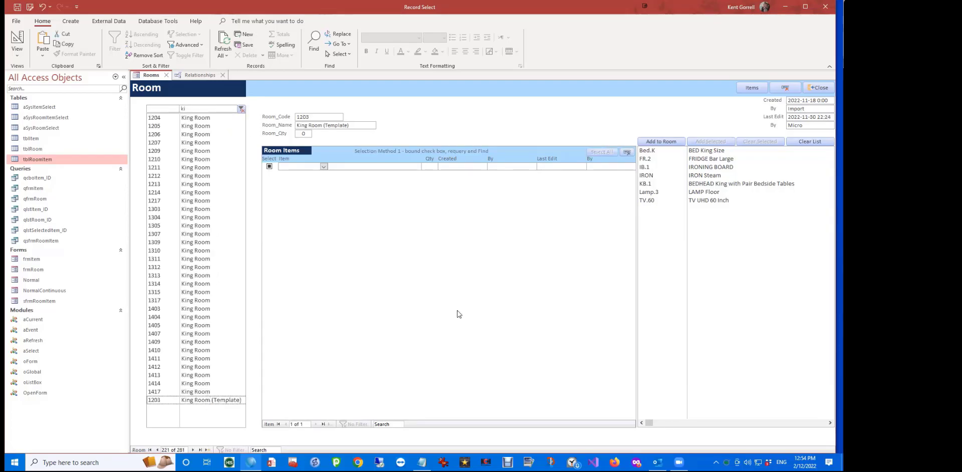
pyautogui.click(672, 142)
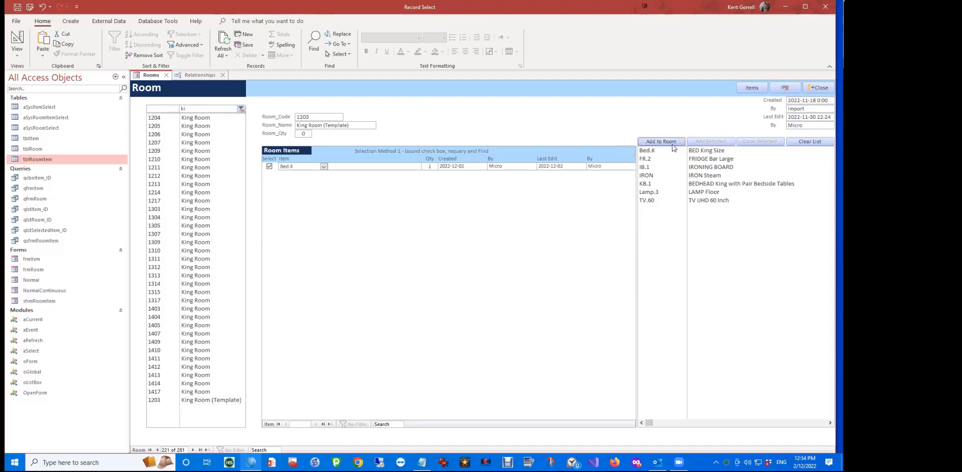
# - Add the whole selected-items list to King Rooms 1204, 1205, 1207 and 1209 in turn
pyautogui.click(188, 119)
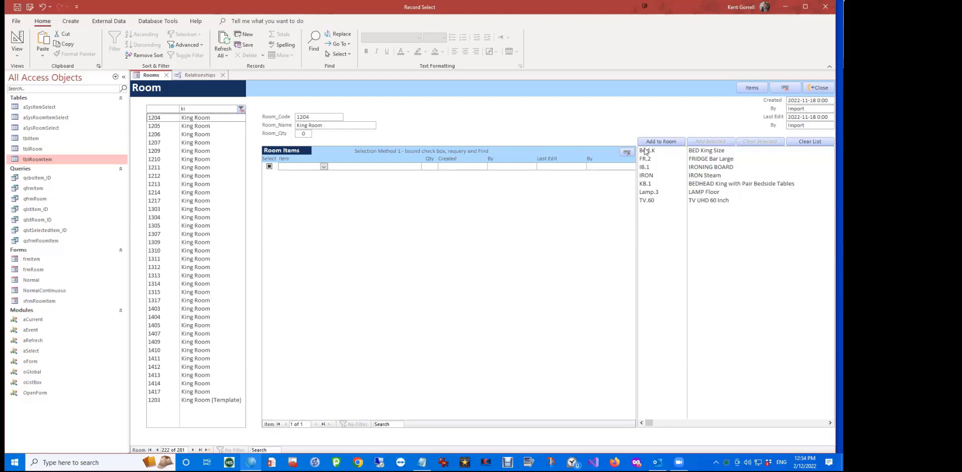
pyautogui.click(673, 141)
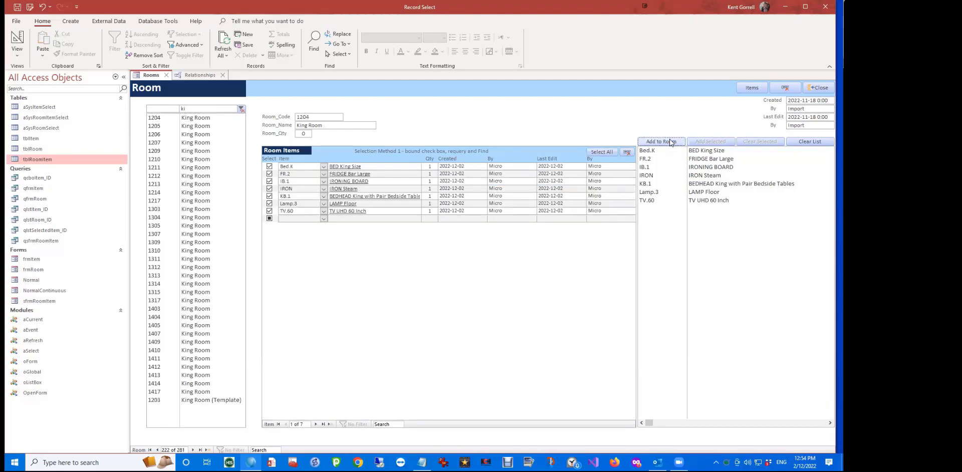
pyautogui.click(201, 134)
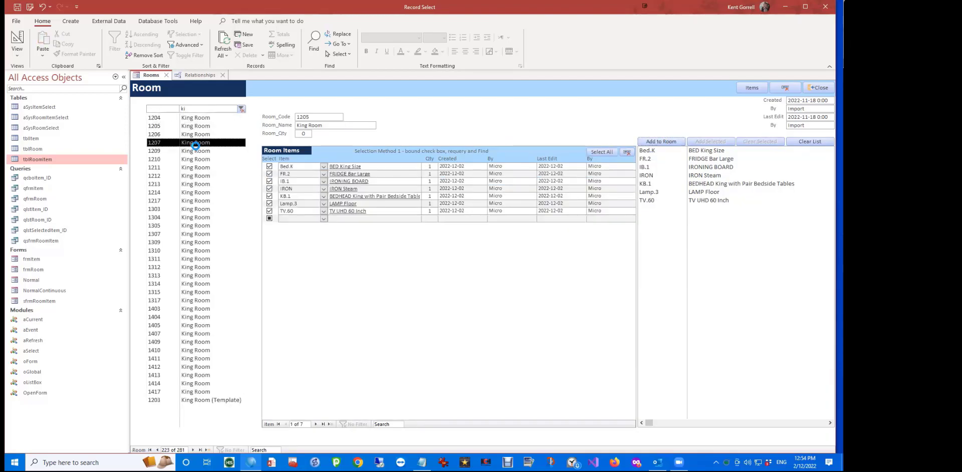
pyautogui.click(653, 142)
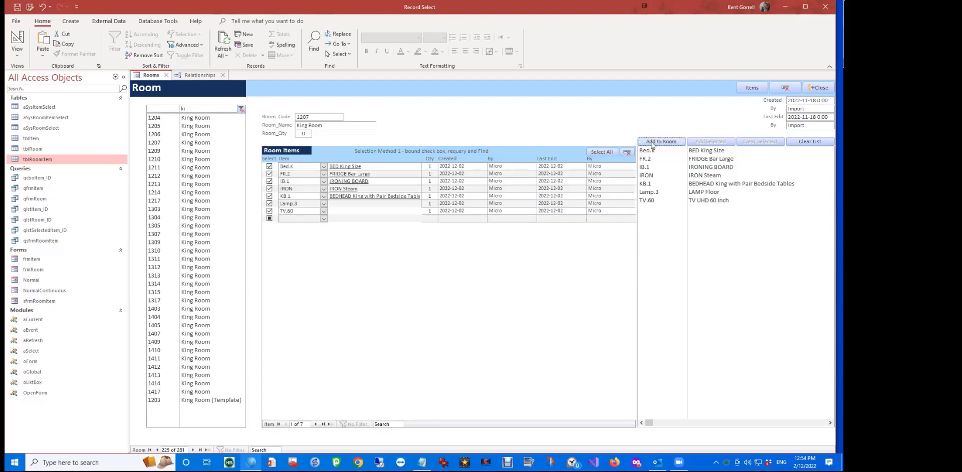
pyautogui.click(175, 151)
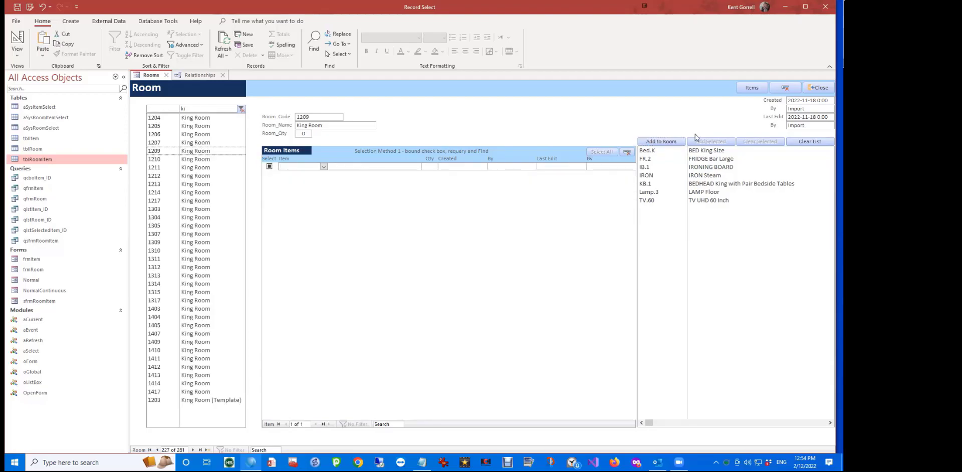
pyautogui.click(671, 142)
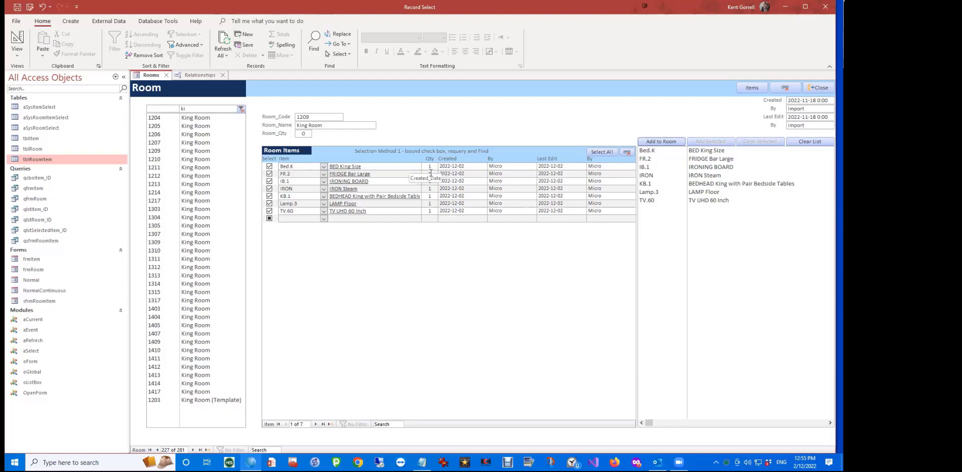
# - Try changing the room code of King Room 1209 to k122 and cancel the edit
pyautogui.click(390, 183)
pyautogui.doubleClick(303, 117)
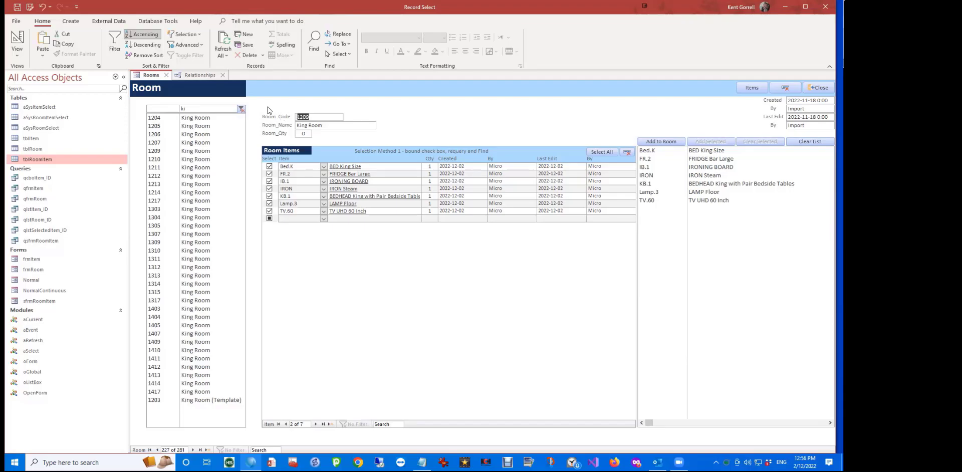
pyautogui.write('k122')
pyautogui.click(321, 124)
pyautogui.click(285, 117)
pyautogui.press('Escape')
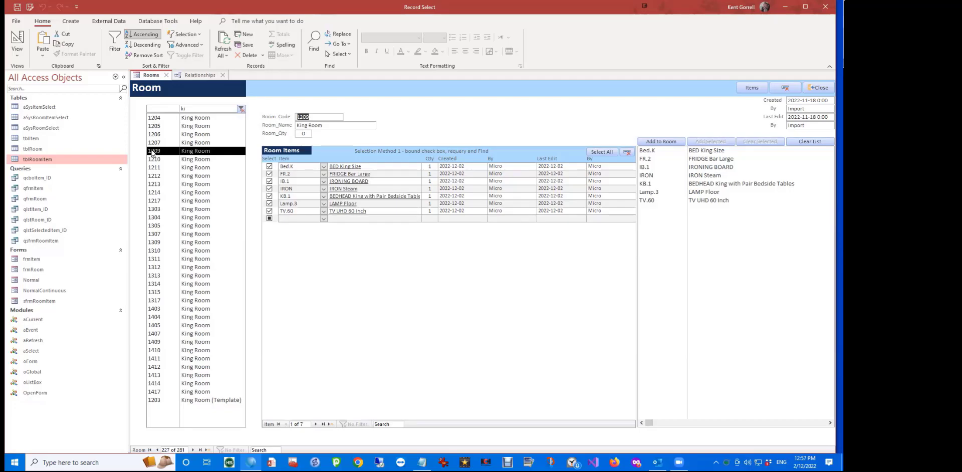
# - Select King Room 1209 in the room list and clear the list's filter
pyautogui.click(201, 153)
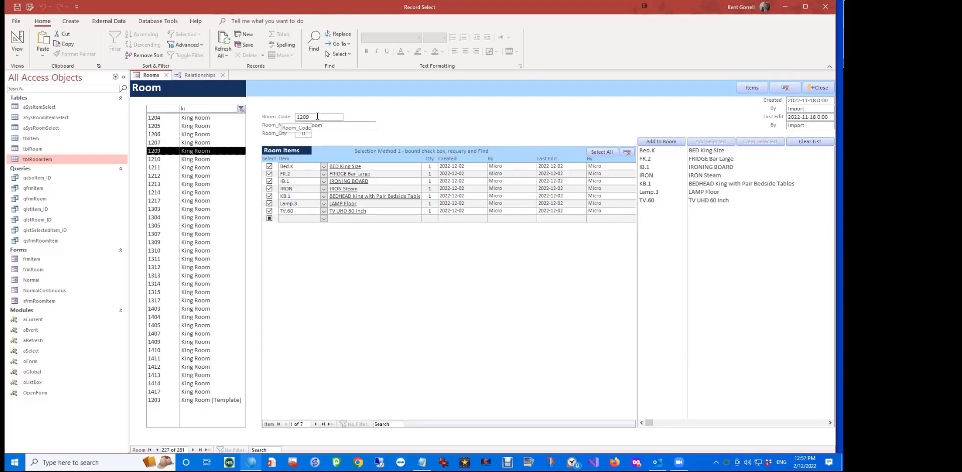
pyautogui.click(333, 118)
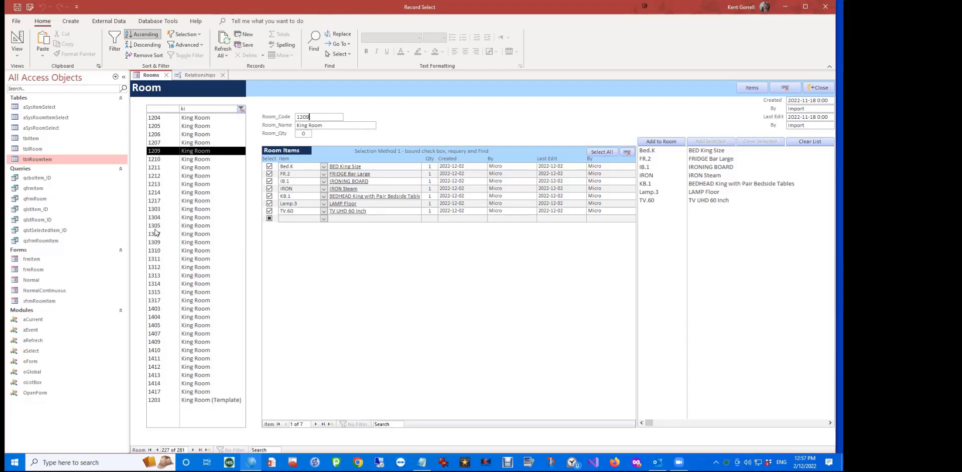
pyautogui.click(241, 109)
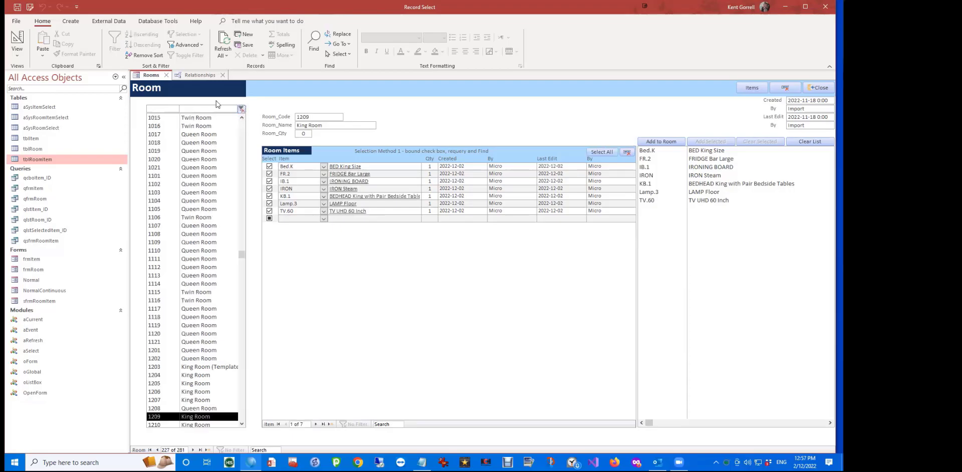
# - Examine the Room_ID and Room_Code fields of tblRoom in the relationships diagram
pyautogui.click(203, 75)
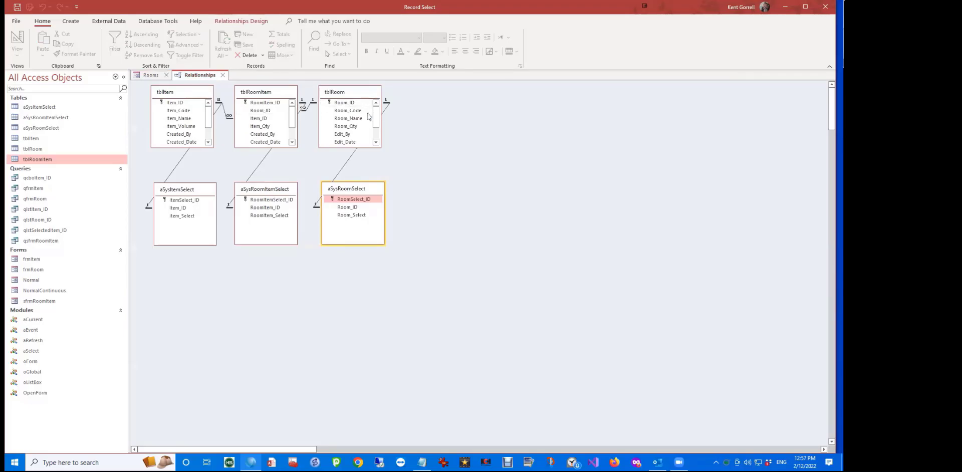
pyautogui.click(352, 102)
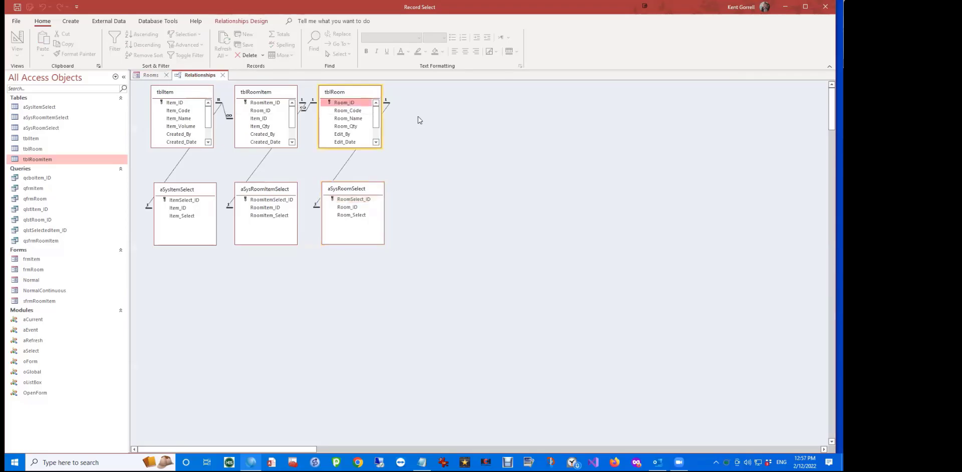
pyautogui.click(356, 112)
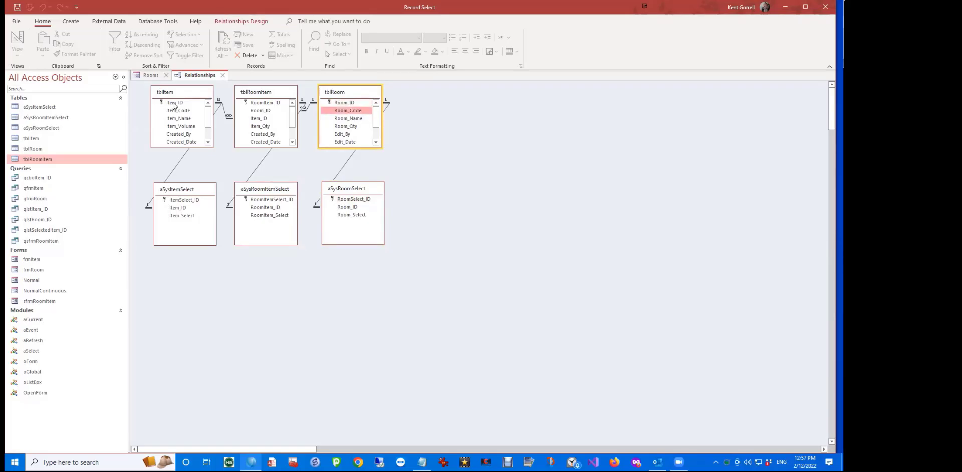
# - Open the Rooms form in design view and inspect the link field properties of its room items subform
pyautogui.click(151, 76)
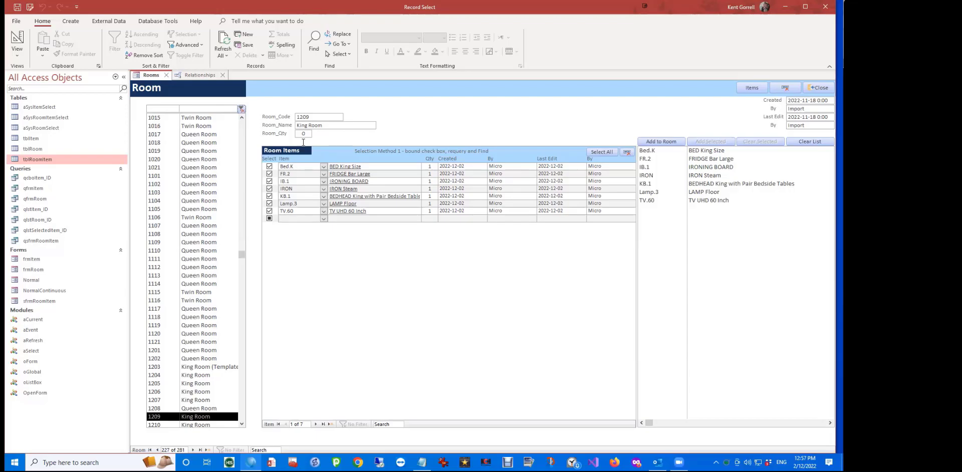
pyautogui.rightClick(152, 77)
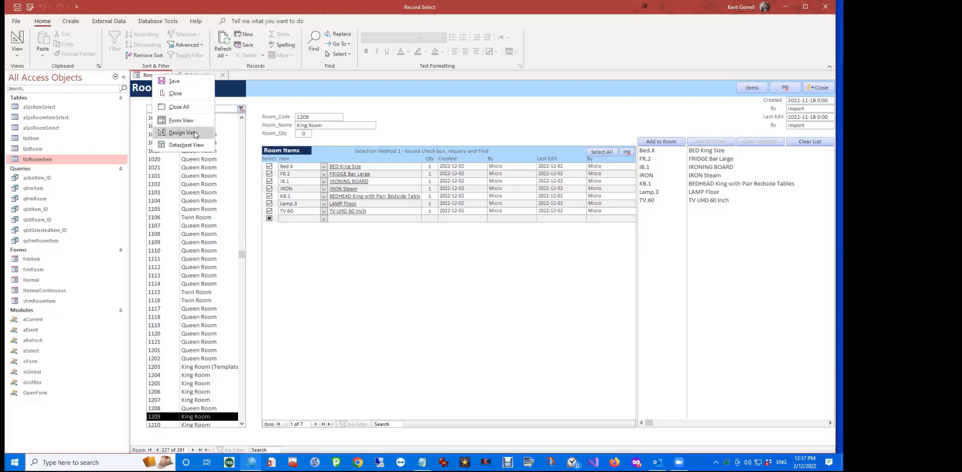
pyautogui.click(197, 135)
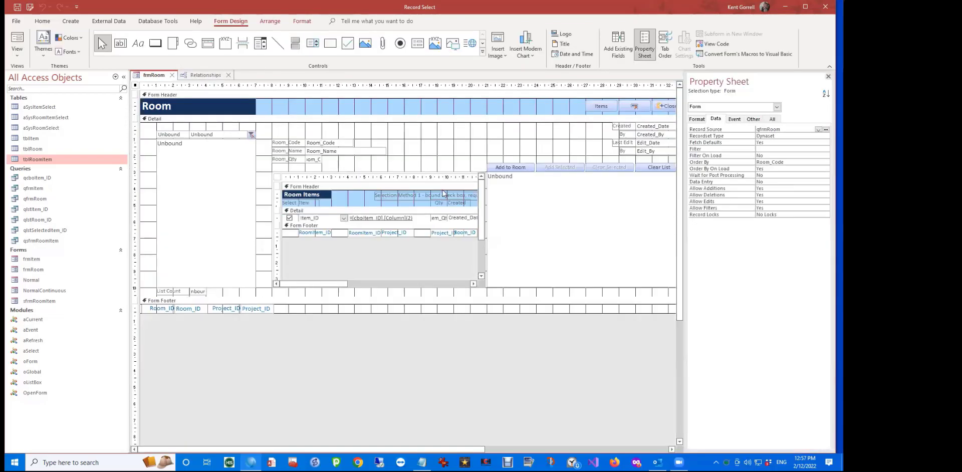
pyautogui.click(450, 149)
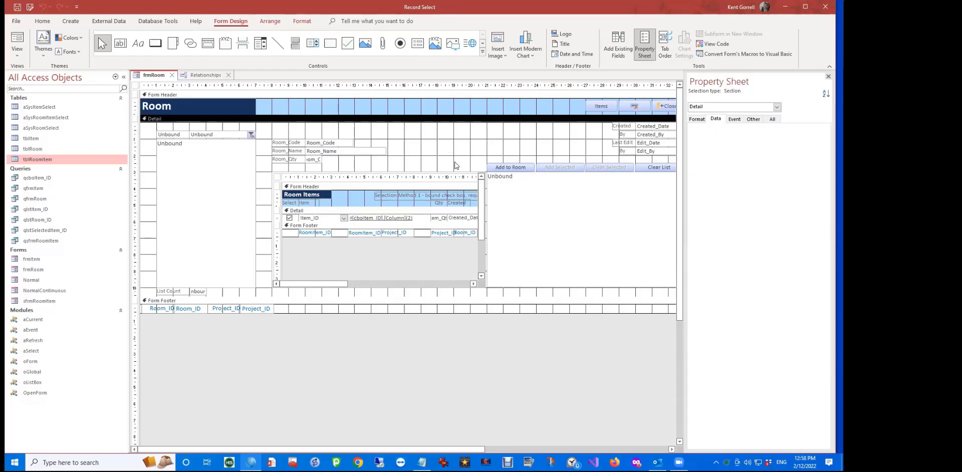
pyautogui.click(393, 249)
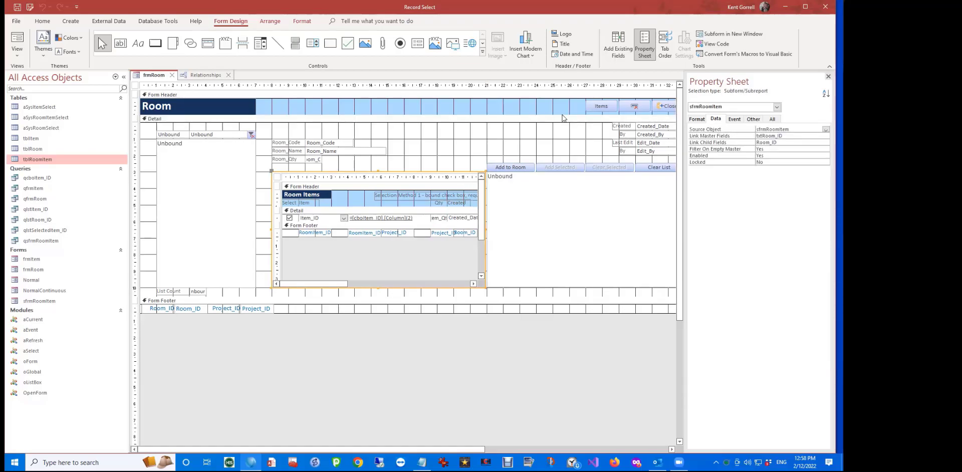
# - View the sfrmRoomItem subform's design in its own window, close it and return the Rooms form to form view
pyautogui.click(742, 34)
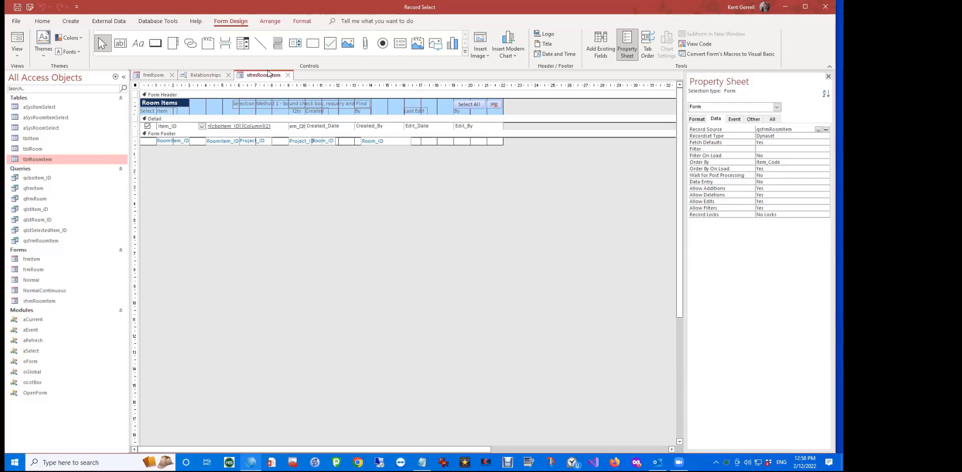
pyautogui.click(288, 75)
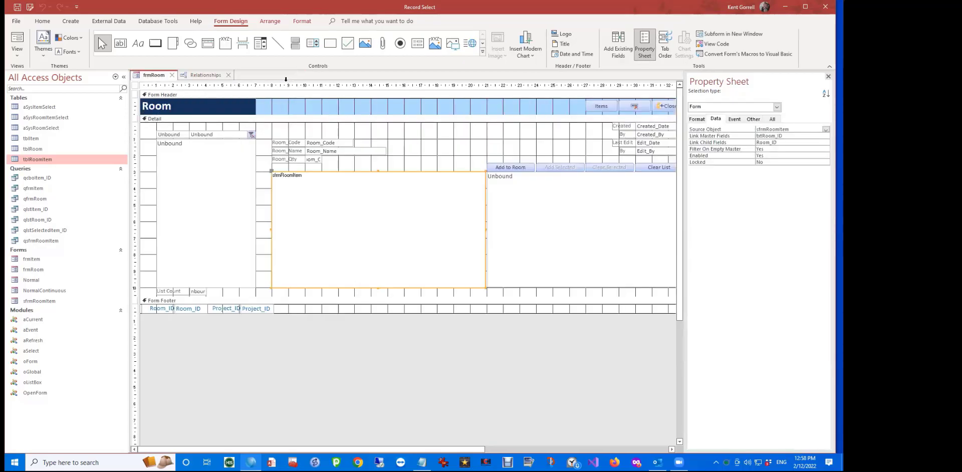
pyautogui.click(24, 42)
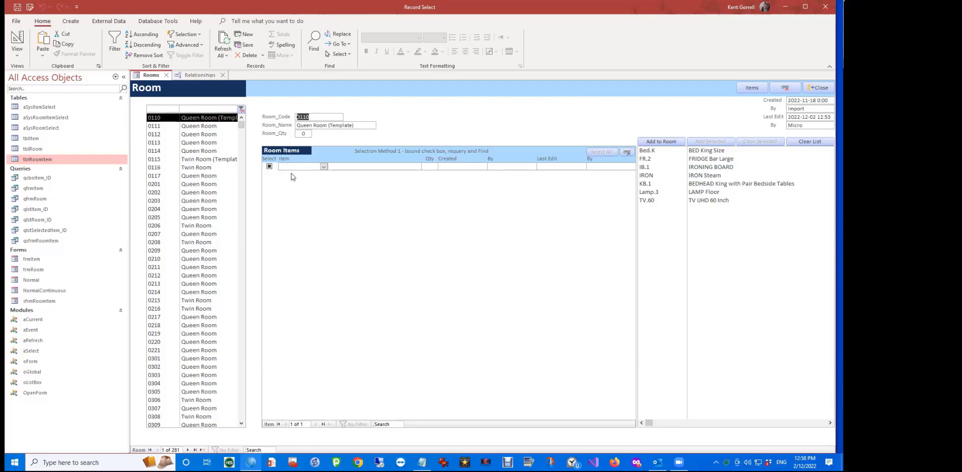
# - Filter the room list by "k" and show King Room (Template) 1203
pyautogui.click(203, 135)
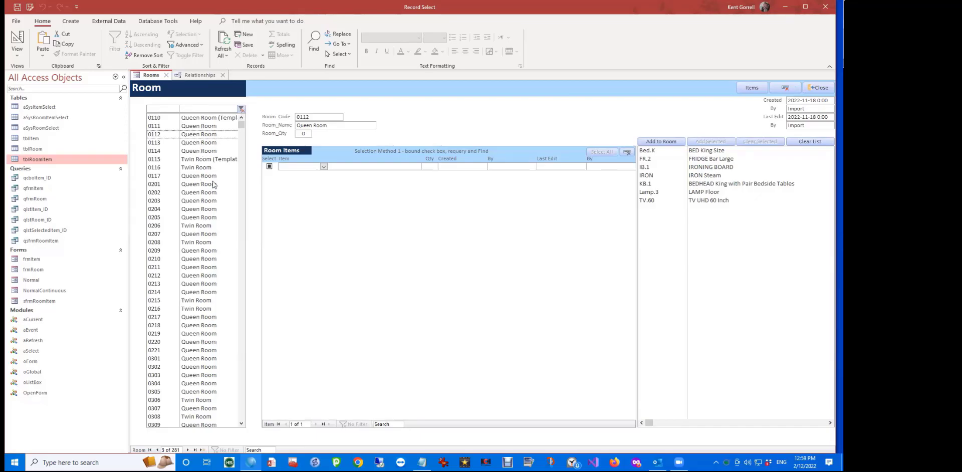
pyautogui.click(220, 110)
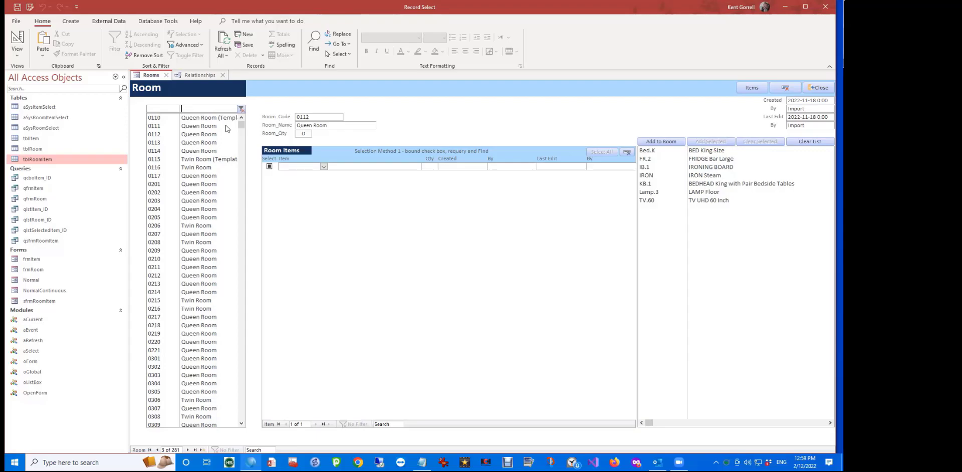
pyautogui.write('k')
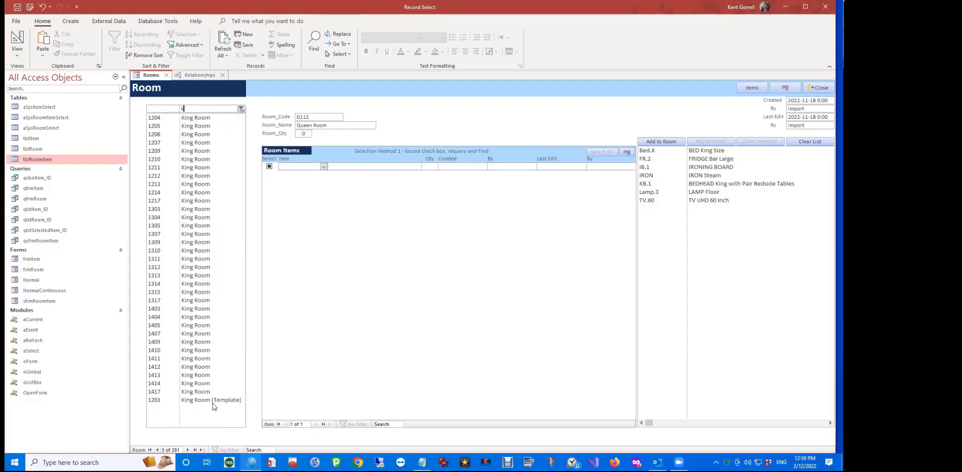
pyautogui.click(225, 399)
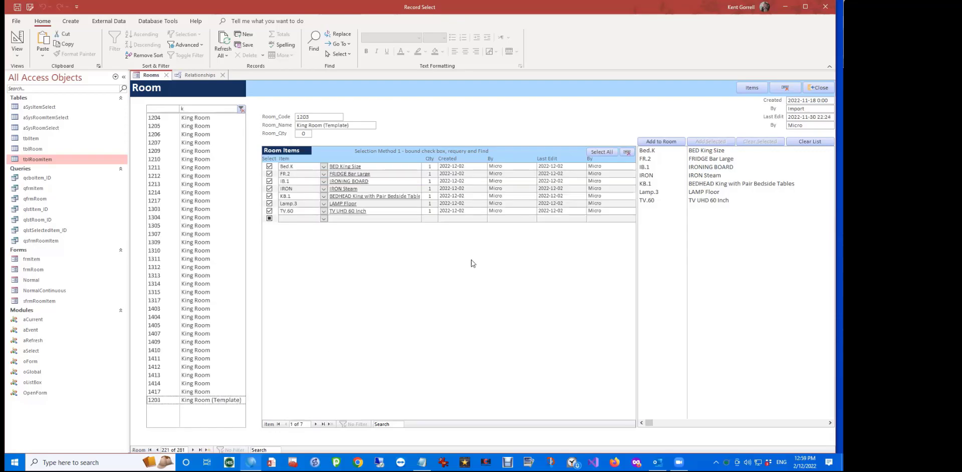
# - Mark MIRROR Large (M.3) as selected on the Items form and add only that item to King Room (Template) 1203
pyautogui.click(752, 87)
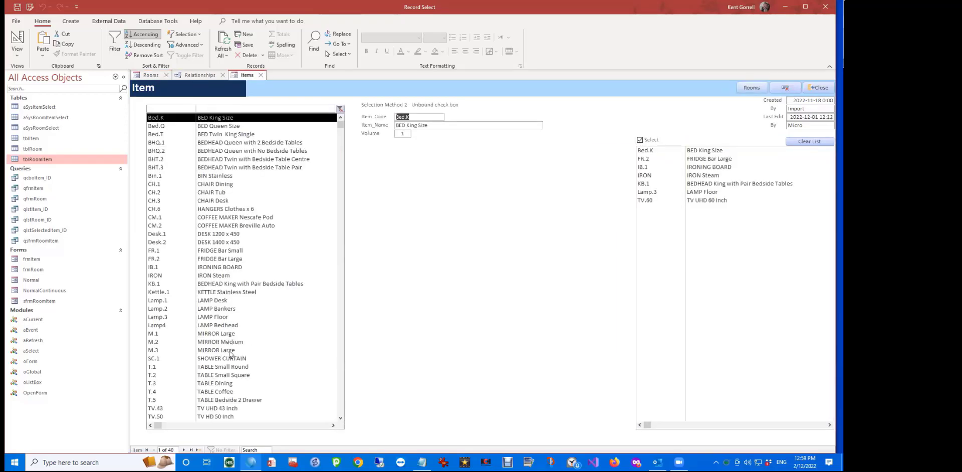
pyautogui.click(224, 350)
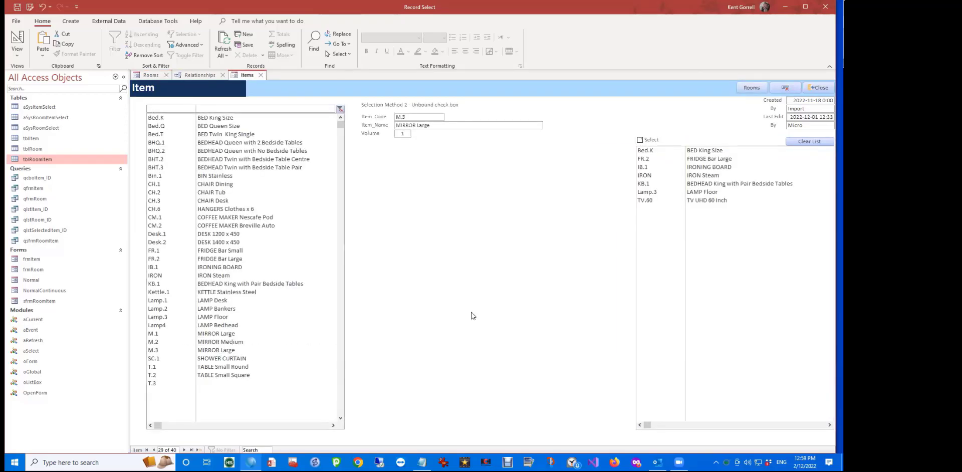
pyautogui.click(642, 140)
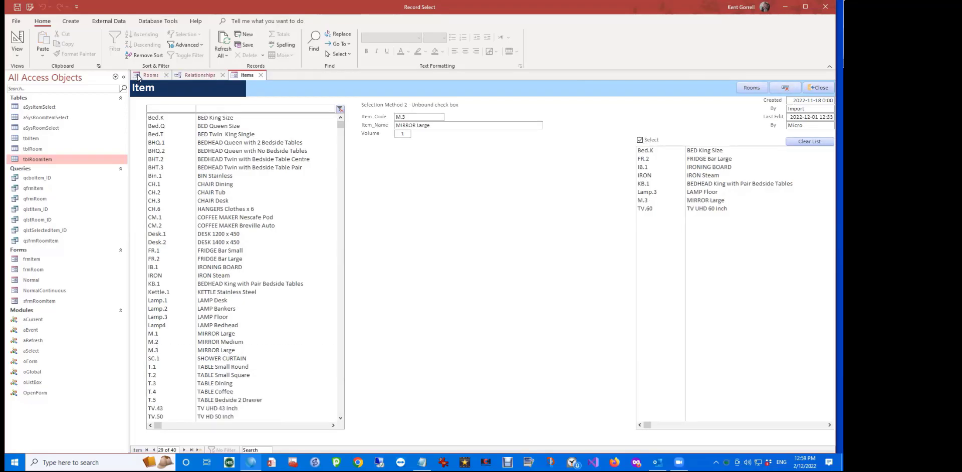
pyautogui.click(151, 76)
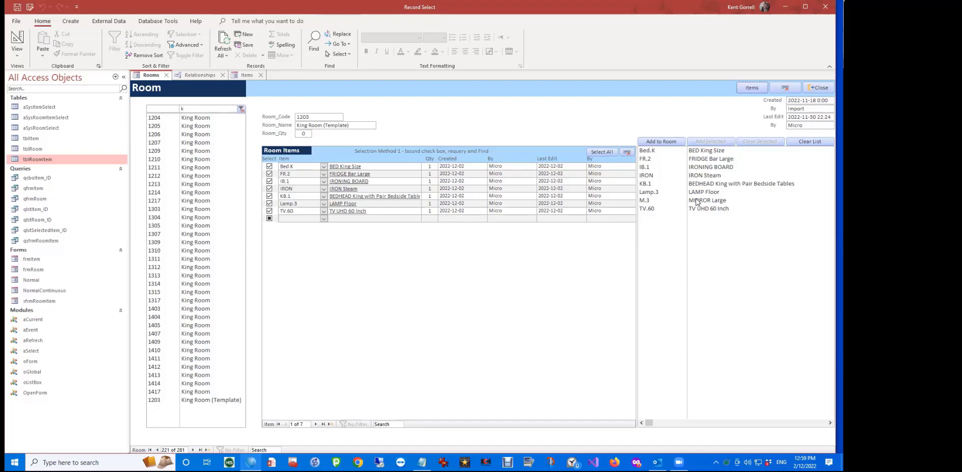
pyautogui.click(696, 201)
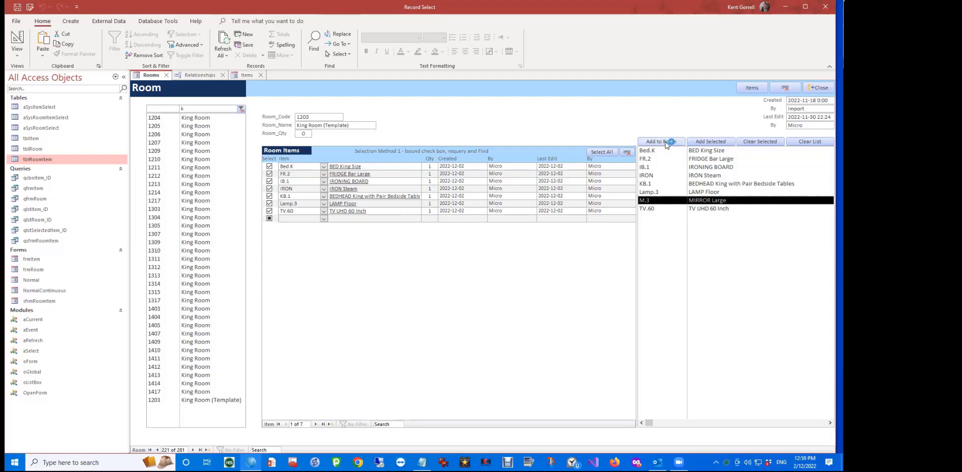
pyautogui.click(711, 145)
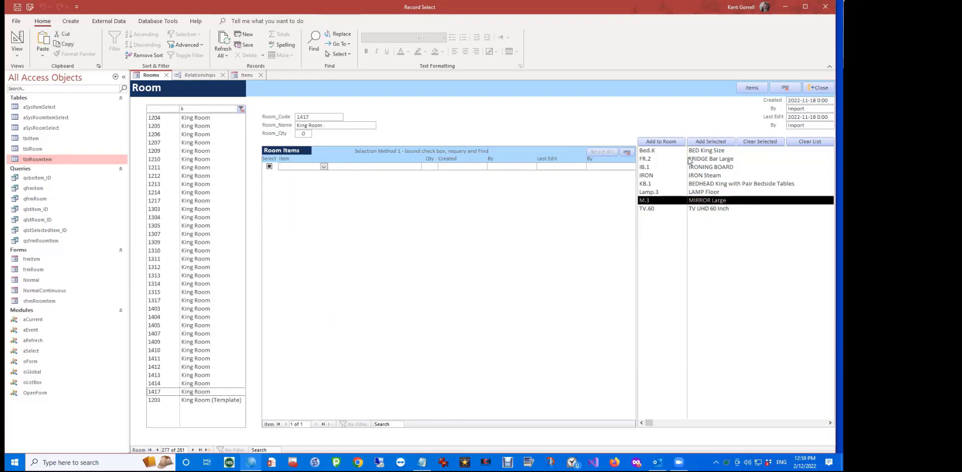
# - Add the whole selected-items list to King Rooms 1417 and 1414
pyautogui.click(661, 146)
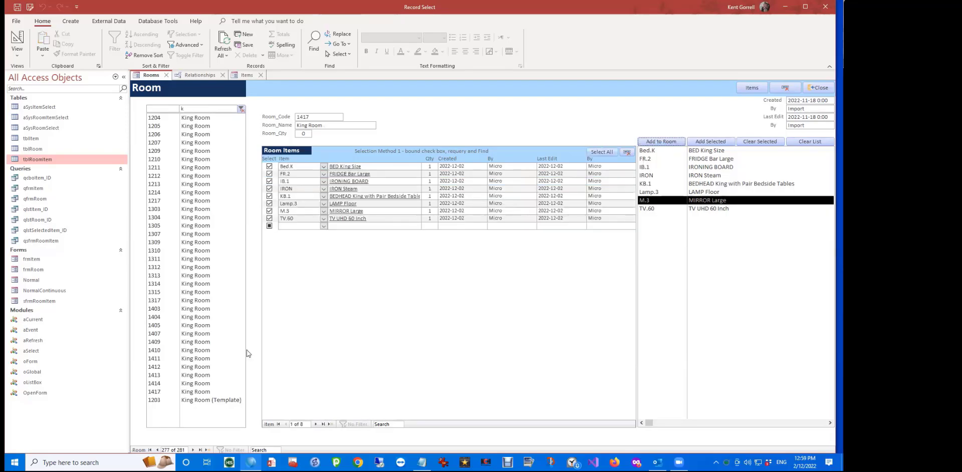
pyautogui.click(200, 384)
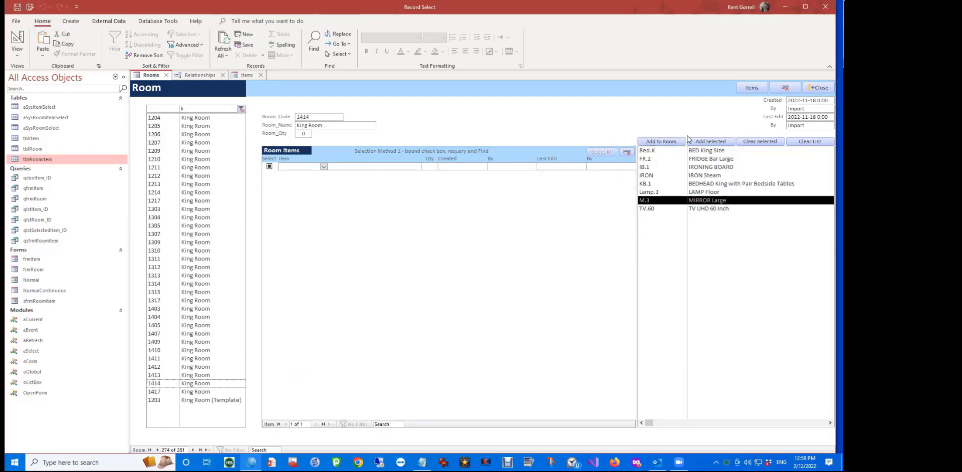
pyautogui.click(669, 142)
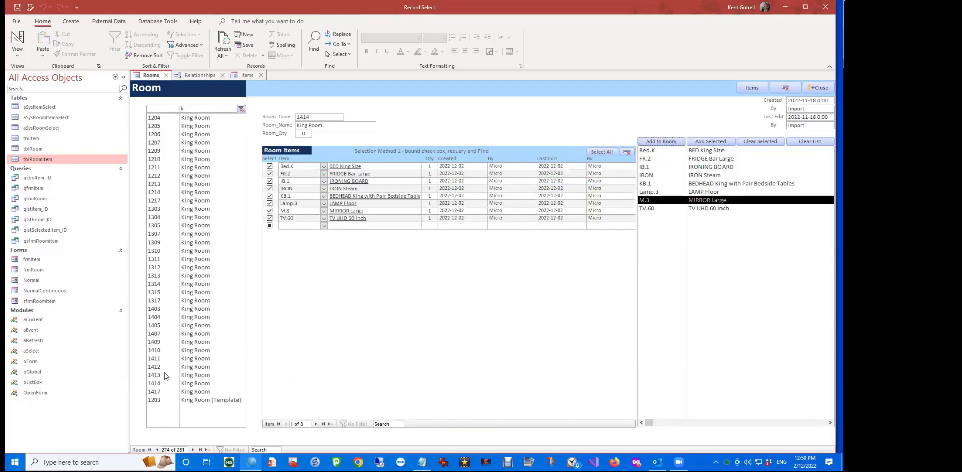
# - Mark KETTLE Stainless Steel (Kettle.1) as selected on the Items form and add only that item to King Room 1417
pyautogui.click(174, 376)
pyautogui.click(752, 88)
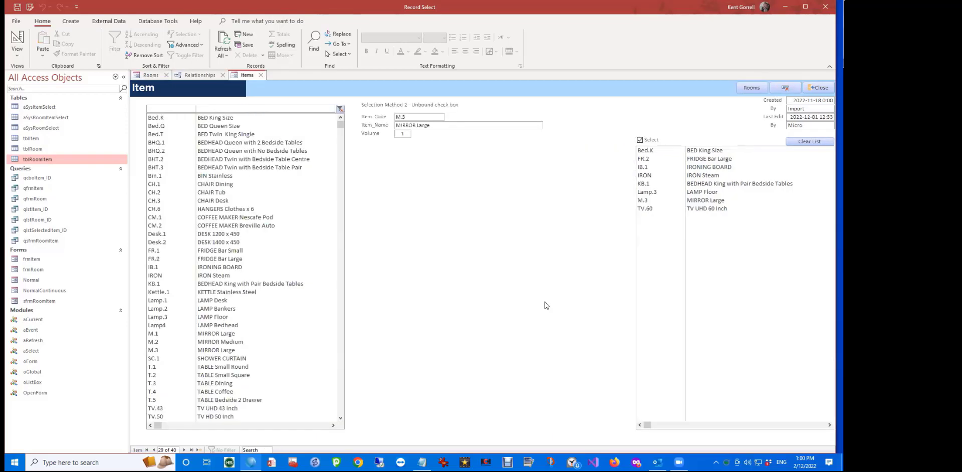
pyautogui.click(226, 294)
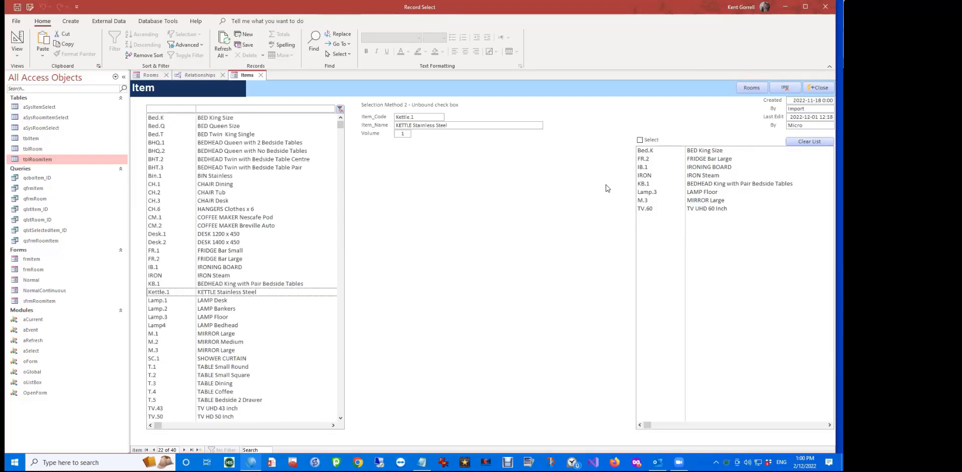
pyautogui.click(640, 141)
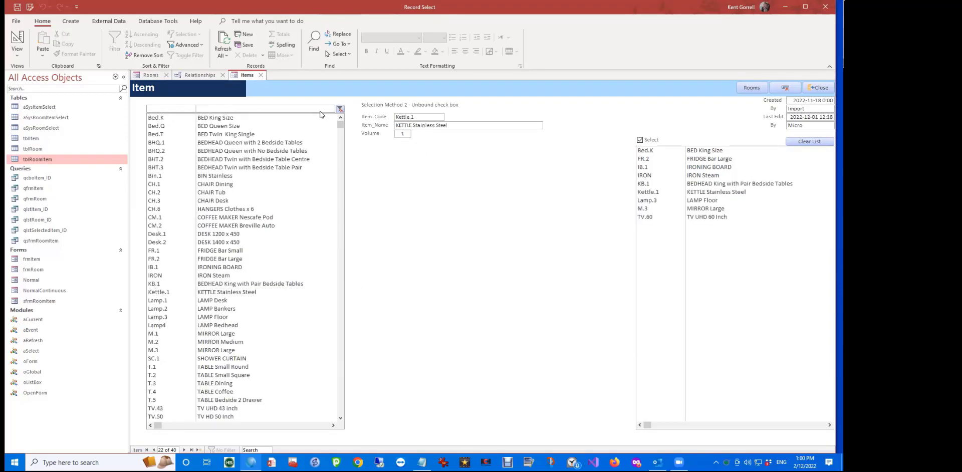
pyautogui.click(152, 75)
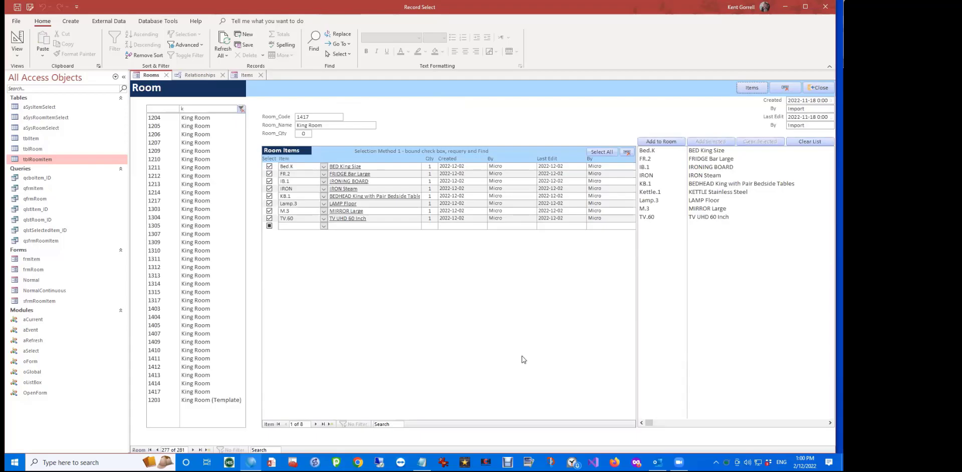
pyautogui.click(715, 193)
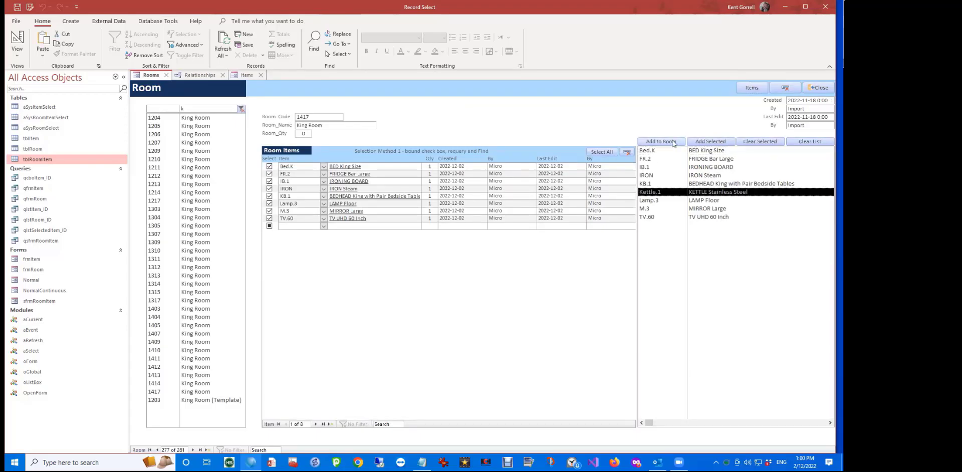
pyautogui.click(711, 142)
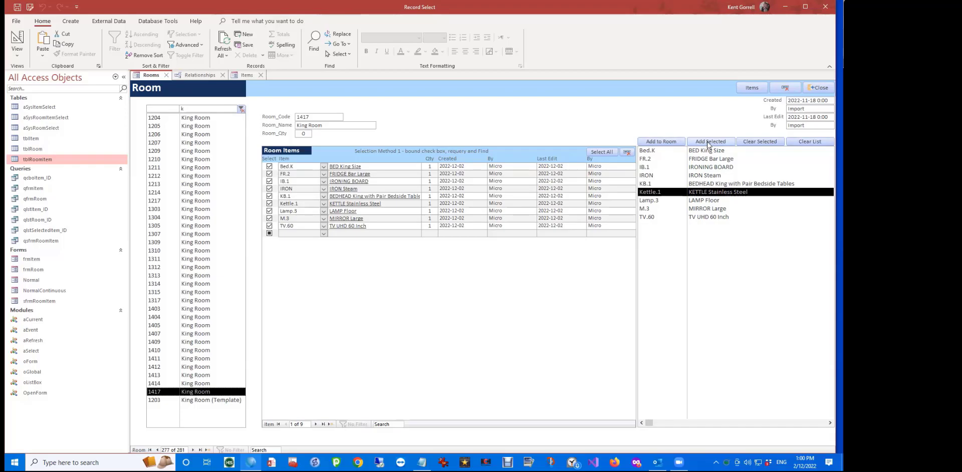
# - Add only KETTLE Stainless Steel to King Room (Template) 1203, and add the whole selected-items list to King Room 1410
pyautogui.click(203, 400)
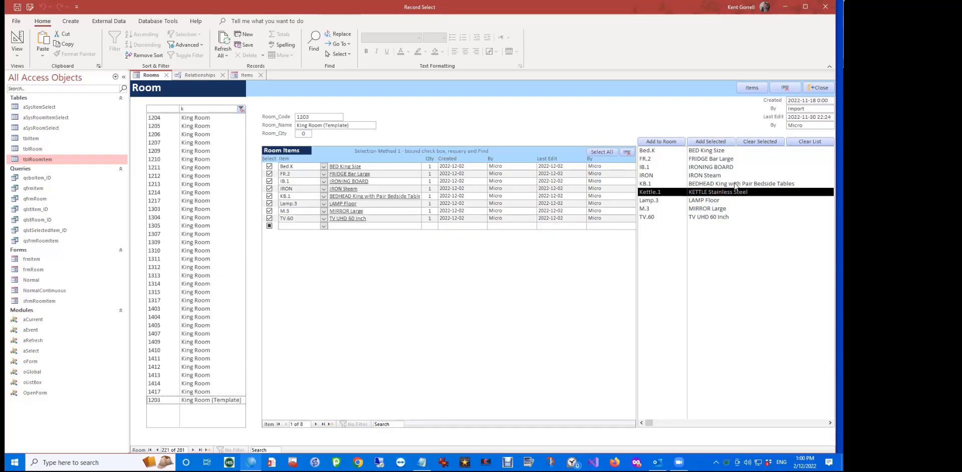
pyautogui.click(707, 144)
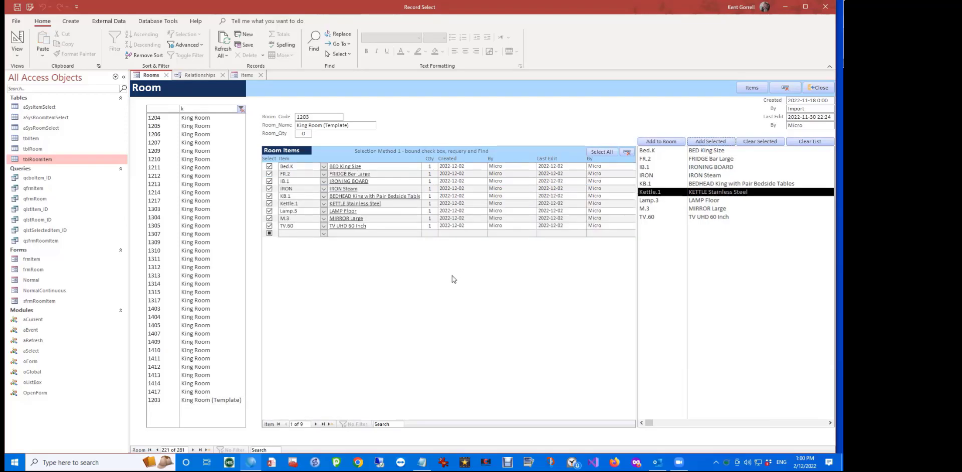
pyautogui.click(182, 352)
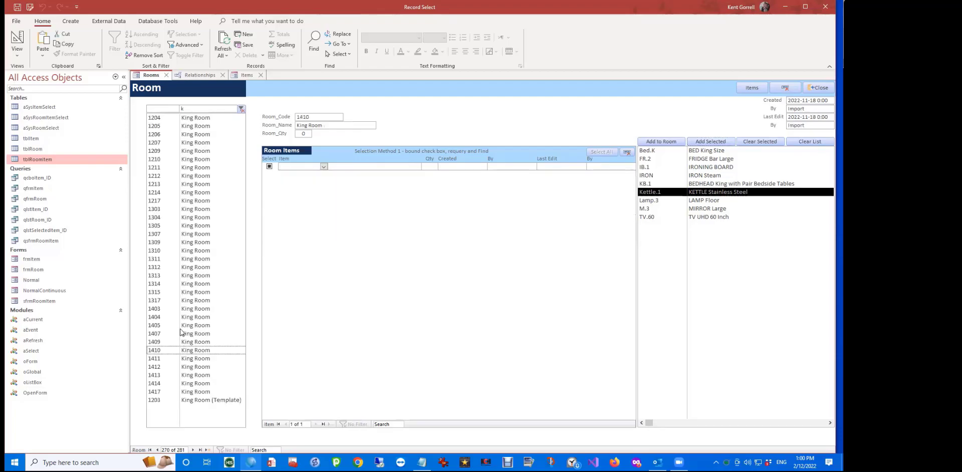
pyautogui.click(677, 143)
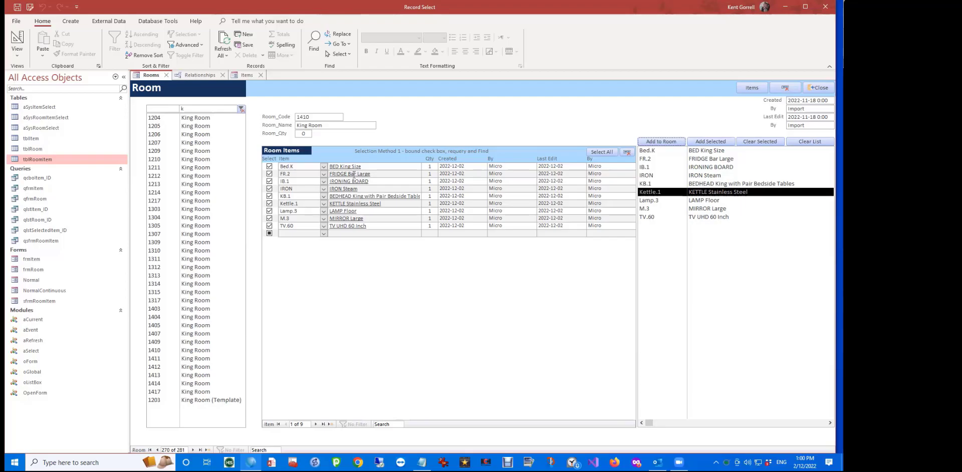
# - Replace the large bar fridge in King Room 1410's items with FR.1, FRIDGE Bar Small
pyautogui.click(326, 176)
pyautogui.click(324, 175)
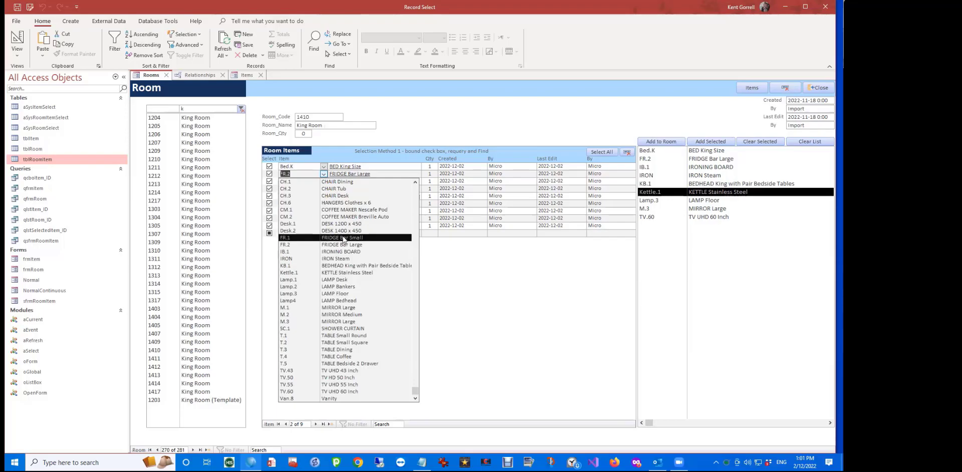
pyautogui.click(345, 236)
pyautogui.click(354, 189)
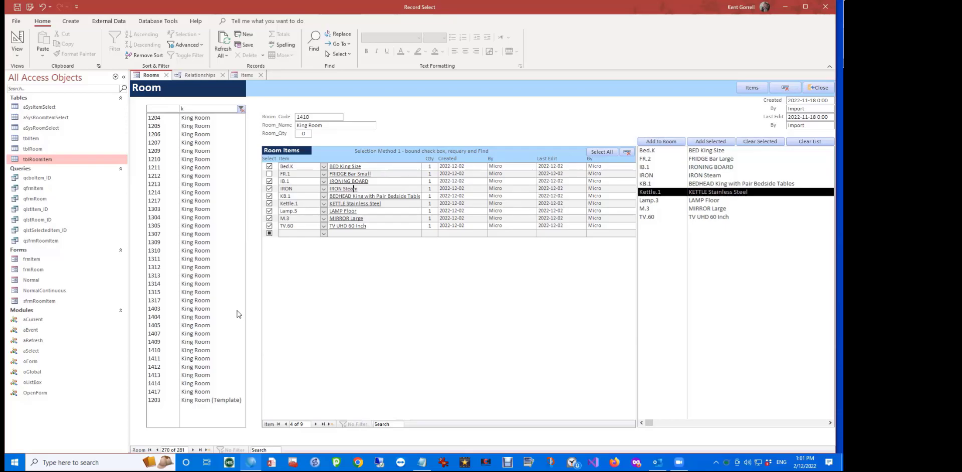
# - Show King Room 1405 after checking rooms 1413 and 1410, and add the whole selected-items list to it
pyautogui.click(199, 376)
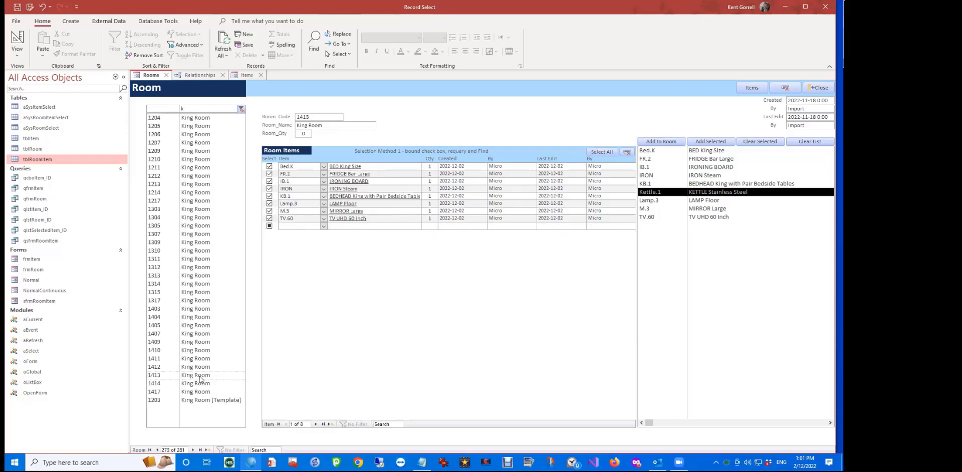
pyautogui.click(196, 350)
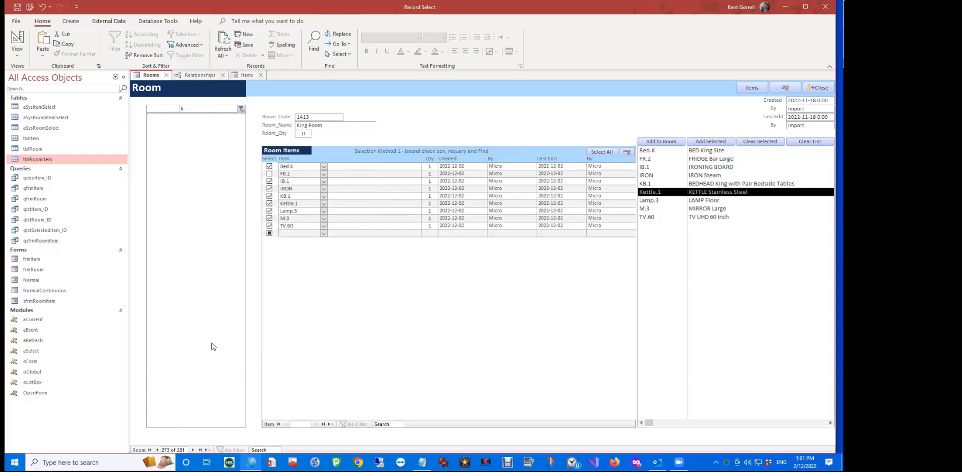
pyautogui.click(203, 325)
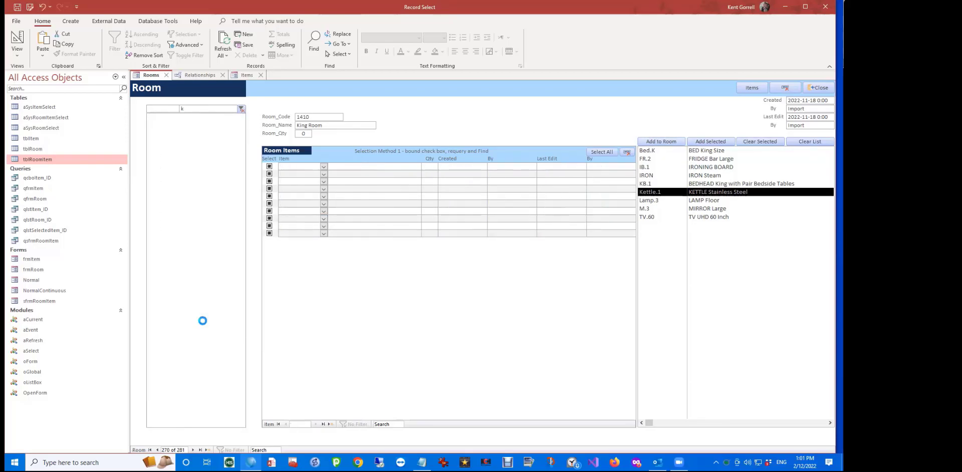
pyautogui.click(666, 142)
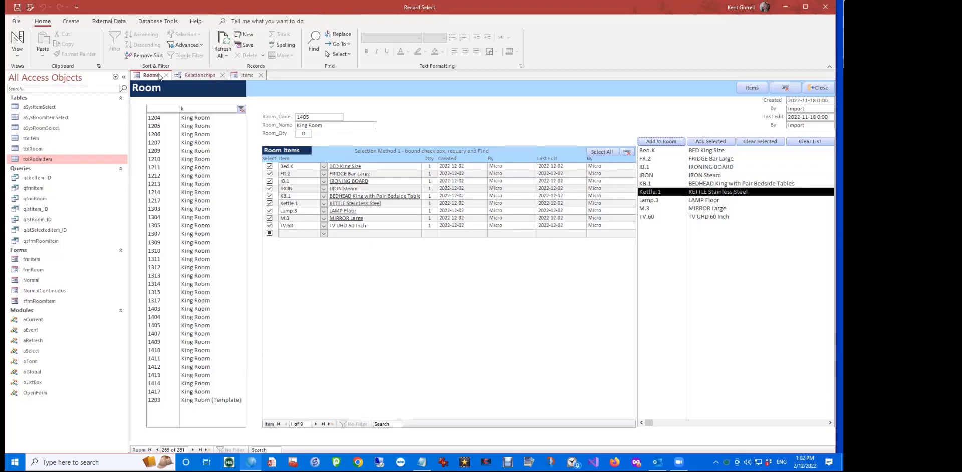
# - Compare King Room 1405's item rows with the Items form and the relationships between the item and room tables
pyautogui.click(309, 172)
pyautogui.click(391, 182)
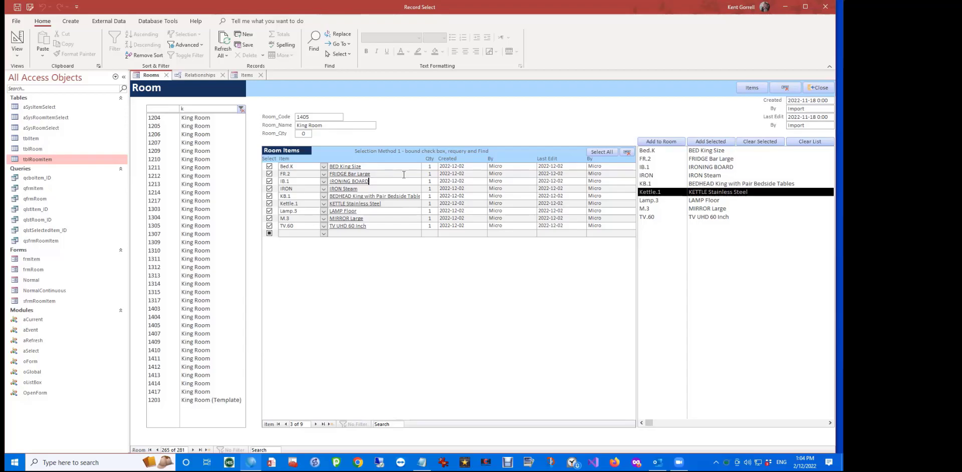
pyautogui.click(400, 173)
pyautogui.click(246, 75)
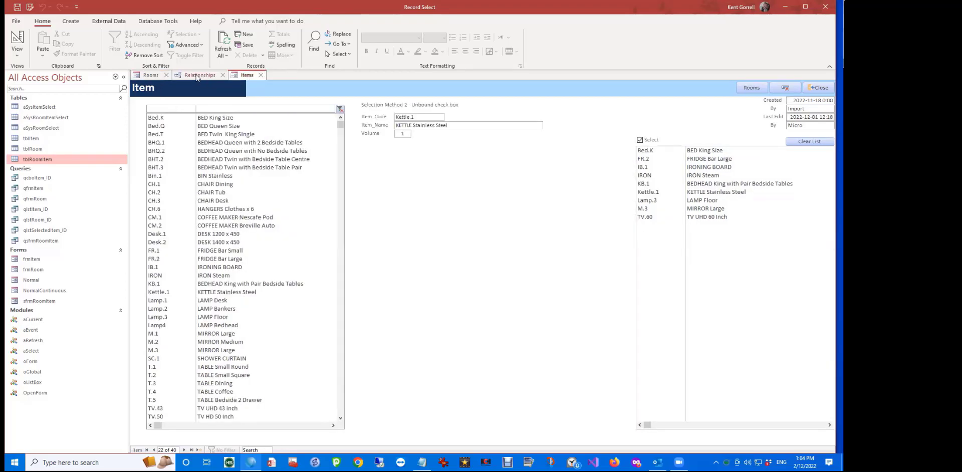
pyautogui.click(197, 77)
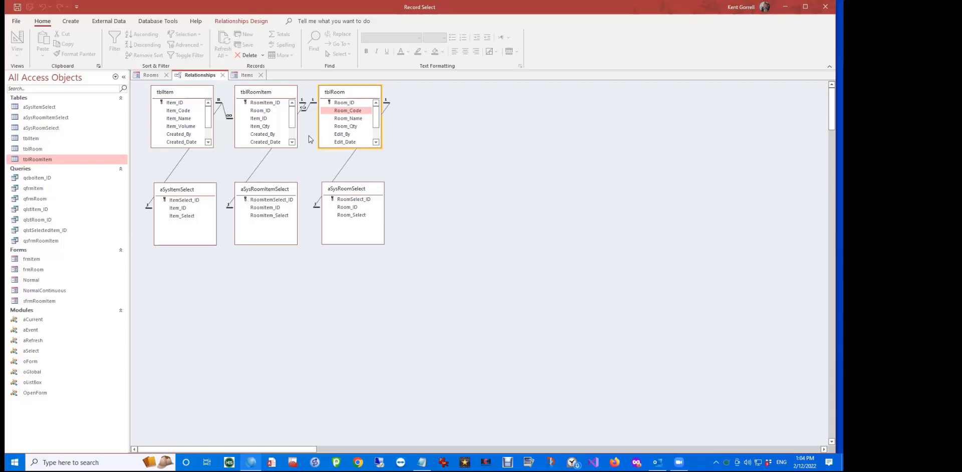
pyautogui.click(246, 78)
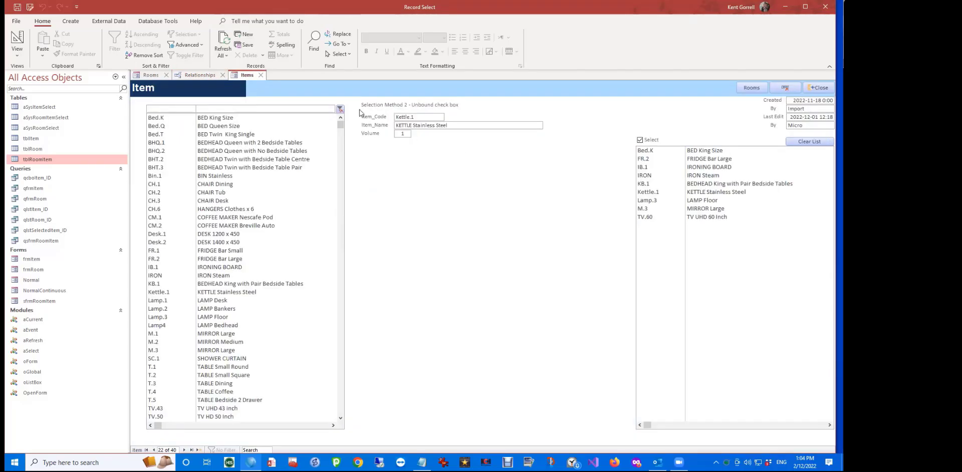
pyautogui.click(151, 75)
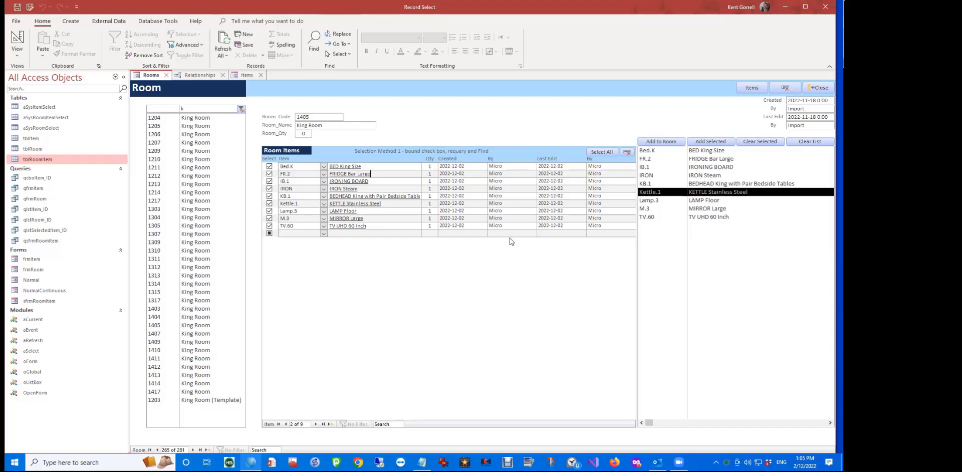
pyautogui.click(399, 203)
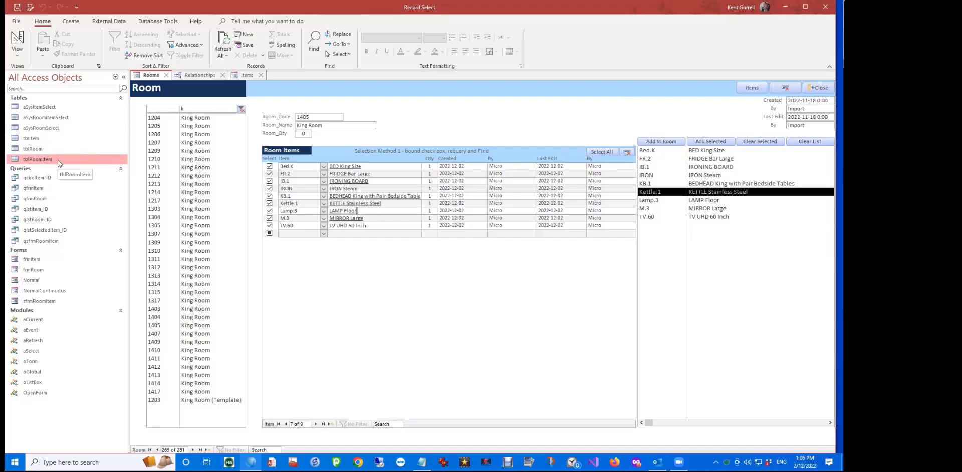
# - Open the tblItem table and compare its records with the Items form
pyautogui.click(71, 140)
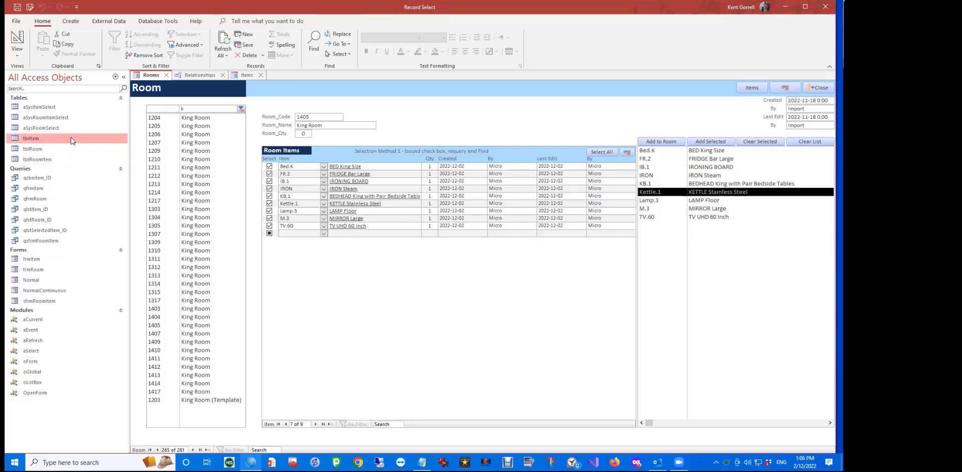
pyautogui.doubleClick(72, 139)
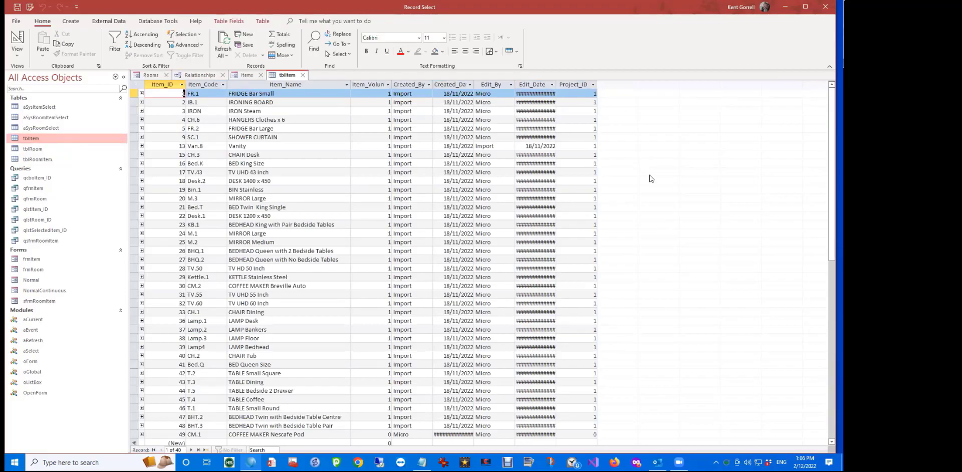
pyautogui.click(246, 75)
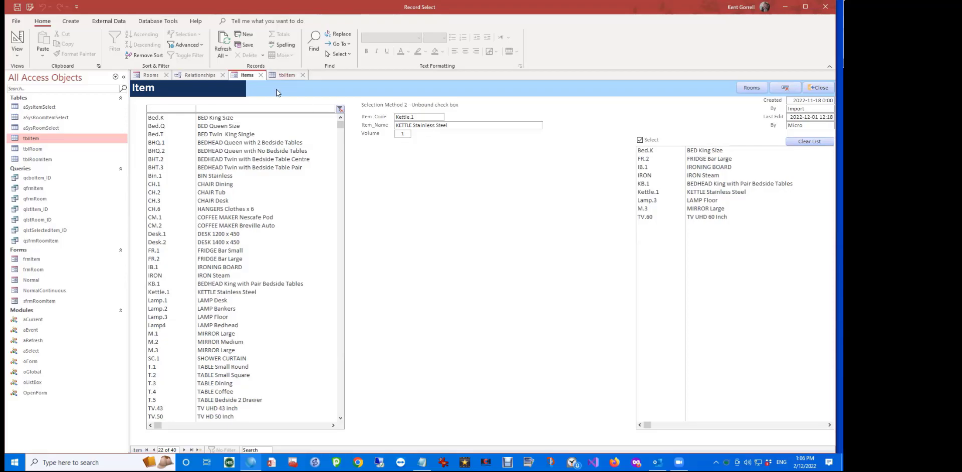
pyautogui.click(288, 76)
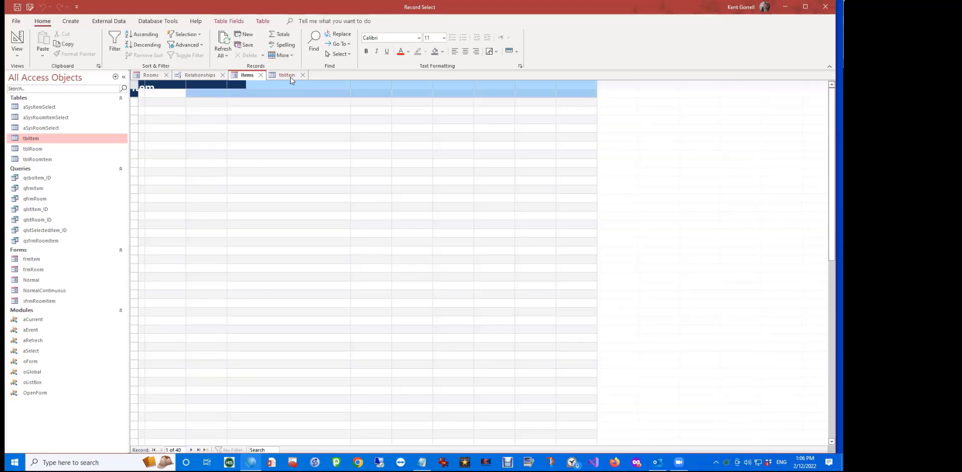
# - Examine the kettle row in King Room 1405 and the aSysRoomItemSelect table in the relationships diagram
pyautogui.click(151, 76)
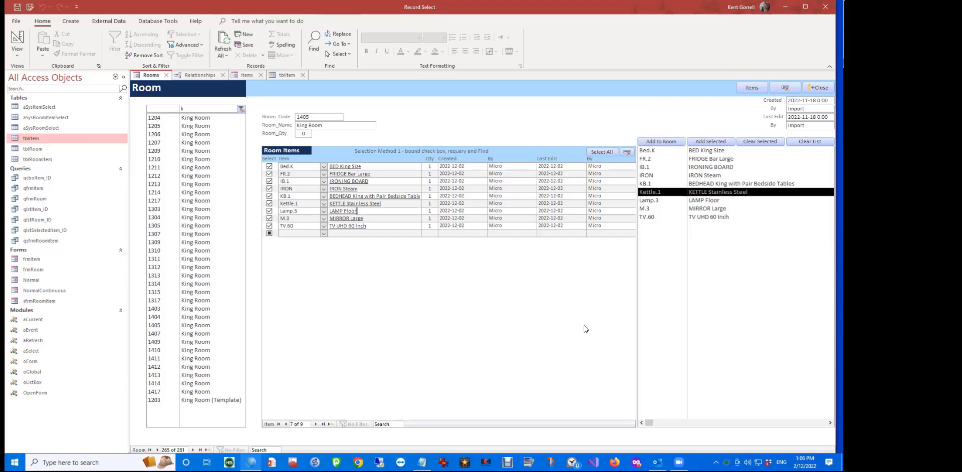
pyautogui.click(402, 204)
pyautogui.click(206, 78)
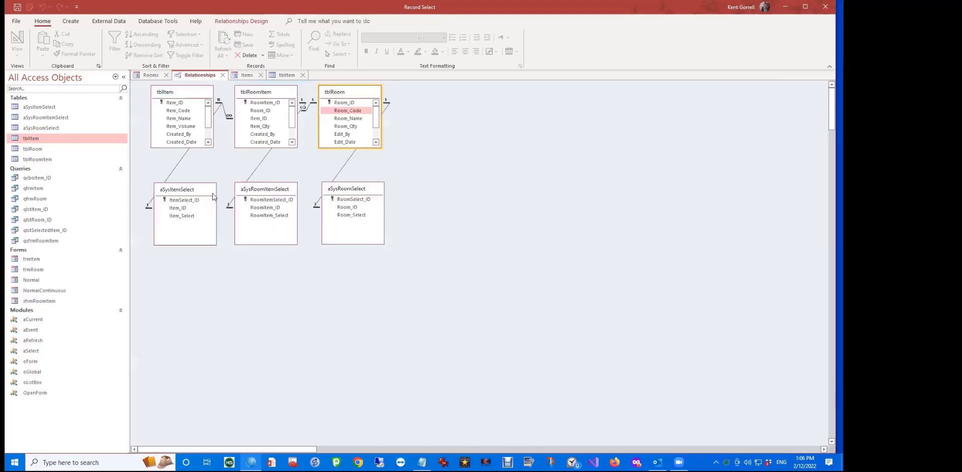
pyautogui.click(283, 199)
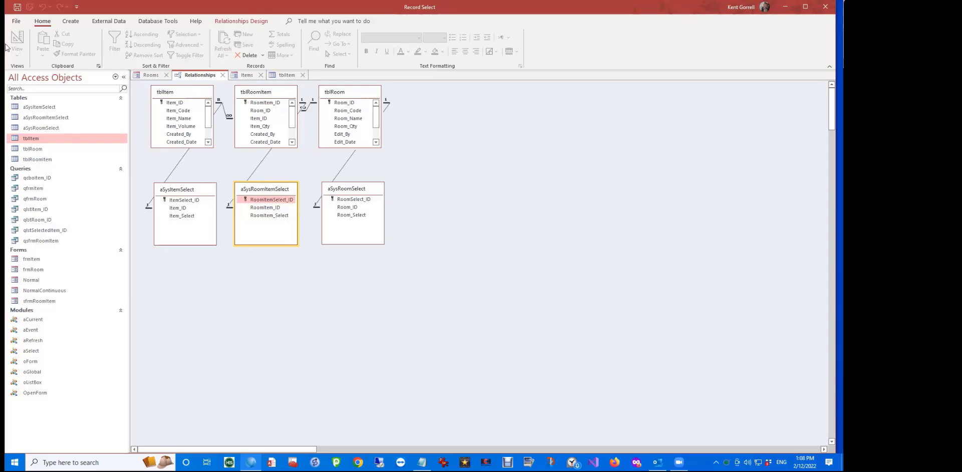
# - Review the navigation pane's display options for hidden and system objects without changing them
pyautogui.rightClick(51, 79)
pyautogui.click(52, 79)
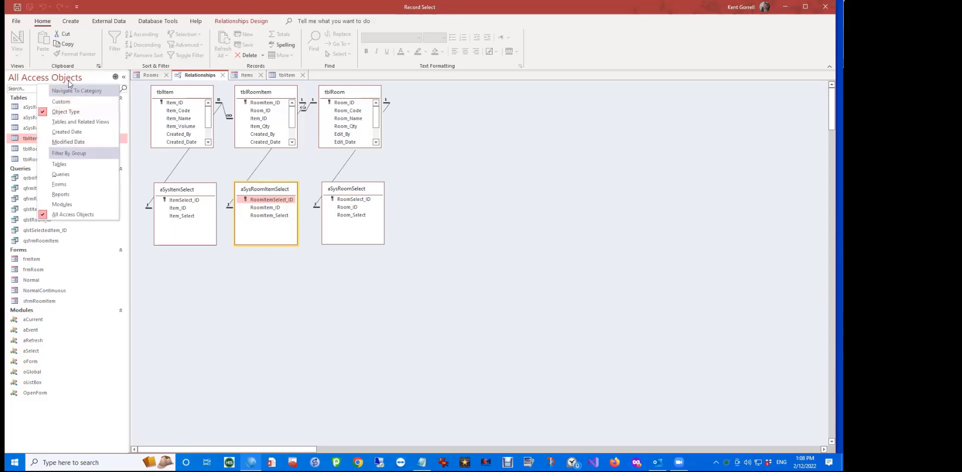
pyautogui.rightClick(68, 81)
pyautogui.click(125, 155)
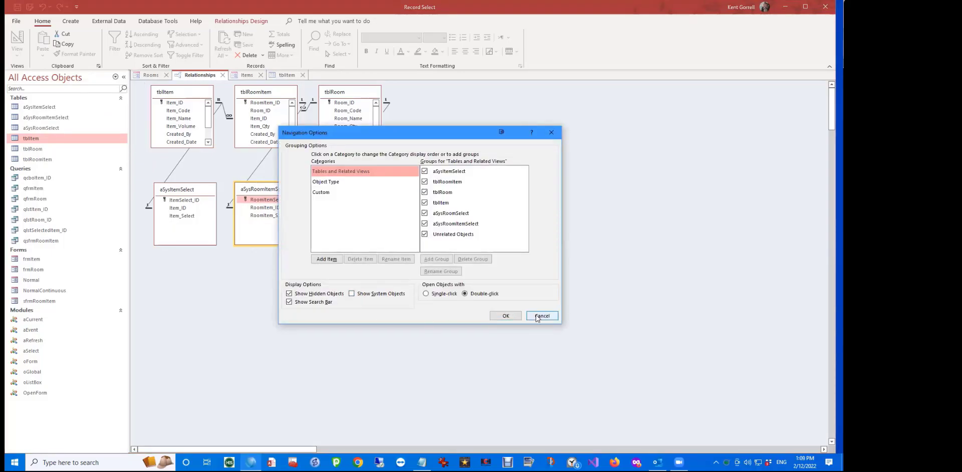
pyautogui.click(506, 315)
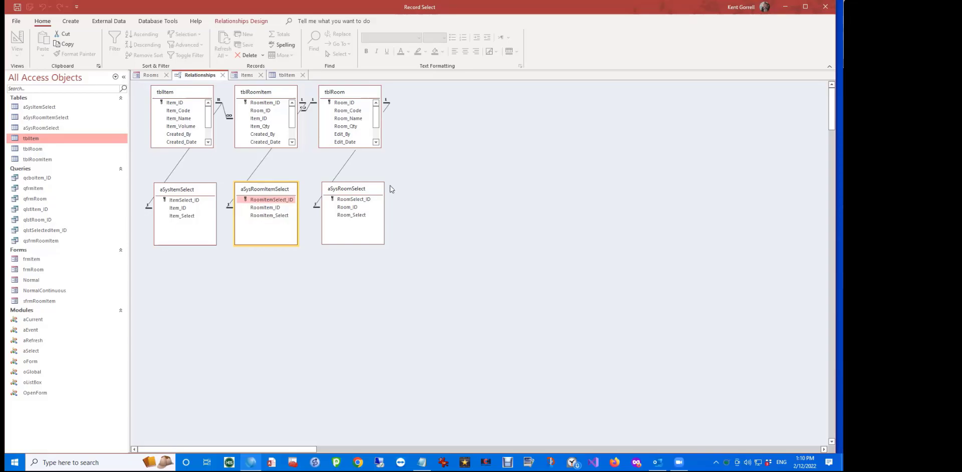
pyautogui.rightClick(74, 77)
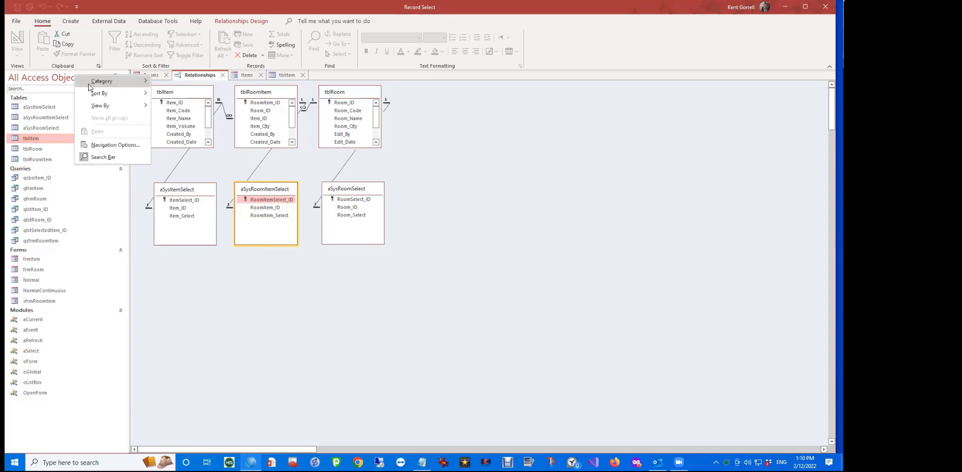
pyautogui.click(126, 145)
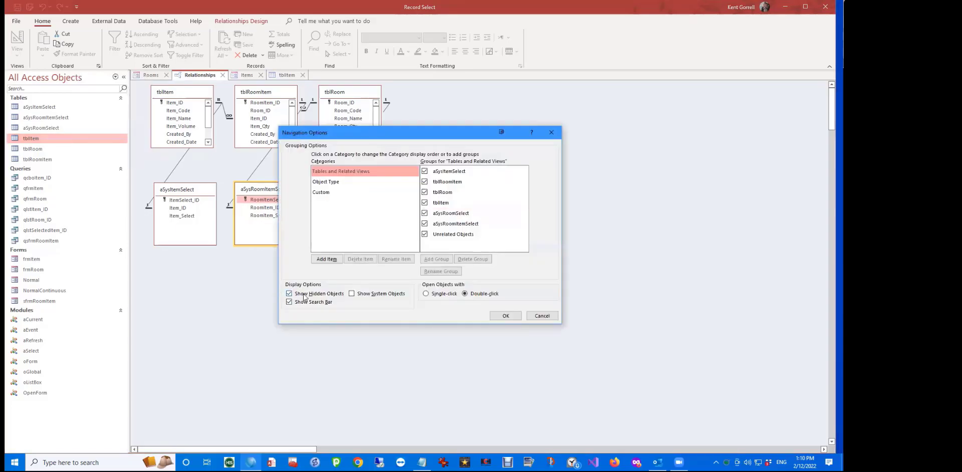
pyautogui.click(542, 316)
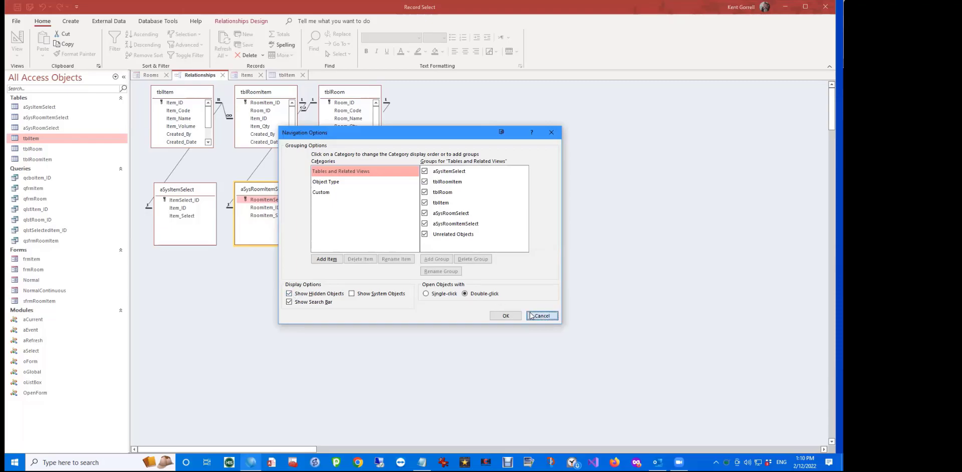
# - Set the Hidden attribute in the properties of the aSysItemSelect table
pyautogui.rightClick(45, 109)
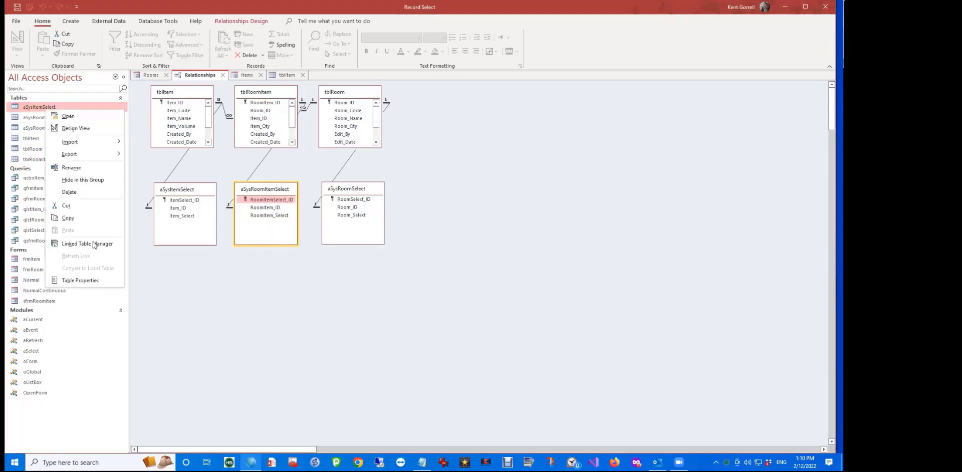
pyautogui.click(99, 277)
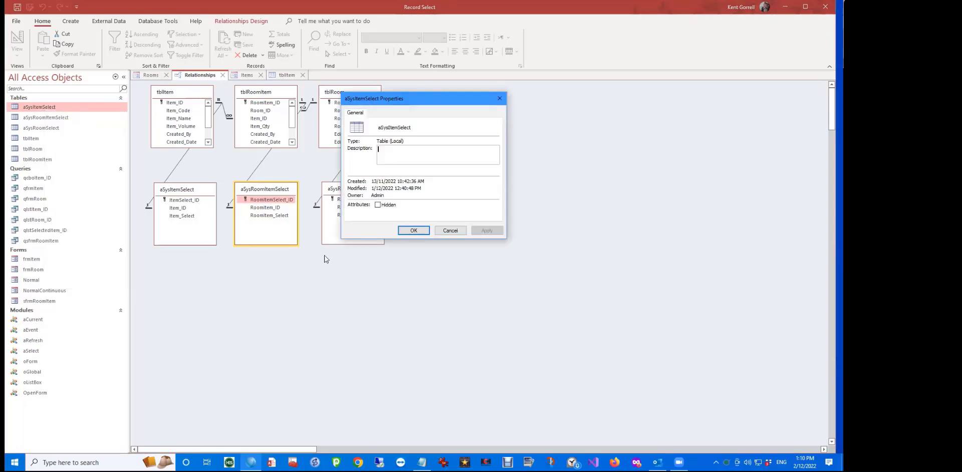
pyautogui.click(413, 231)
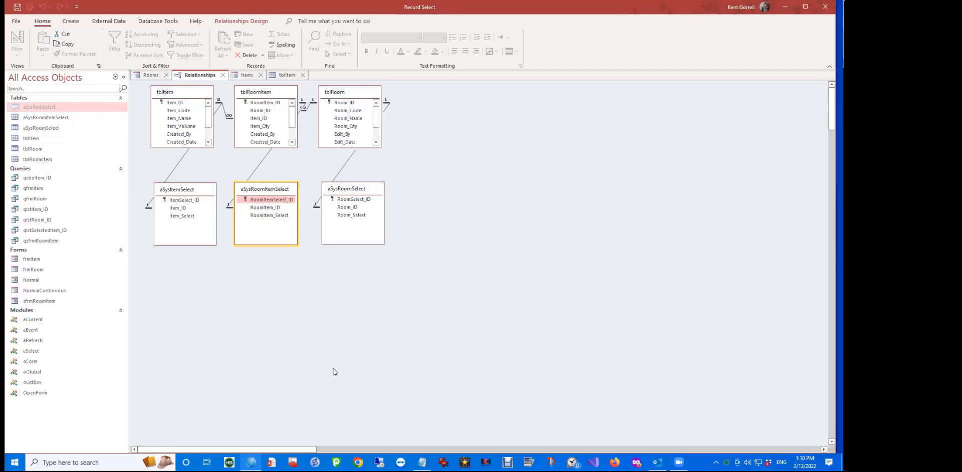
# - Open the Rooms form in Design View
pyautogui.click(150, 75)
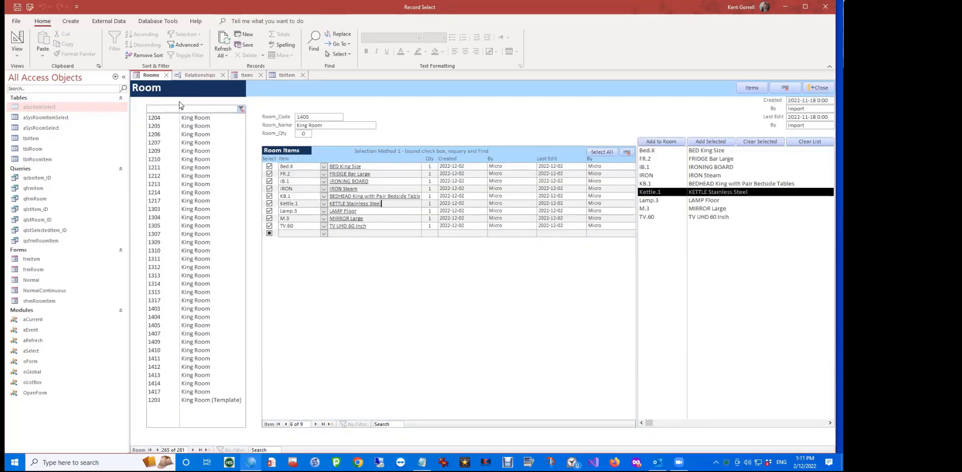
pyautogui.rightClick(146, 75)
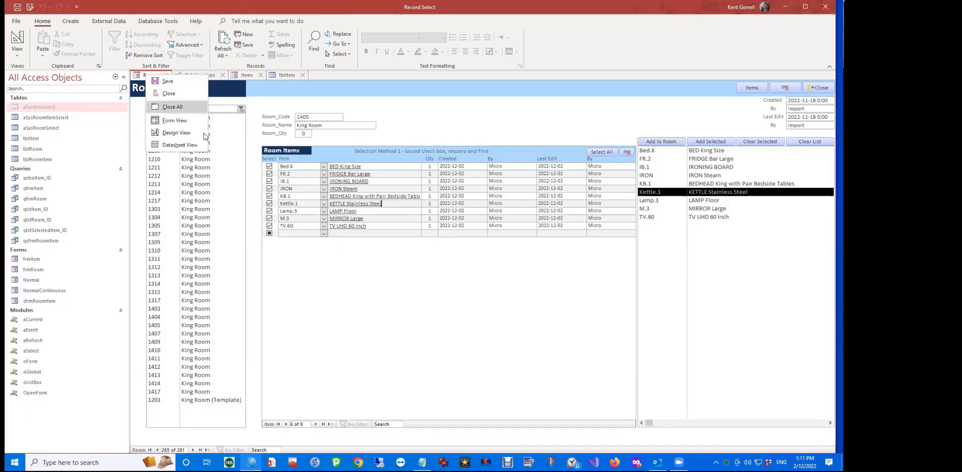
pyautogui.click(187, 133)
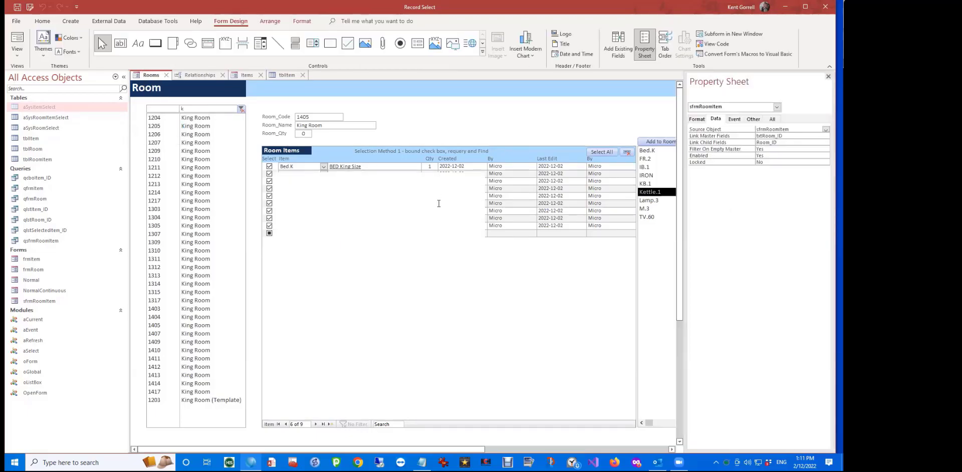
# - Open the room items subform in its own design window and inspect the data properties of its cmdSelect button
pyautogui.click(724, 36)
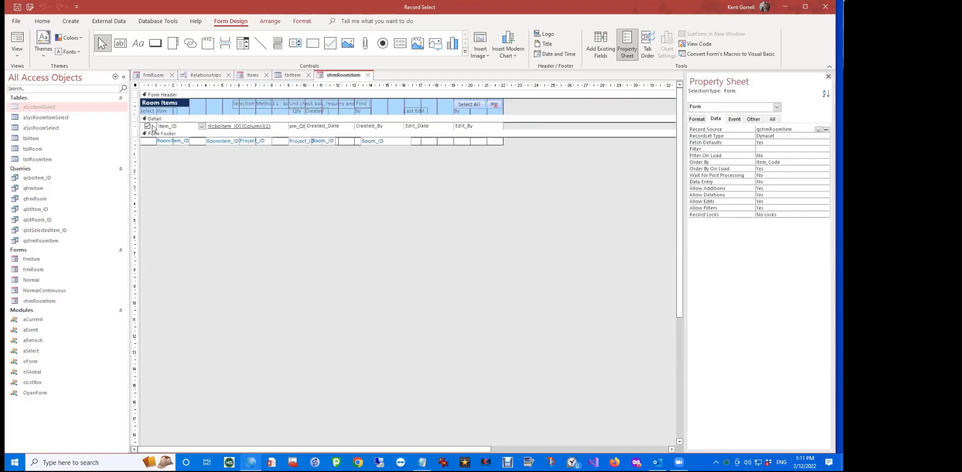
pyautogui.click(153, 128)
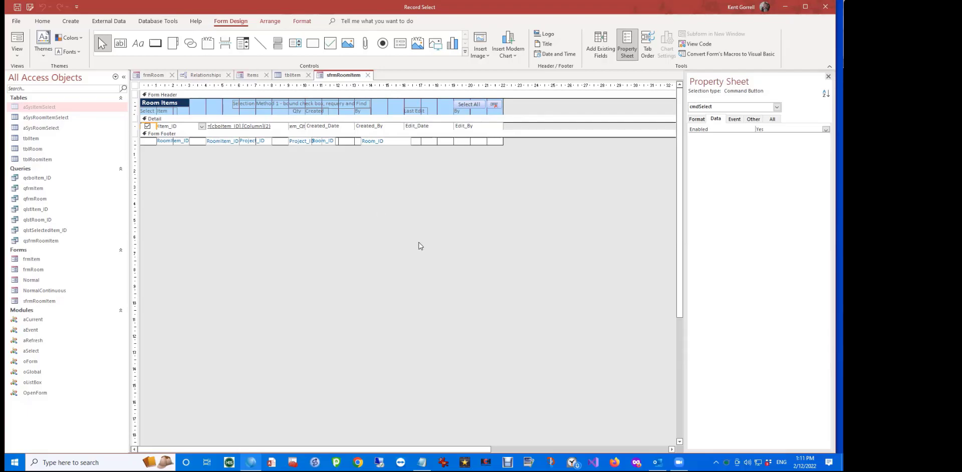
pyautogui.click(518, 180)
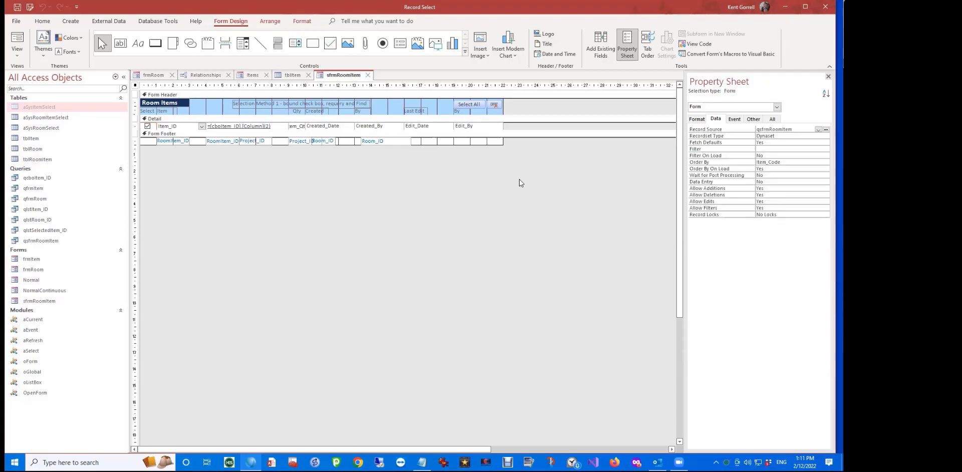
# - Open the query behind the subform's Record Source and widen the Item_Select column to read its full expression
pyautogui.click(828, 129)
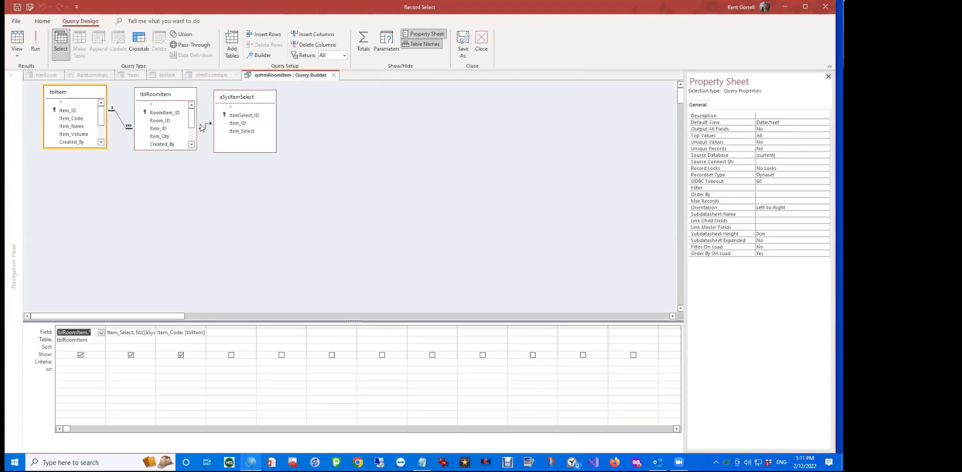
pyautogui.click(244, 98)
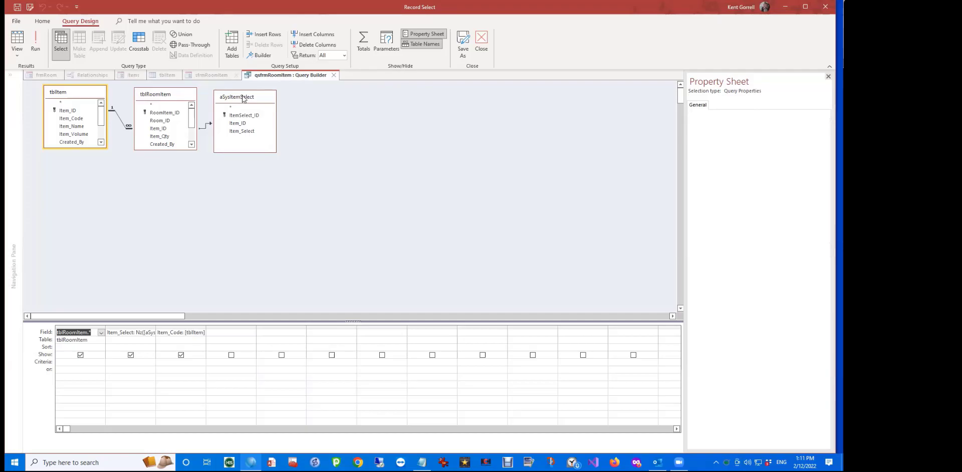
pyautogui.moveTo(245, 99); pyautogui.dragTo(245, 96)
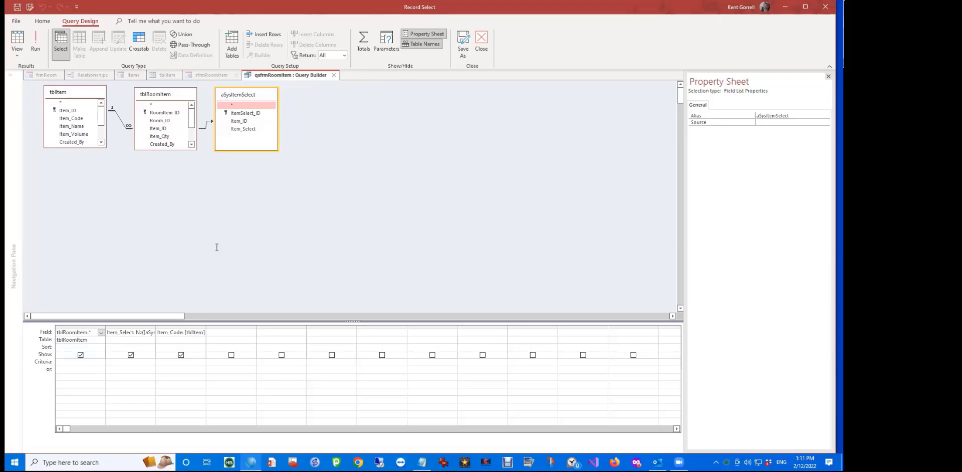
pyautogui.click(140, 328)
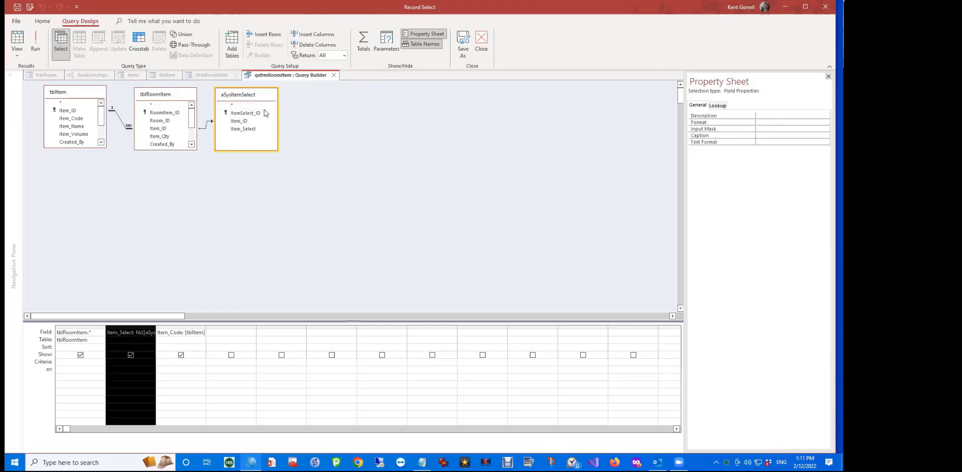
pyautogui.doubleClick(156, 328)
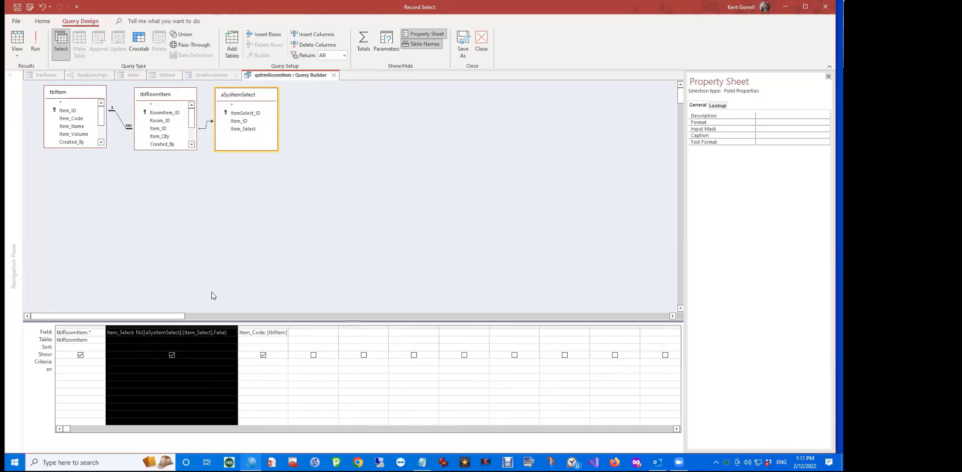
pyautogui.click(151, 331)
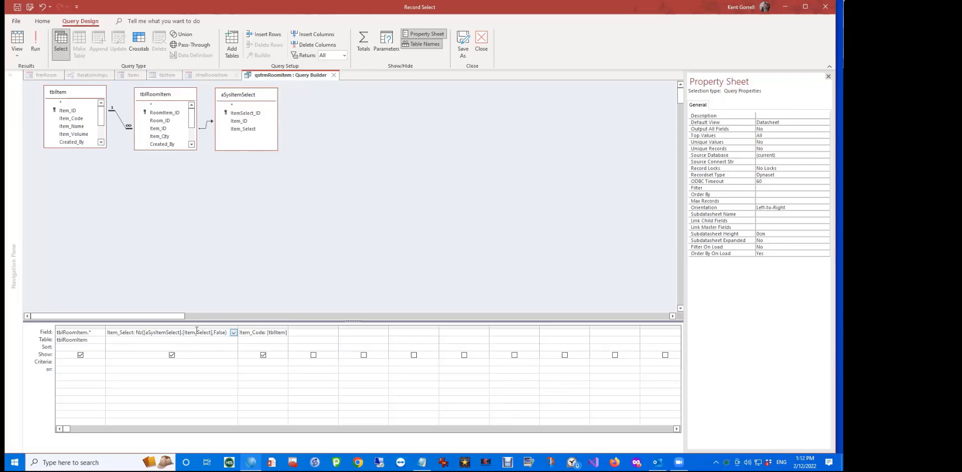
# - Review the query's records in Datasheet View, including the Item_Select values, and close the query builder without saving changes
pyautogui.click(17, 39)
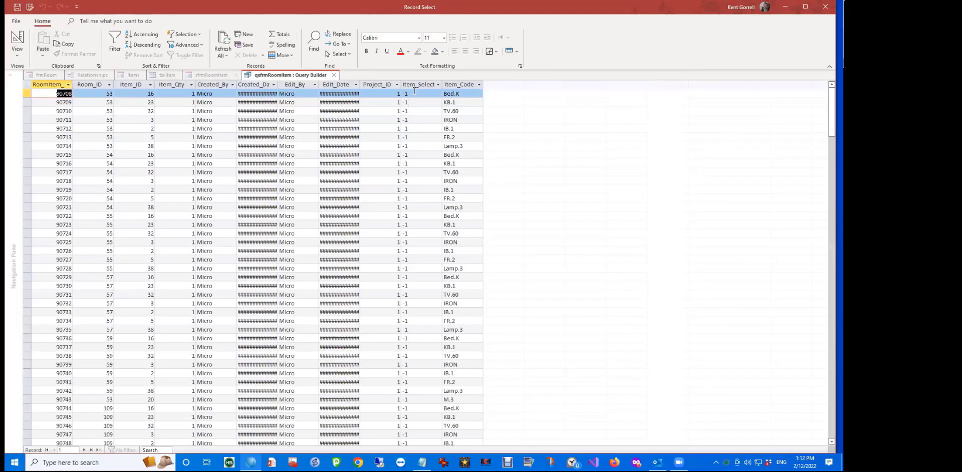
pyautogui.scroll(-15, 435, 316)
pyautogui.scroll(7, 430, 335)
pyautogui.scroll(10, 430, 331)
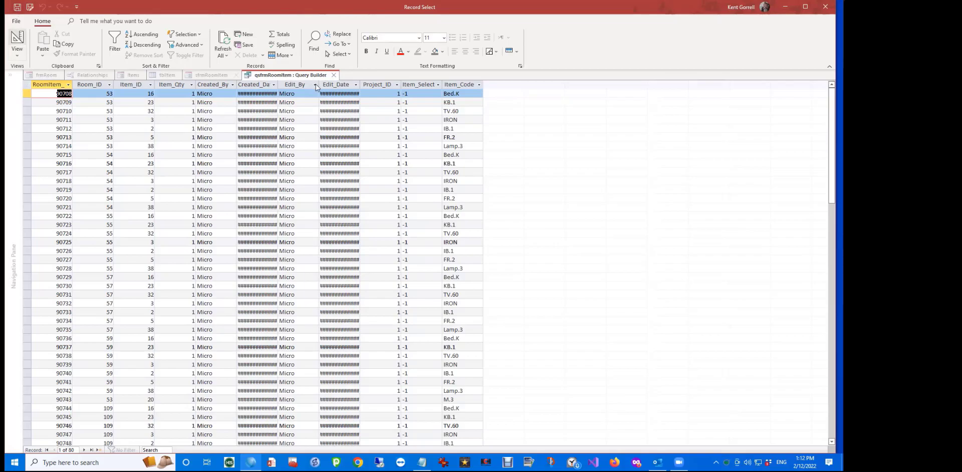
pyautogui.click(334, 75)
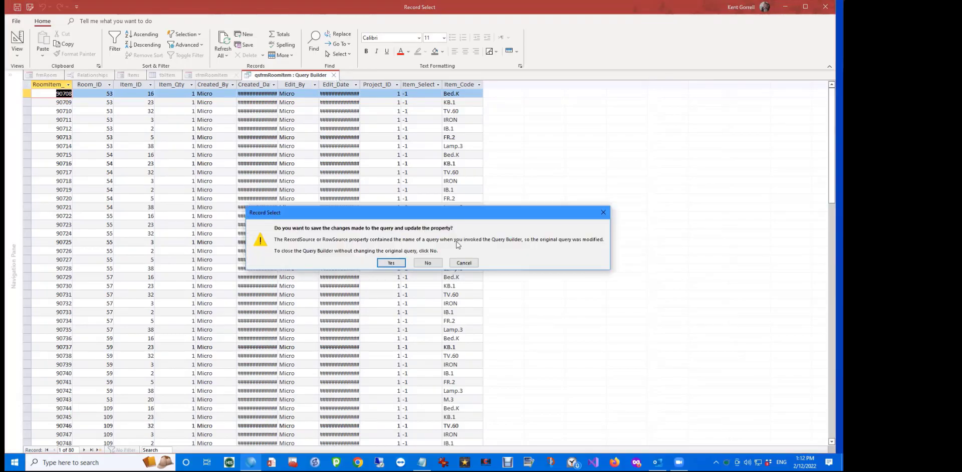
pyautogui.click(433, 266)
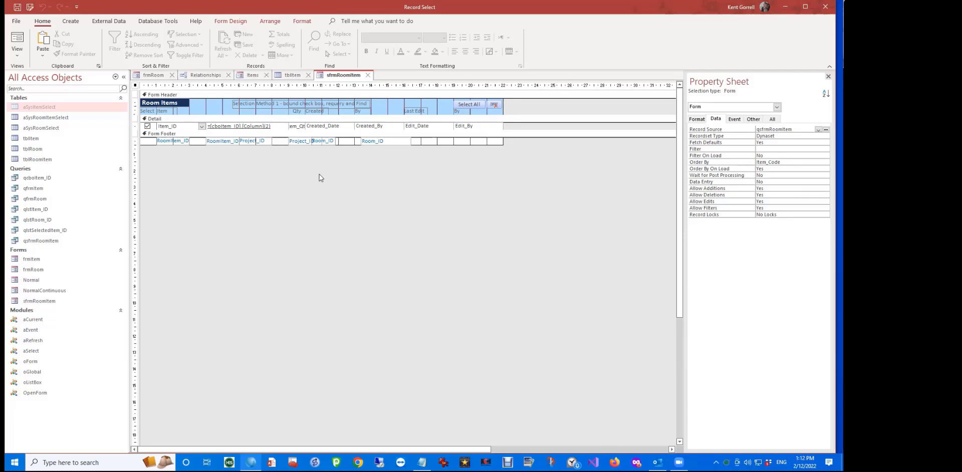
# - Open the On Click event procedure of the cmdSelect button in the subform's detail section
pyautogui.click(147, 128)
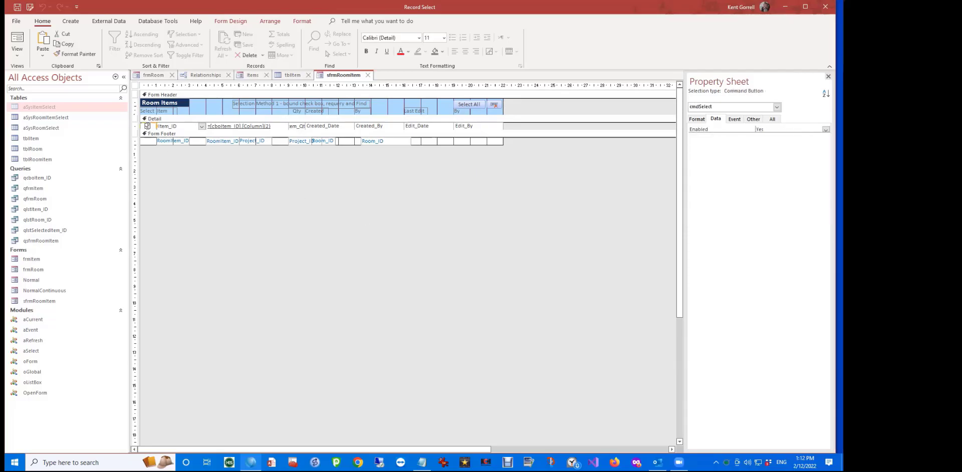
pyautogui.click(740, 120)
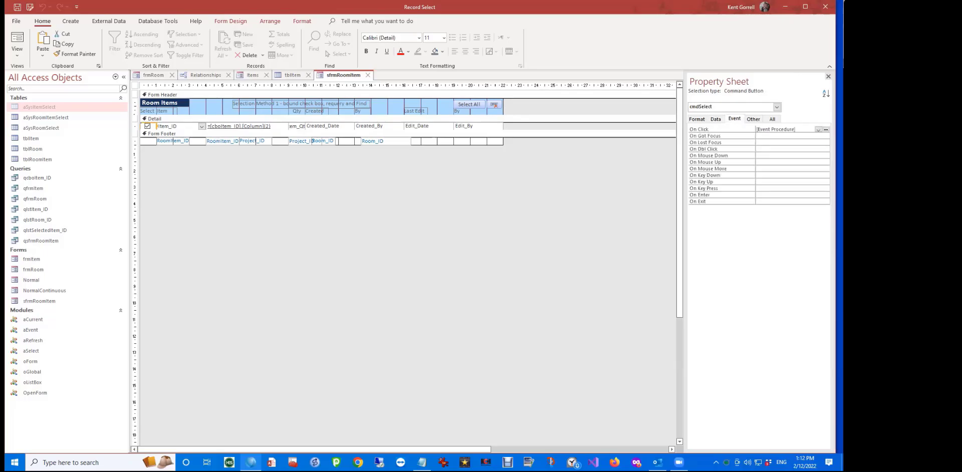
pyautogui.click(827, 129)
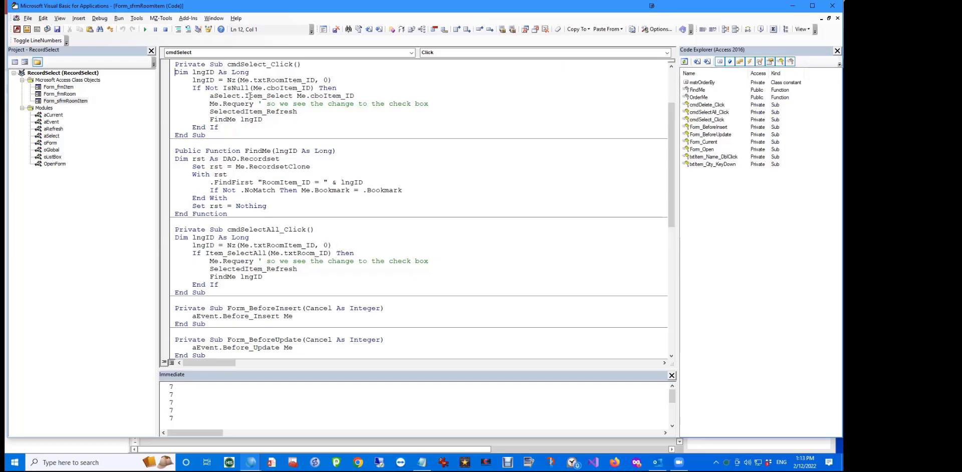
# - Go to the definition of the Item_Select procedure called in the cmdSelect_Click code
pyautogui.click(222, 97)
pyautogui.rightClick(271, 96)
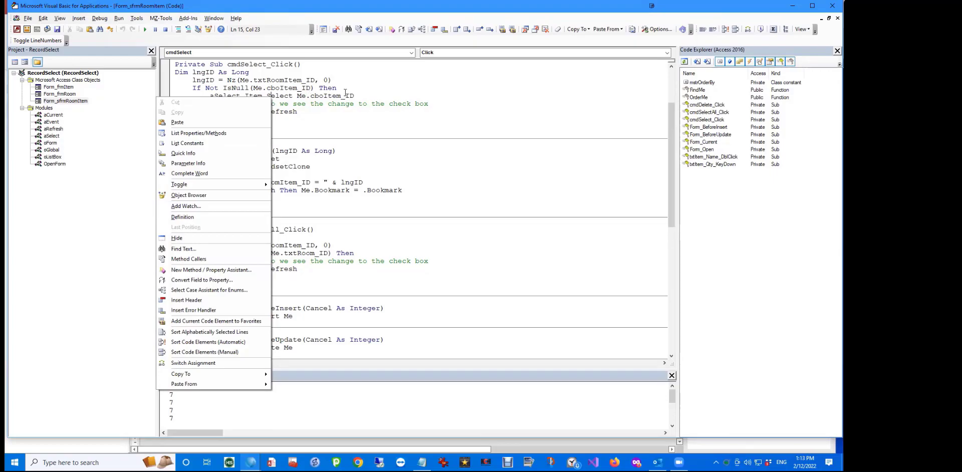
pyautogui.click(194, 216)
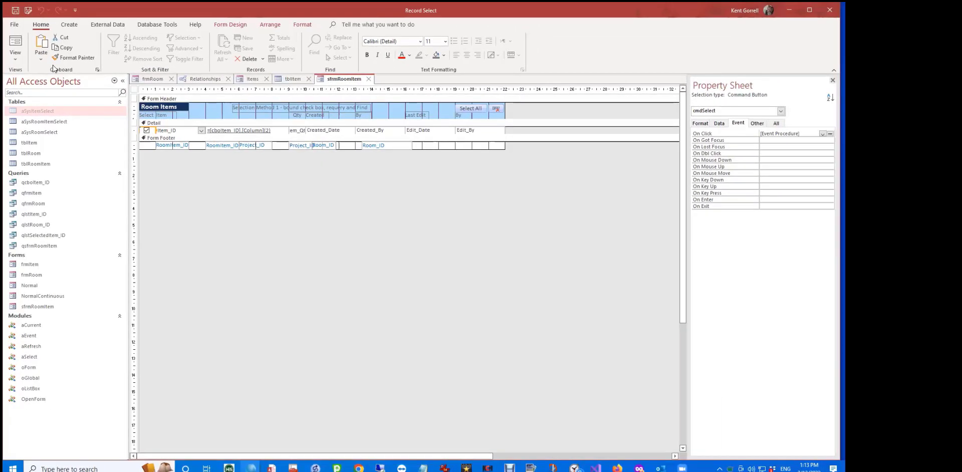
# - Show the sfrmRoomItem form in Form View and clear the selection check box of a Bed.K row
pyautogui.click(16, 44)
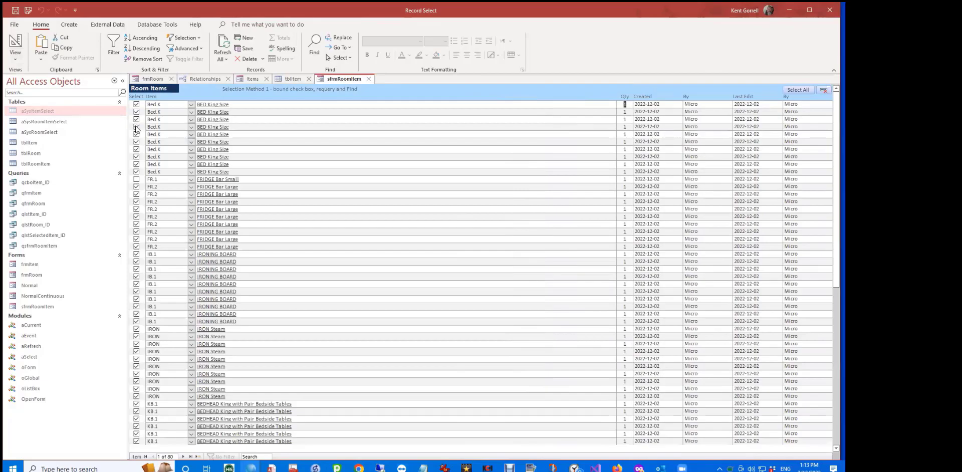
pyautogui.click(136, 128)
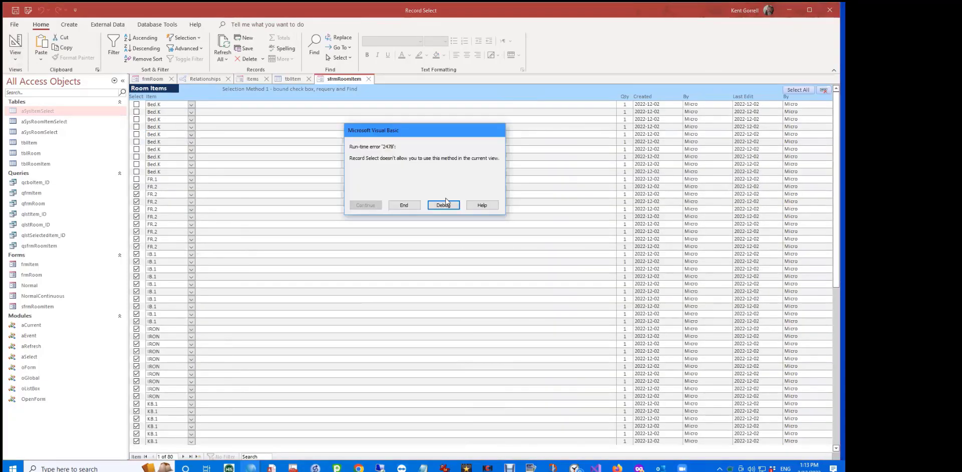
# - End the halted code at the run-time error and switch to the Visual Basic editor
pyautogui.click(412, 206)
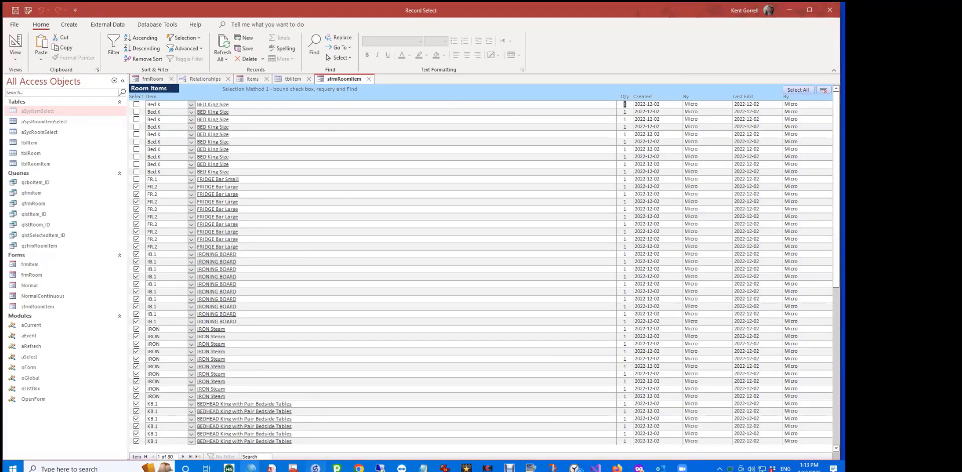
pyautogui.moveTo(271, 468)
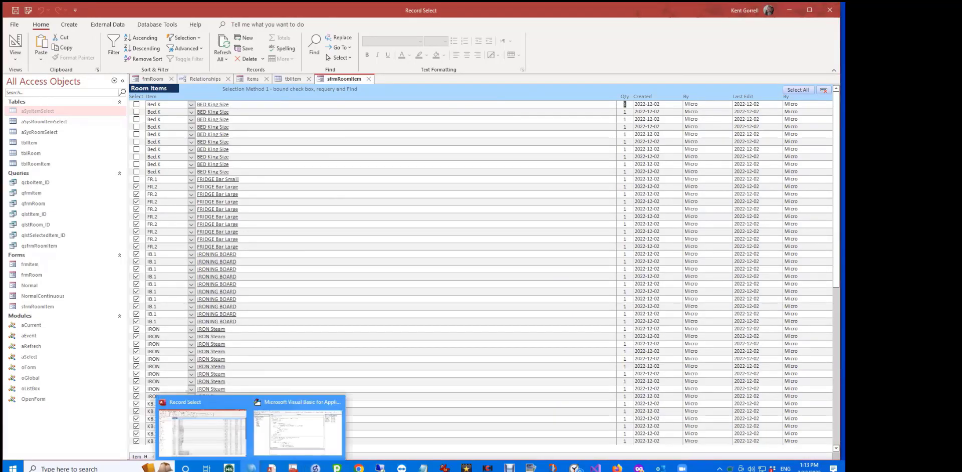
pyautogui.click(290, 440)
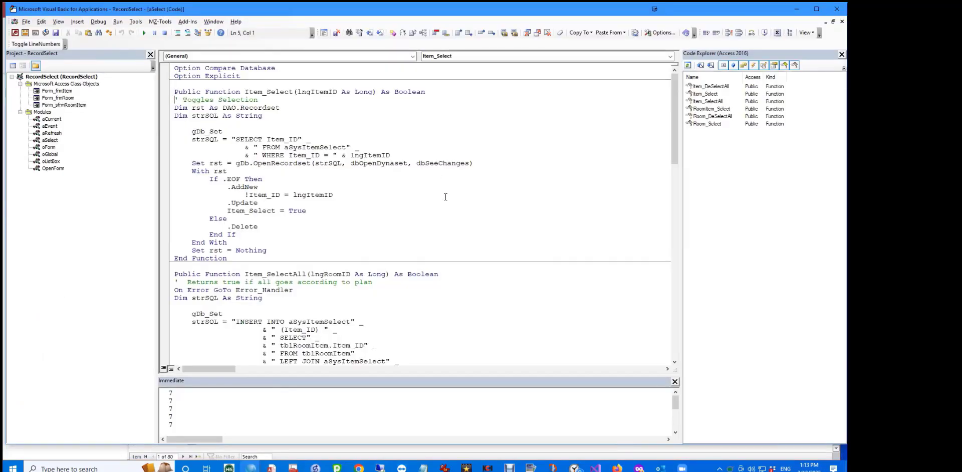
# - Highlight the dbOpenDynaset and dbSeeChanges arguments of the OpenRecordset call in the Item_Select function
pyautogui.click(361, 183)
pyautogui.moveTo(469, 164); pyautogui.dragTo(395, 163)
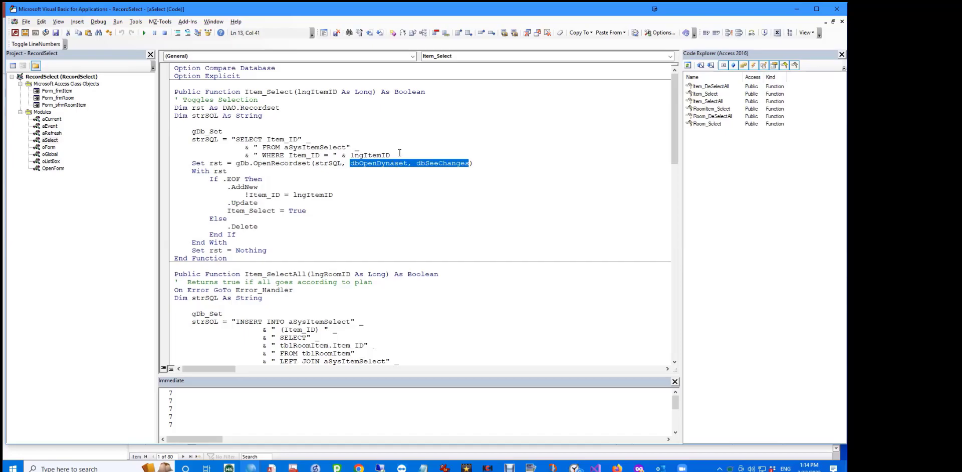
pyautogui.click(409, 157)
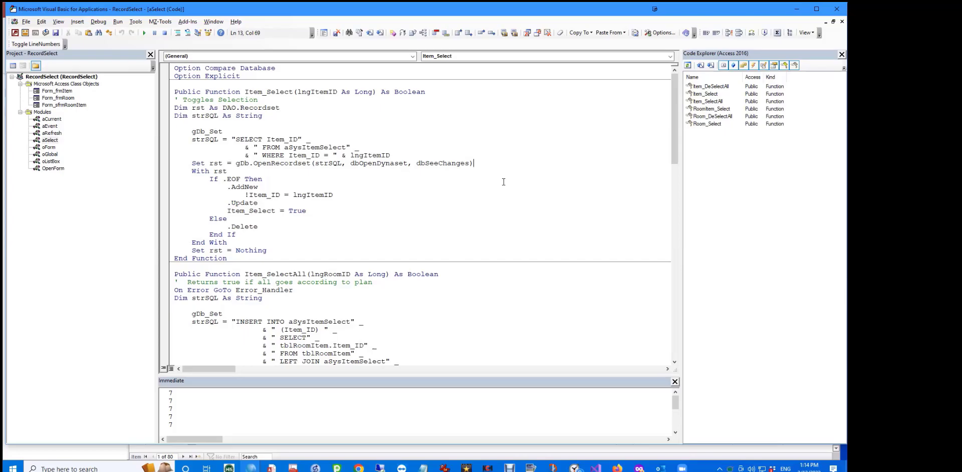
# - Insert a second Set rst = gDb.OpenRecordset(strSQL, dbOpenDynaset, dbSeeChanges) line below the existing one in Item_Select, and delete it again
pyautogui.press('Return')
pyautogui.write('Set rst = gDb.OpenRecordset(strSQL, dbOpenDynaset, dbSeeChanges)')
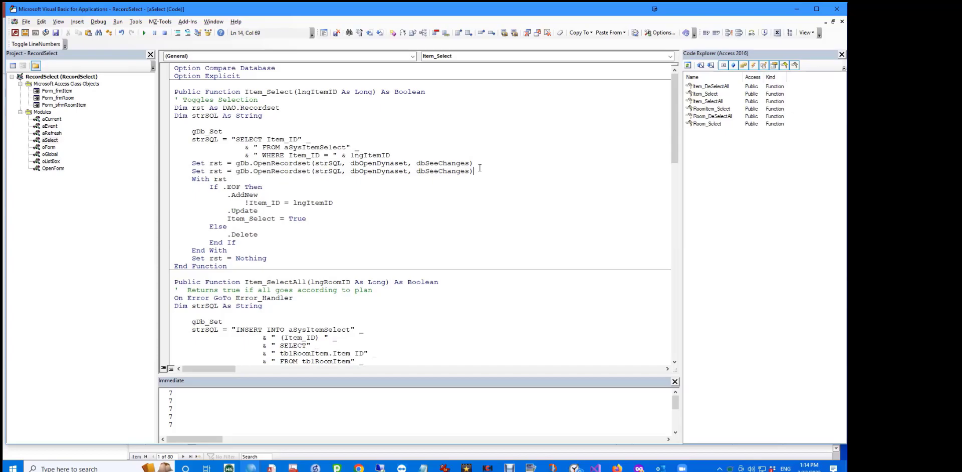
pyautogui.moveTo(476, 168); pyautogui.dragTo(119, 171)
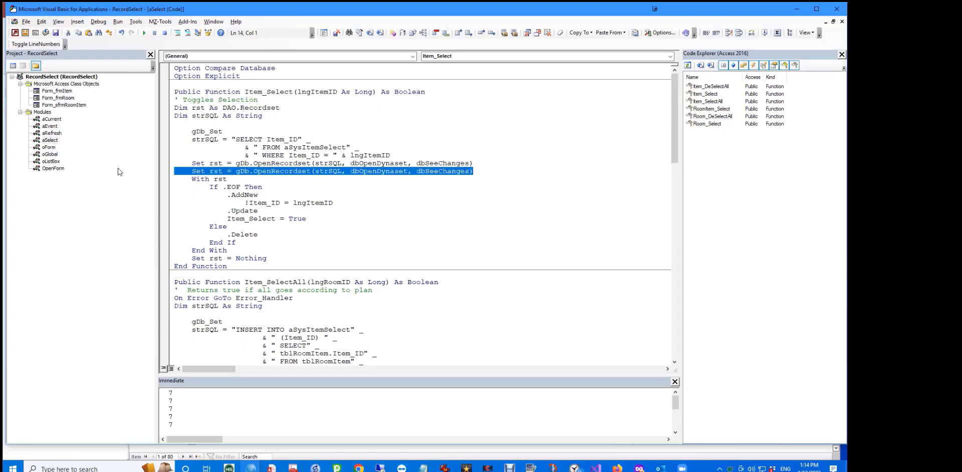
pyautogui.press('BackSpace')
pyautogui.press('BackSpace')
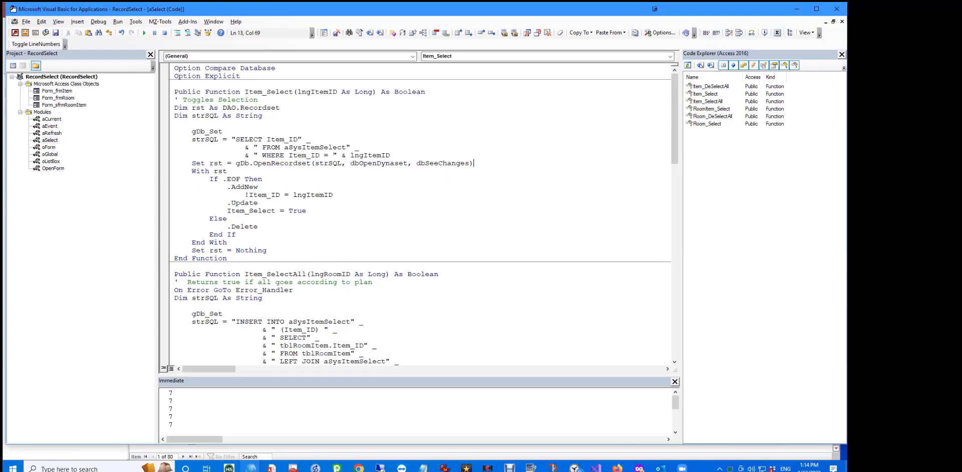
# - Inspect the GdbOpenRecordset template among the VB/VBA entries of the MZ-Tools team Code Library, and close the options without changes
pyautogui.click(664, 33)
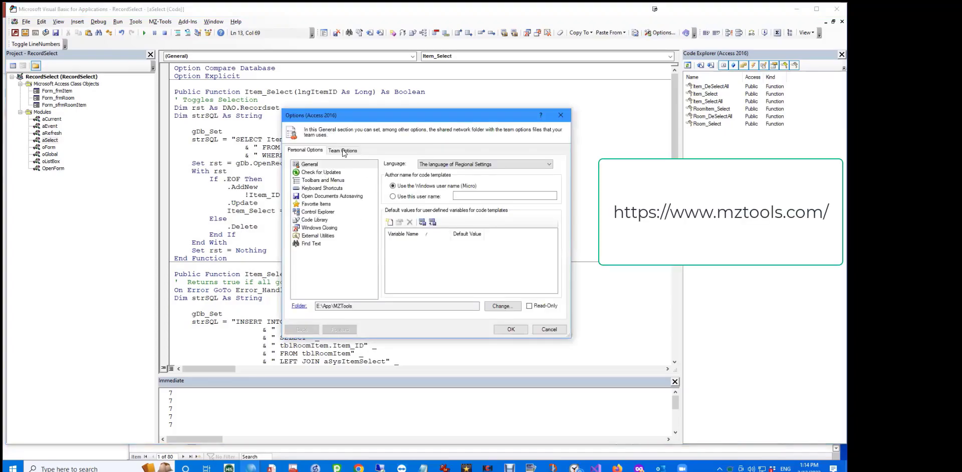
pyautogui.click(342, 151)
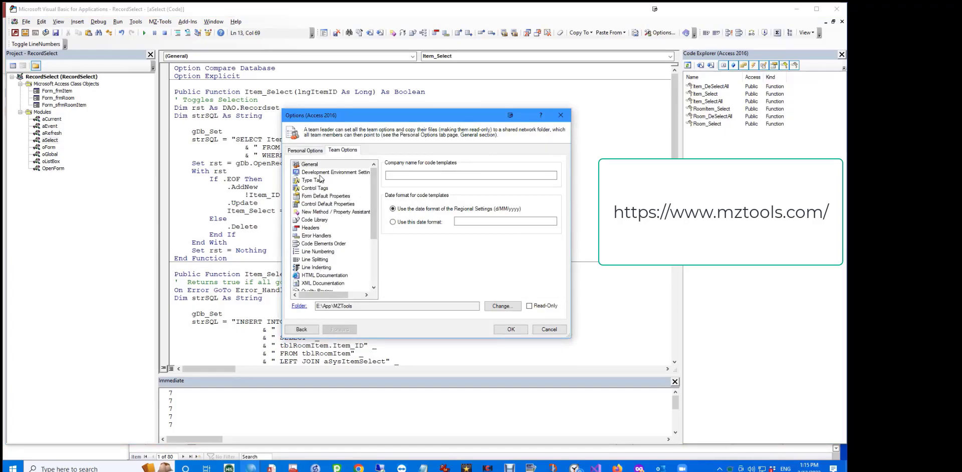
pyautogui.click(318, 221)
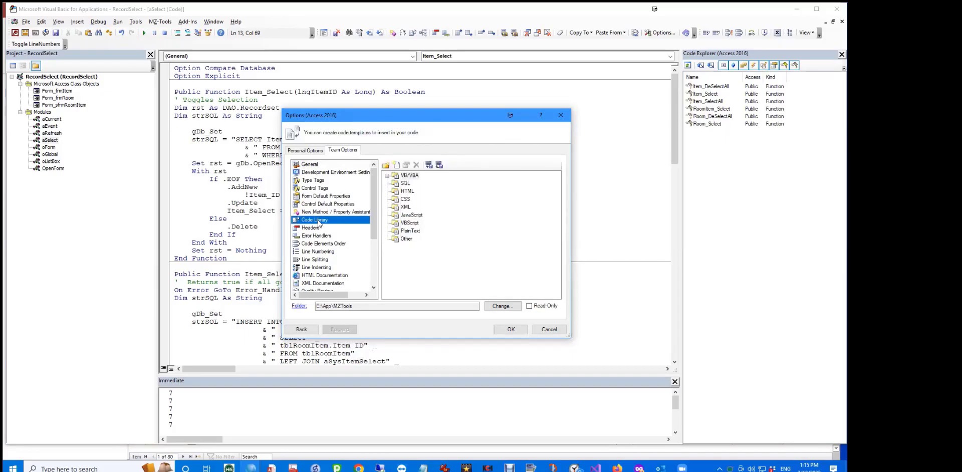
pyautogui.click(387, 176)
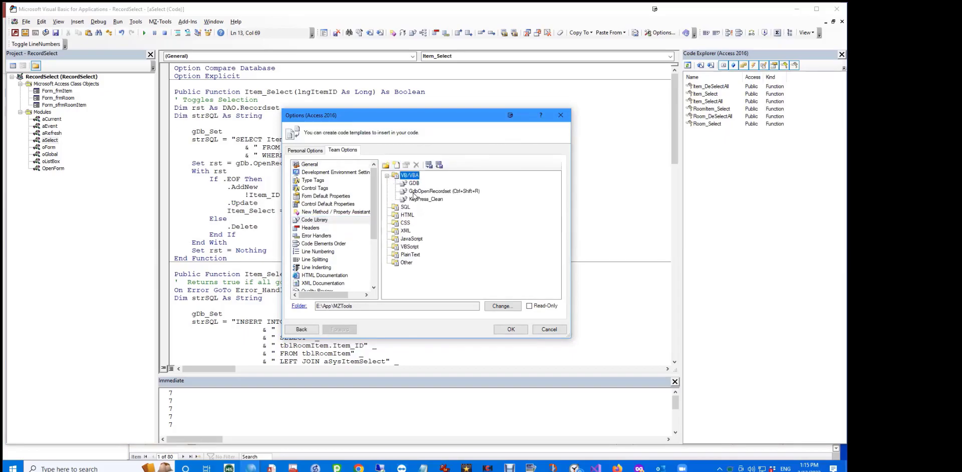
pyautogui.click(415, 191)
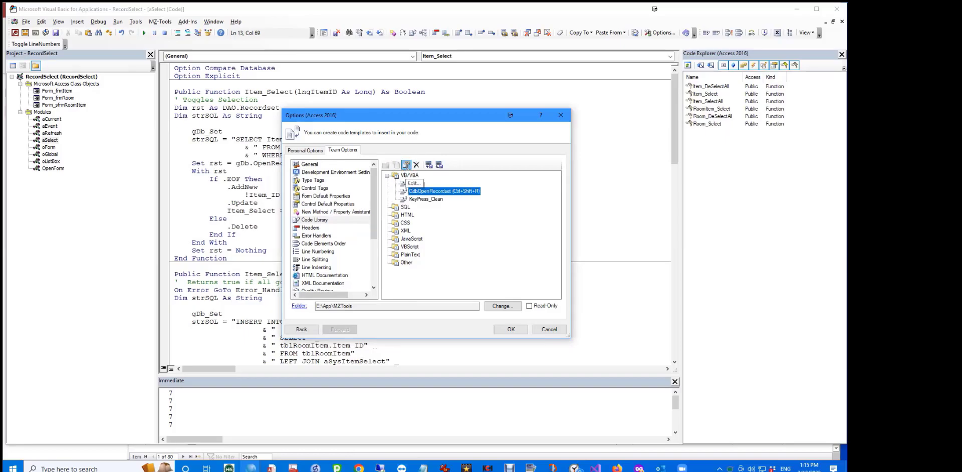
pyautogui.click(406, 165)
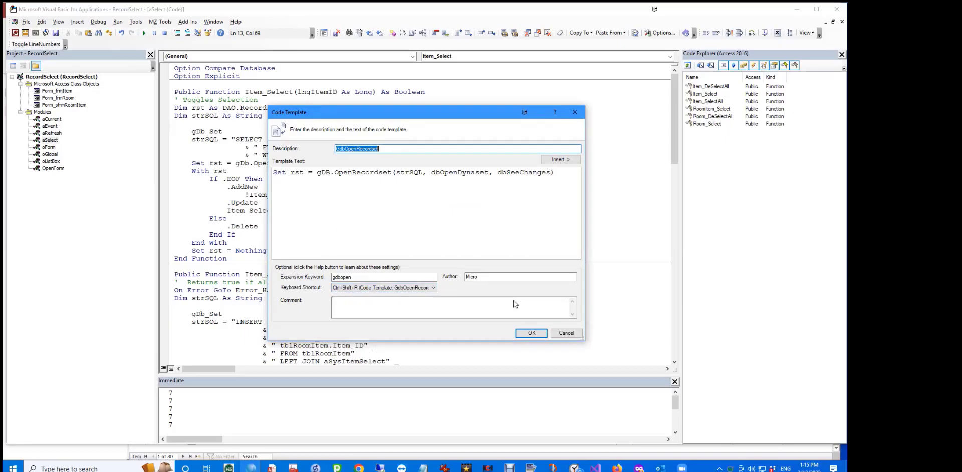
pyautogui.click(565, 333)
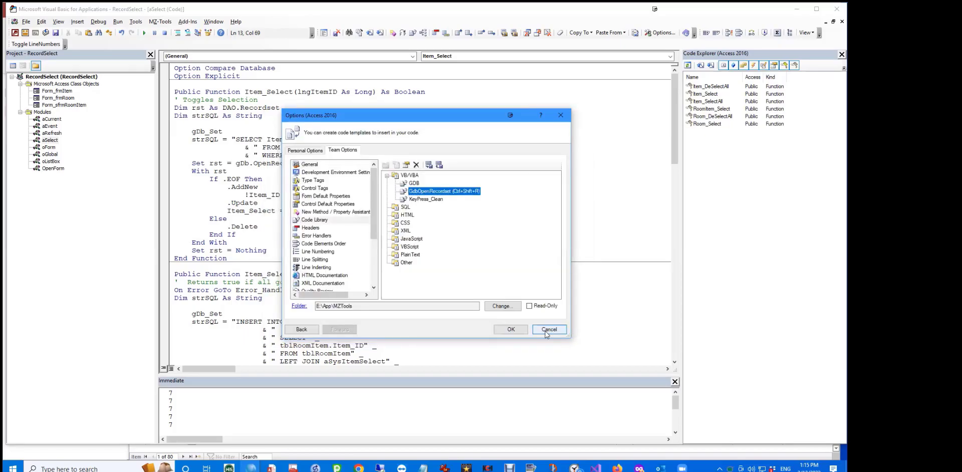
pyautogui.click(547, 329)
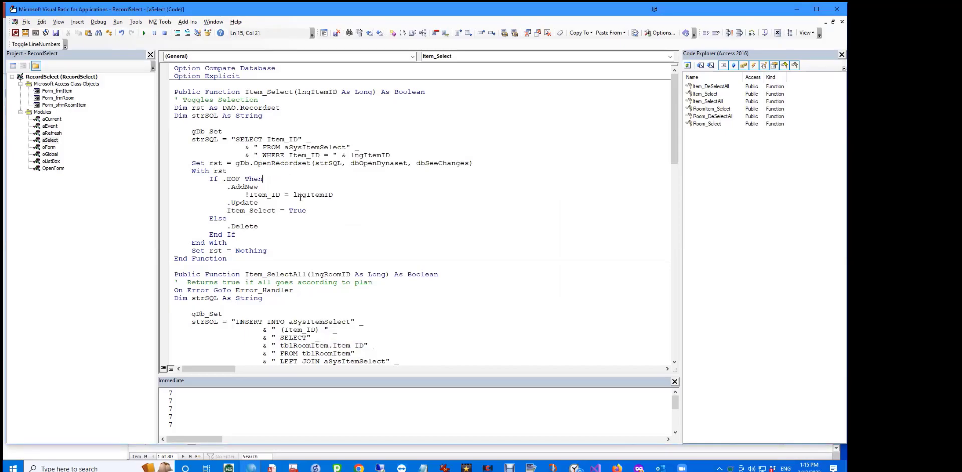
# - Examine the Item_SelectAll function and highlight the dbFailOnError + dbSeeChanges options of its gDb.Execute call
pyautogui.scroll(-3, 327, 233)
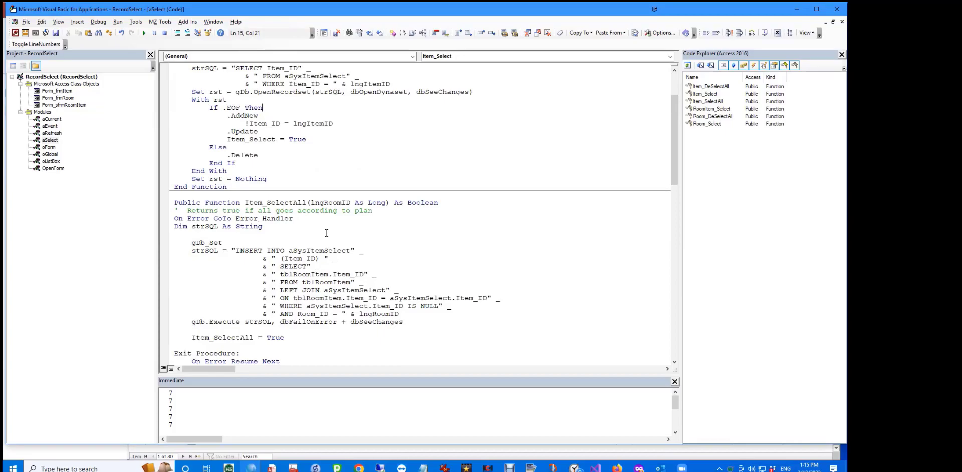
pyautogui.scroll(-1, 326, 233)
pyautogui.scroll(-1, 327, 233)
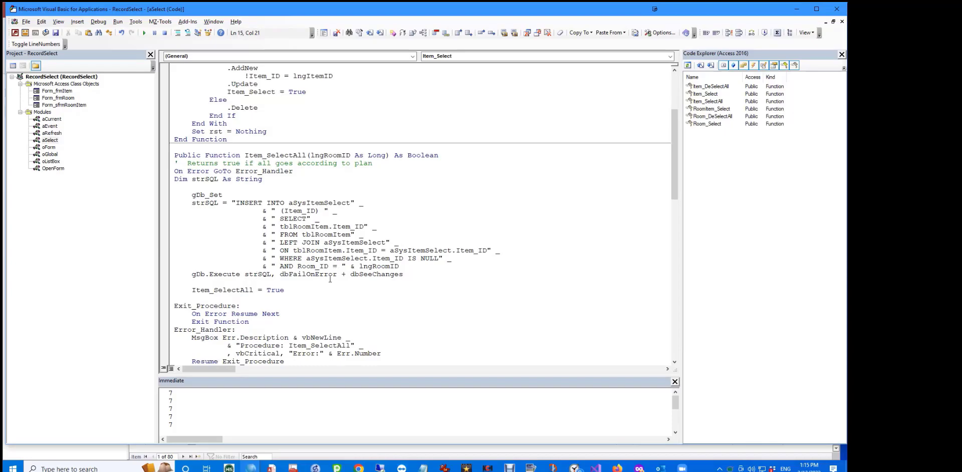
pyautogui.moveTo(332, 274); pyautogui.dragTo(382, 276)
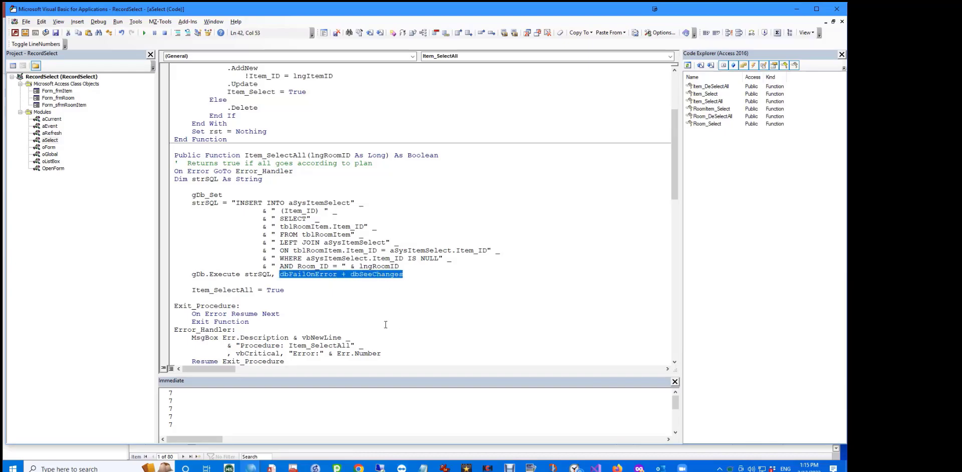
pyautogui.press('Down')
pyautogui.press('Down')
pyautogui.press('Down')
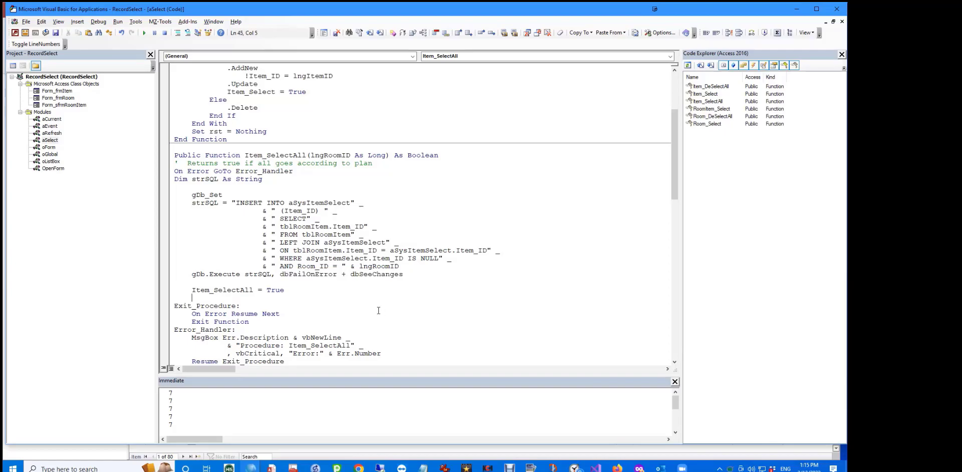
# - Review the select and deselect functions for items, rooms and room items throughout the aSelect module
pyautogui.scroll(-1, 377, 311)
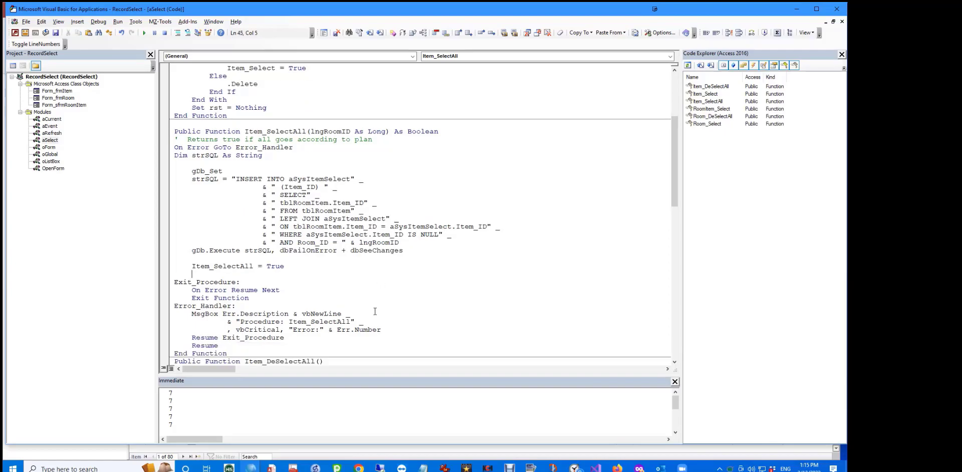
pyautogui.scroll(-1, 375, 311)
pyautogui.scroll(-4, 375, 311)
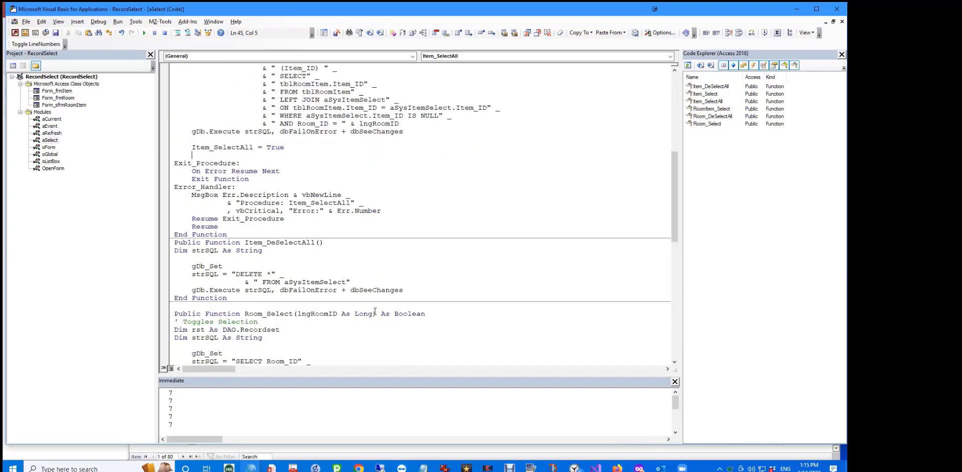
pyautogui.scroll(3, 375, 311)
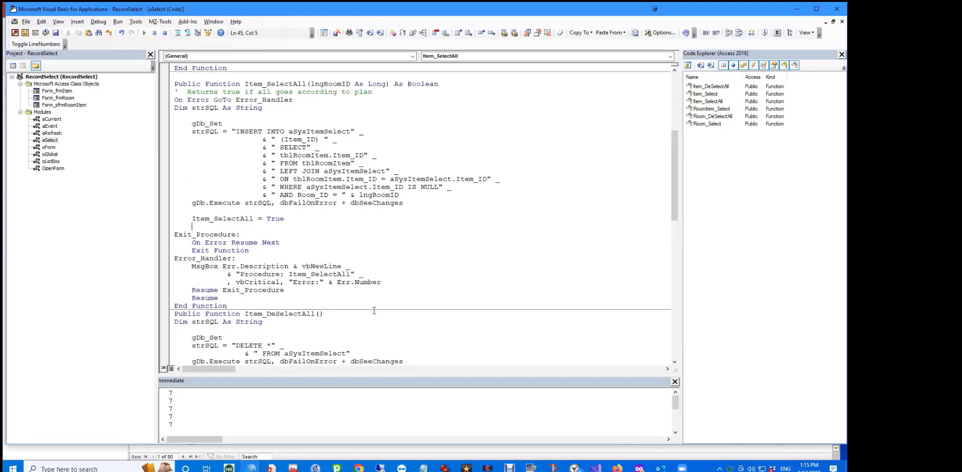
pyautogui.scroll(7, 375, 312)
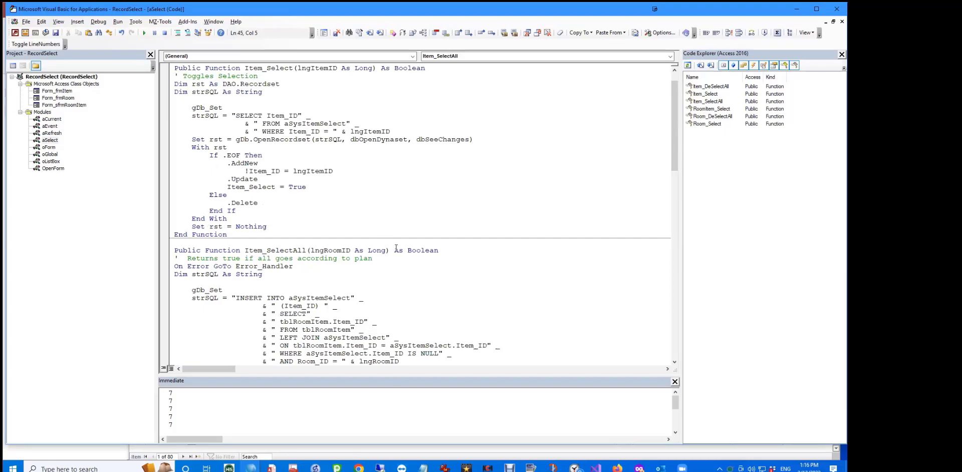
pyautogui.scroll(1, 396, 249)
pyautogui.scroll(-10, 396, 280)
pyautogui.scroll(-7, 396, 301)
pyautogui.scroll(-5, 396, 300)
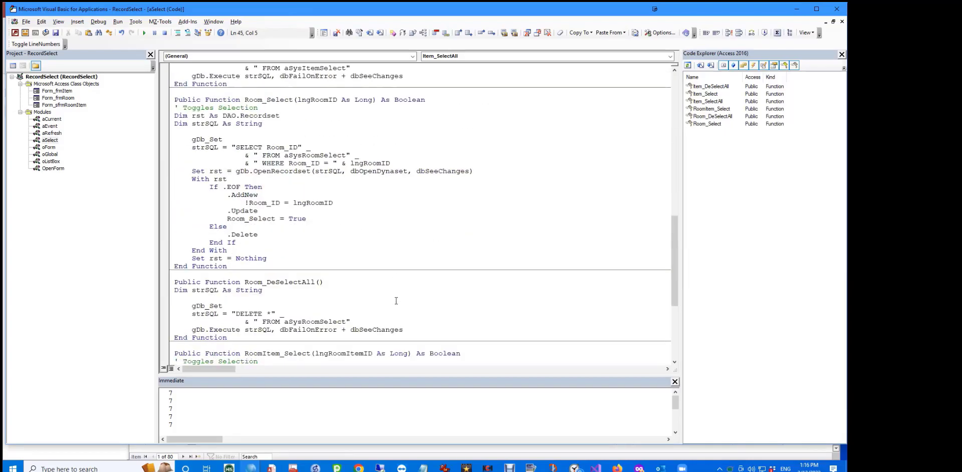
pyautogui.scroll(-5, 396, 301)
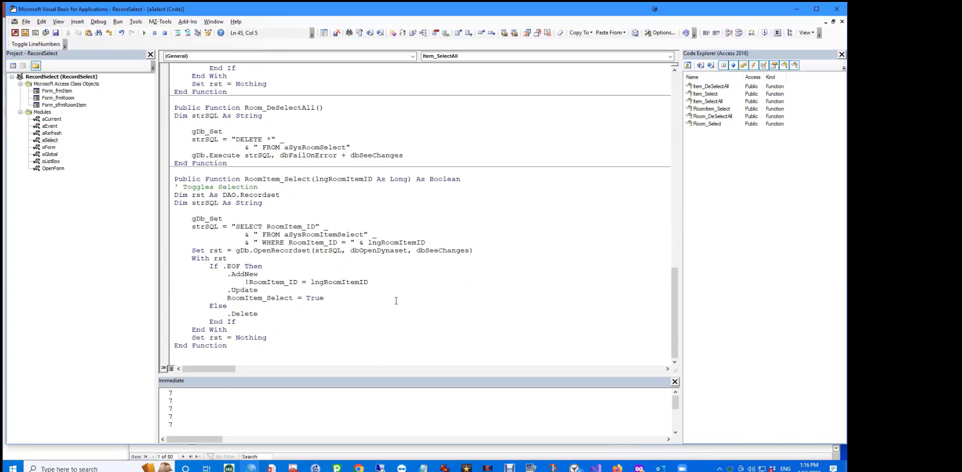
pyautogui.scroll(20, 396, 301)
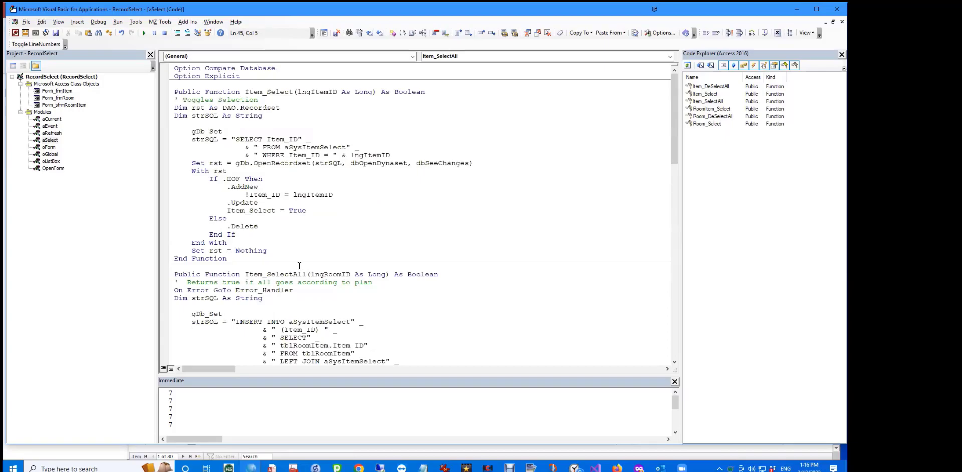
pyautogui.click(286, 257)
pyautogui.scroll(-1, 299, 240)
pyautogui.scroll(-4, 299, 240)
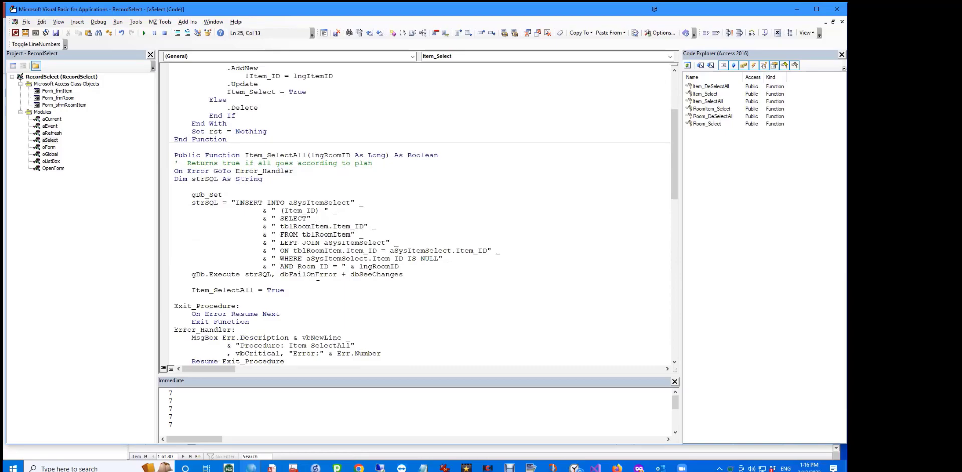
pyautogui.scroll(5, 317, 277)
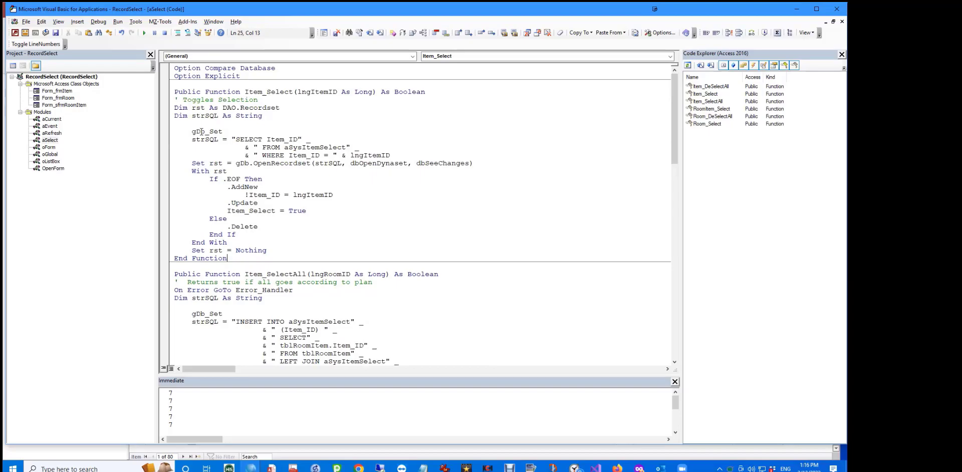
# - Open the oGlobal module that defines gDb_Set and highlight DBEngine(0)(0) in that function
pyautogui.rightClick(201, 131)
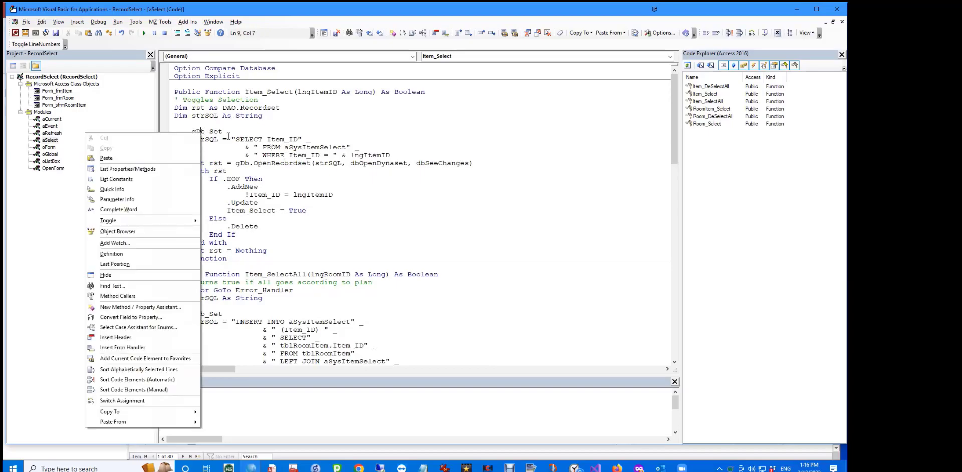
pyautogui.click(229, 134)
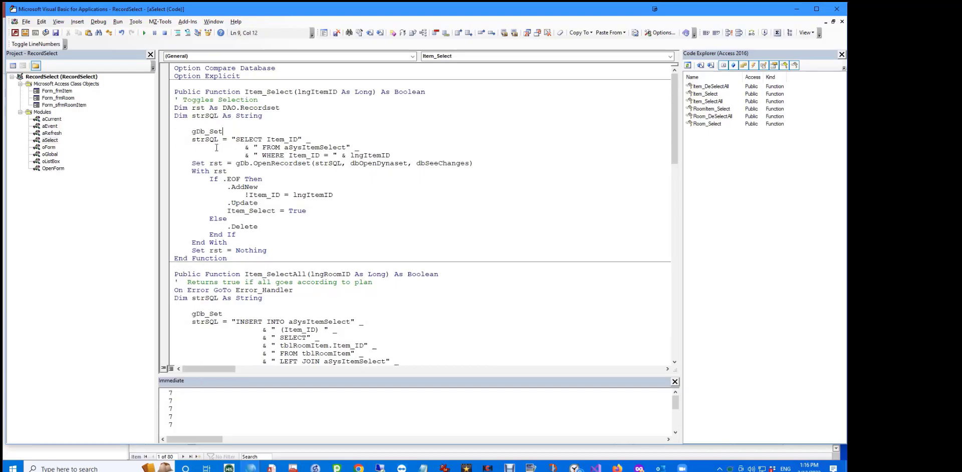
pyautogui.doubleClick(43, 155)
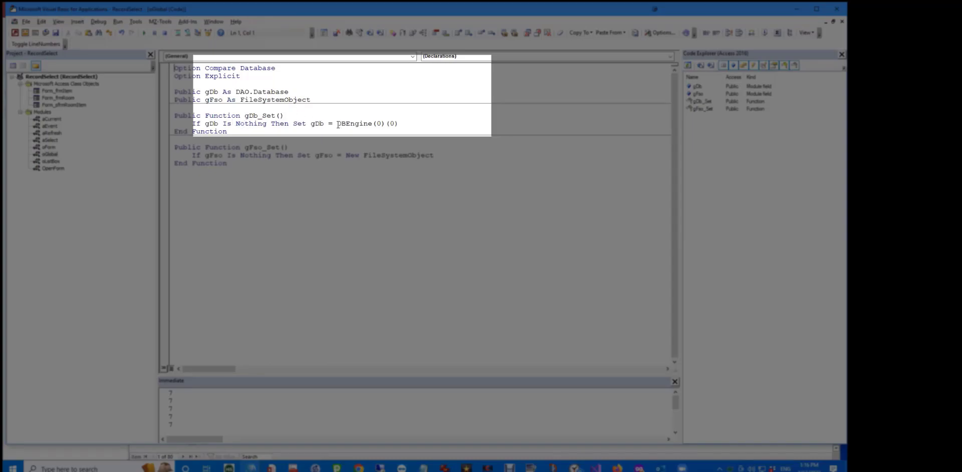
pyautogui.moveTo(338, 125); pyautogui.dragTo(407, 120)
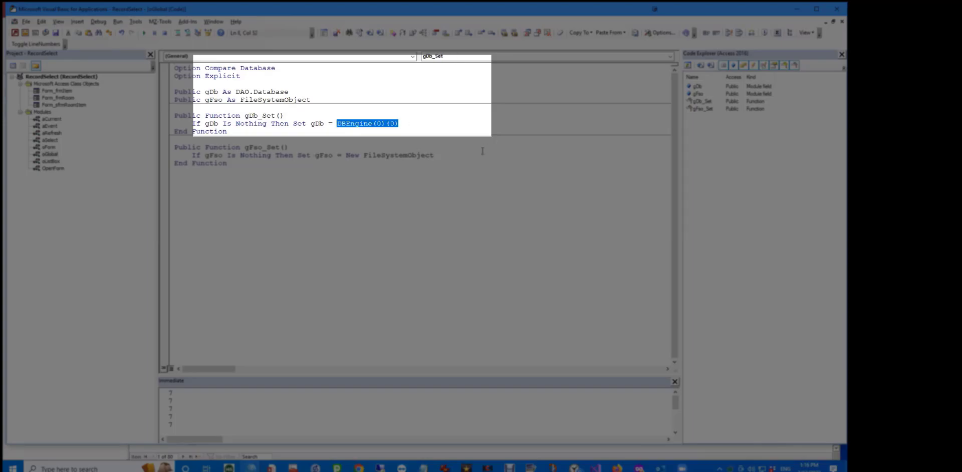
pyautogui.click(291, 115)
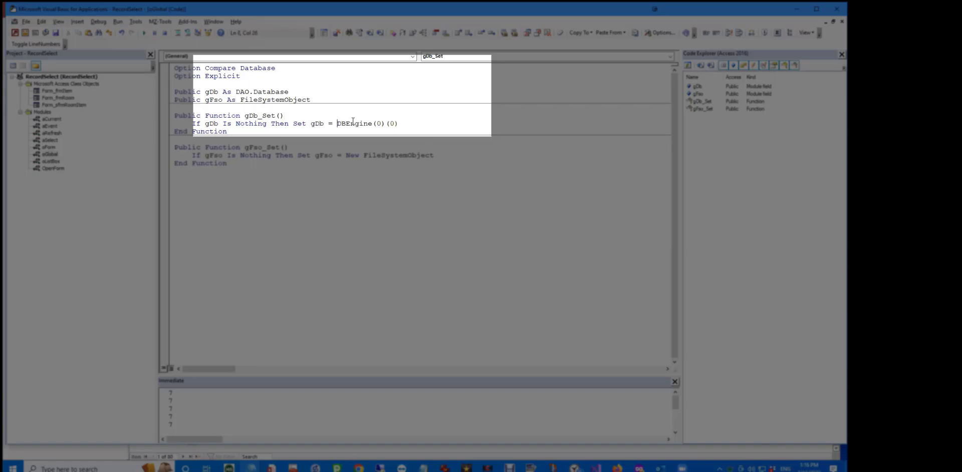
pyautogui.moveTo(337, 123); pyautogui.dragTo(414, 122)
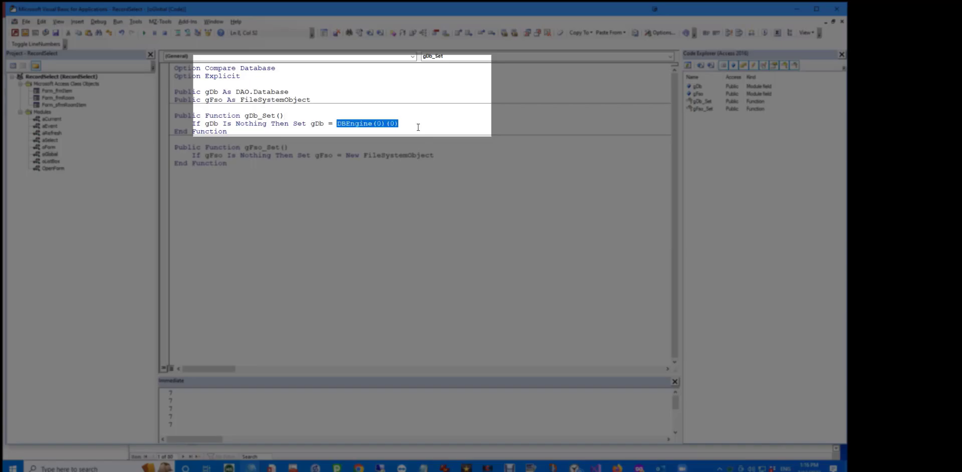
# - Replace the highlighted DBEngine(0)(0) with CurrentDb in the gDb_Set function
pyautogui.write('Currentdb')
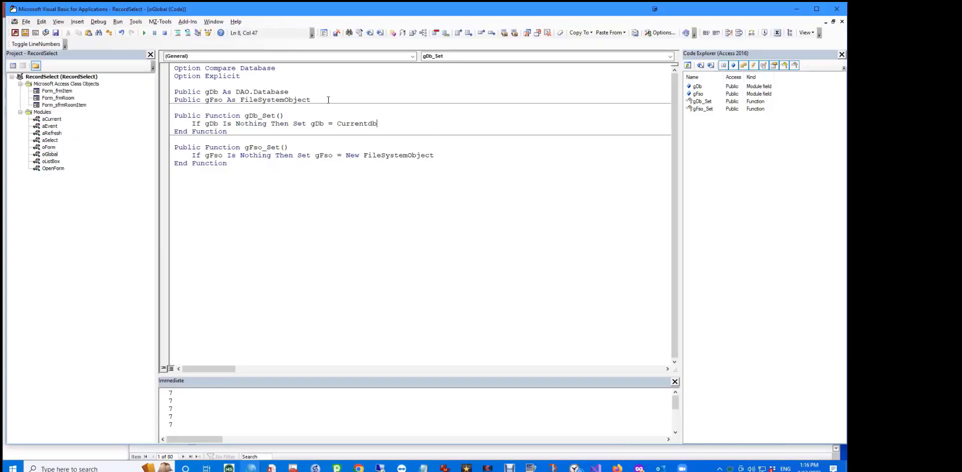
pyautogui.click(299, 109)
pyautogui.click(223, 147)
# - Switch back to the aSelect module and examine the gDb_Set call and the add and delete branches of the Item_Select function
pyautogui.moveTo(73, 11); pyautogui.dragTo(72, 32)
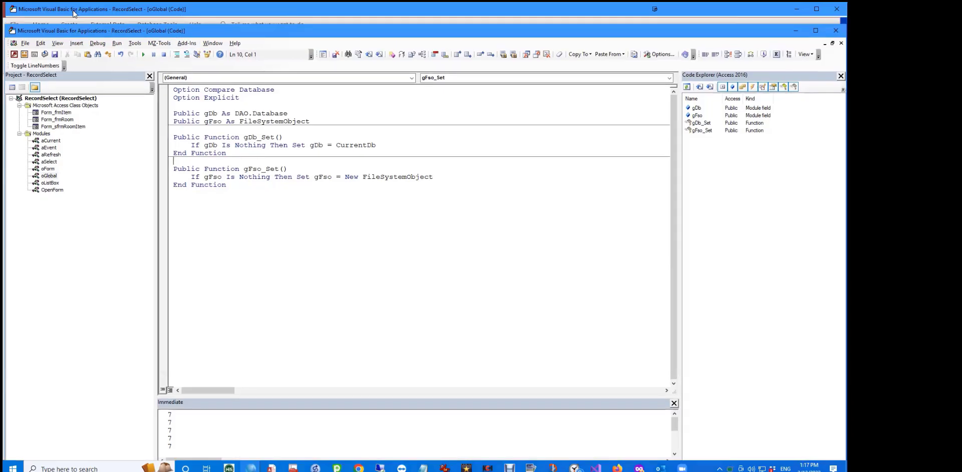
pyautogui.click(210, 44)
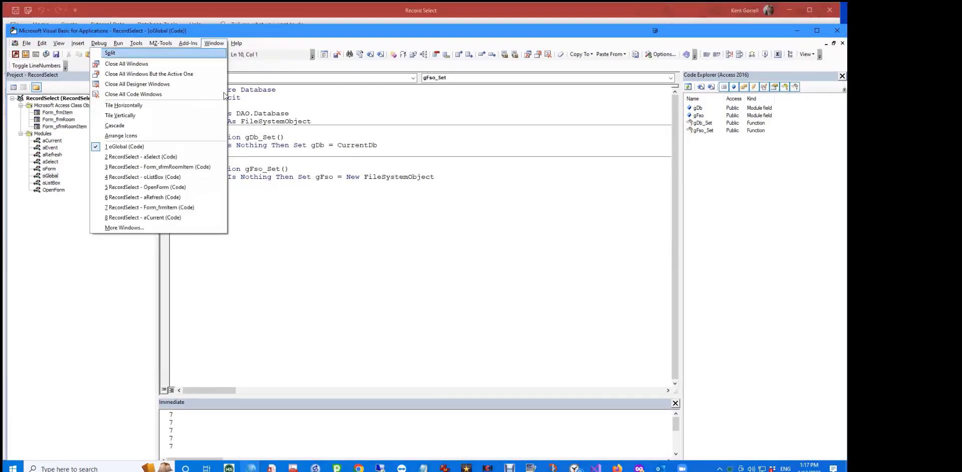
pyautogui.click(179, 157)
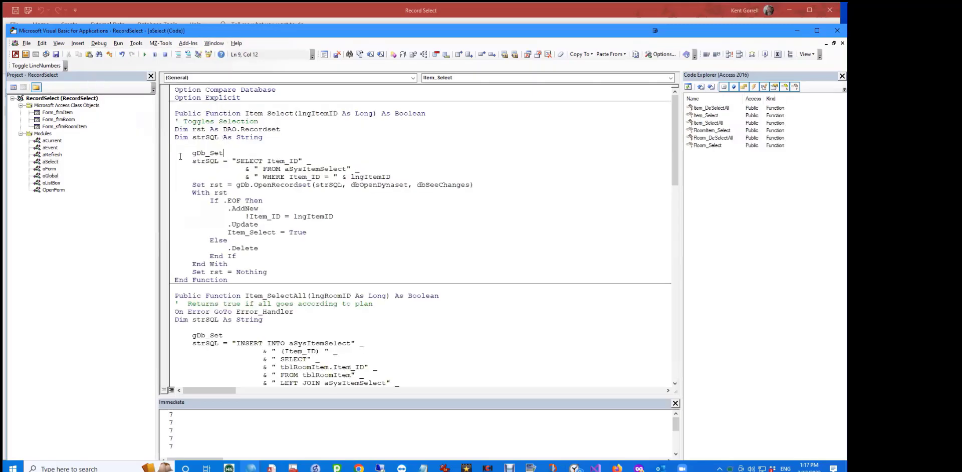
pyautogui.click(352, 240)
pyautogui.scroll(-1, 353, 240)
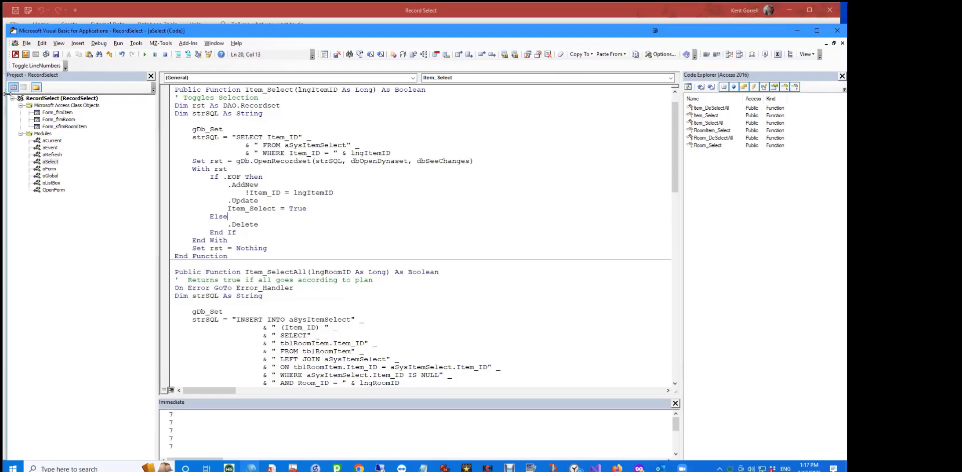
pyautogui.click(313, 184)
pyautogui.click(289, 129)
# - Compare the INSERT INTO statement of Item_SelectAll with the recordset code of Item_Select
pyautogui.scroll(-3, 419, 216)
pyautogui.scroll(-3, 419, 220)
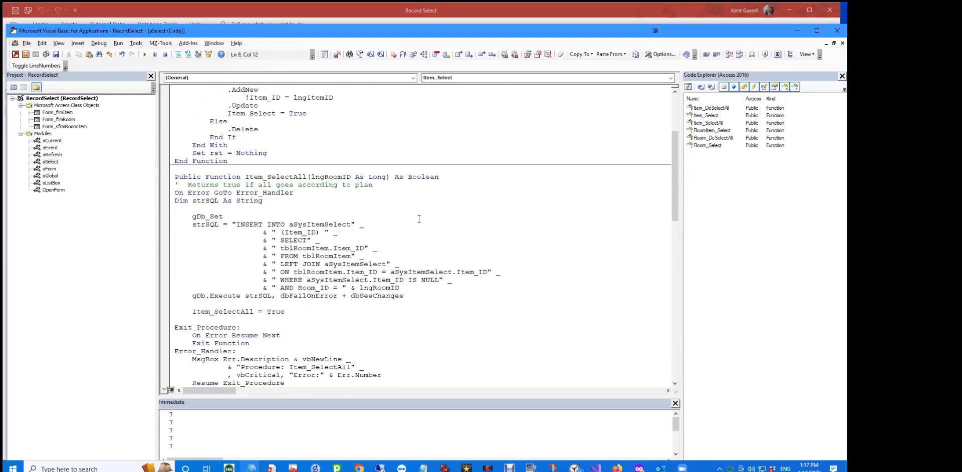
pyautogui.scroll(7, 419, 219)
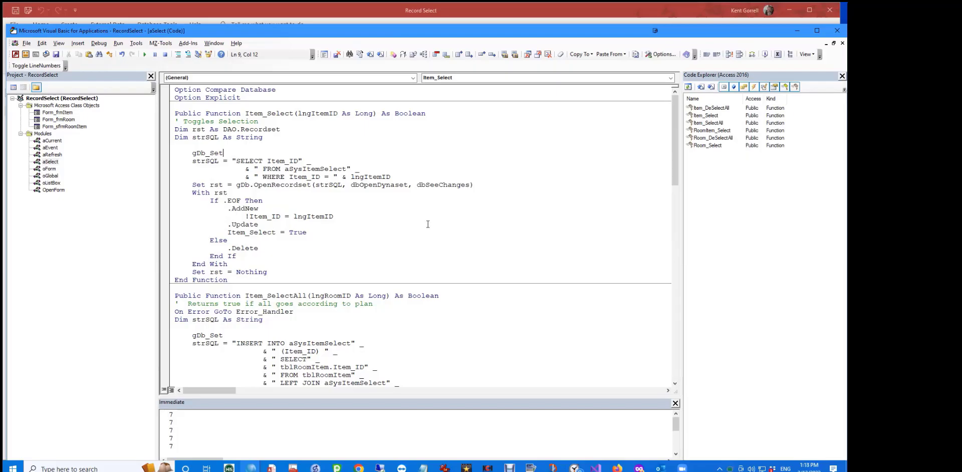
pyautogui.scroll(-1, 424, 229)
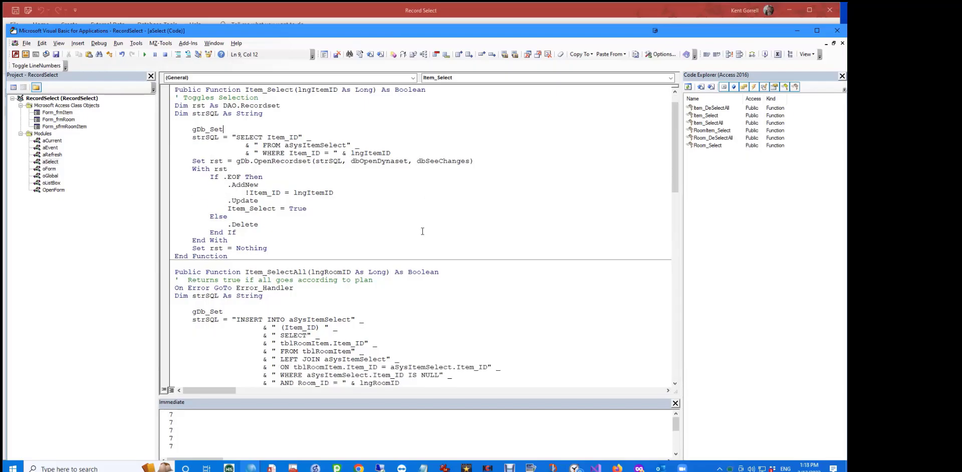
pyautogui.scroll(-1, 422, 231)
pyautogui.scroll(2, 422, 232)
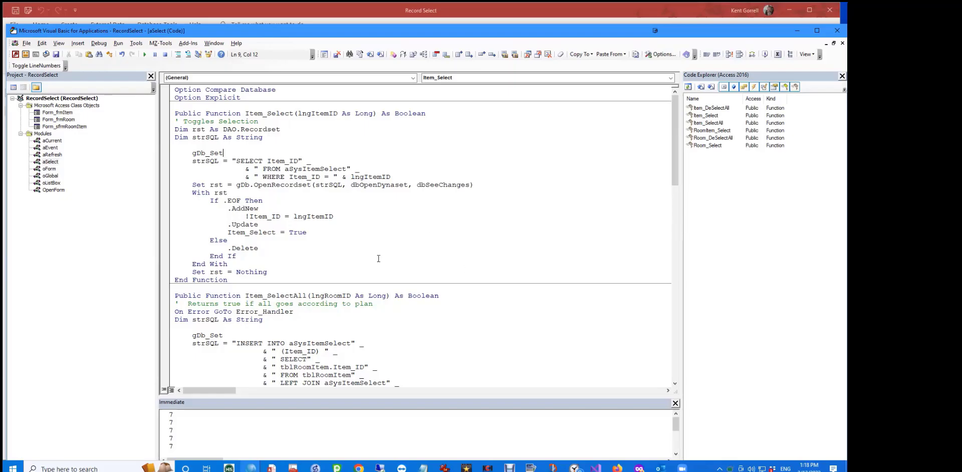
# - Highlight the .AddNew to .Update lines of Item_Select, and its body from Dim strSQL to Set rst = Nothing
pyautogui.click(293, 223)
pyautogui.moveTo(261, 224); pyautogui.dragTo(155, 208)
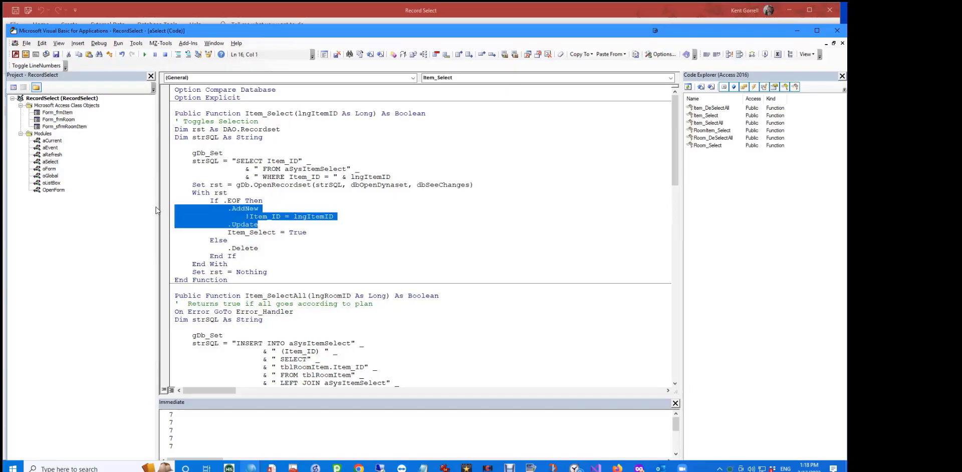
pyautogui.click(290, 184)
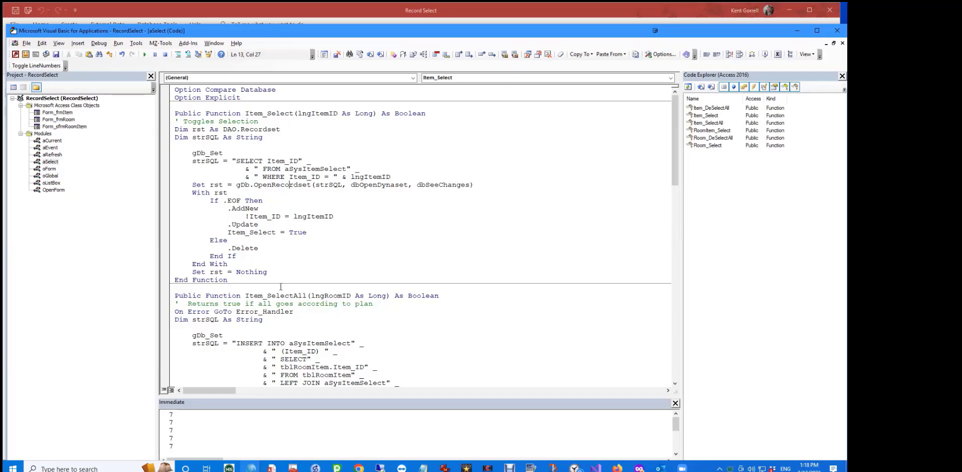
pyautogui.moveTo(269, 273); pyautogui.dragTo(156, 133)
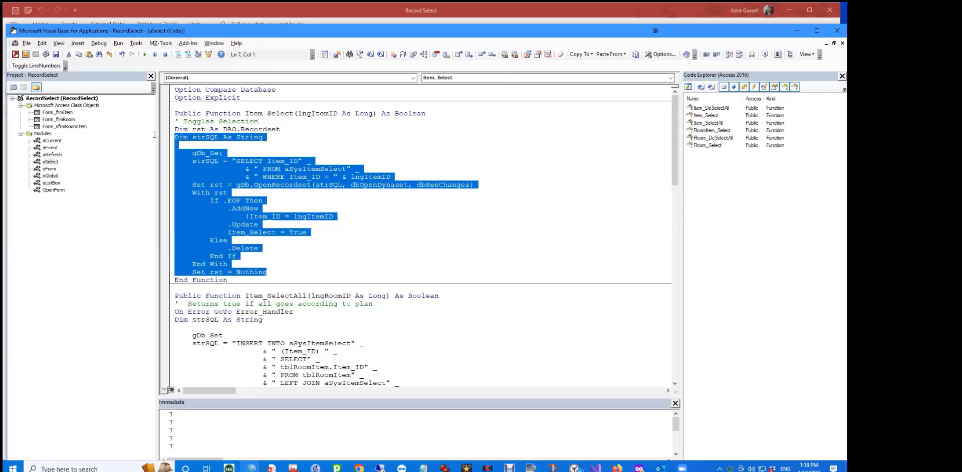
pyautogui.click(395, 207)
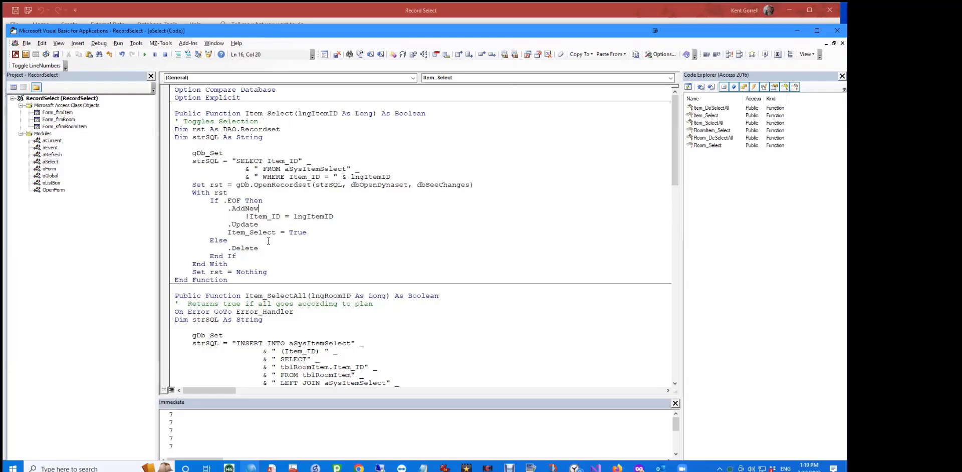
pyautogui.scroll(-1, 280, 243)
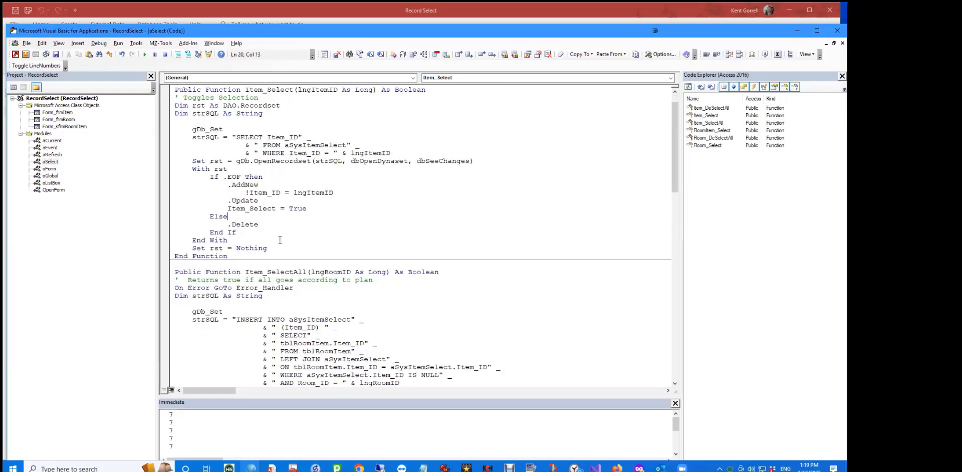
pyautogui.scroll(1, 280, 240)
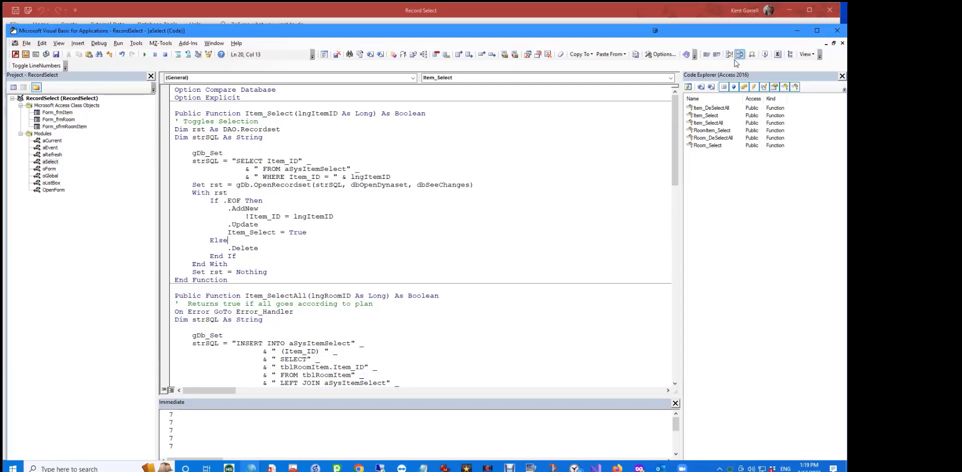
# - Minimize the code editor and close sfrmRoomItem without saving, tblItem, Items and frmRoom, keeping only Relationships open
pyautogui.click(798, 32)
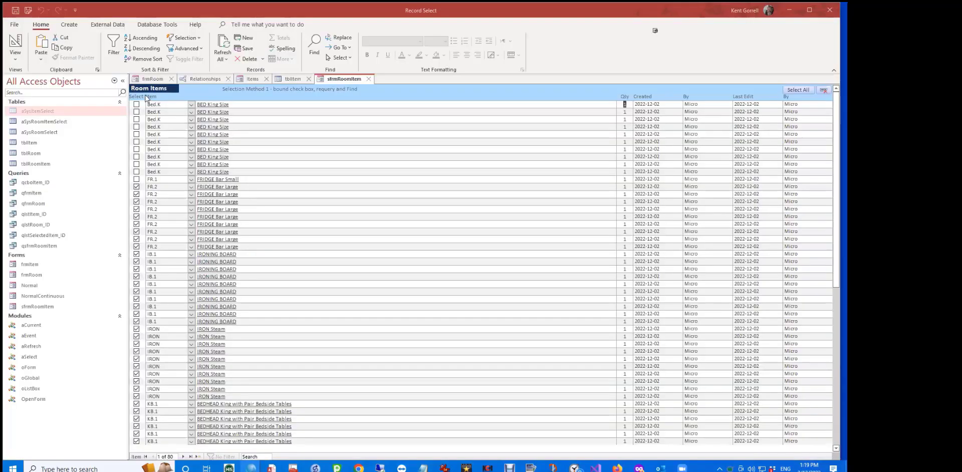
pyautogui.click(370, 80)
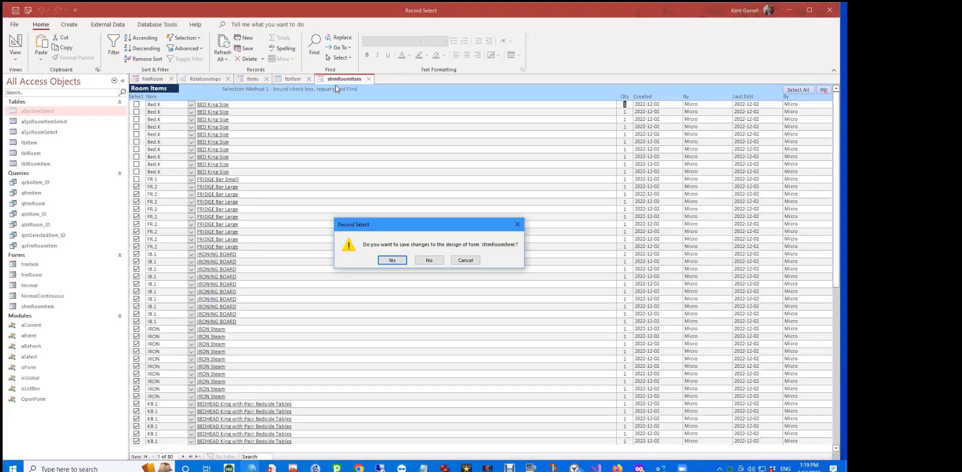
pyautogui.click(424, 261)
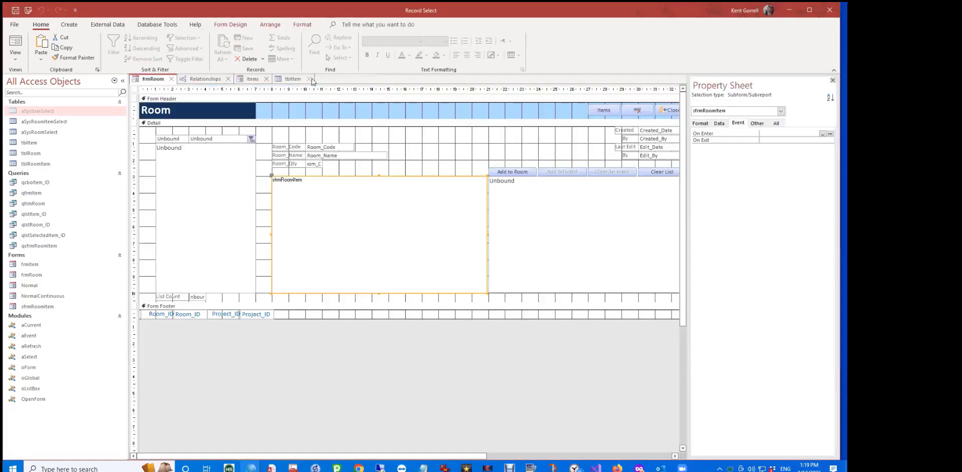
pyautogui.click(308, 79)
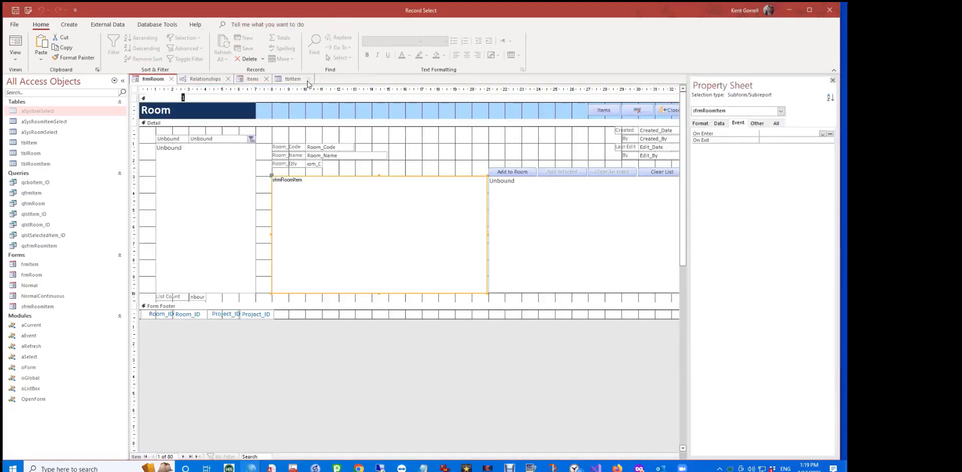
pyautogui.click(266, 79)
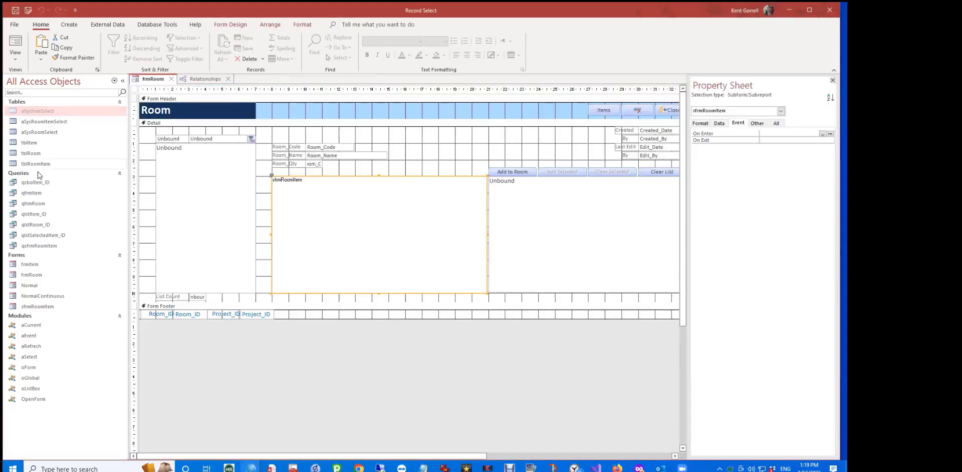
pyautogui.click(173, 81)
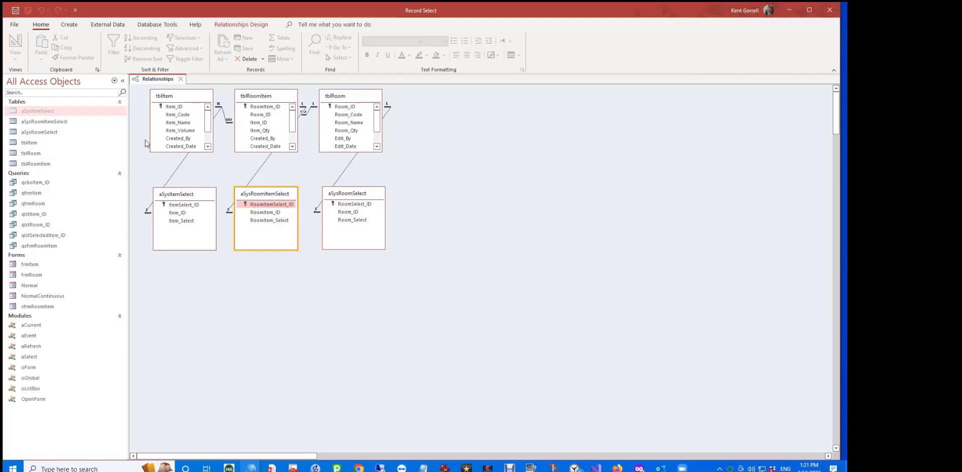
# - Open the tblItem table to view its records and close it again
pyautogui.click(49, 145)
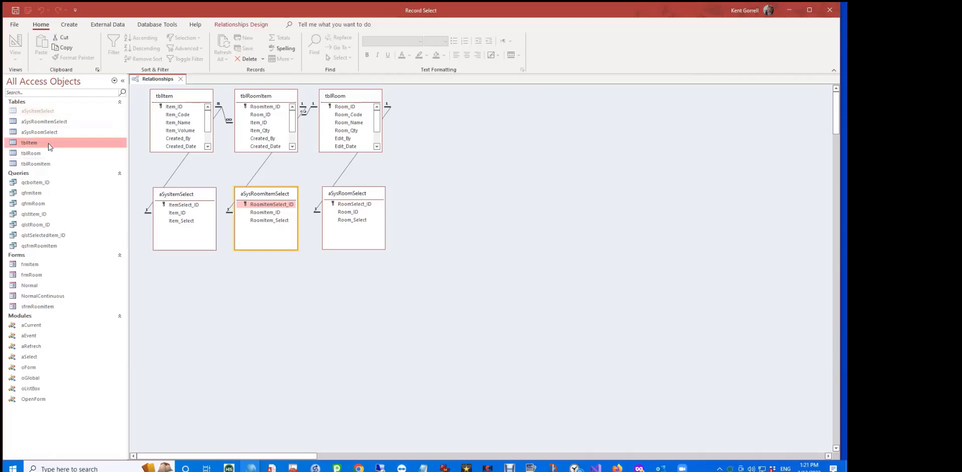
pyautogui.doubleClick(49, 145)
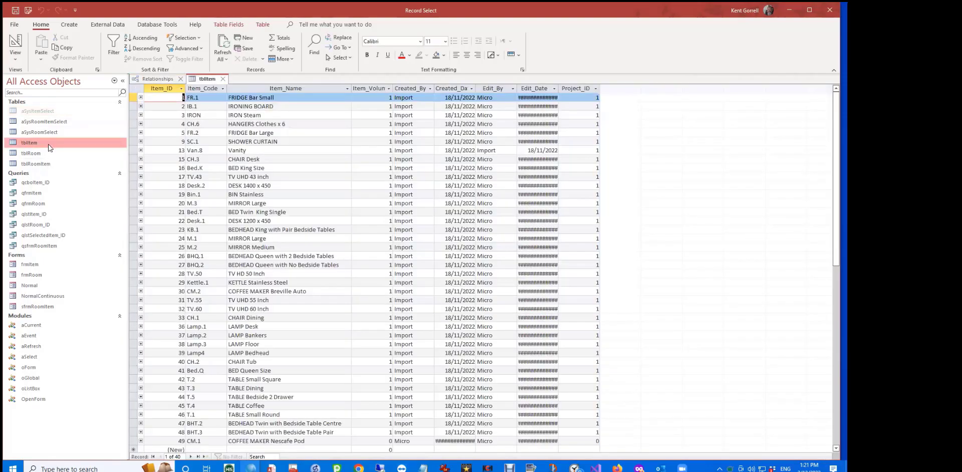
pyautogui.click(223, 78)
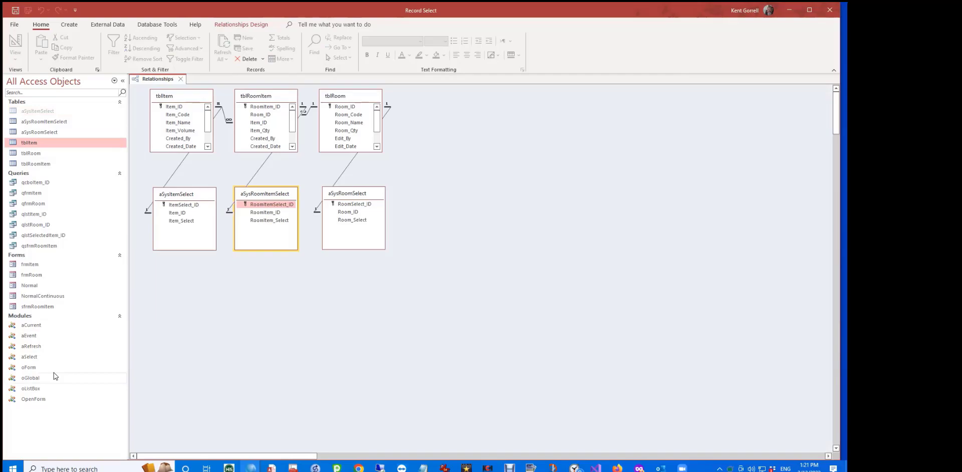
# - Open the frmItem form in Design View and inspect the cmdSelect command button over the Select check box
pyautogui.doubleClick(31, 265)
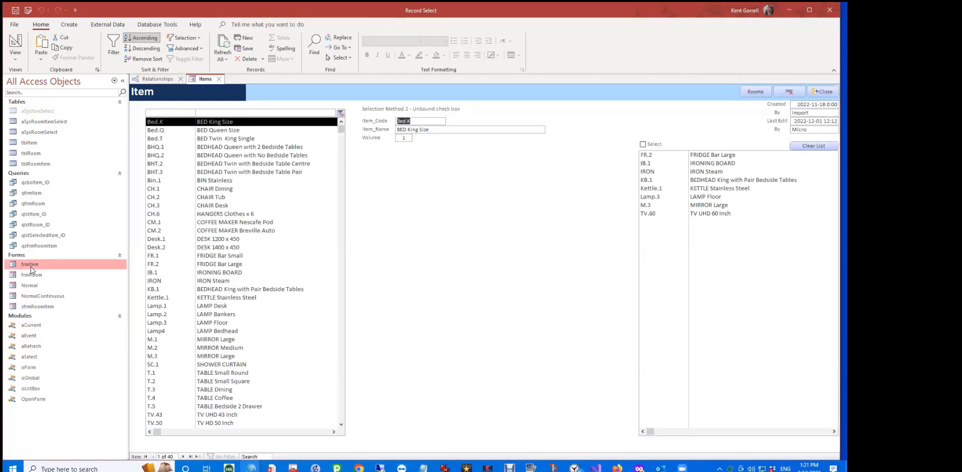
pyautogui.rightClick(203, 82)
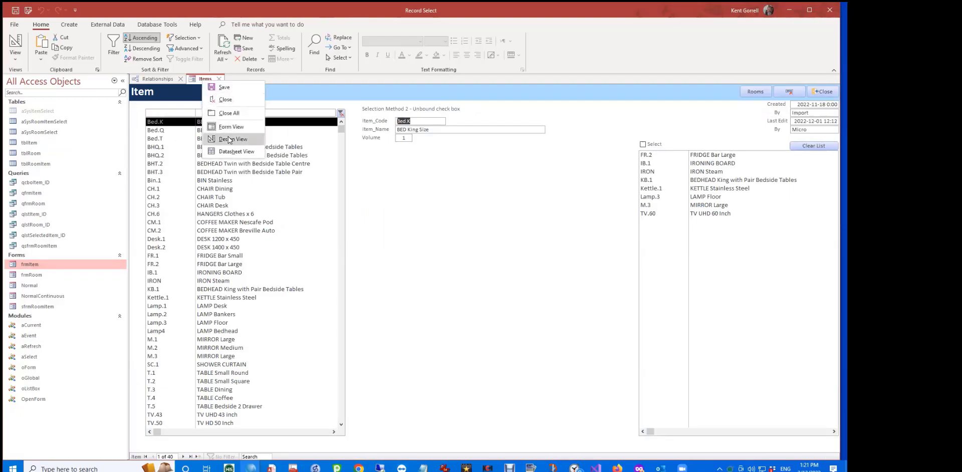
pyautogui.click(227, 139)
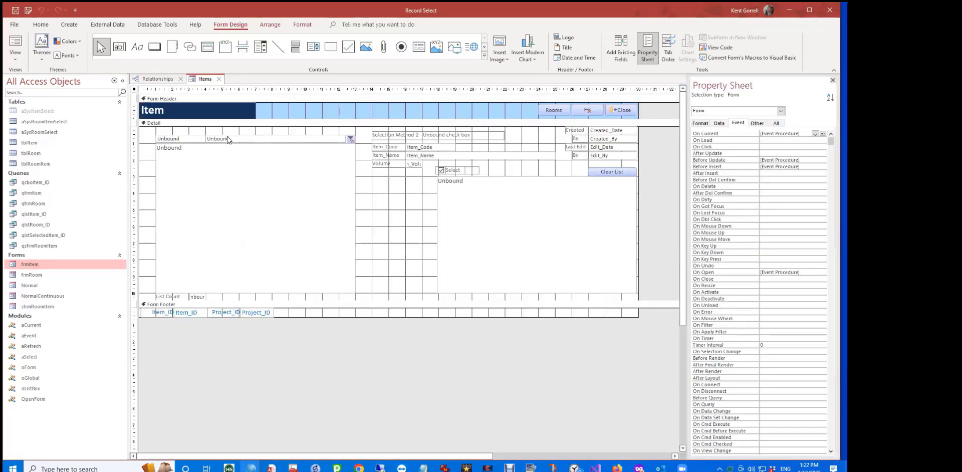
pyautogui.click(445, 173)
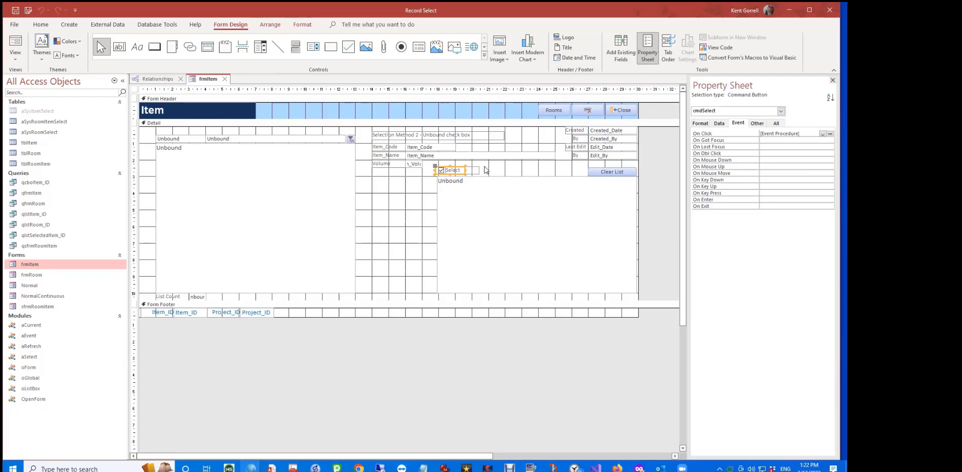
pyautogui.click(428, 169)
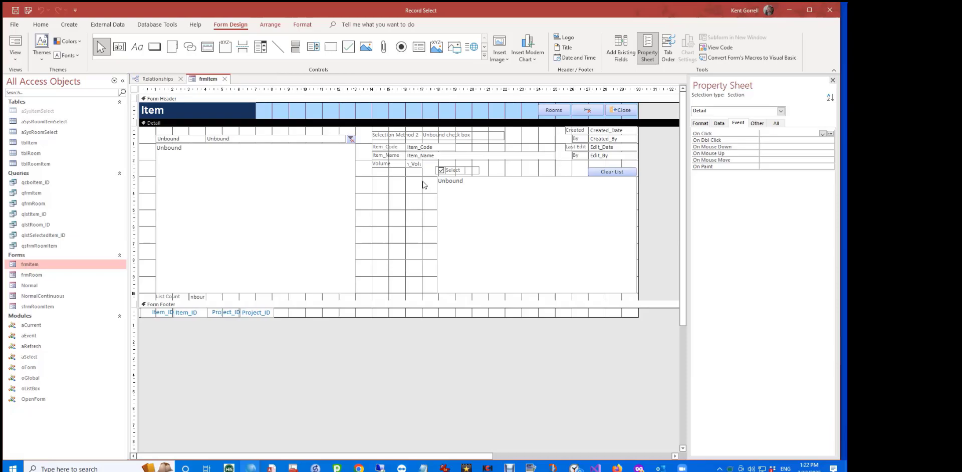
# - Open the click event code of cmdSelect and go to the definition of SelectedItem_Refresh
pyautogui.rightClick(442, 173)
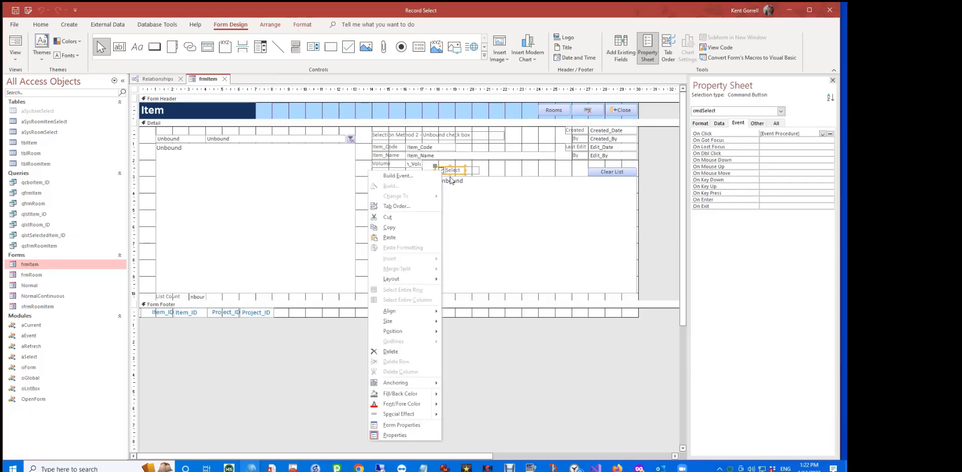
pyautogui.click(410, 177)
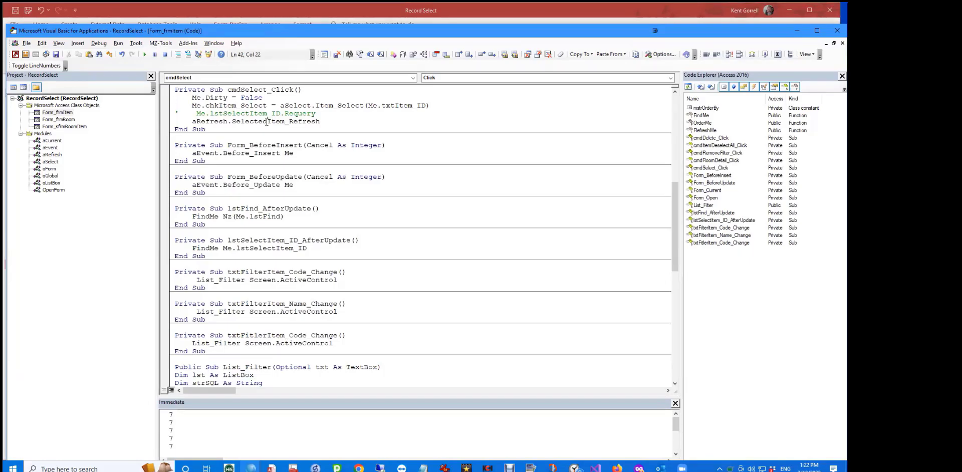
pyautogui.rightClick(267, 121)
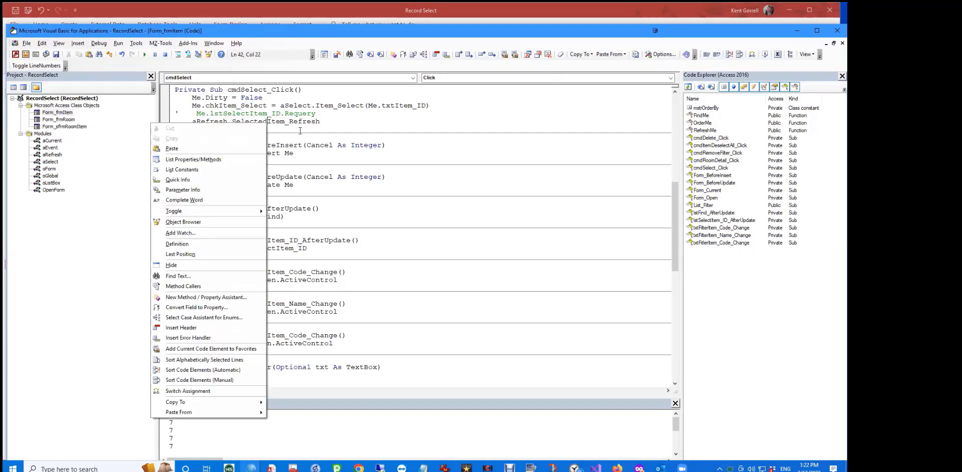
pyautogui.click(189, 244)
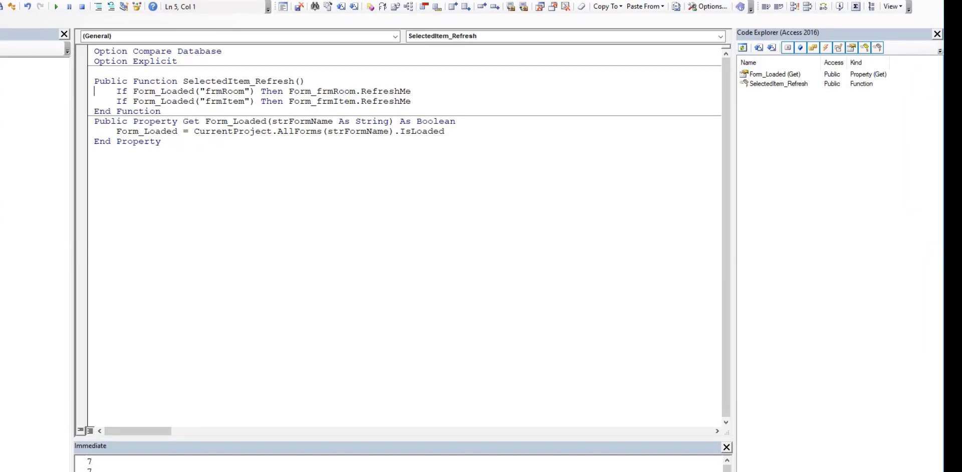
# - Return to the frmItem form and display it in Form View
pyautogui.hotkey('alt', 'F11')
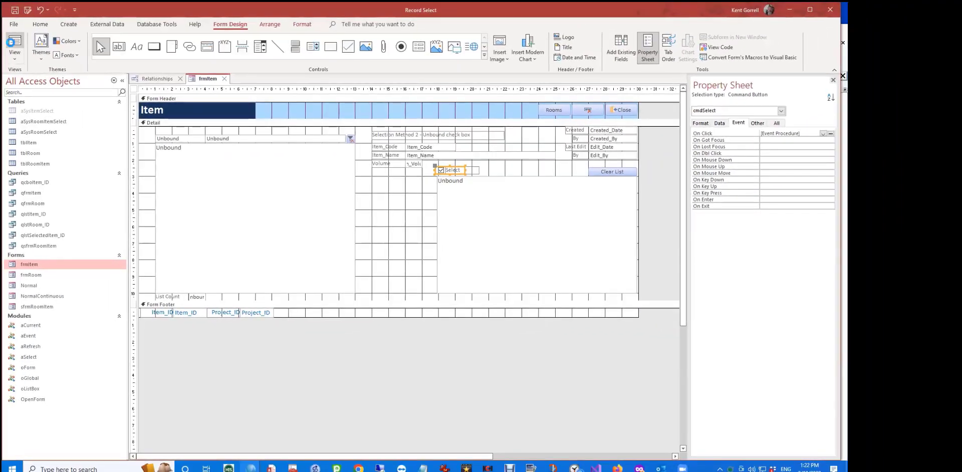
pyautogui.click(10, 42)
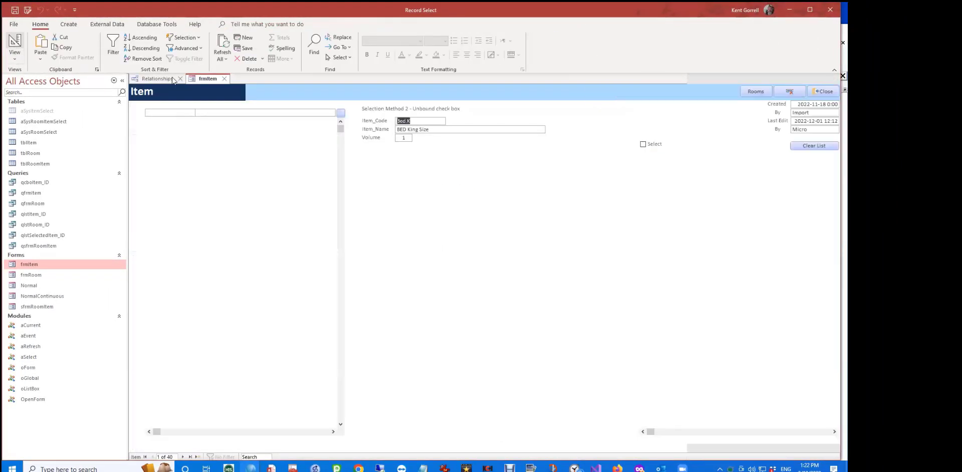
# - Open the Rooms form from the item form and add the selected items to room 0110
pyautogui.click(757, 91)
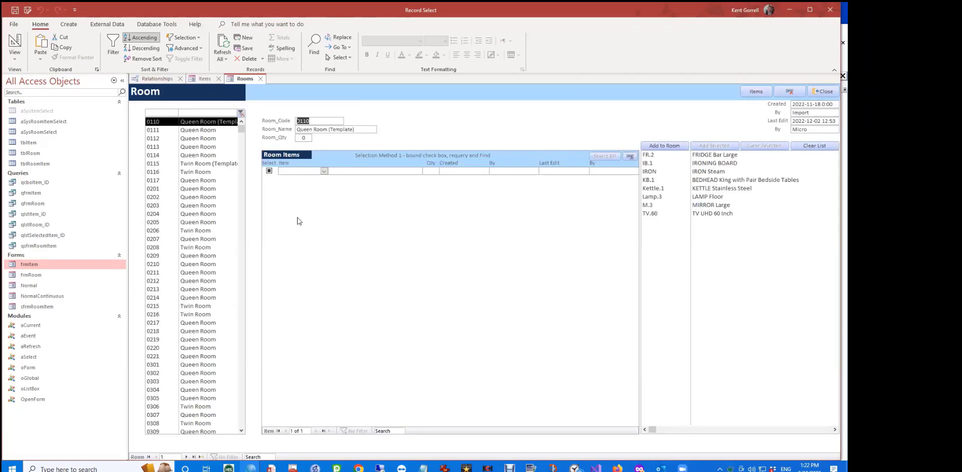
pyautogui.click(673, 146)
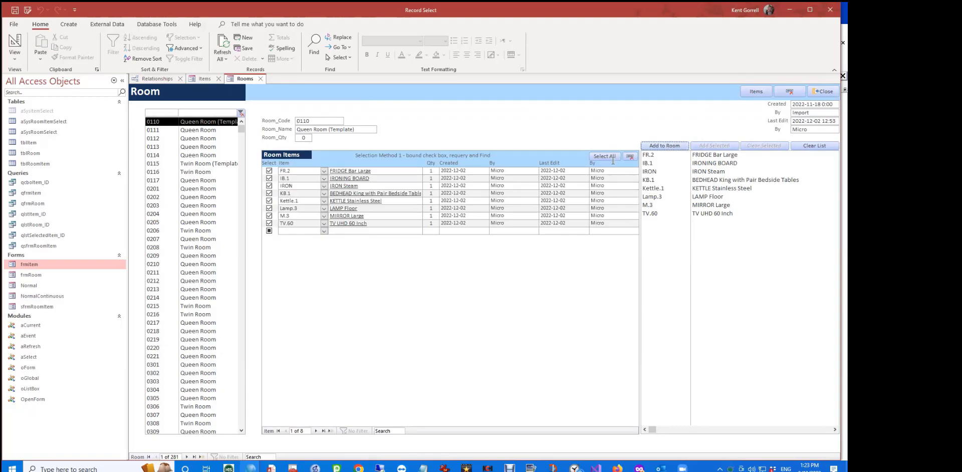
# - Select the Bed.K item in the Items form and compare the selected items lists in the Items and Rooms forms
pyautogui.click(205, 80)
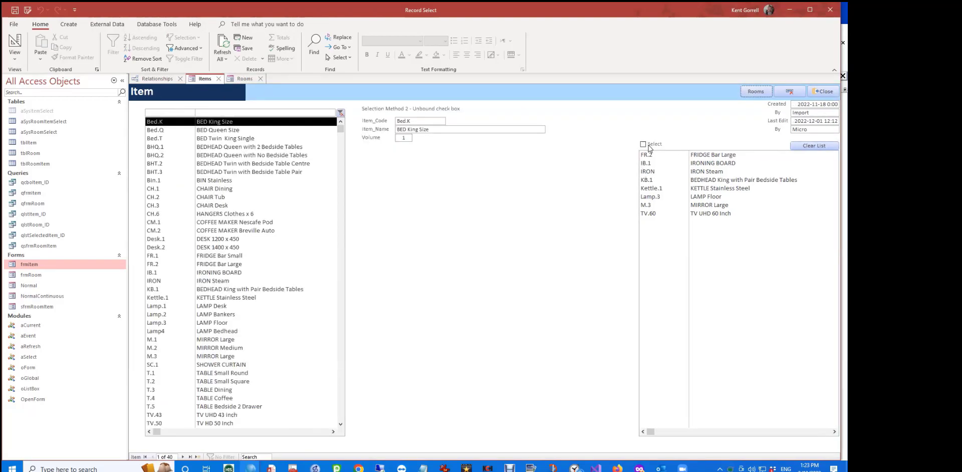
pyautogui.click(645, 144)
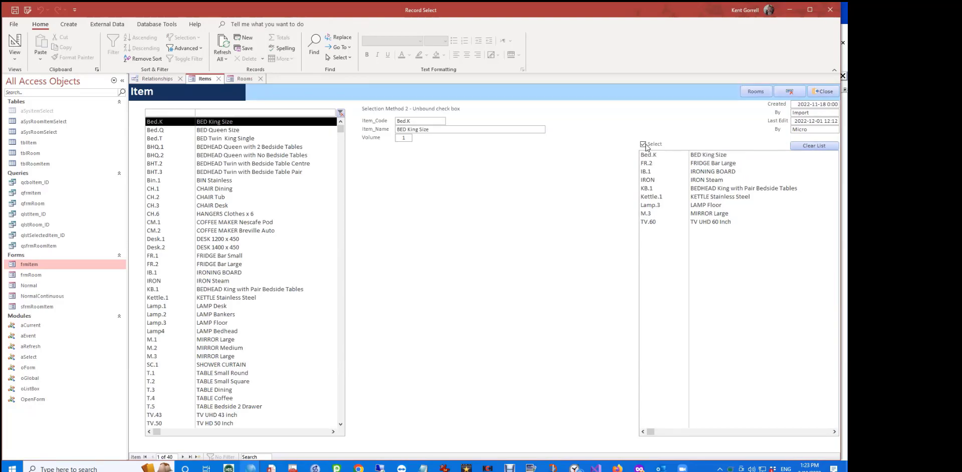
pyautogui.click(241, 80)
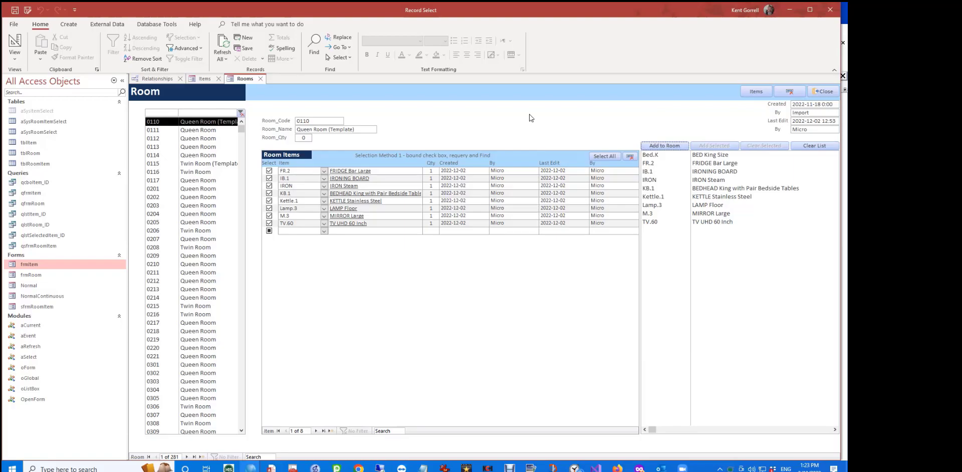
pyautogui.click(201, 80)
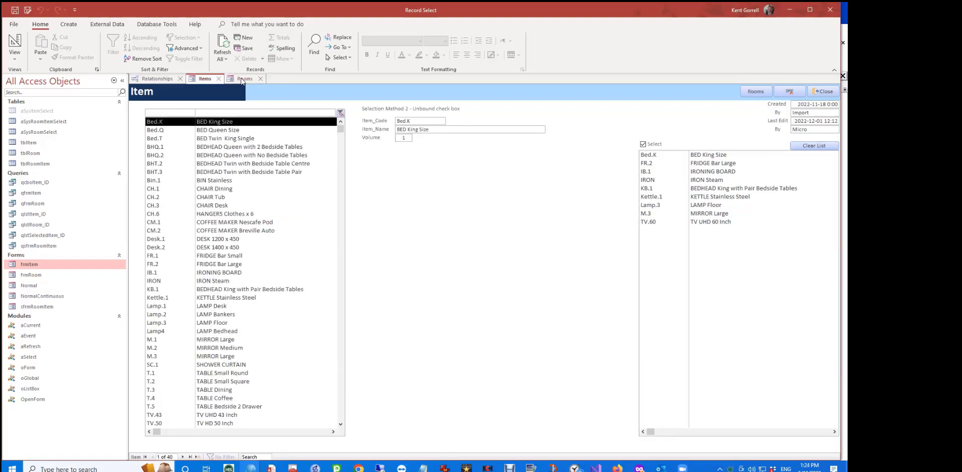
pyautogui.click(243, 79)
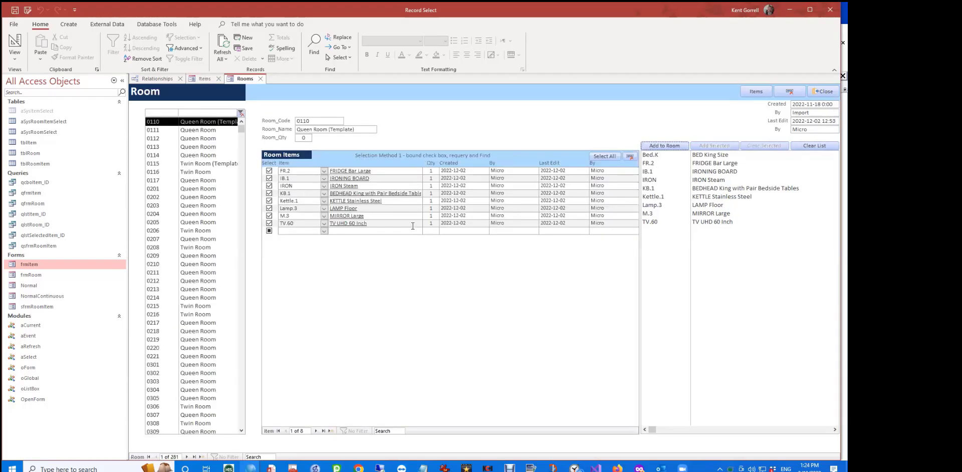
# - Change the Bed.K item's name to "BED King Sized" in the Items form and move to the Bed.Q record
pyautogui.click(204, 79)
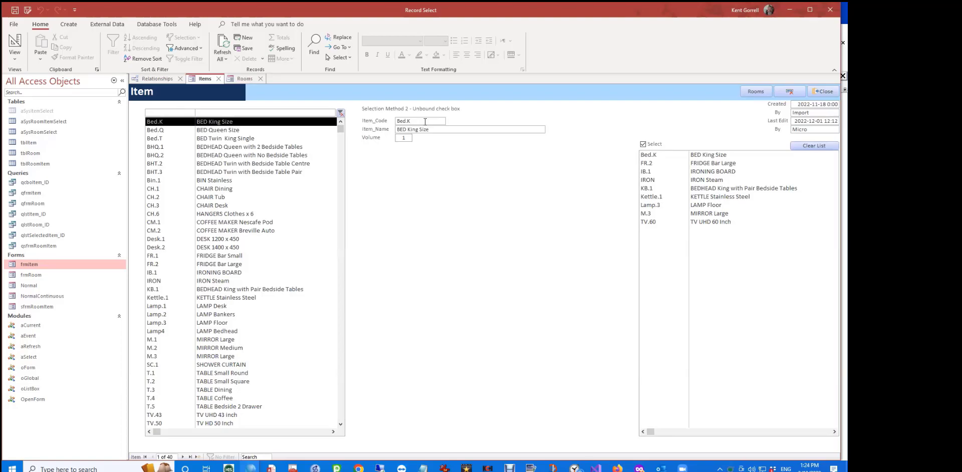
pyautogui.click(444, 129)
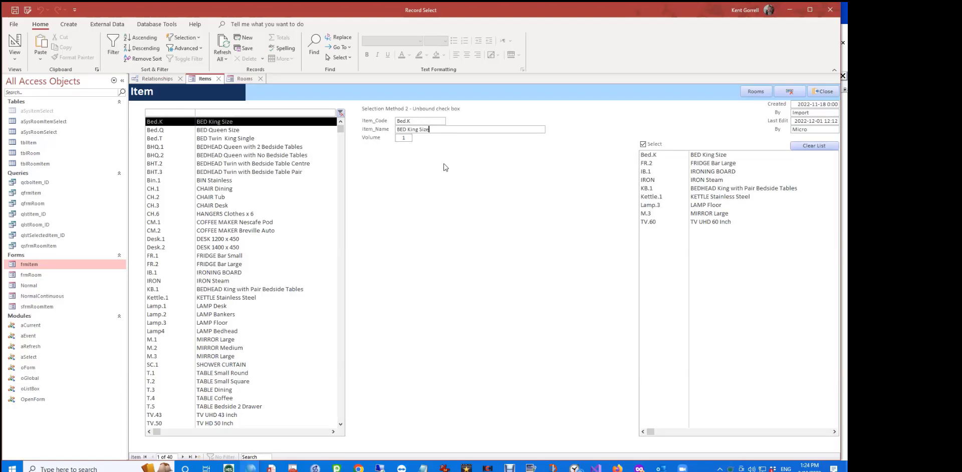
pyautogui.write('d')
pyautogui.click(234, 130)
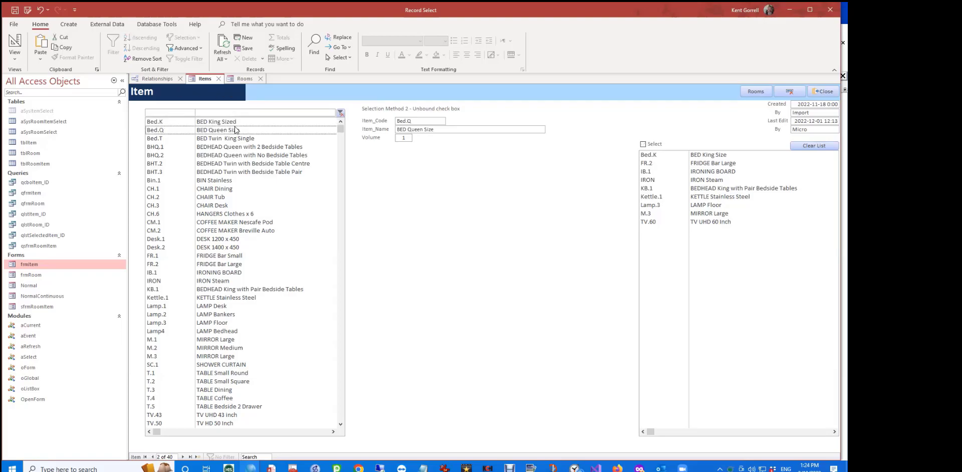
# - Display King Room 1417 in the Rooms form and check the Bed.K item's name in its room items
pyautogui.click(245, 80)
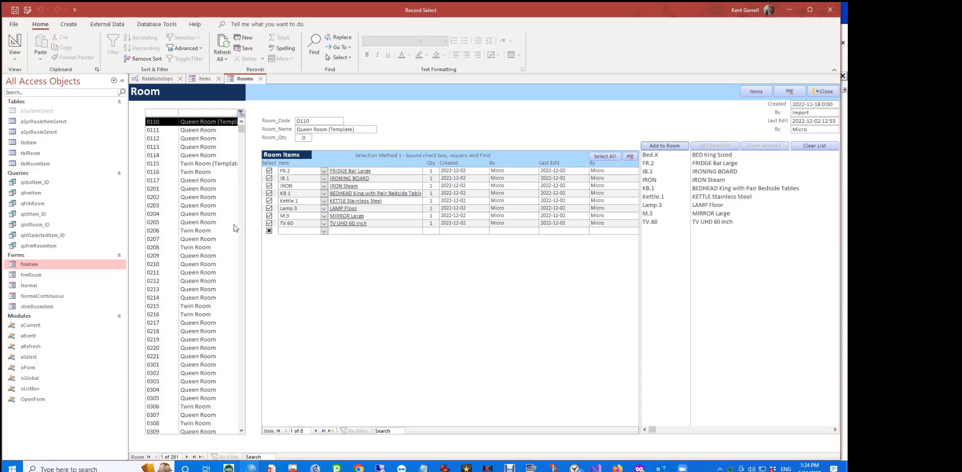
pyautogui.click(242, 384)
pyautogui.click(242, 383)
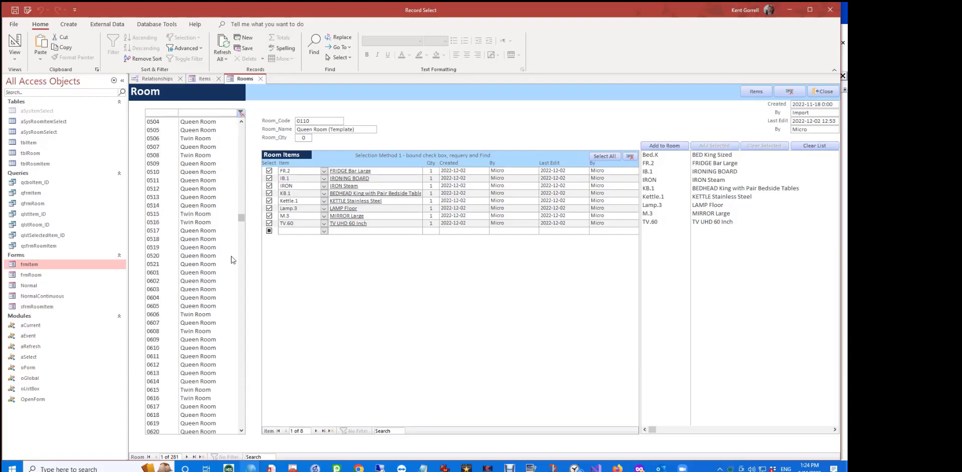
pyautogui.click(243, 213)
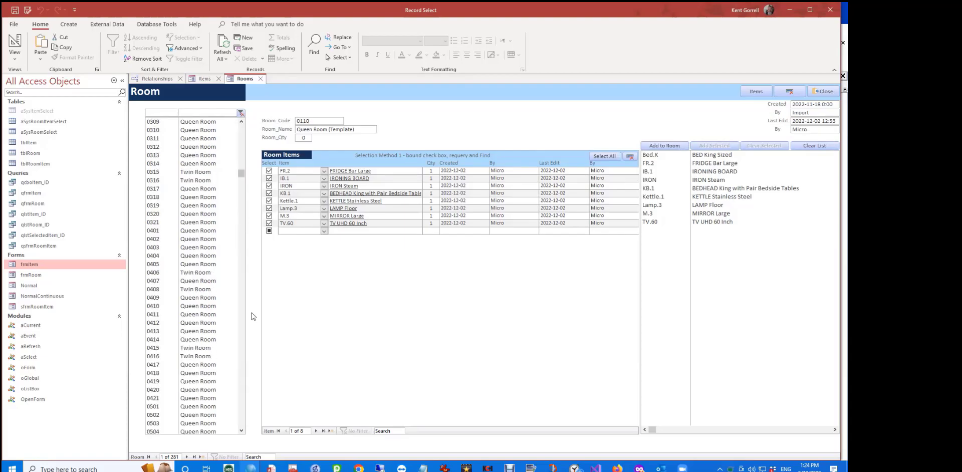
pyautogui.click(243, 423)
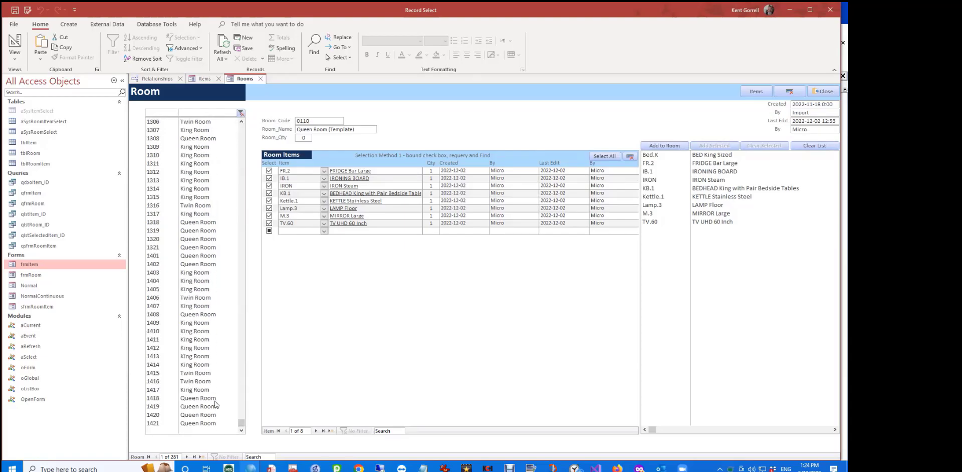
pyautogui.click(200, 390)
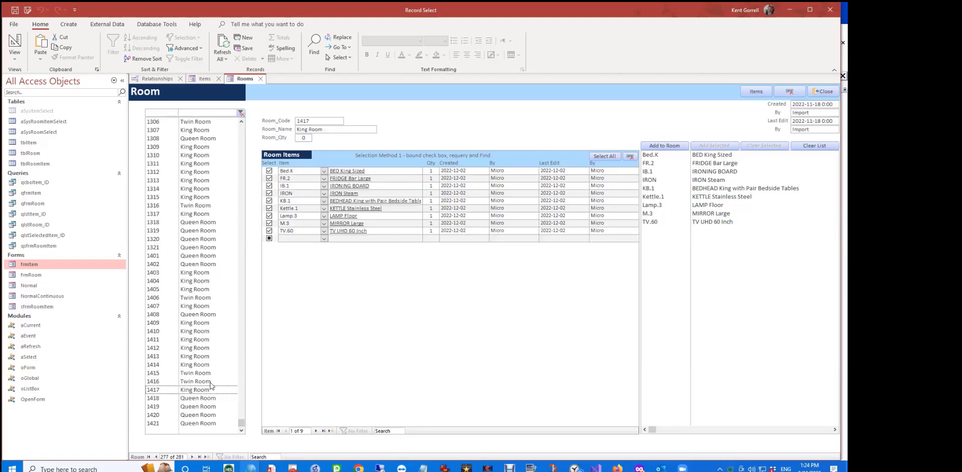
pyautogui.click(375, 170)
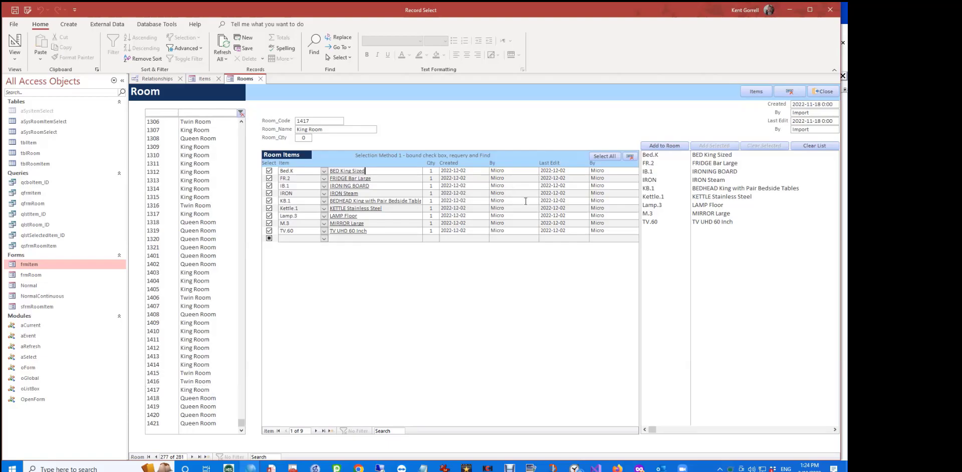
# - Restore the Bed.K item's name to "BED King Size" in the Items form and check it in the Rooms form
pyautogui.click(205, 80)
pyautogui.click(446, 128)
pyautogui.press('BackSpace')
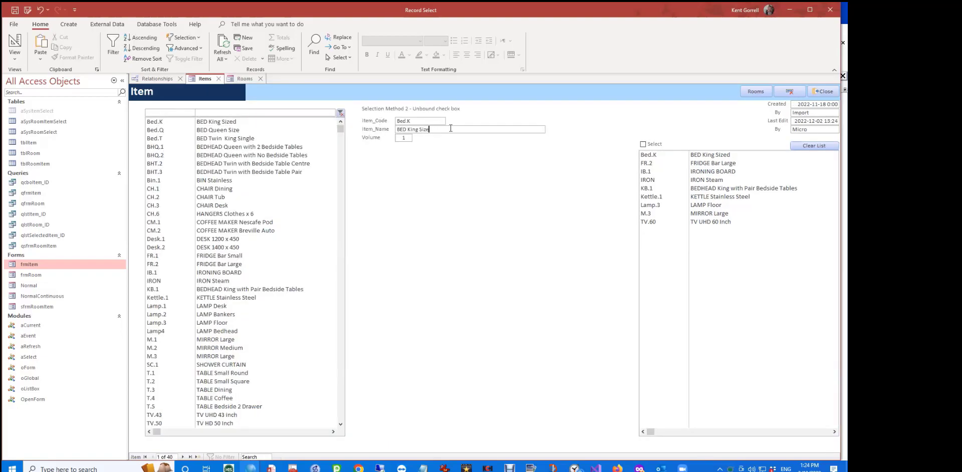
pyautogui.click(224, 132)
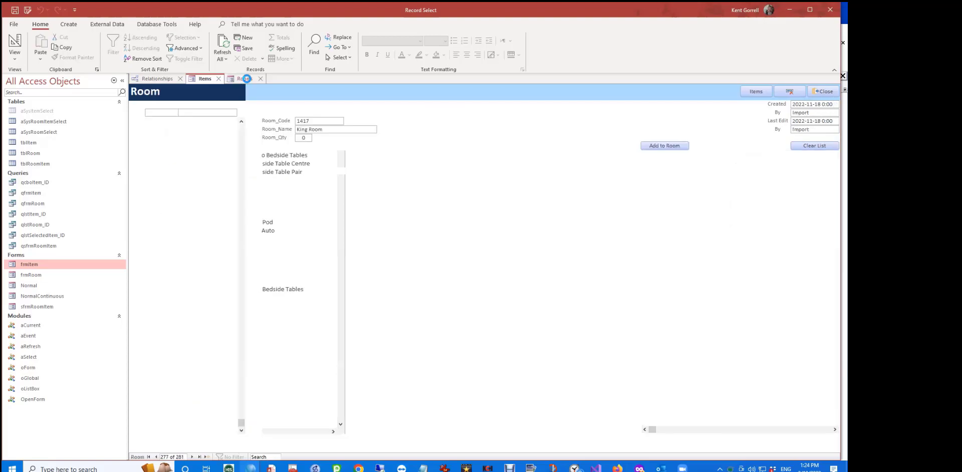
pyautogui.click(246, 80)
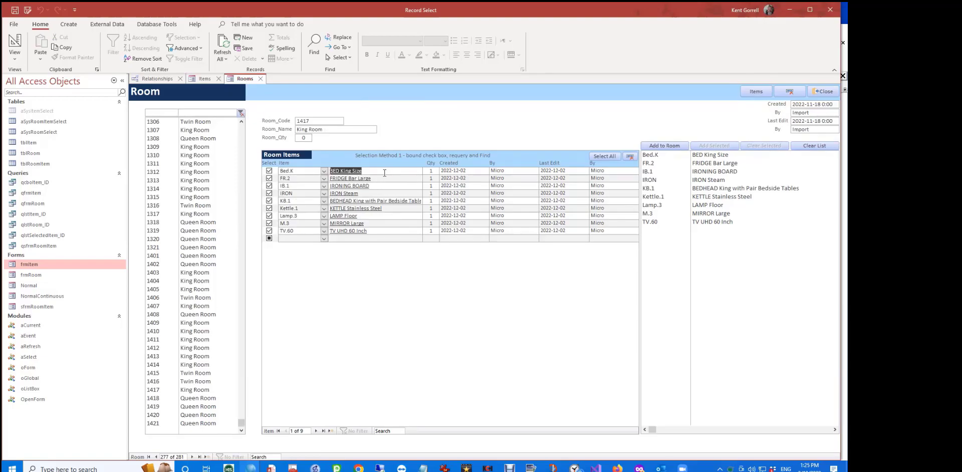
# - Switch to the Visual Basic editor and open the code of Form_frmItem, followed by Form_sfrmRoomItem
pyautogui.click(203, 79)
pyautogui.rightClick(203, 84)
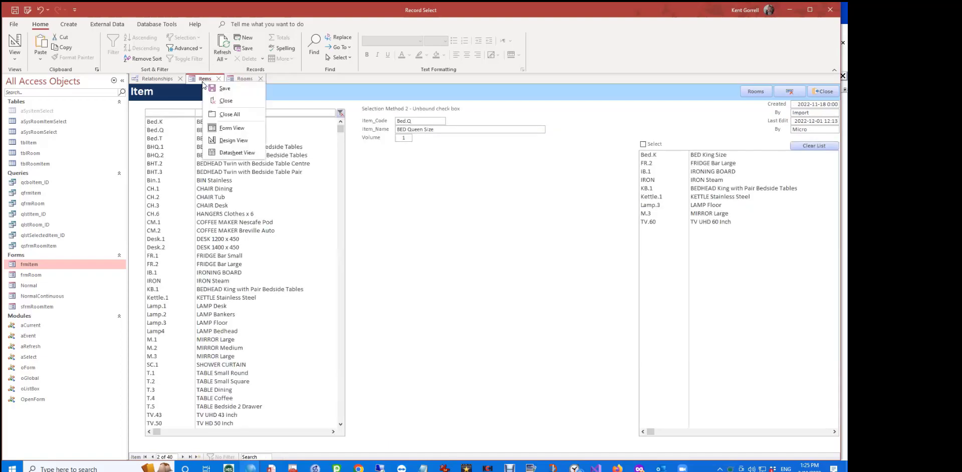
pyautogui.click(214, 102)
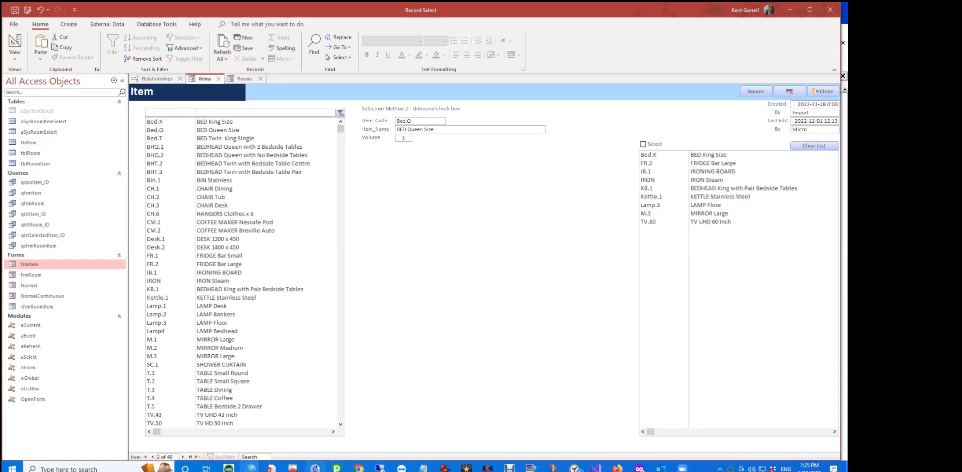
pyautogui.moveTo(250, 469)
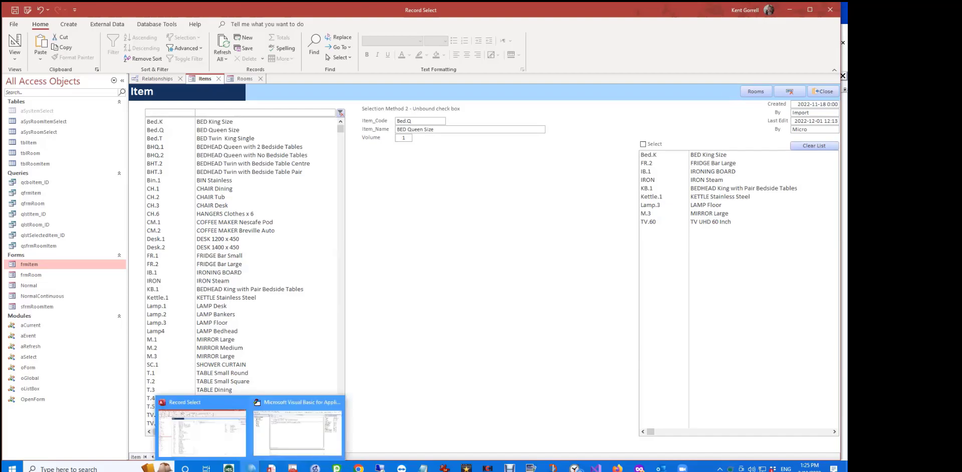
pyautogui.click(285, 434)
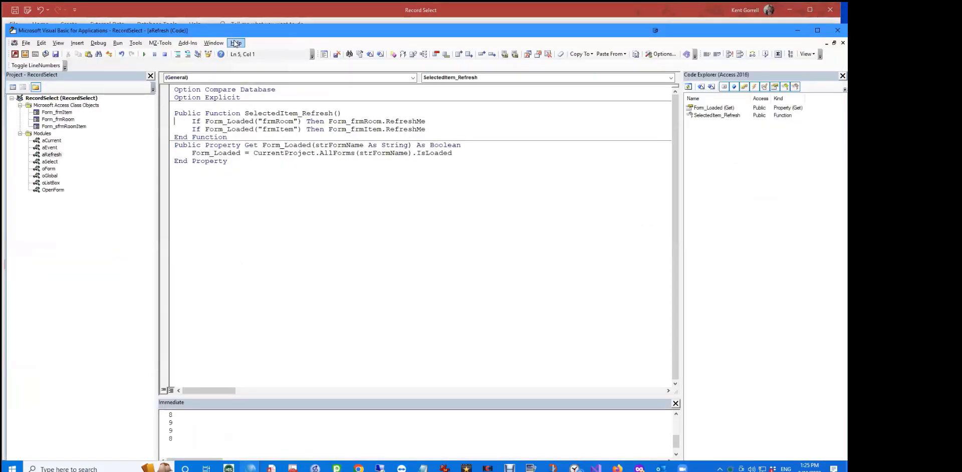
pyautogui.click(213, 43)
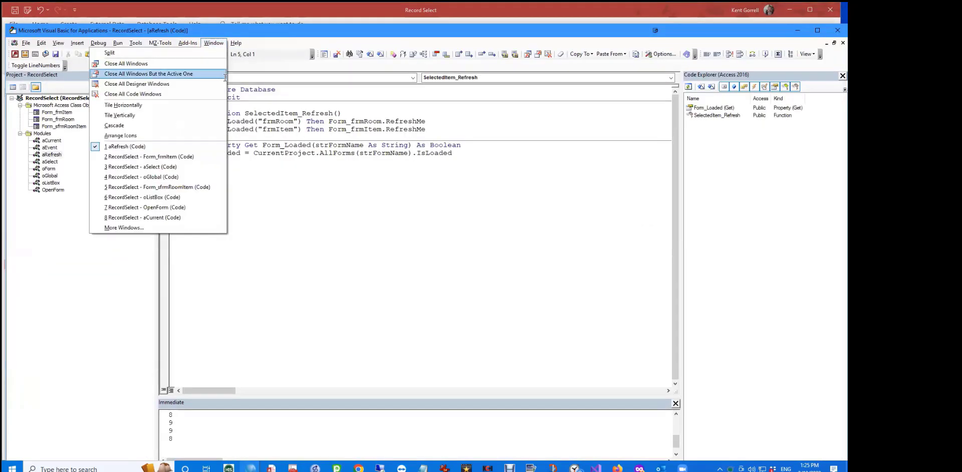
pyautogui.click(194, 156)
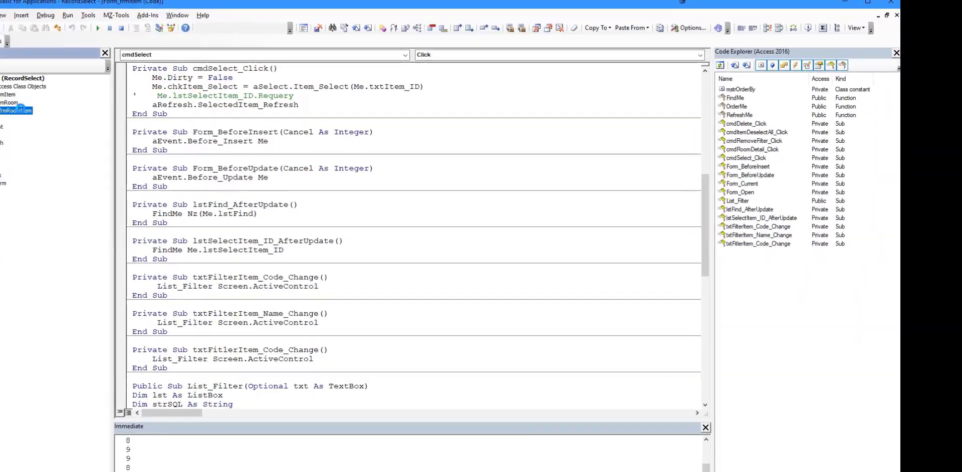
pyautogui.doubleClick(78, 126)
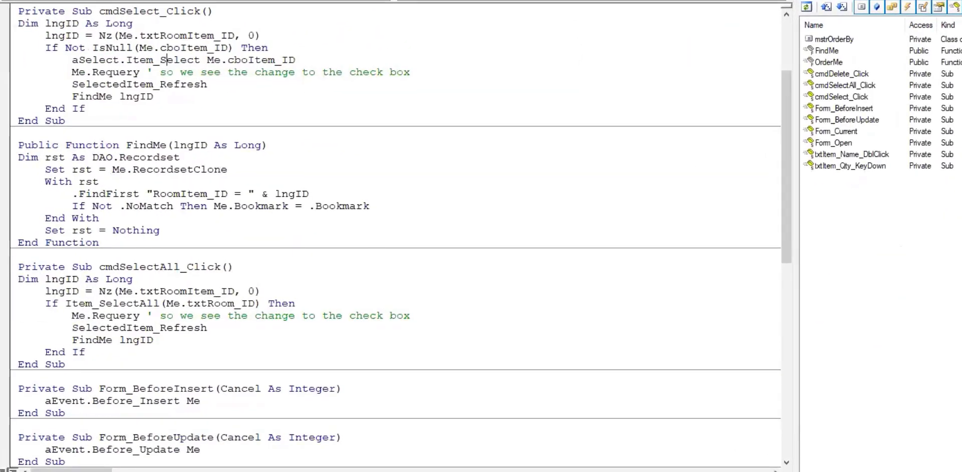
# - Examine how cmdSelect_Click stores lngID, toggles the selection, requeries, refreshes and calls FindMe, highlighting the relevant code lines
pyautogui.click(182, 96)
pyautogui.doubleClick(56, 23)
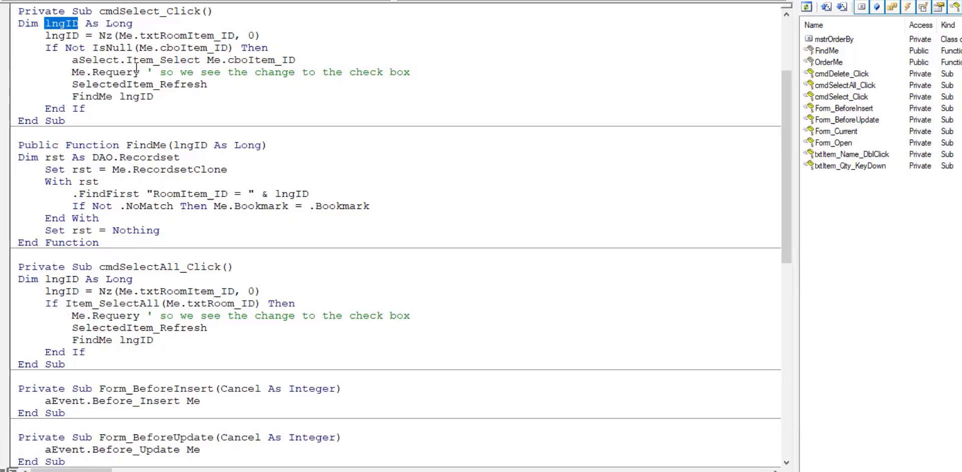
pyautogui.click(90, 97)
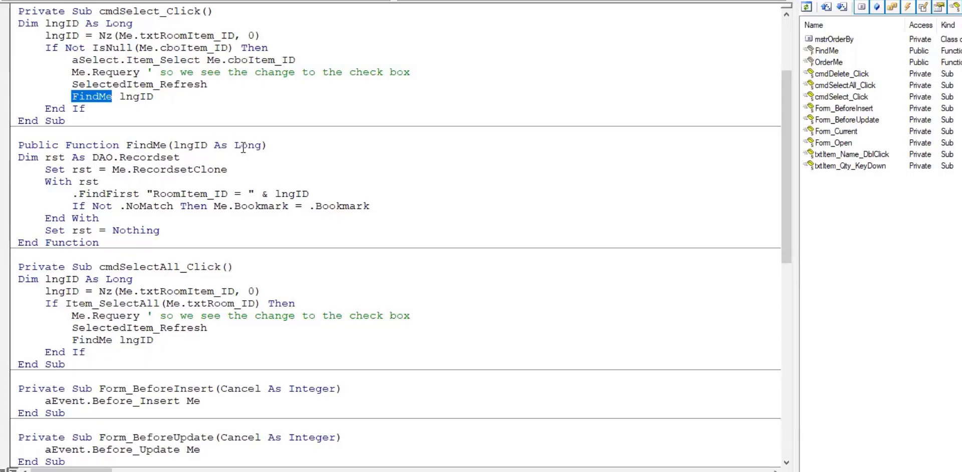
pyautogui.click(216, 83)
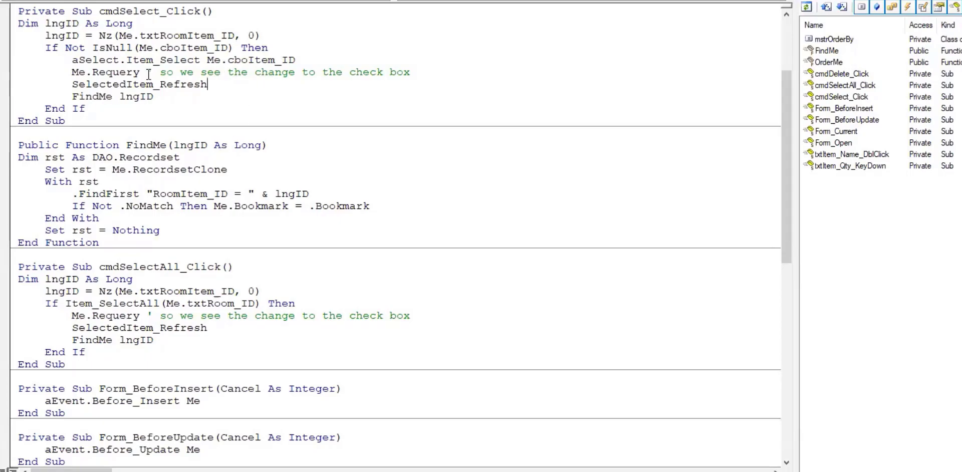
pyautogui.keyDown('shift'); pyautogui.click(14, 60); pyautogui.keyUp('shift')
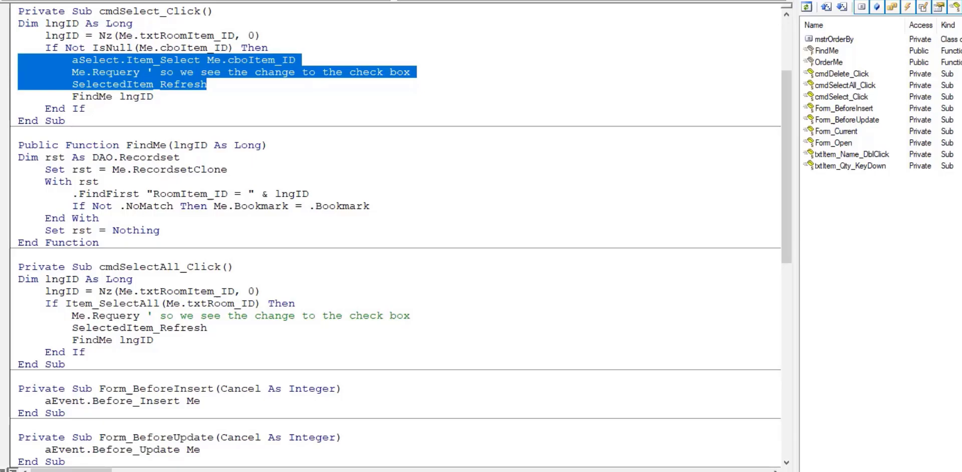
pyautogui.click(165, 24)
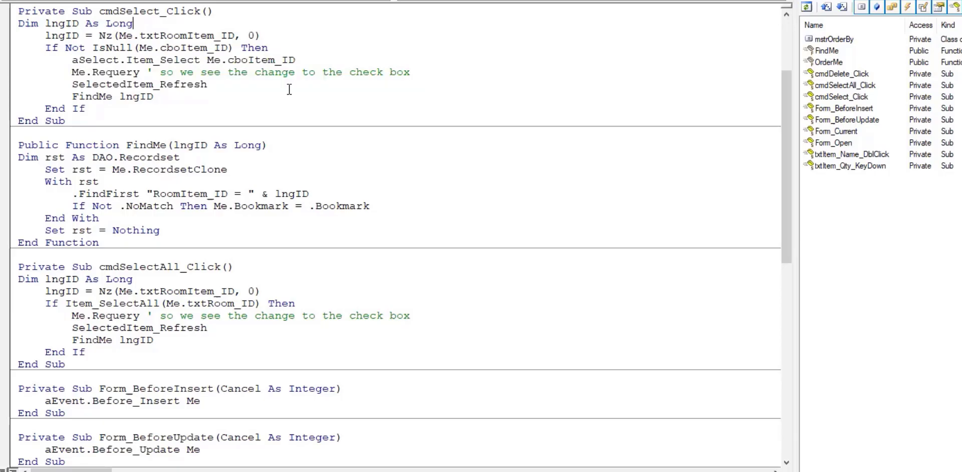
# - Go to the definition of Item_Select in aSelect and return to the sfrmRoomItem code
pyautogui.rightClick(142, 59)
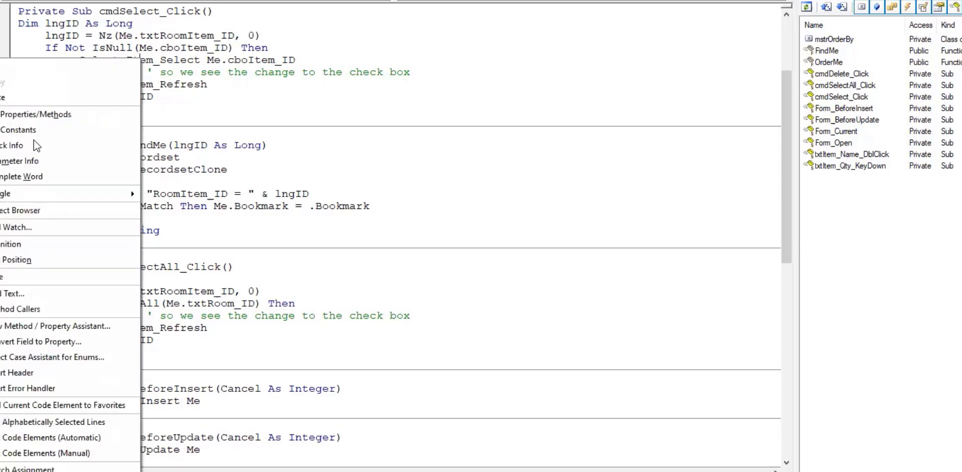
pyautogui.click(46, 242)
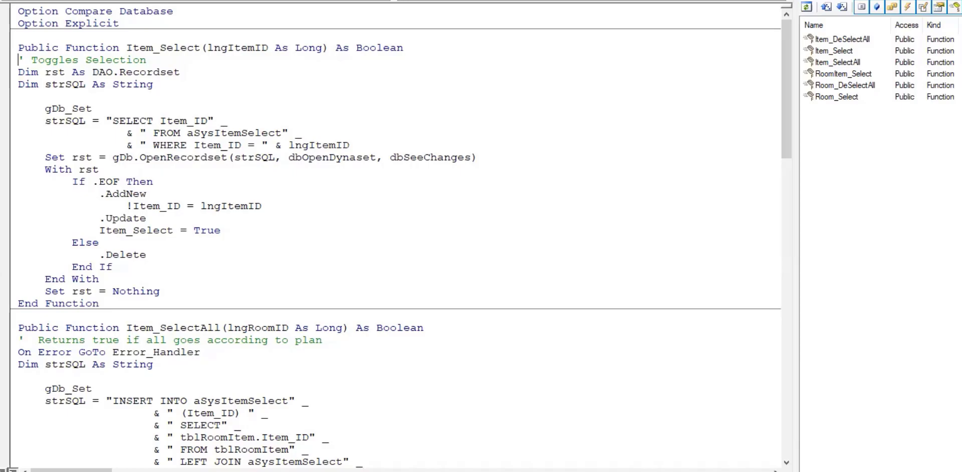
pyautogui.click(1, 0)
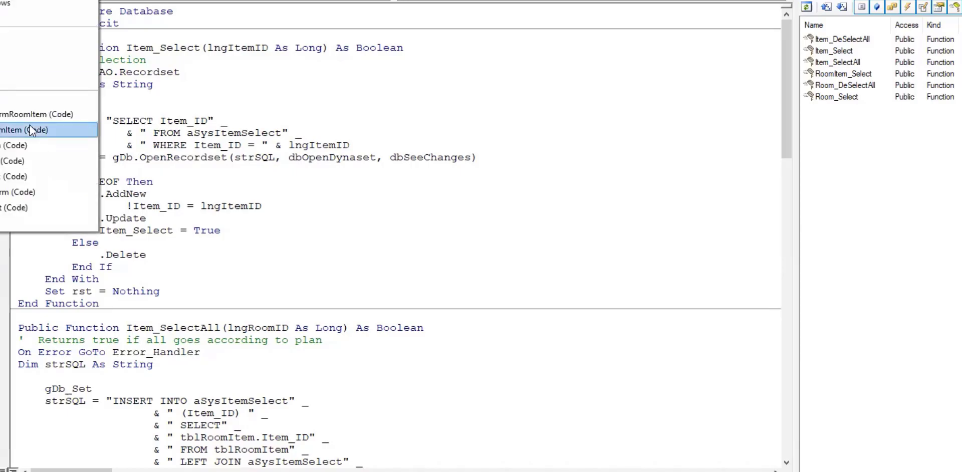
pyautogui.click(39, 117)
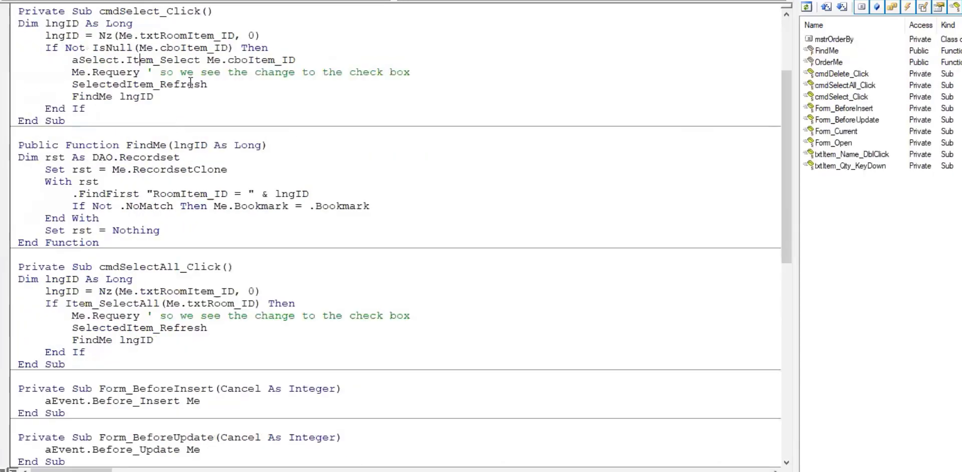
# - Go to the definition of Item_Select from the cmdSelect_Click code of the room item subform
pyautogui.click(172, 61)
pyautogui.rightClick(190, 60)
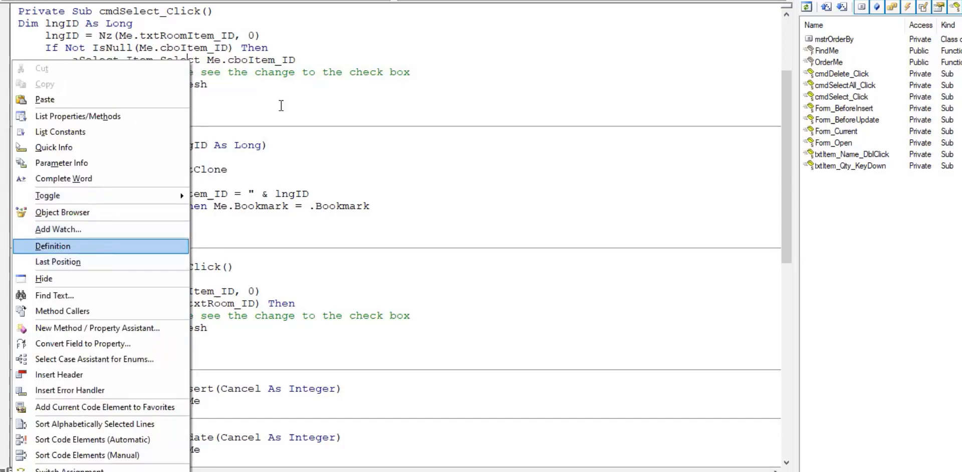
pyautogui.click(298, 59)
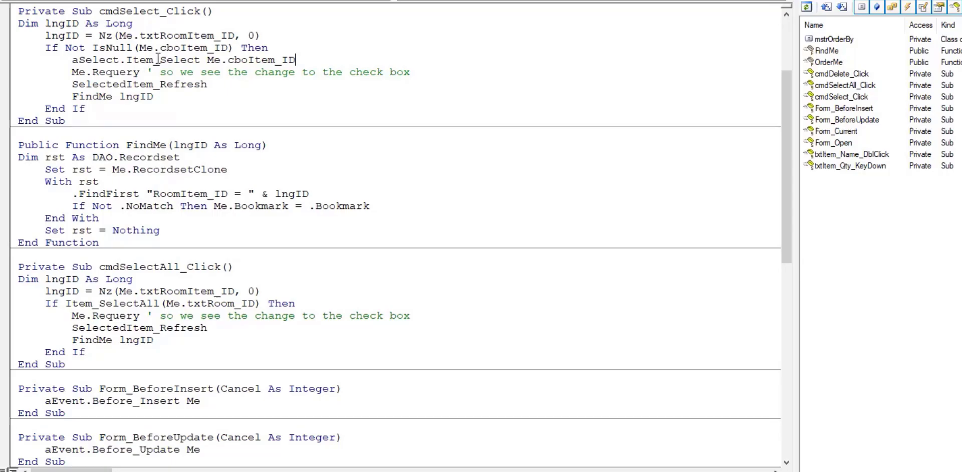
pyautogui.moveTo(153, 60)
pyautogui.mouseDown()
pyautogui.moveTo(186, 60)
pyautogui.moveTo(161, 62)
pyautogui.mouseUp()
pyautogui.click(179, 60)
pyautogui.rightClick(178, 59)
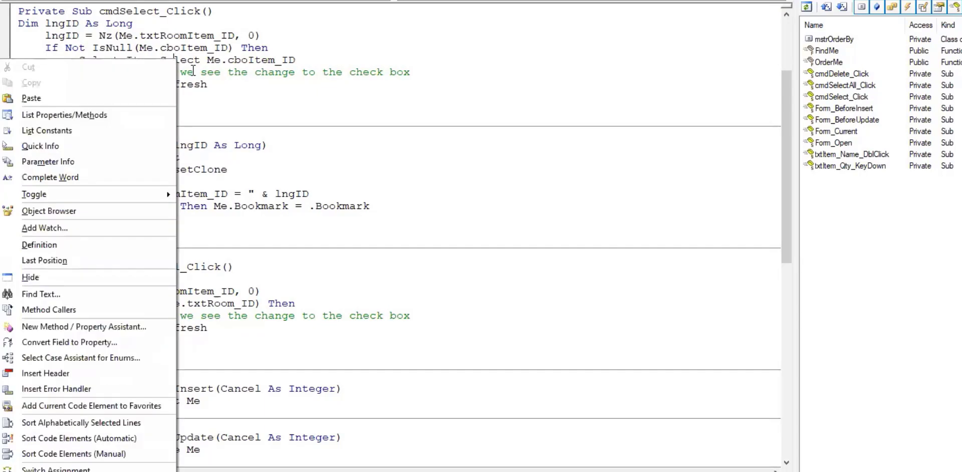
pyautogui.click(39, 244)
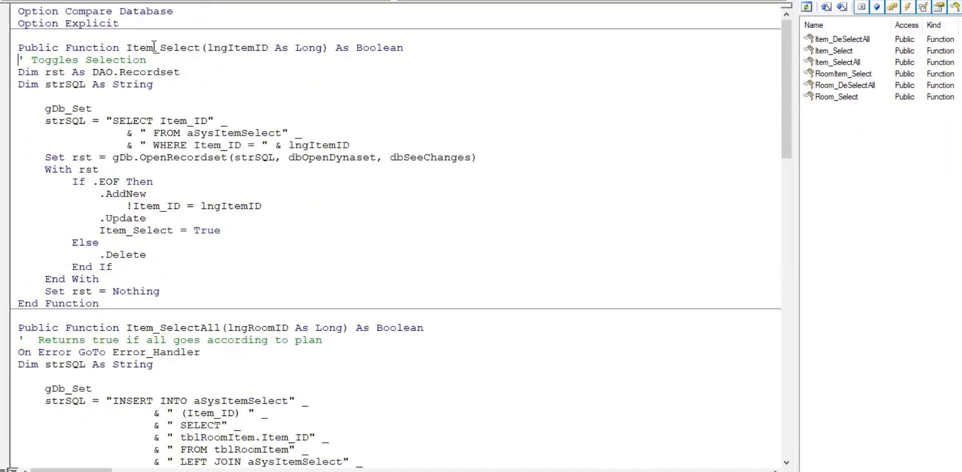
# - Examine the select and deselect functions for items, rooms and room items in the aSelect module
pyautogui.scroll(-7, 184, 188)
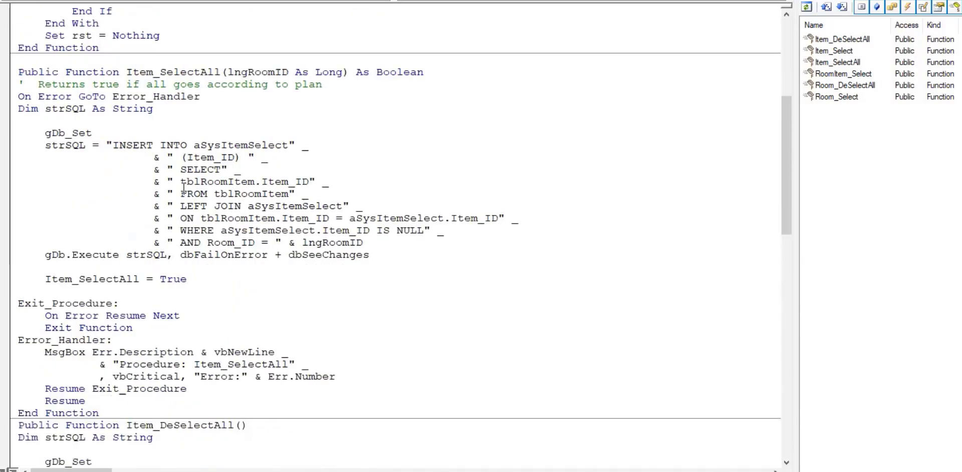
pyautogui.scroll(-8, 184, 189)
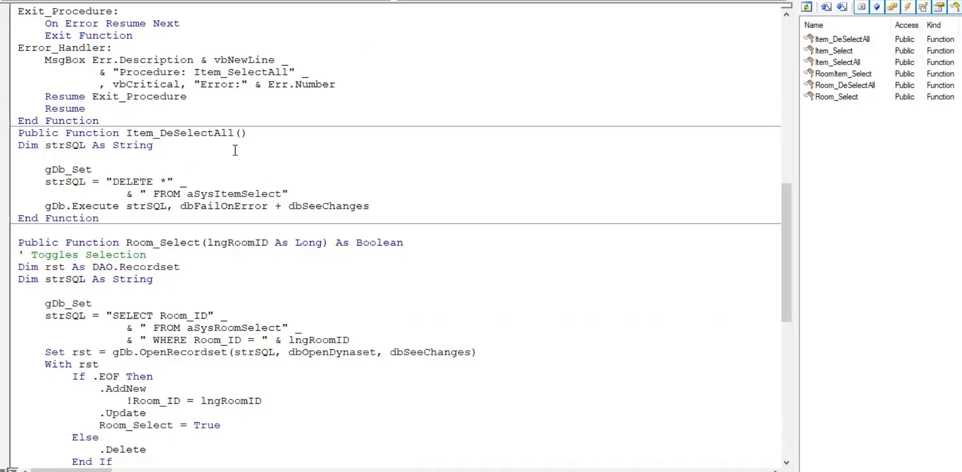
pyautogui.scroll(-1, 287, 242)
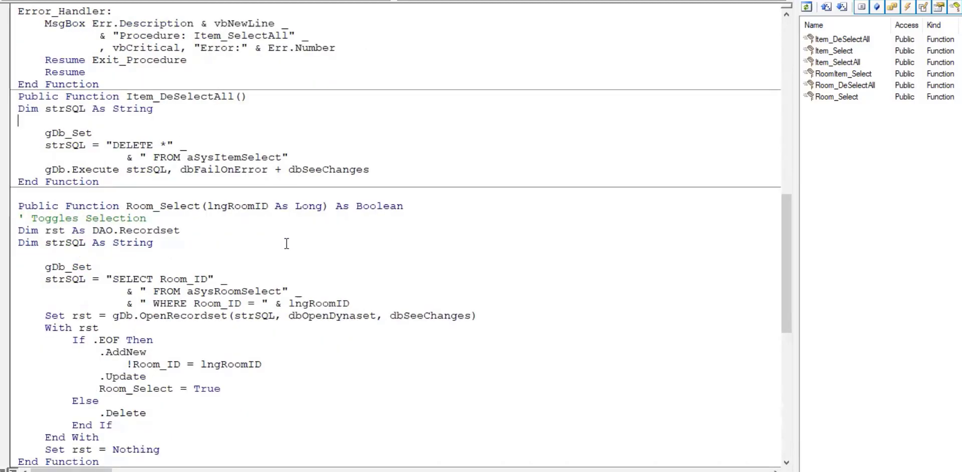
pyautogui.scroll(-2, 286, 243)
pyautogui.scroll(-2, 286, 244)
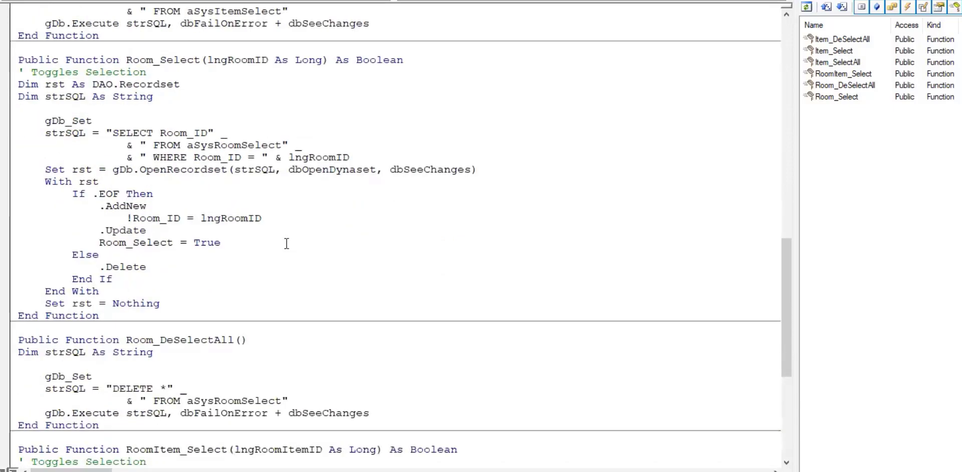
pyautogui.scroll(-2, 287, 243)
pyautogui.scroll(-2, 287, 243)
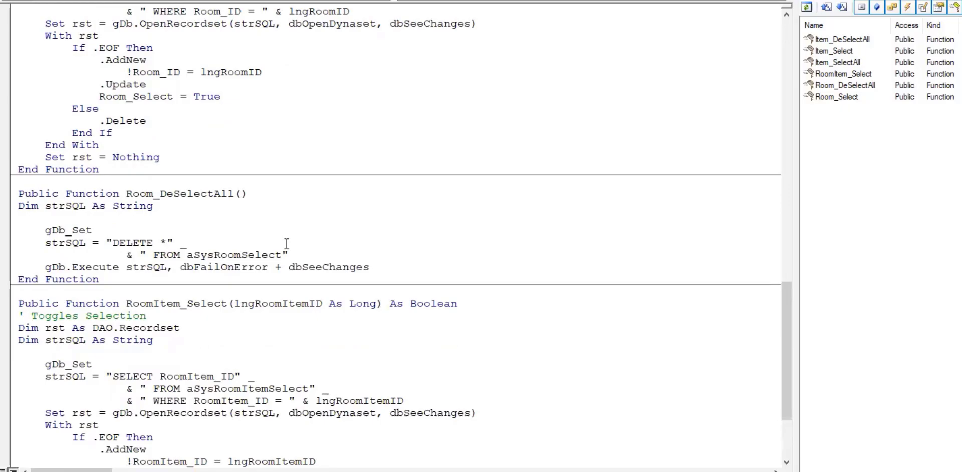
pyautogui.scroll(-3, 286, 244)
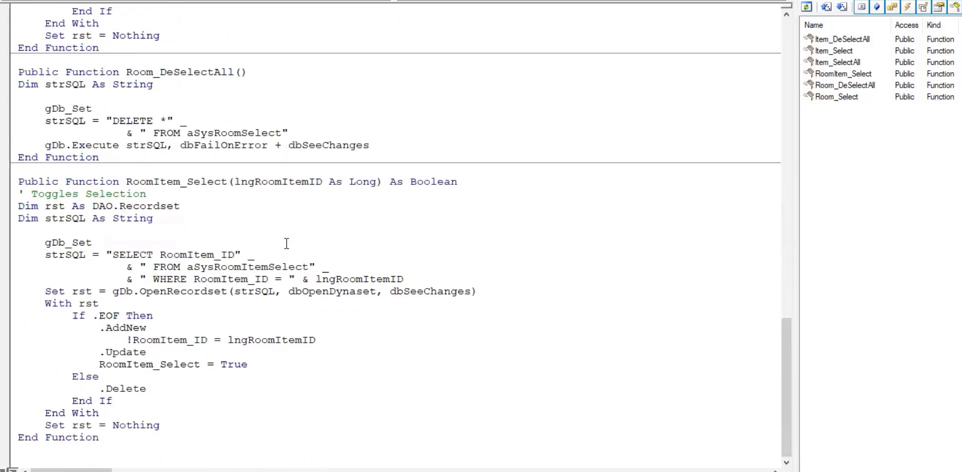
pyautogui.scroll(18, 287, 244)
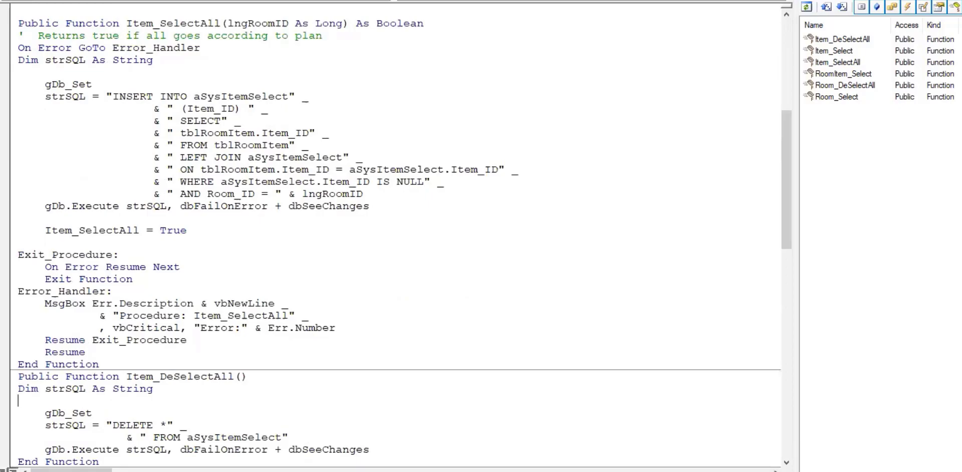
# - Switch to the frmItem code and highlight the Me.chkItem_Select assignment in cmdSelect_Click
pyautogui.hotkey('ctrl', 'F6')
pyautogui.click(266, 53)
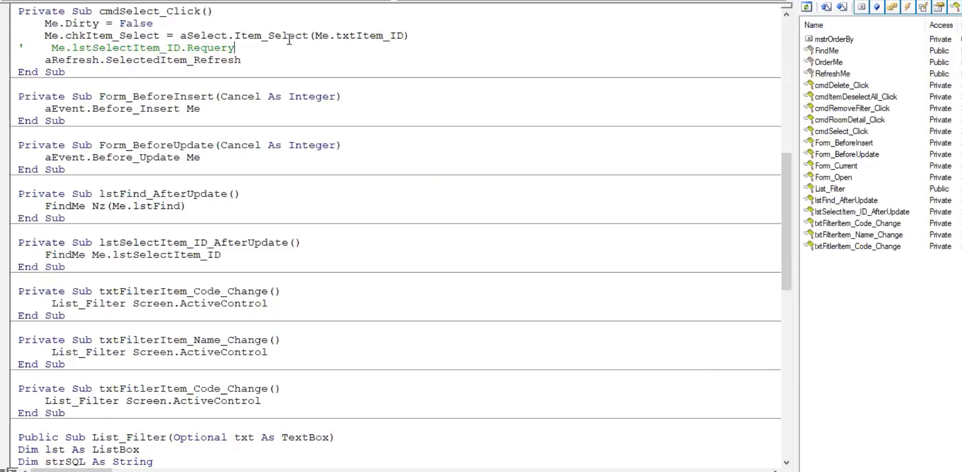
pyautogui.click(274, 35)
pyautogui.click(264, 59)
pyautogui.moveTo(57, 36); pyautogui.dragTo(179, 36)
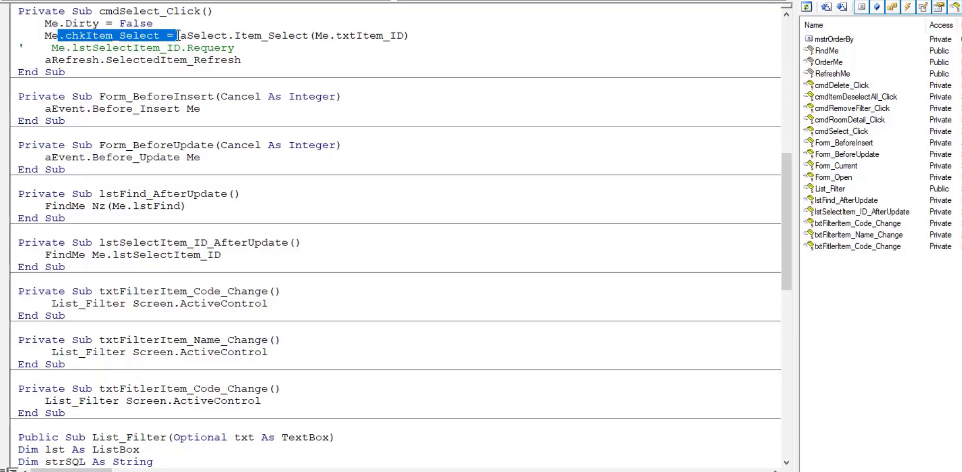
pyautogui.click(133, 48)
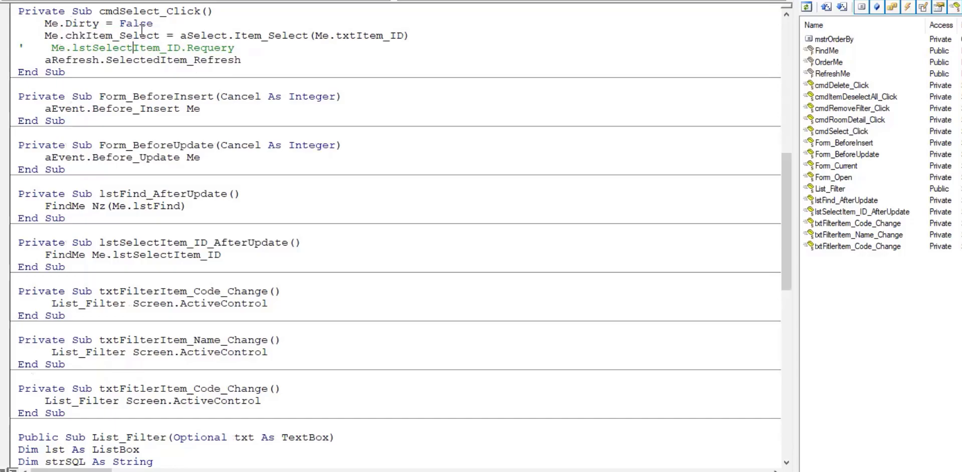
# - Look up Item_Select's definition from the frmItem code, return to that code and highlight only Me.chkItem_Select
pyautogui.rightClick(280, 33)
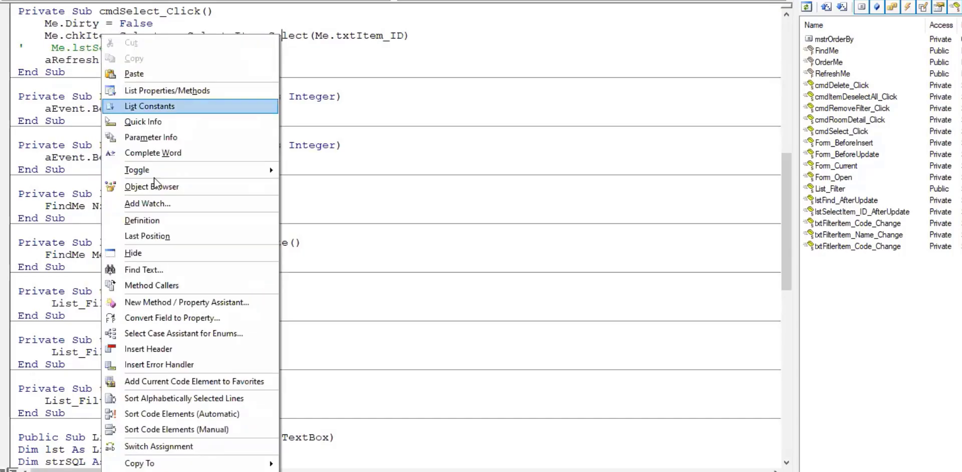
pyautogui.click(150, 221)
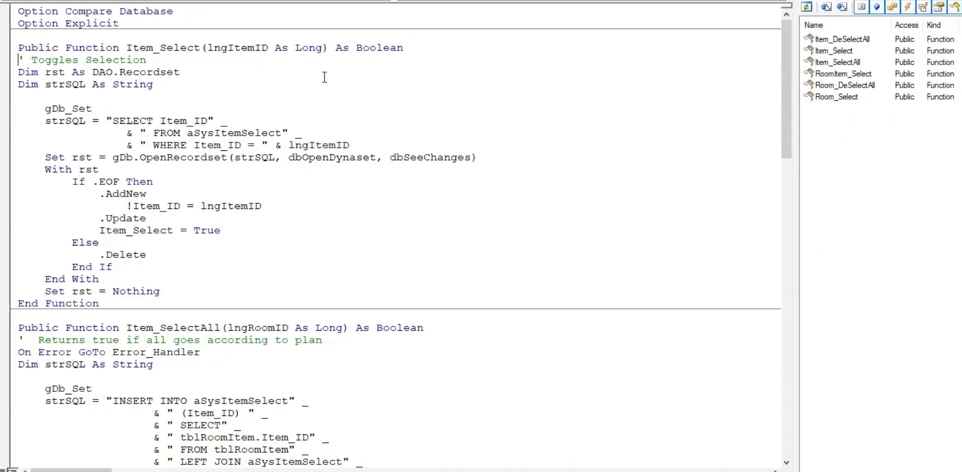
pyautogui.click(2, 0)
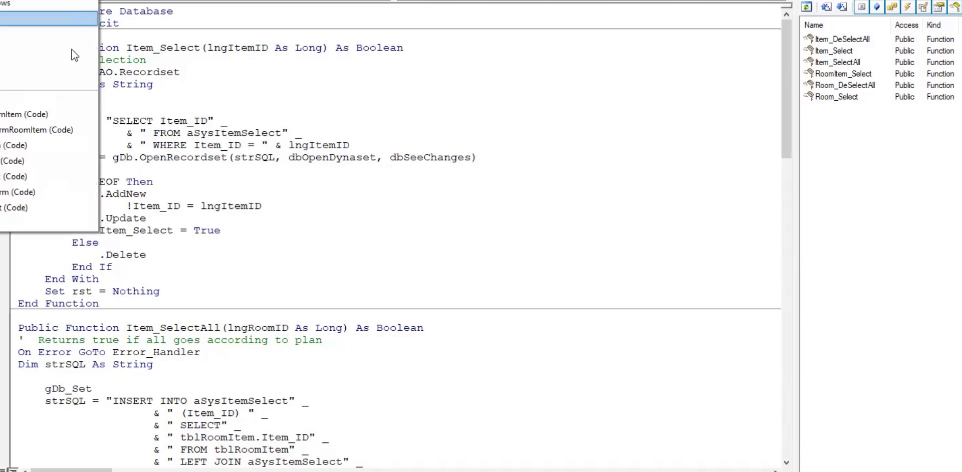
pyautogui.click(46, 115)
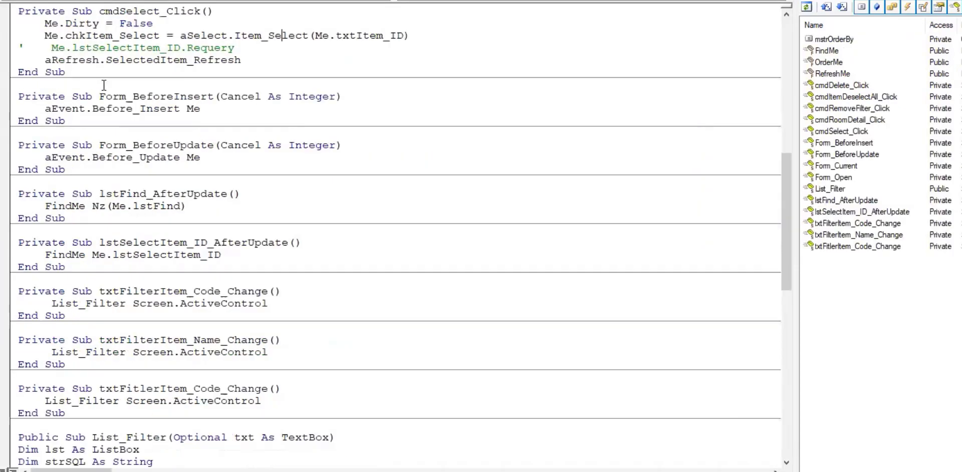
pyautogui.click(160, 34)
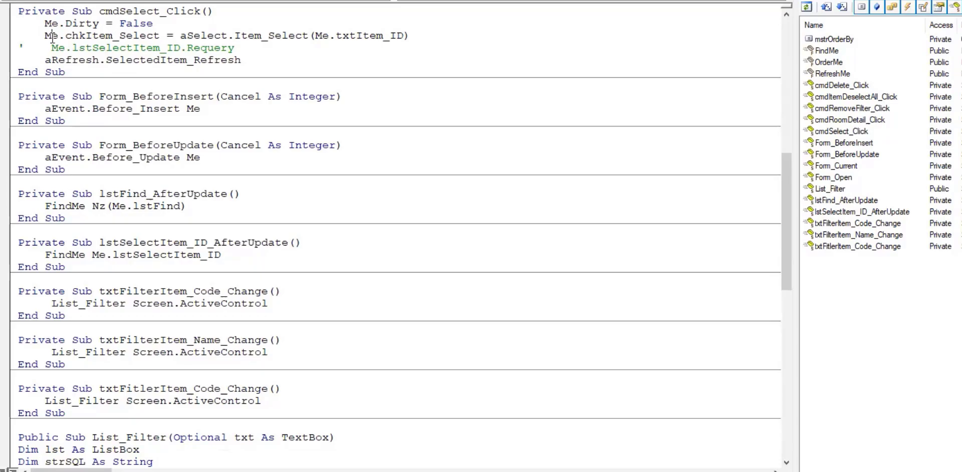
pyautogui.moveTo(45, 35); pyautogui.dragTo(160, 35)
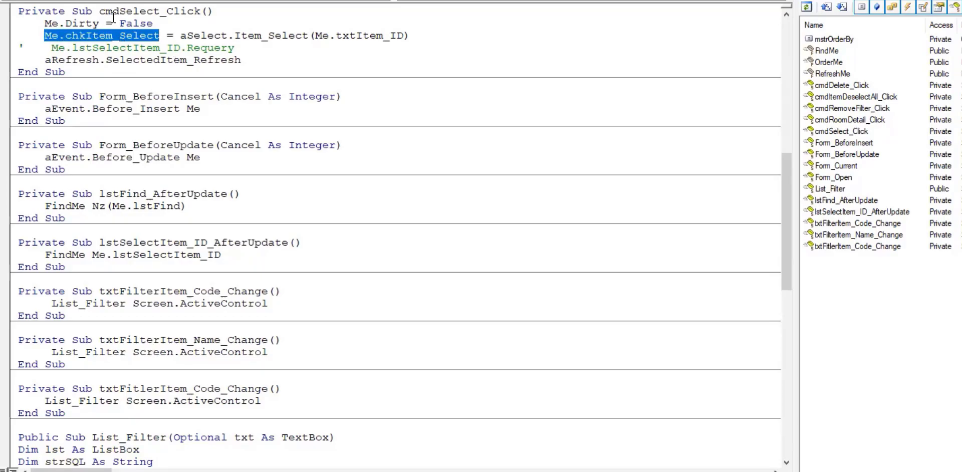
# - Switch to the sfrmRoomItem code, review its procedures and go to the FindMe function
pyautogui.hotkey('alt', 'w')
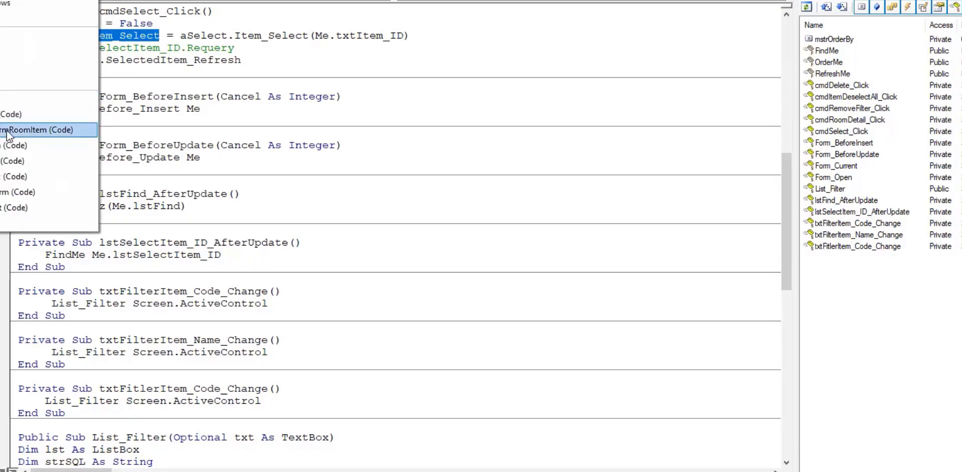
pyautogui.click(30, 130)
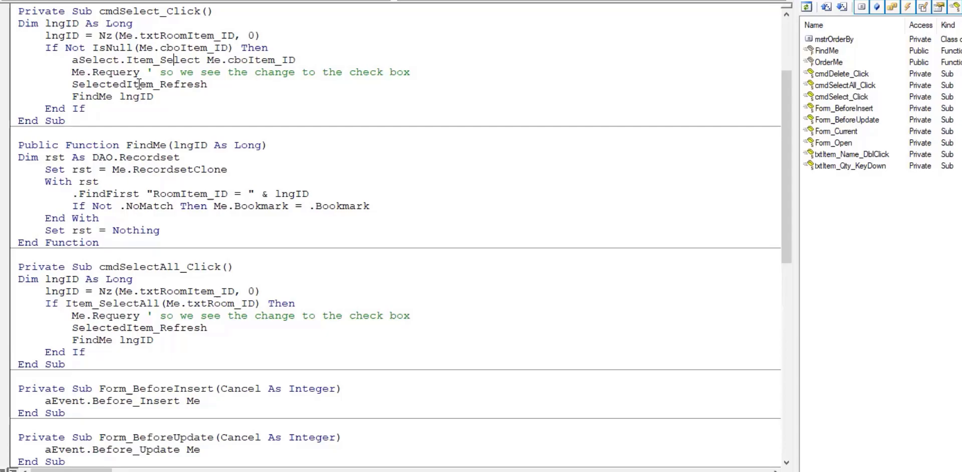
pyautogui.click(229, 96)
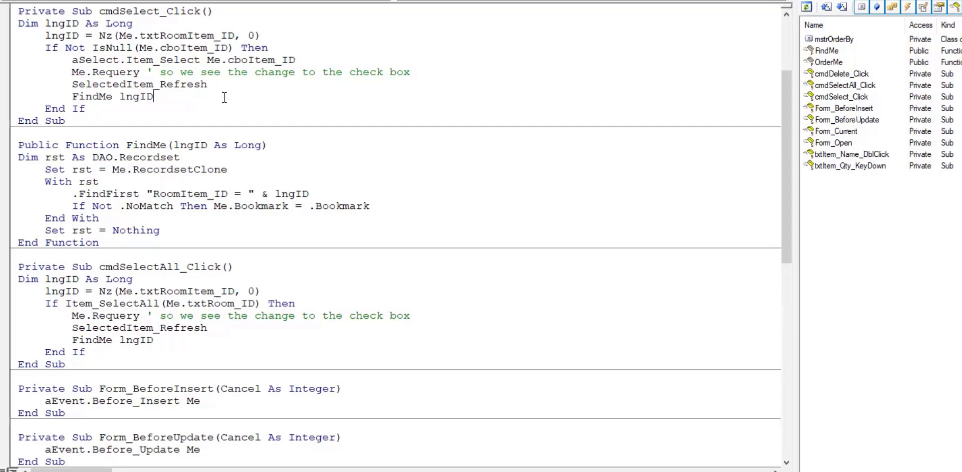
pyautogui.click(243, 181)
pyautogui.rightClick(101, 96)
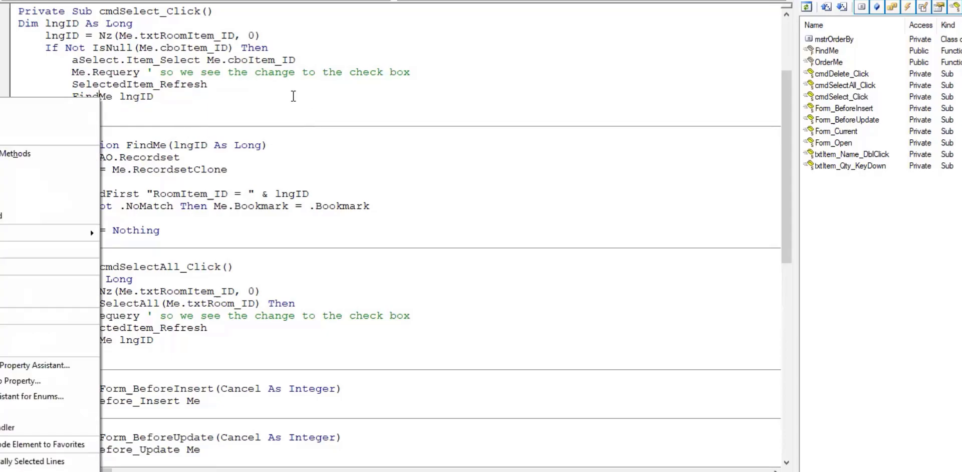
pyautogui.click(258, 85)
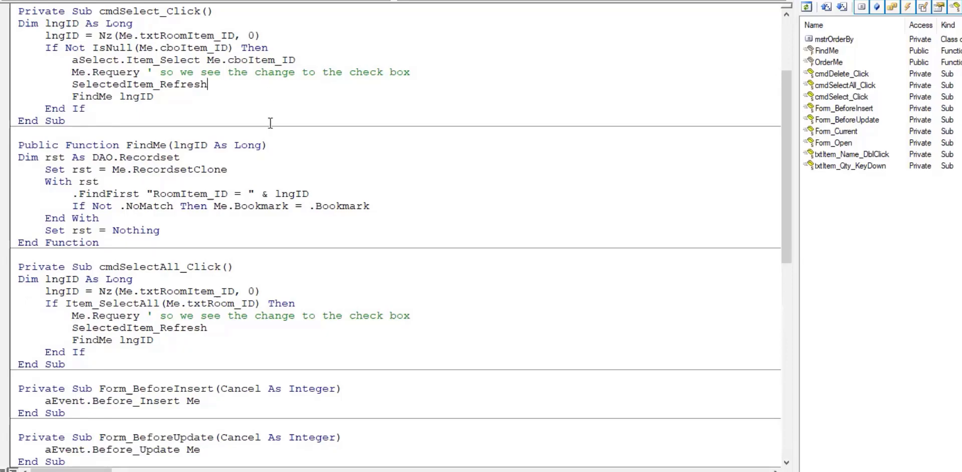
pyautogui.scroll(-12, 307, 225)
pyautogui.scroll(11, 324, 217)
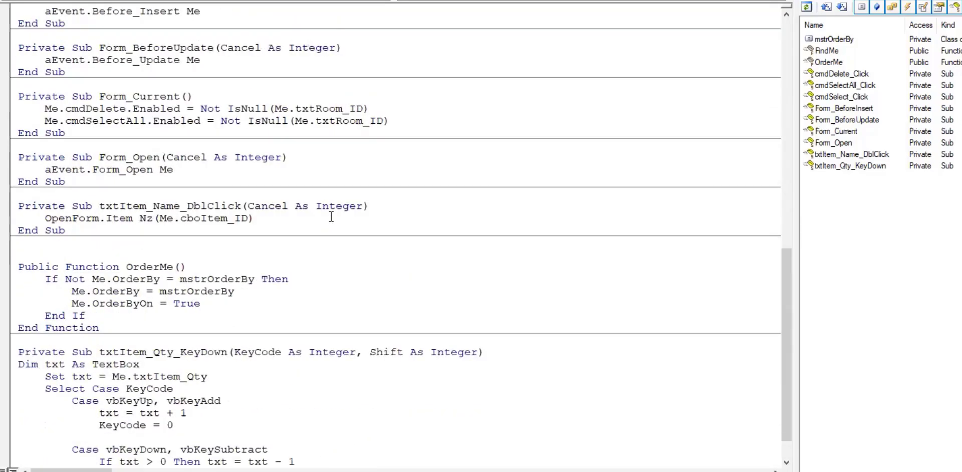
pyautogui.scroll(5, 331, 218)
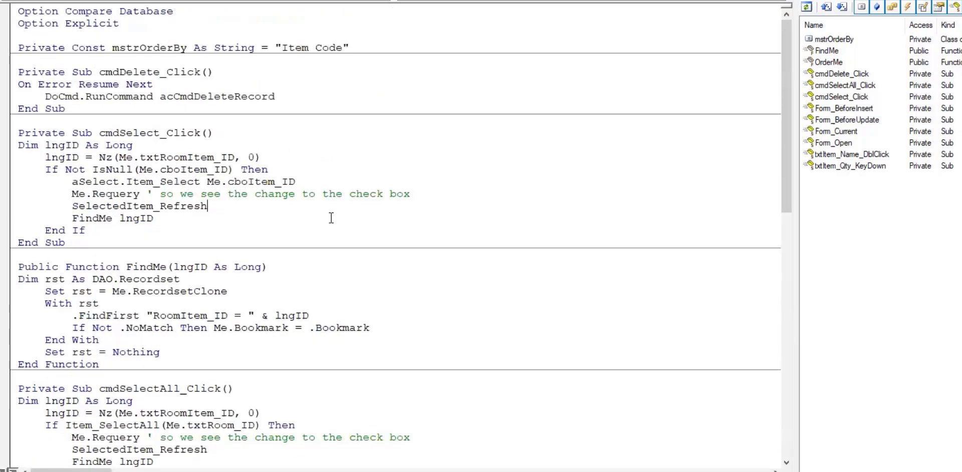
pyautogui.doubleClick(837, 49)
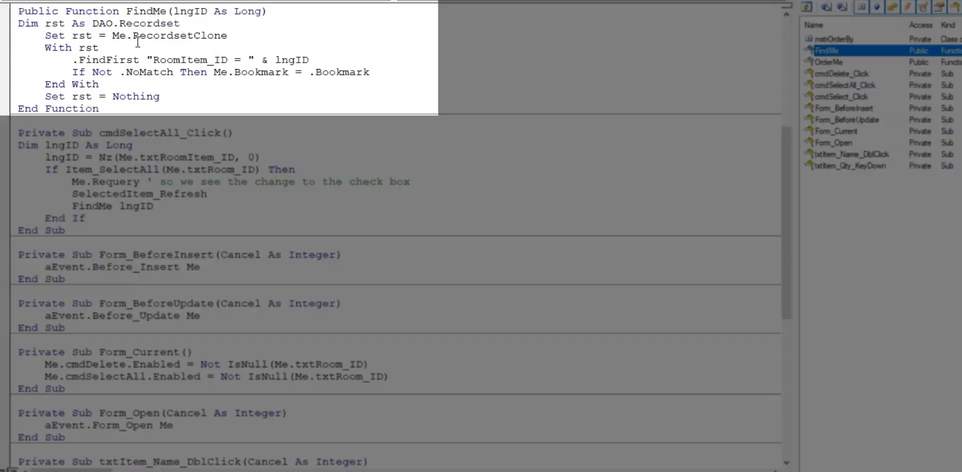
# - Examine how FindMe searches the RecordsetClone, highlighting the .NoMatch property in its If condition
pyautogui.click(137, 44)
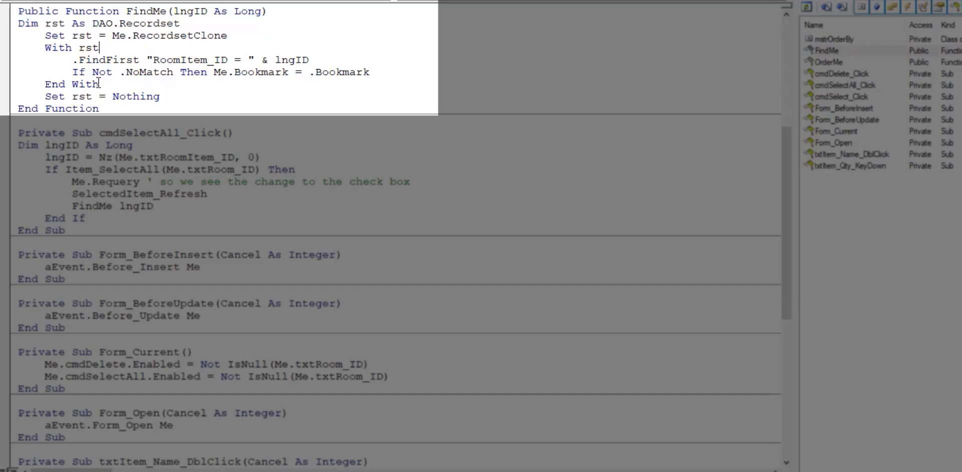
pyautogui.moveTo(119, 72); pyautogui.dragTo(175, 70)
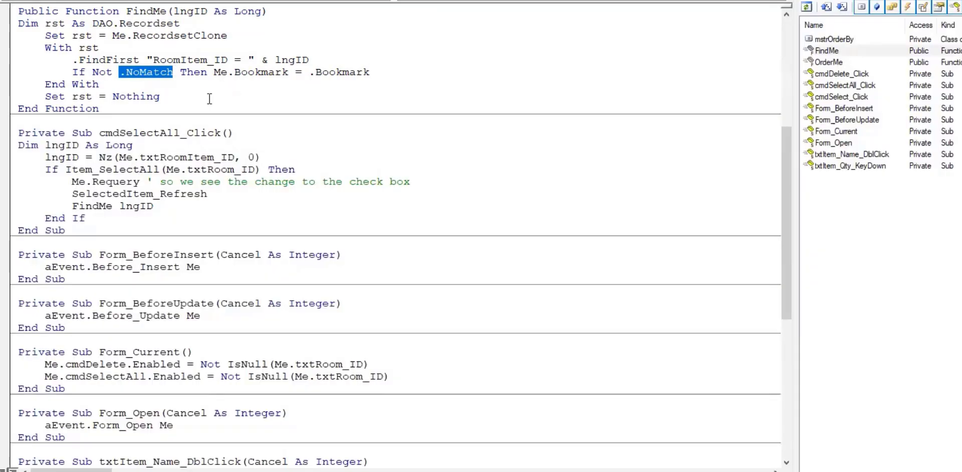
pyautogui.click(177, 94)
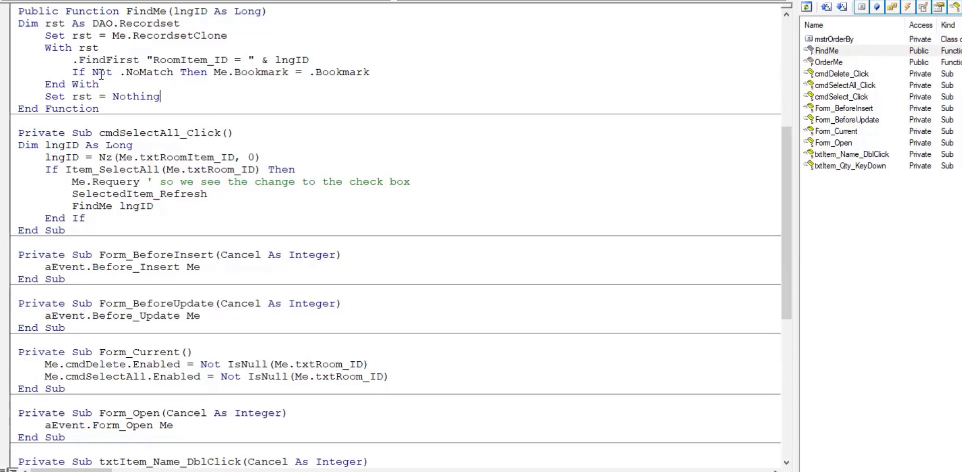
pyautogui.click(153, 86)
pyautogui.scroll(4, 217, 211)
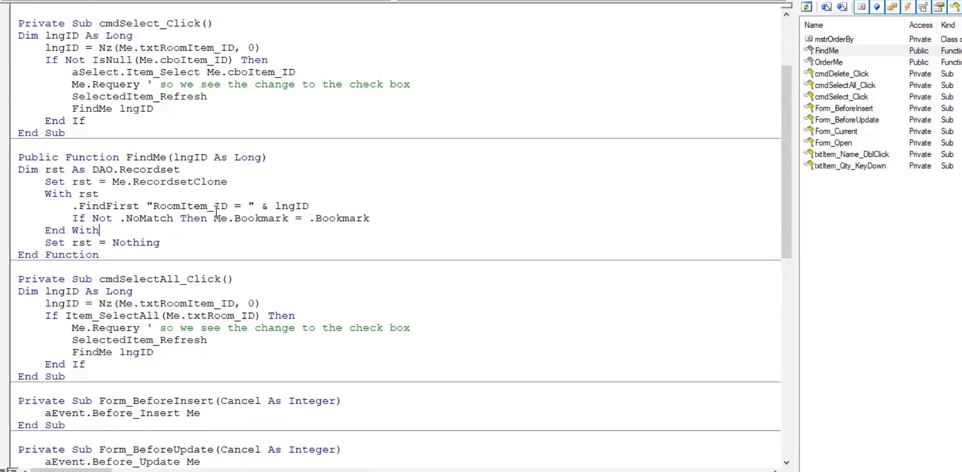
# - Replace .NoMatch in FindMe's If condition with a bare dot and browse the recordset's properties and methods down to MoveLast
pyautogui.click(166, 218)
pyautogui.press('BackSpace')
pyautogui.press('BackSpace')
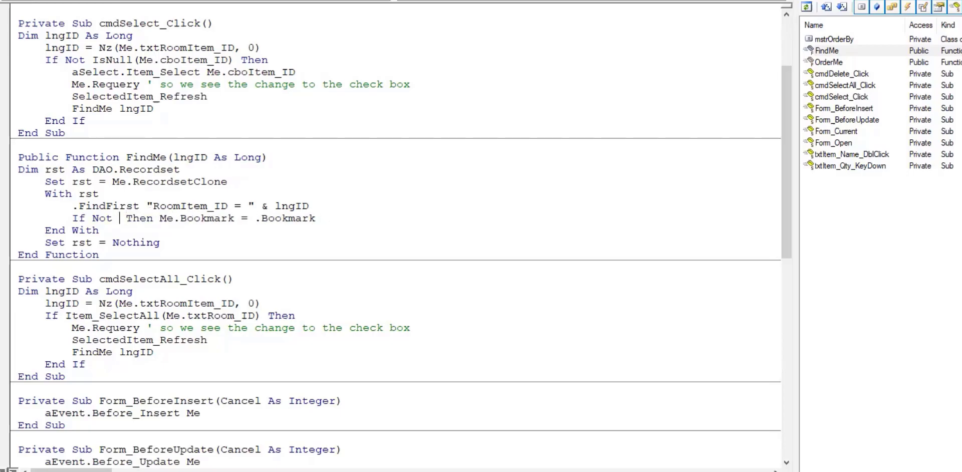
pyautogui.write('.')
pyautogui.press('Down')
pyautogui.press('Down')
pyautogui.press('Down')
pyautogui.press('Down')
pyautogui.press('Down')
pyautogui.press('Down')
pyautogui.press('Down')
pyautogui.press('Down')
pyautogui.press('Down')
pyautogui.press('Down')
pyautogui.press('Down')
pyautogui.press('Down')
pyautogui.press('Down')
pyautogui.press('Down')
pyautogui.press('Down')
pyautogui.press('Down')
pyautogui.press('Down')
pyautogui.press('Down')
pyautogui.press('Down')
pyautogui.press('Down')
pyautogui.press('Down')
pyautogui.press('Down')
pyautogui.press('Down')
pyautogui.press('Down')
pyautogui.press('Down')
pyautogui.press('Down')
pyautogui.press('Down')
pyautogui.press('Down')
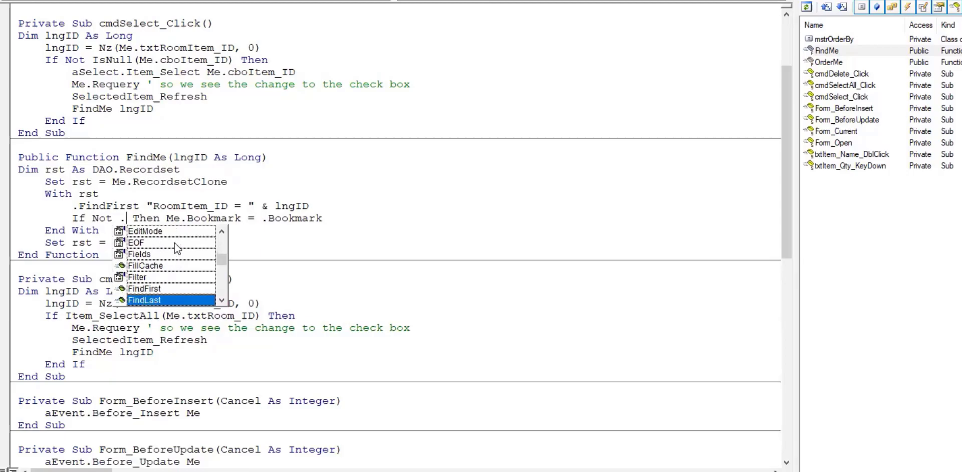
pyautogui.press('Down')
pyautogui.press('Down')
pyautogui.press('Down')
pyautogui.press('Down')
pyautogui.press('Down')
pyautogui.press('Down')
pyautogui.press('Down')
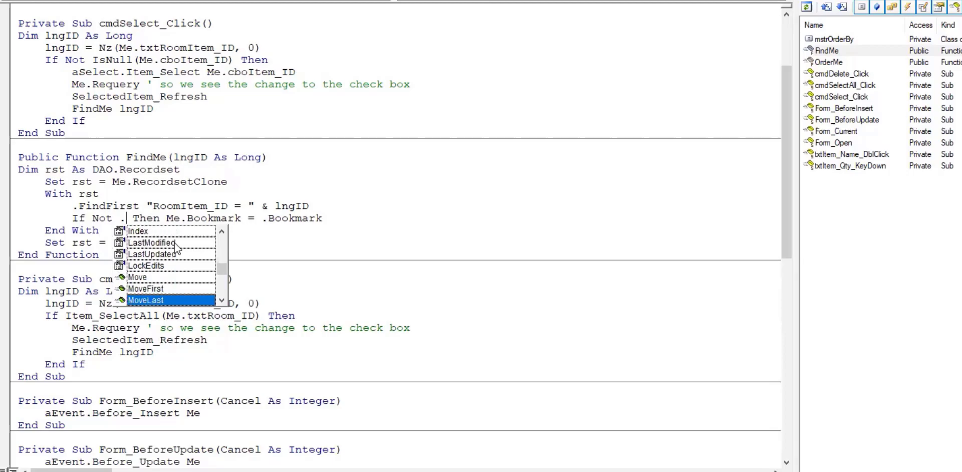
pyautogui.press('Escape')
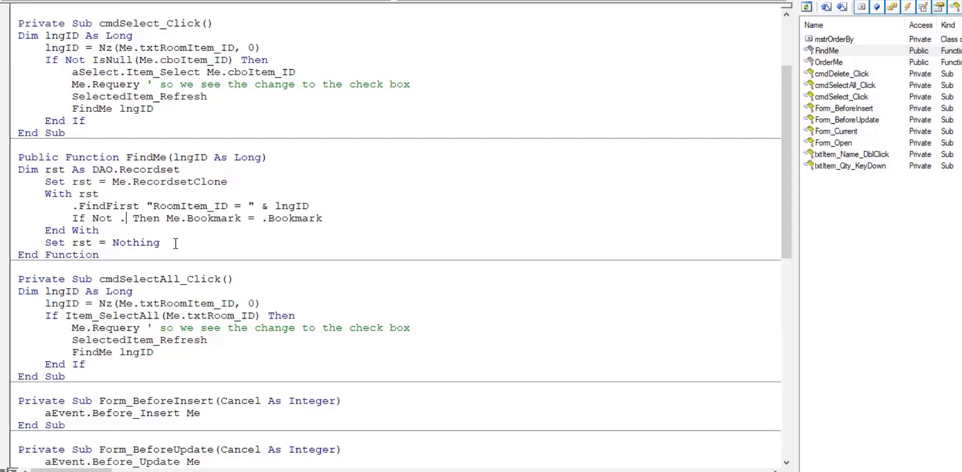
# - Undo the edit to .NoMatch in FindMe's If condition and clear the text selection
pyautogui.hotkey('ctrl', 'z')
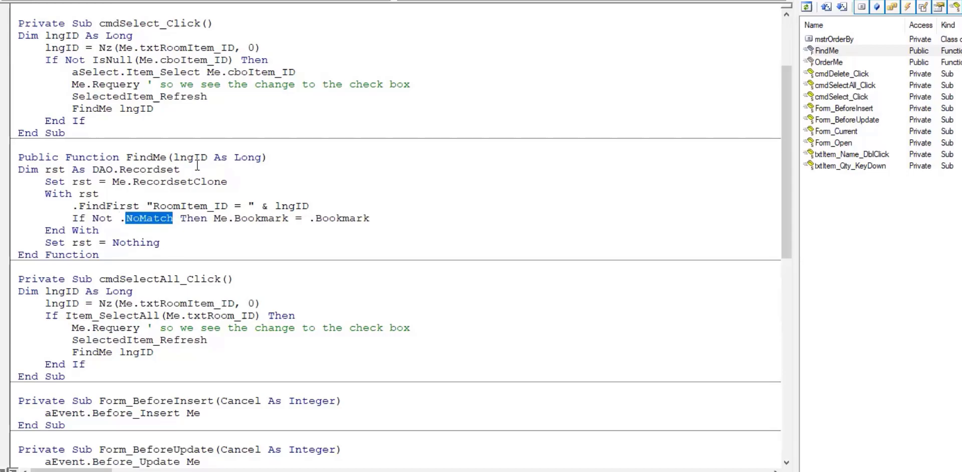
pyautogui.click(216, 194)
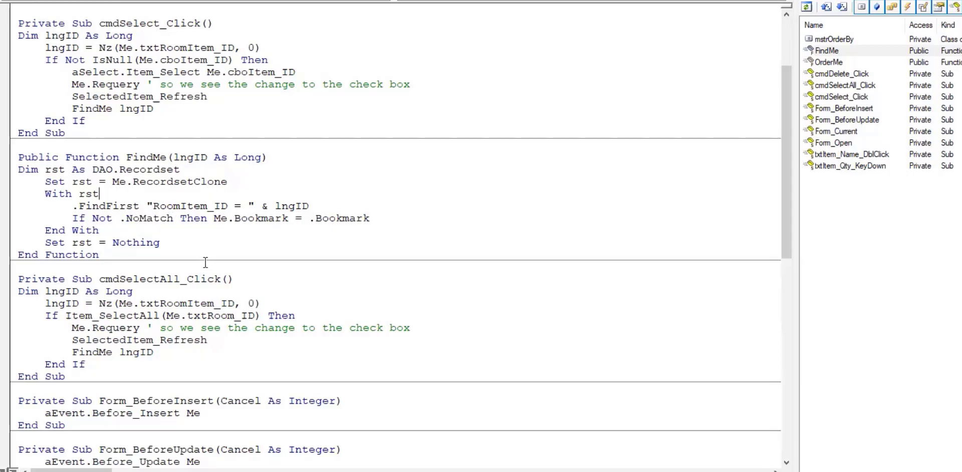
pyautogui.scroll(-1, 205, 262)
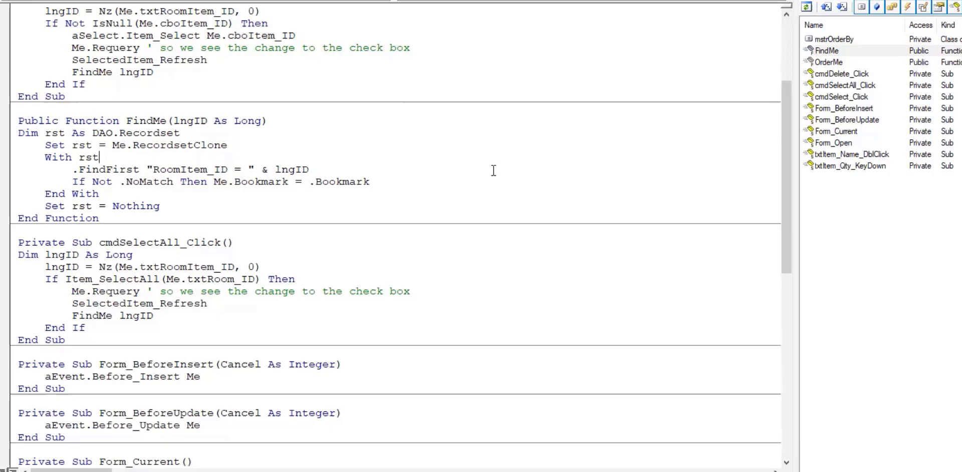
pyautogui.click(334, 145)
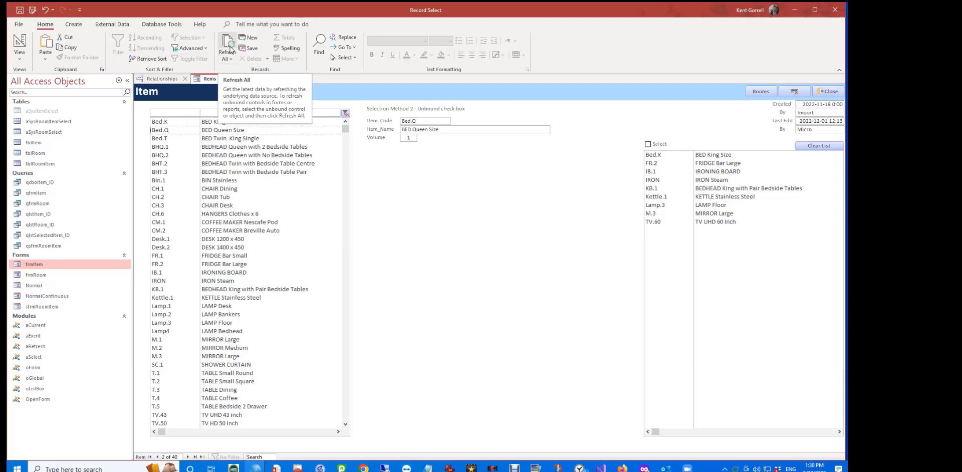
# - Refresh all data in the Items form, view the Room Items on the Rooms form and return to Items
pyautogui.click(231, 52)
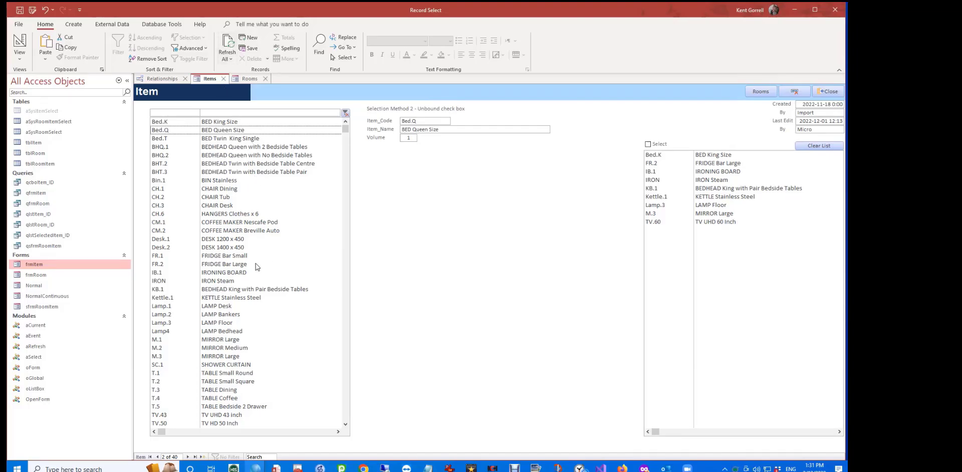
pyautogui.click(250, 81)
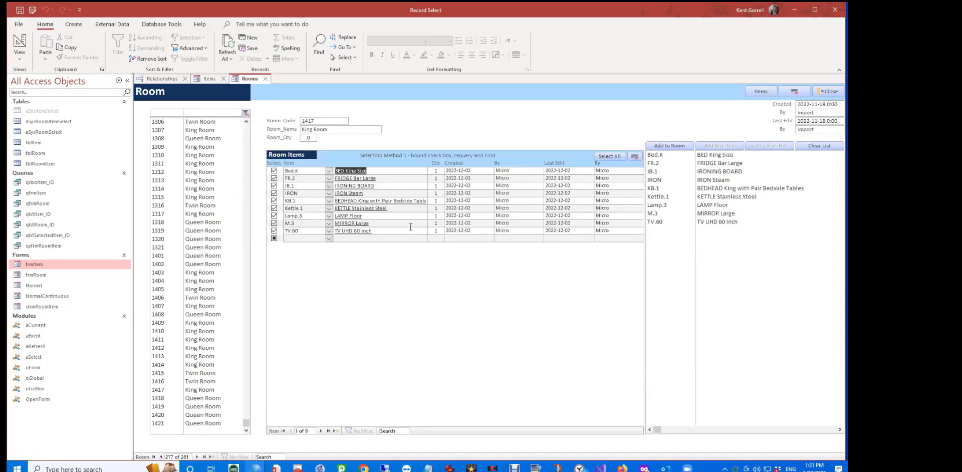
pyautogui.click(424, 218)
pyautogui.click(209, 80)
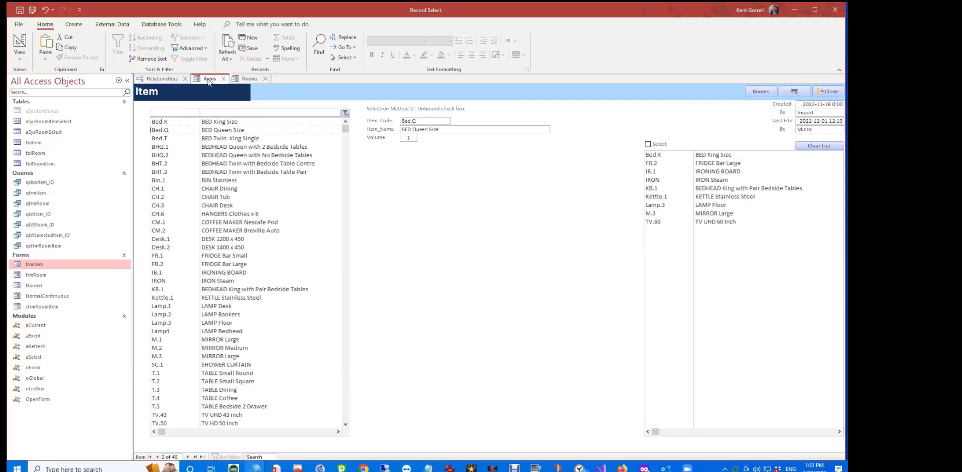
# - Open the Items form in Design View and inspect the event properties of the Item_Code text box, the form and its Detail section
pyautogui.rightClick(209, 81)
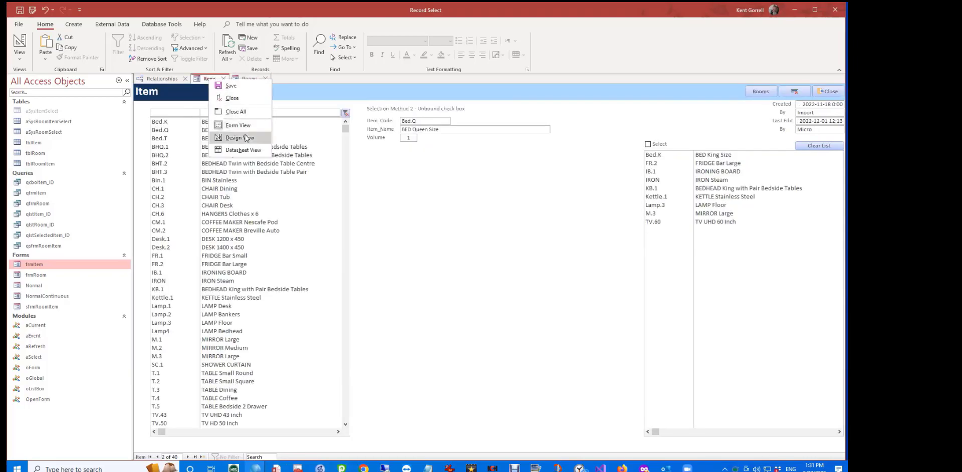
pyautogui.click(245, 135)
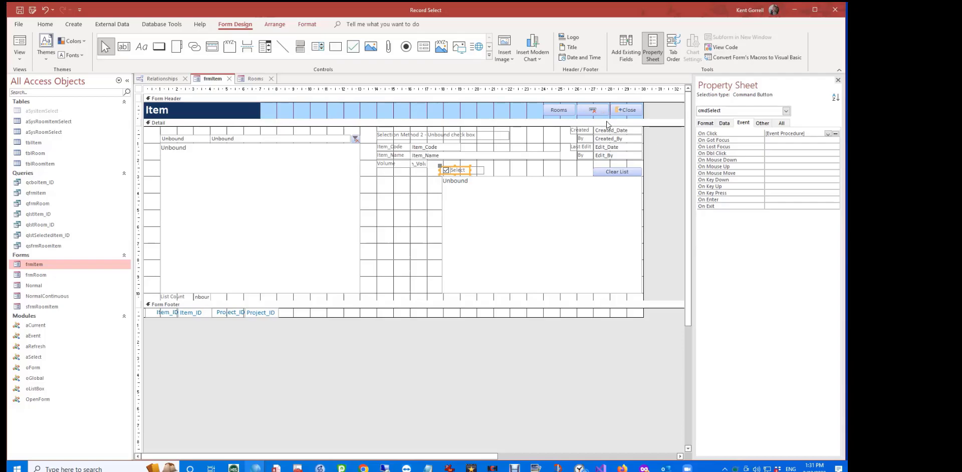
pyautogui.click(439, 147)
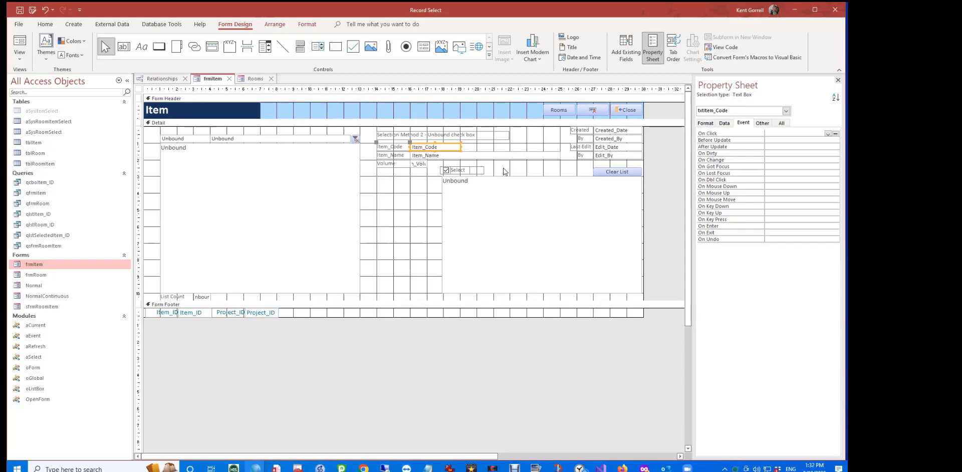
pyautogui.click(671, 157)
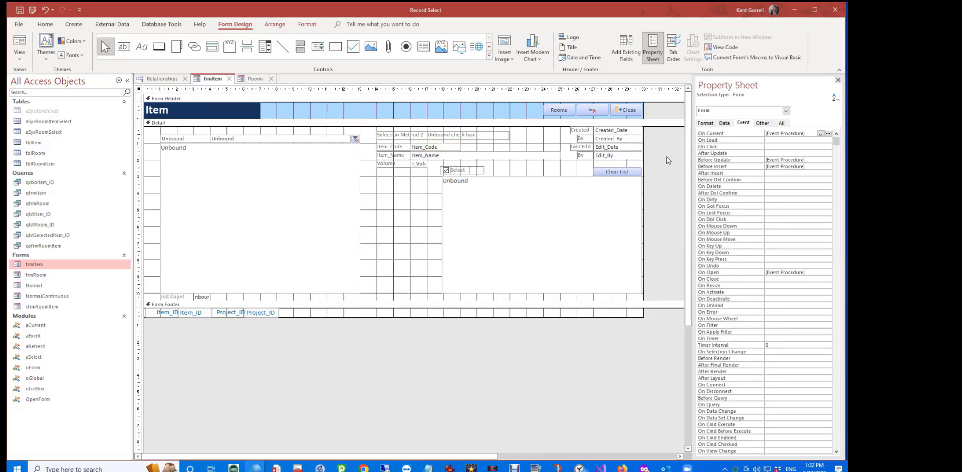
pyautogui.click(473, 148)
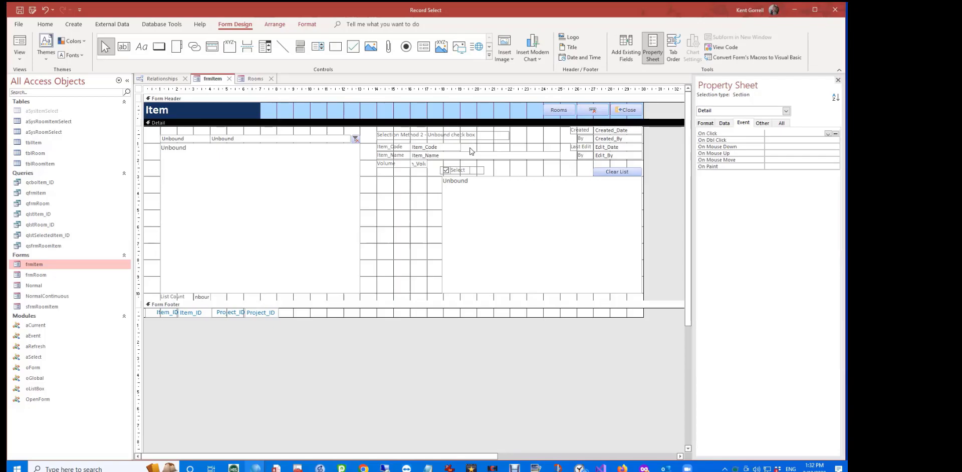
pyautogui.click(416, 147)
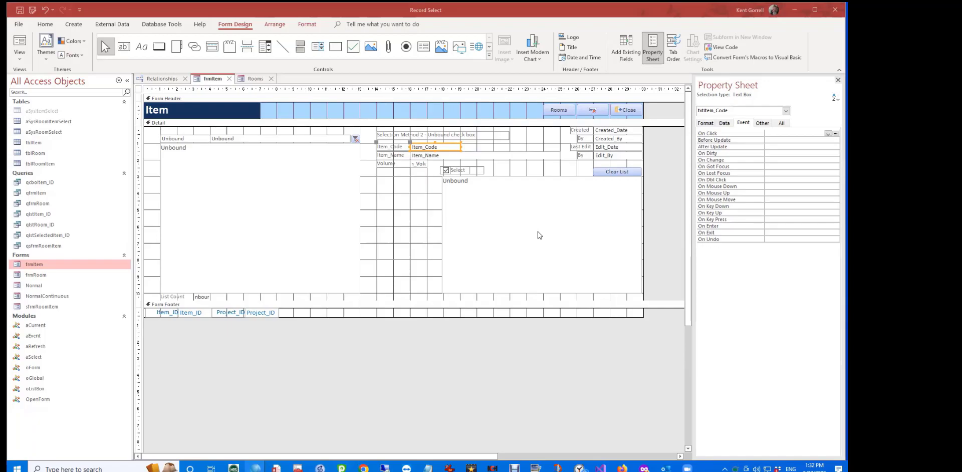
pyautogui.click(383, 200)
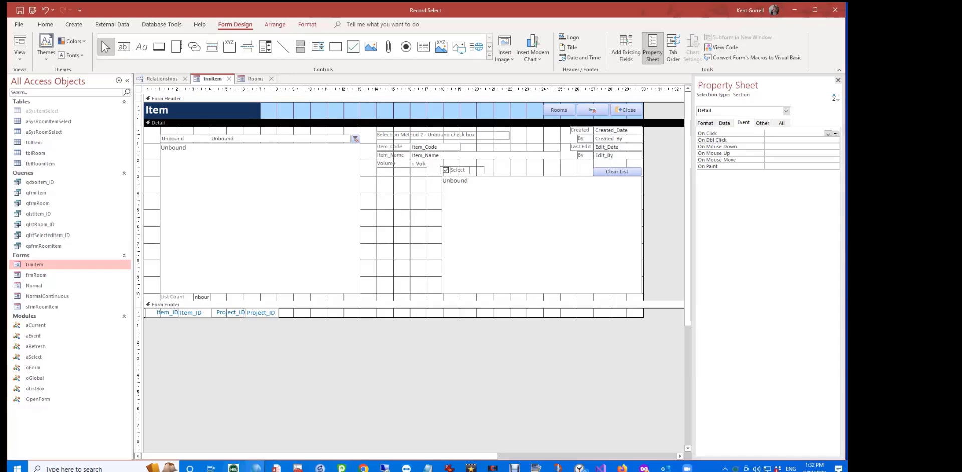
pyautogui.click(354, 348)
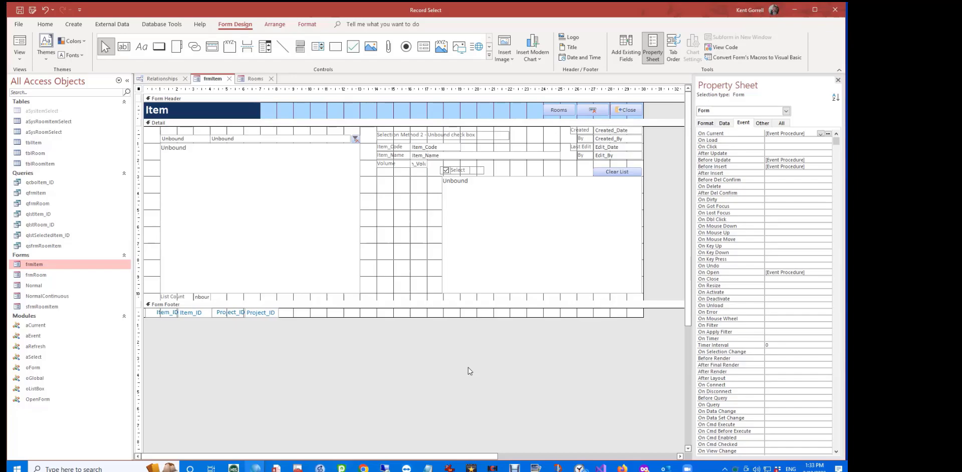
# - Switch frmItem to Form View and look through the item list to its end and back to its start
pyautogui.click(20, 45)
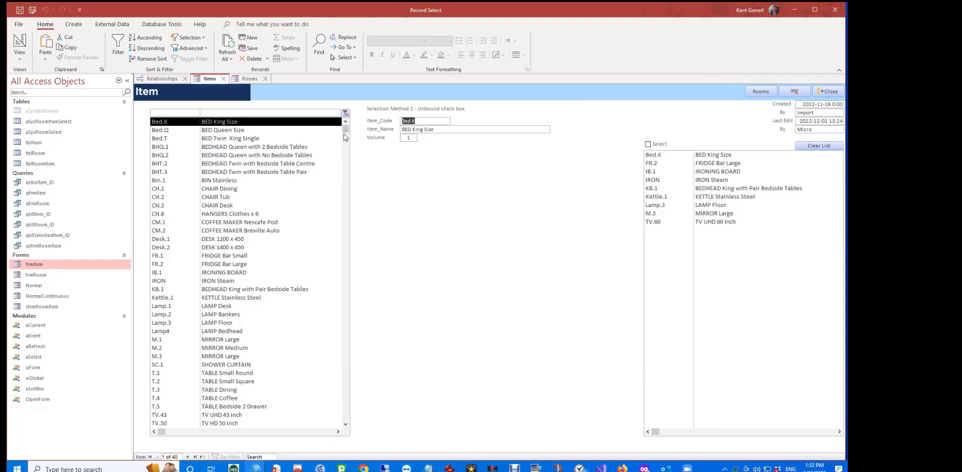
pyautogui.scroll(-1, 348, 155)
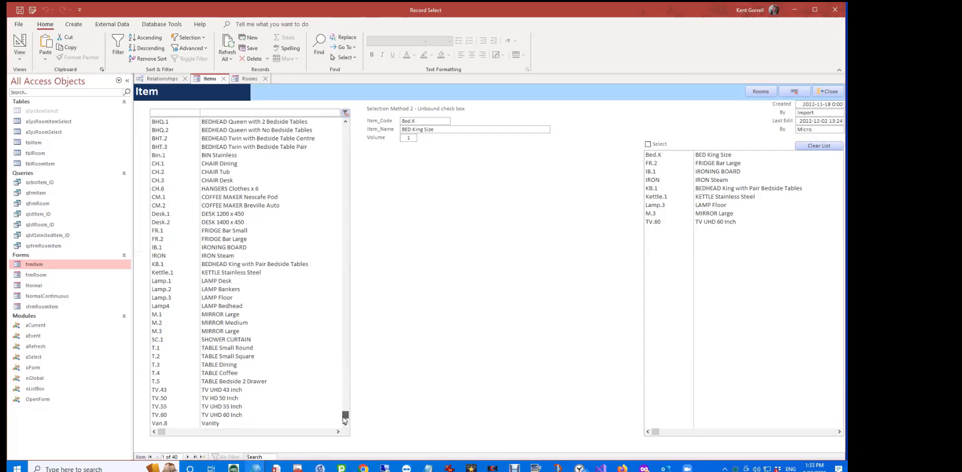
pyautogui.scroll(1, 330, 185)
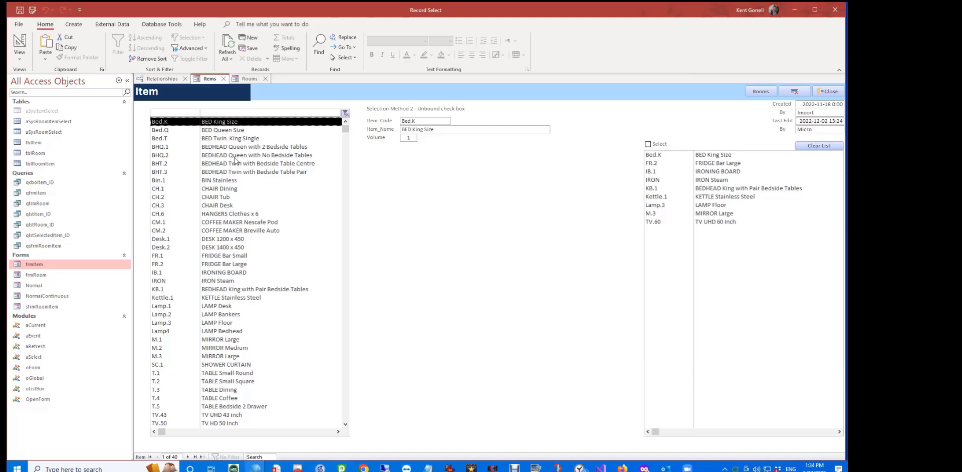
# - Return frmItem to Design View, open its Before Update event procedure and go to the definition of aEvent.Before_Update
pyautogui.rightClick(225, 89)
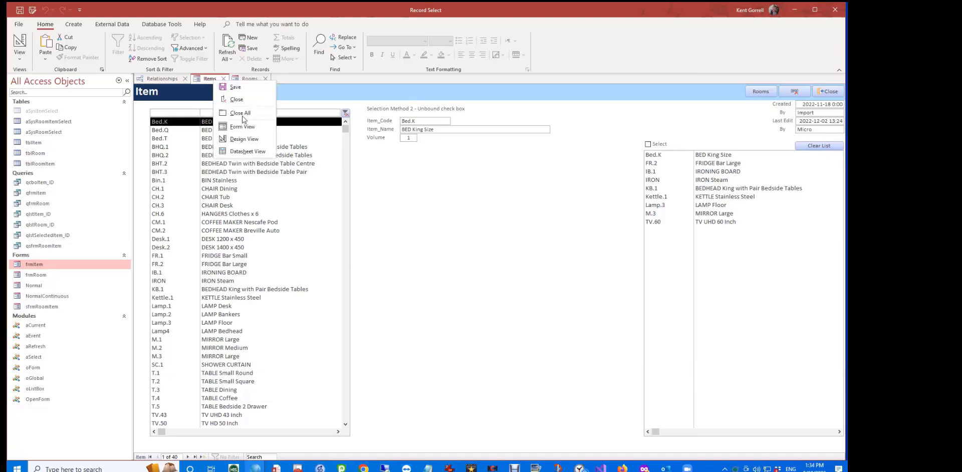
pyautogui.click(257, 139)
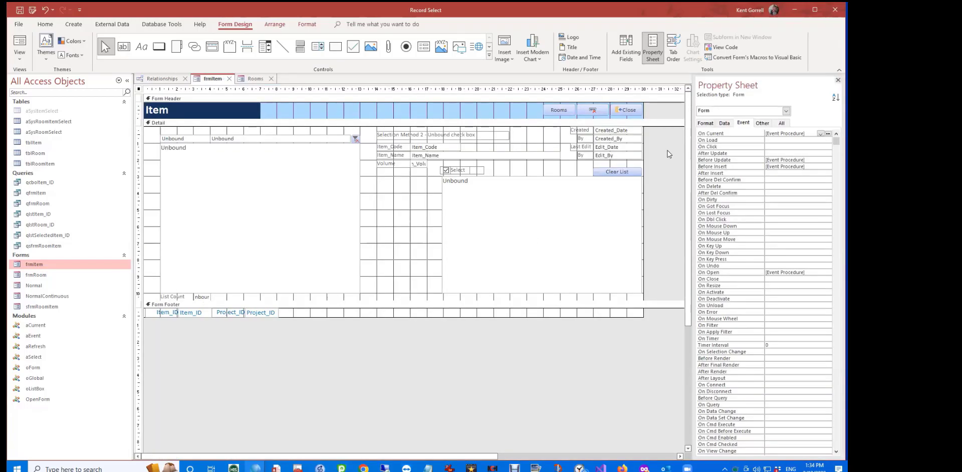
pyautogui.click(794, 160)
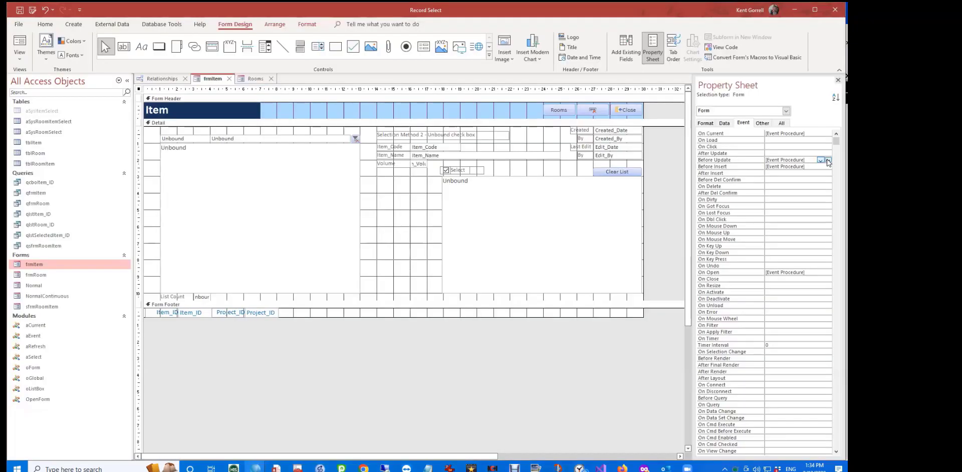
pyautogui.click(830, 159)
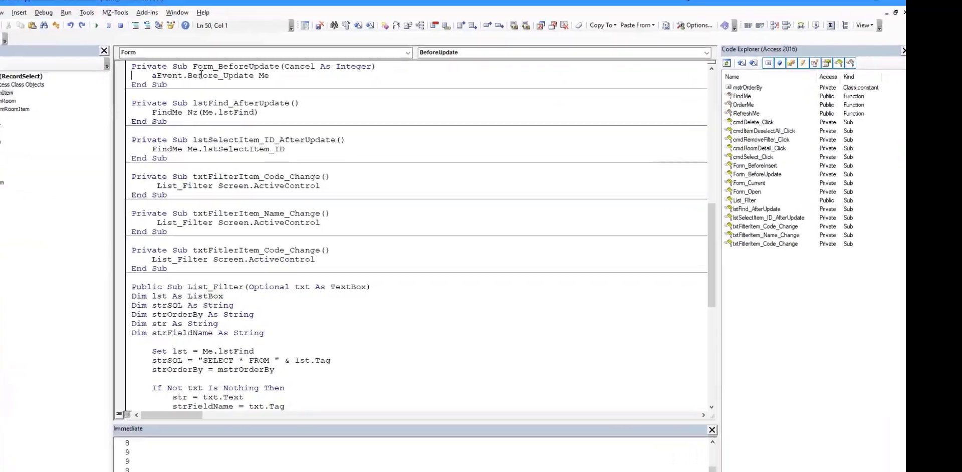
pyautogui.rightClick(207, 78)
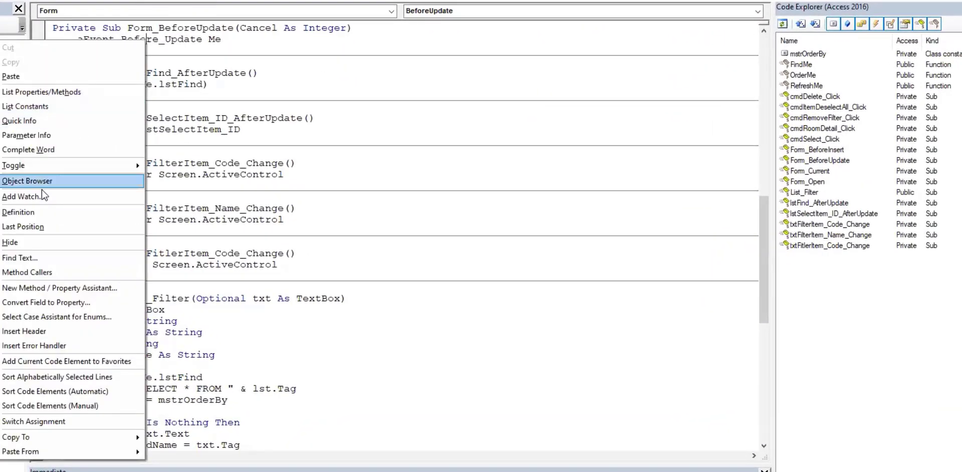
pyautogui.click(49, 212)
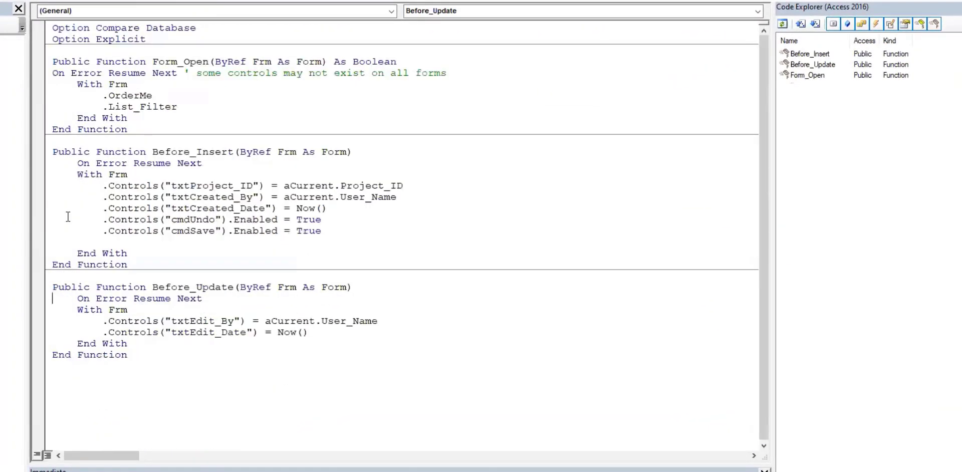
# - Highlight the txtEdit_By and txtEdit_Date assignments in Before_Update, followed by the whole block of control statements in Before_Insert
pyautogui.moveTo(309, 332); pyautogui.dragTo(28, 321)
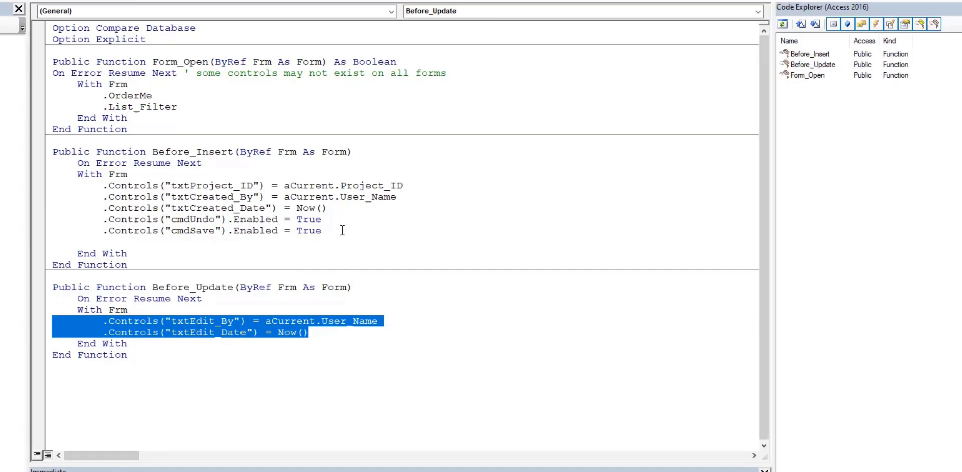
pyautogui.moveTo(342, 231); pyautogui.dragTo(56, 187)
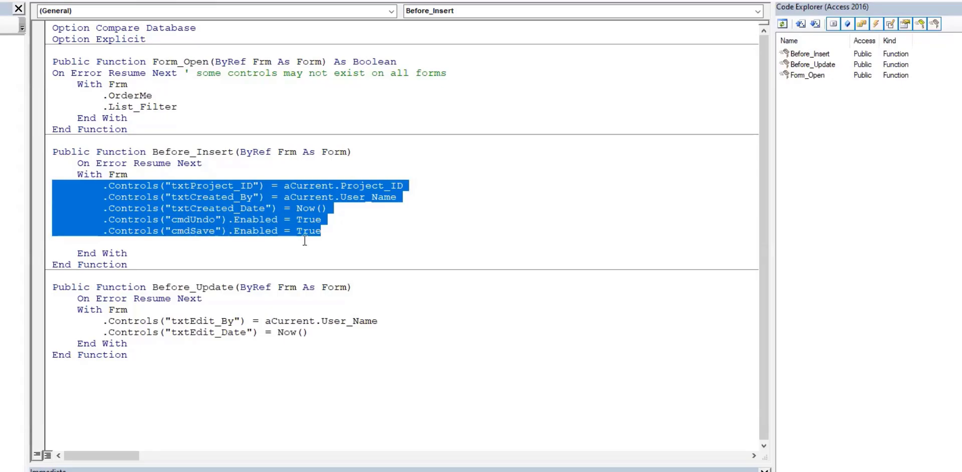
pyautogui.click(331, 231)
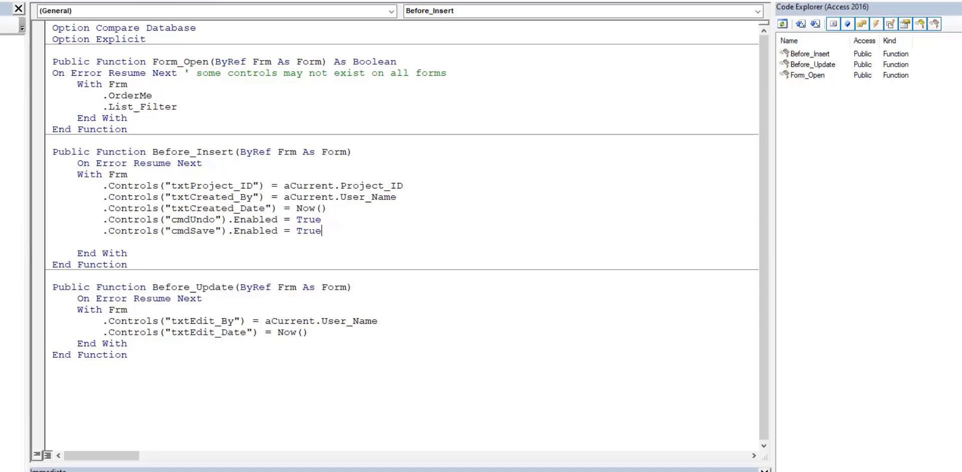
pyautogui.click(274, 104)
# - Highlight Before_Insert's txtCreated_By and txtCreated_Date assignments and its cmdUndo and cmdSave enabling lines, and switch back to the frmItem design in Access
pyautogui.moveTo(322, 208); pyautogui.dragTo(51, 198)
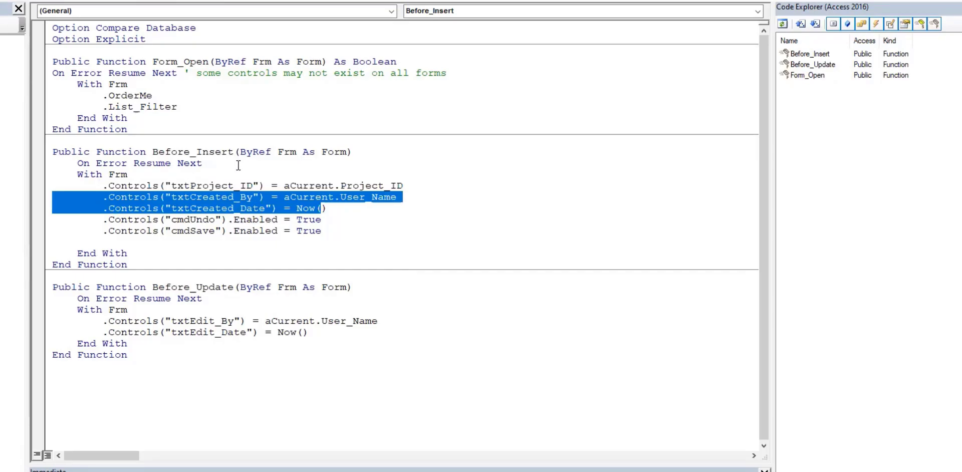
pyautogui.moveTo(340, 210); pyautogui.dragTo(51, 197)
pyautogui.click(297, 169)
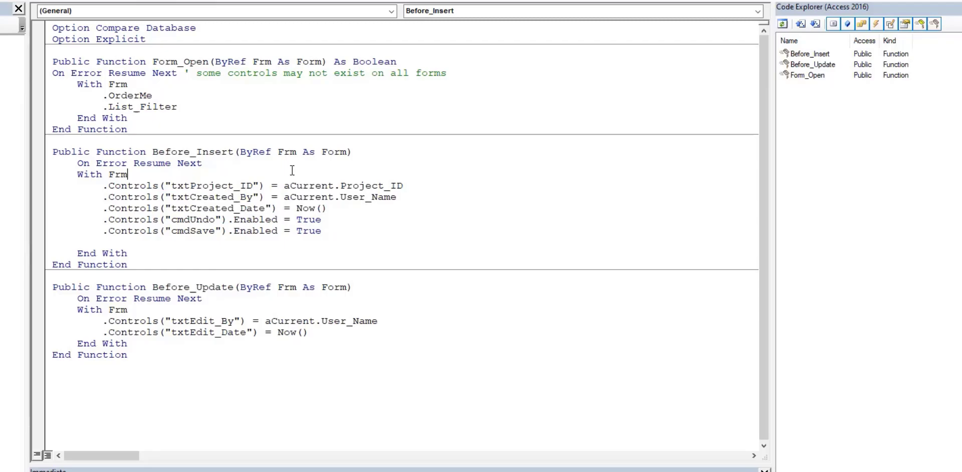
pyautogui.moveTo(333, 232); pyautogui.dragTo(52, 217)
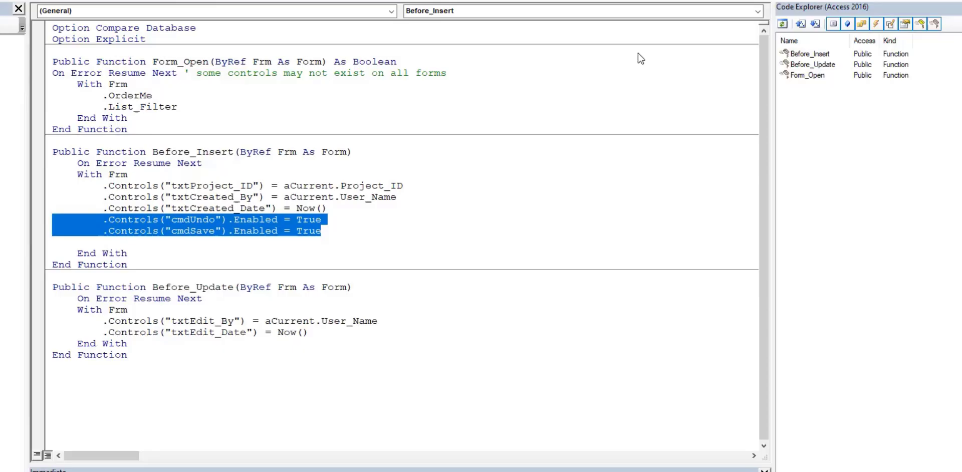
pyautogui.hotkey('alt', 'Tab')
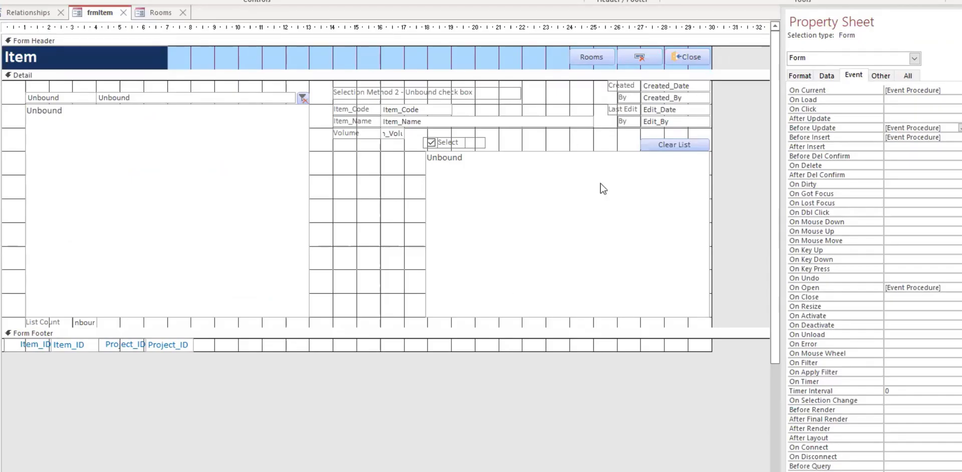
# - Select the four created and last-edit fields with their labels on frmItem, and open the form's On Open event procedure
pyautogui.moveTo(721, 120); pyautogui.dragTo(685, 87)
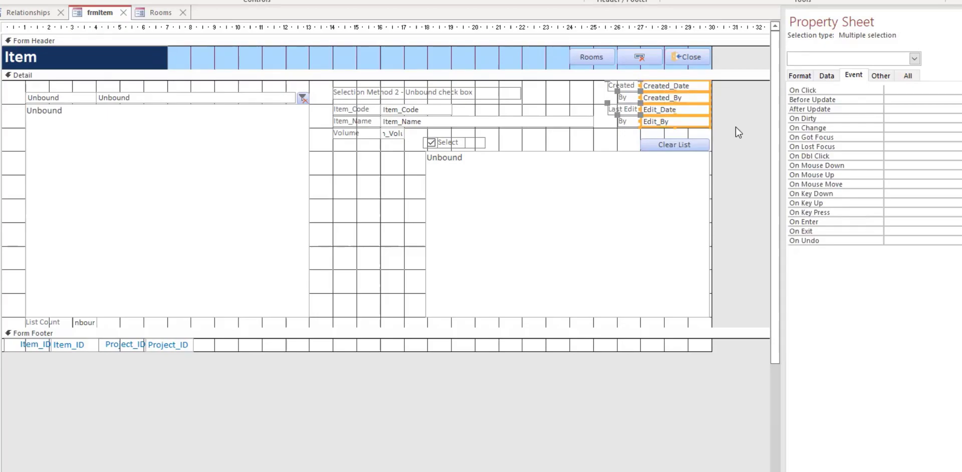
pyautogui.click(761, 98)
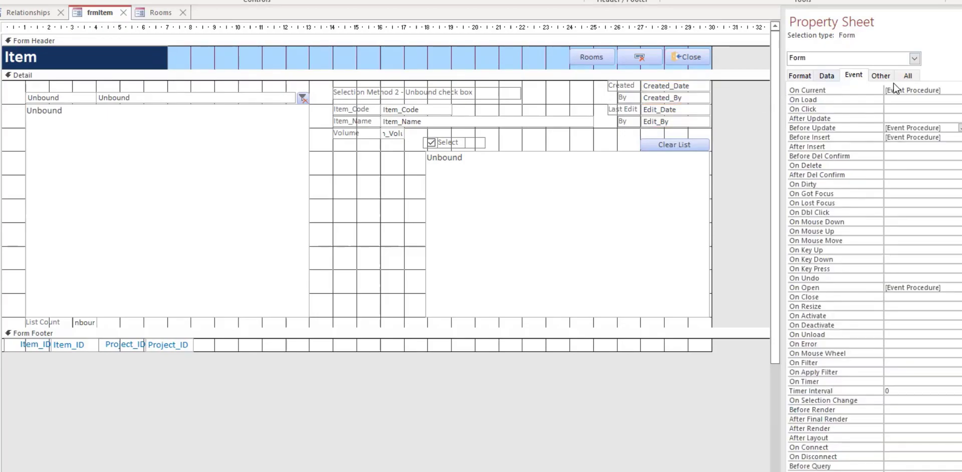
pyautogui.click(913, 296)
pyautogui.click(936, 287)
pyautogui.click(960, 288)
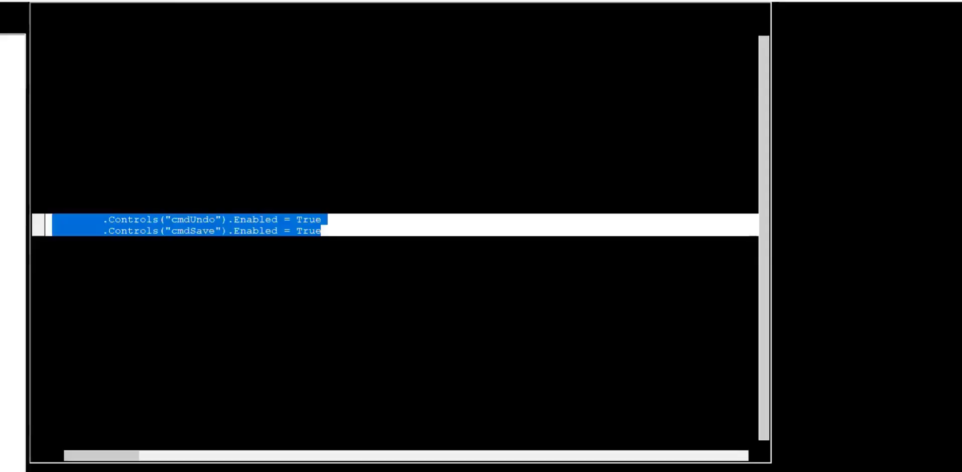
# - Look through the frmItem code to its end and highlight the whole OrderMe function
pyautogui.scroll(2, 349, 234)
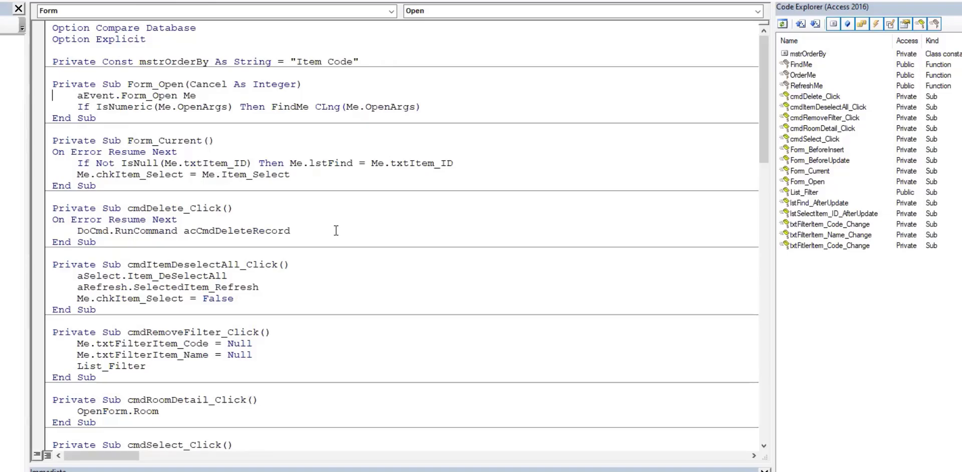
pyautogui.scroll(-18, 336, 231)
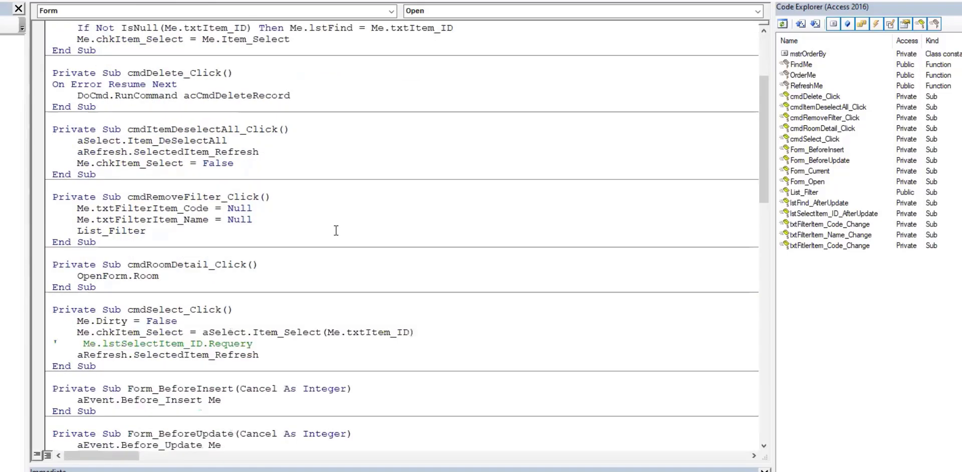
pyautogui.scroll(-9, 336, 231)
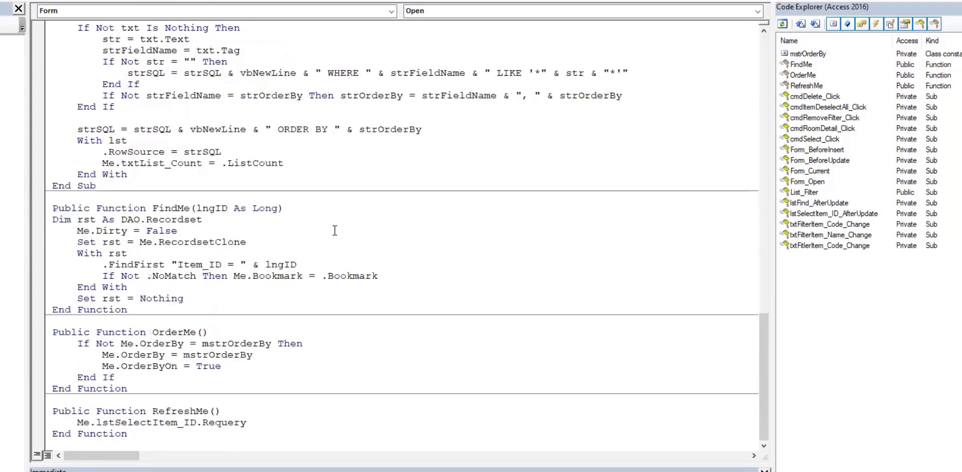
pyautogui.moveTo(125, 391); pyautogui.dragTo(29, 336)
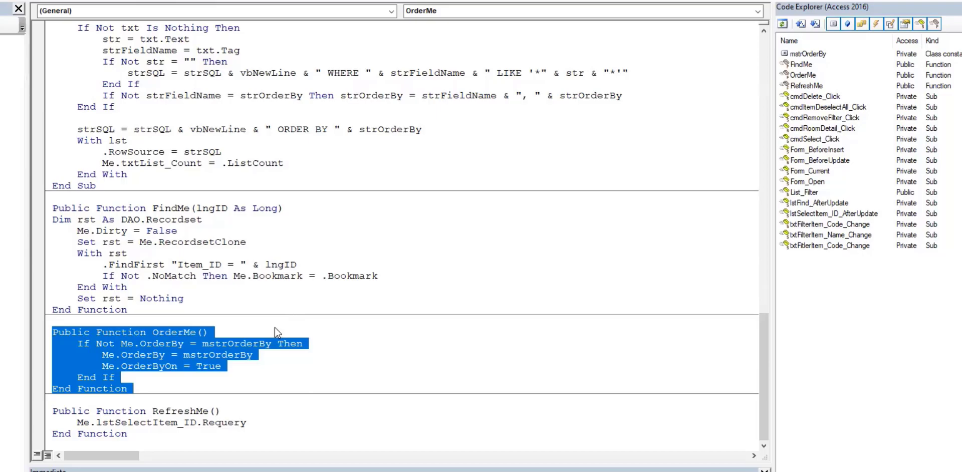
pyautogui.click(287, 292)
# - Highlight the mstrOrderBy constant declaration at the start of the frmItem code, followed by the OrderMe function that uses it
pyautogui.scroll(20, 294, 295)
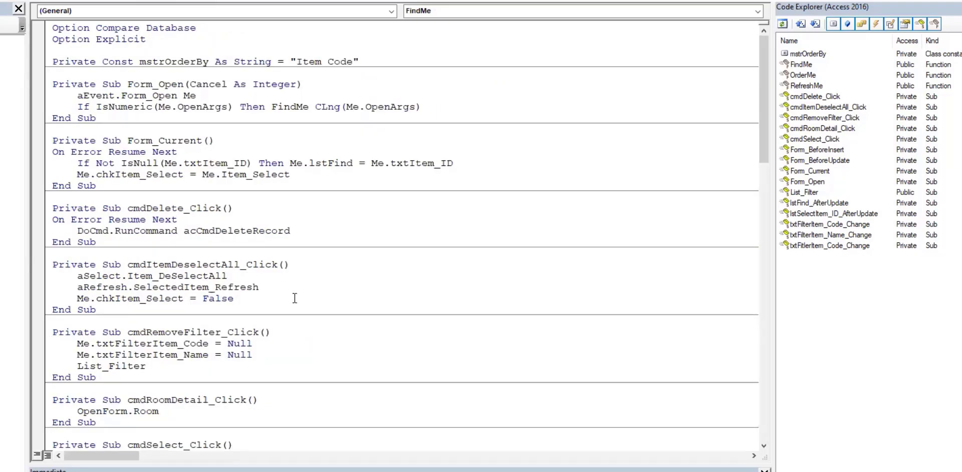
pyautogui.click(368, 56)
pyautogui.keyDown('shift'); pyautogui.click(44, 53); pyautogui.keyUp('shift')
pyautogui.keyDown('shift'); pyautogui.click(44, 61); pyautogui.keyUp('shift')
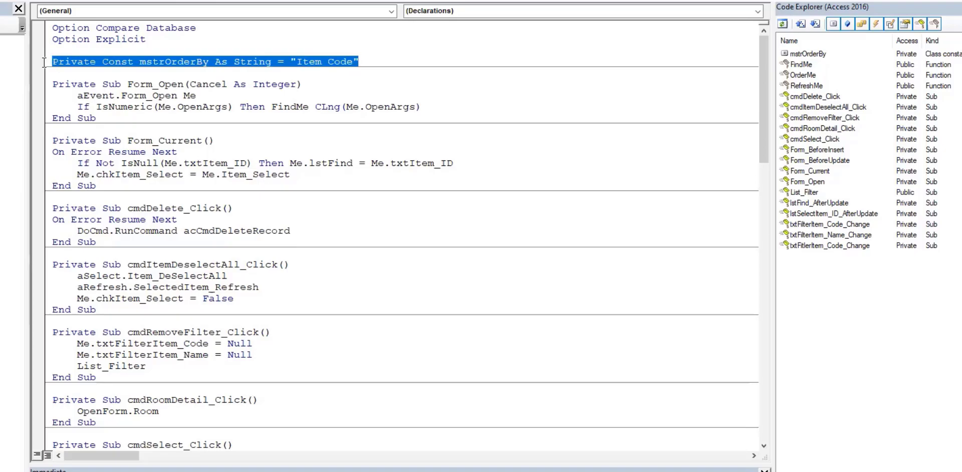
pyautogui.scroll(-20, 324, 354)
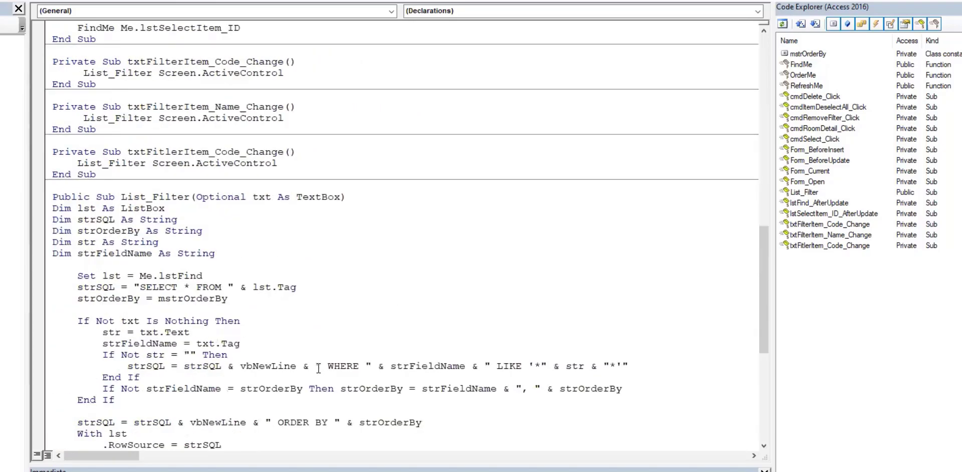
pyautogui.moveTo(178, 384); pyautogui.dragTo(1, 335)
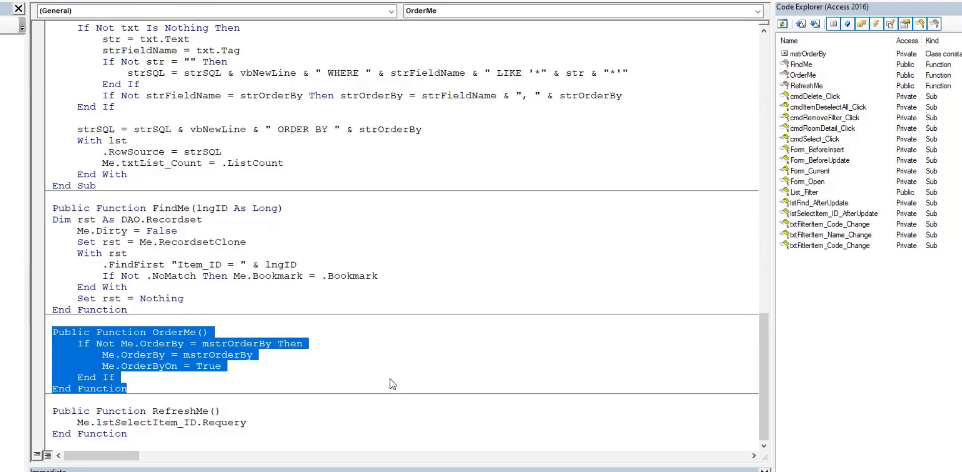
pyautogui.click(240, 307)
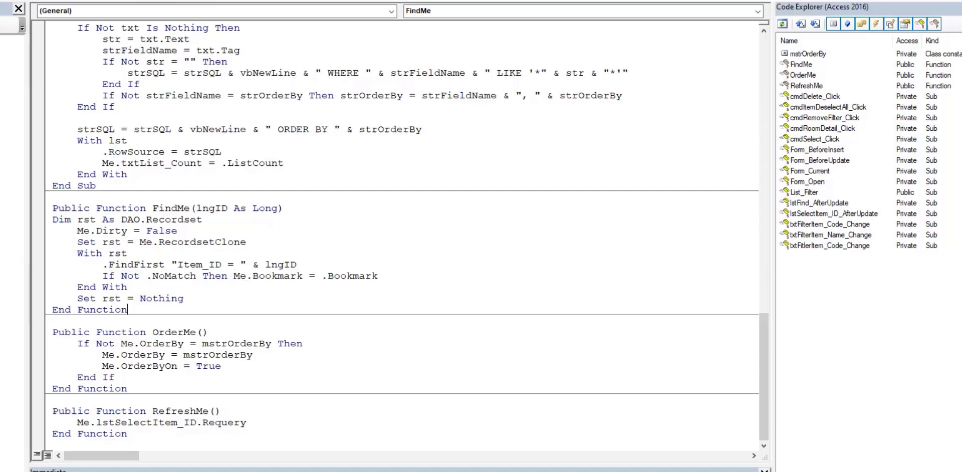
# - Switch back to the frmItem design in Access, show the form's data properties and highlight the Order By entry
pyautogui.hotkey('alt', 'F11')
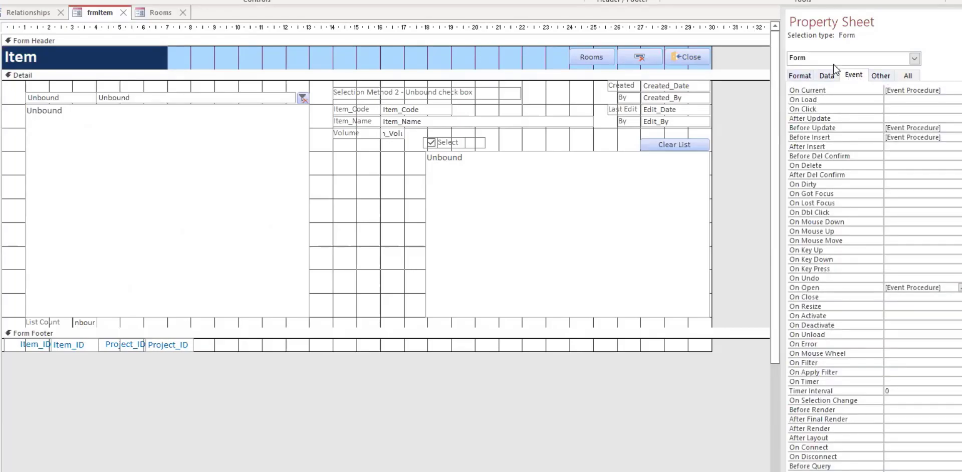
pyautogui.click(828, 75)
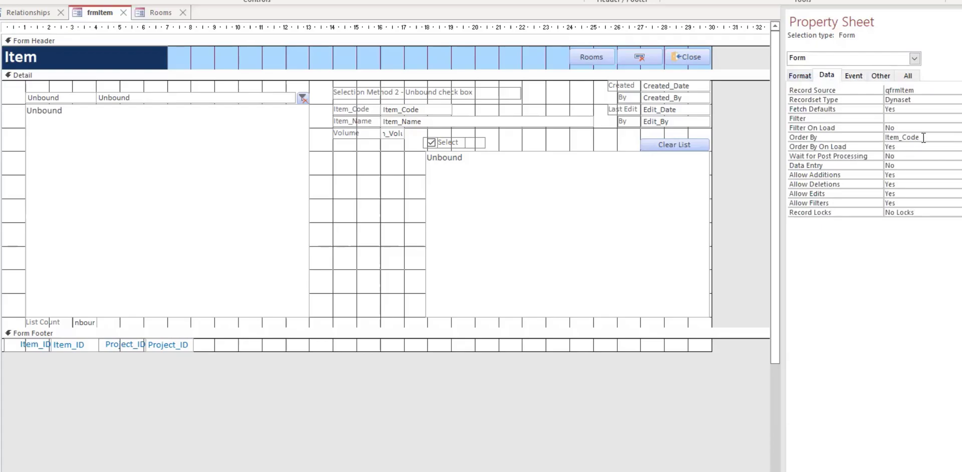
pyautogui.moveTo(922, 137); pyautogui.dragTo(850, 131)
pyautogui.click(756, 146)
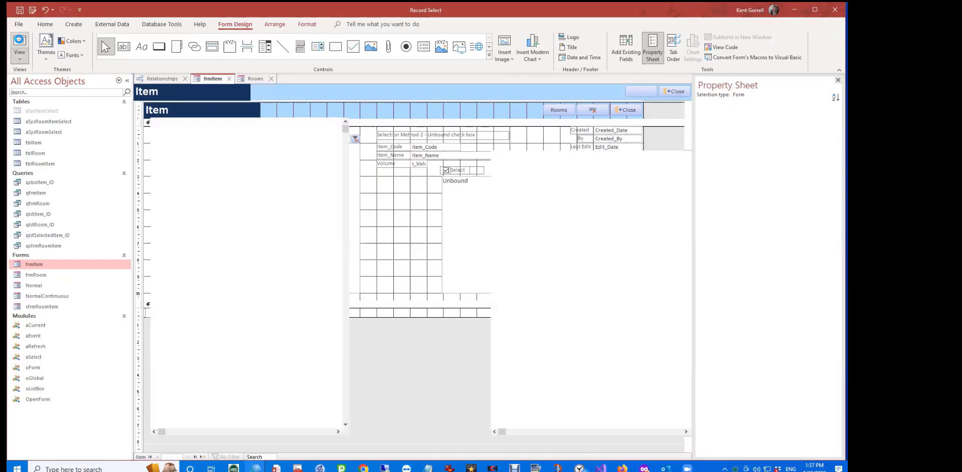
# - Switch frmItem to Form View and open the MIRROR Large item from the room items on the Rooms form
pyautogui.click(20, 43)
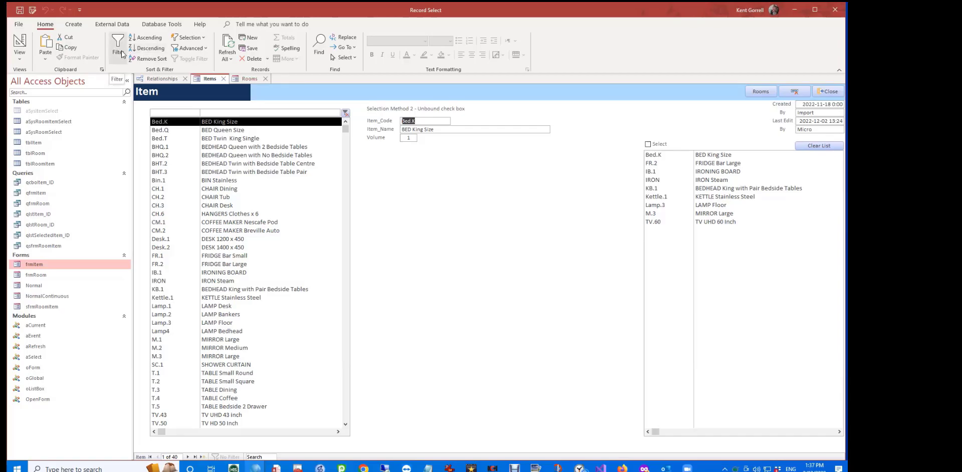
pyautogui.click(461, 130)
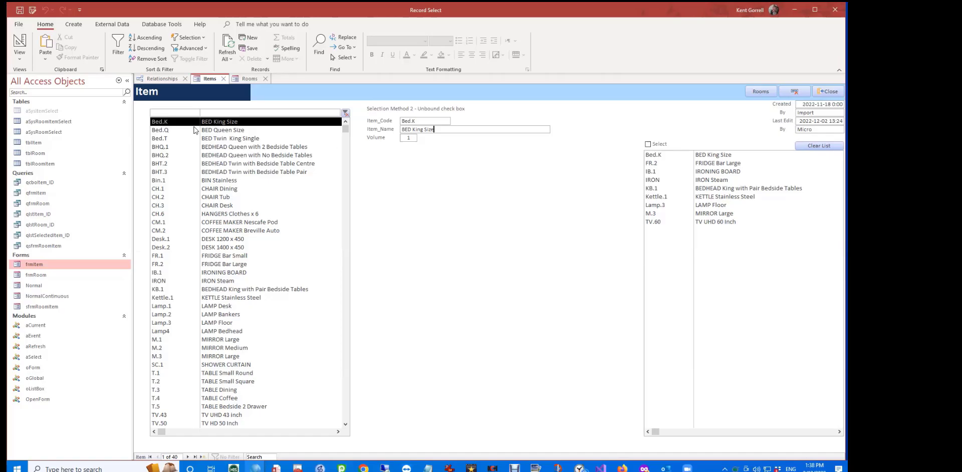
pyautogui.click(248, 80)
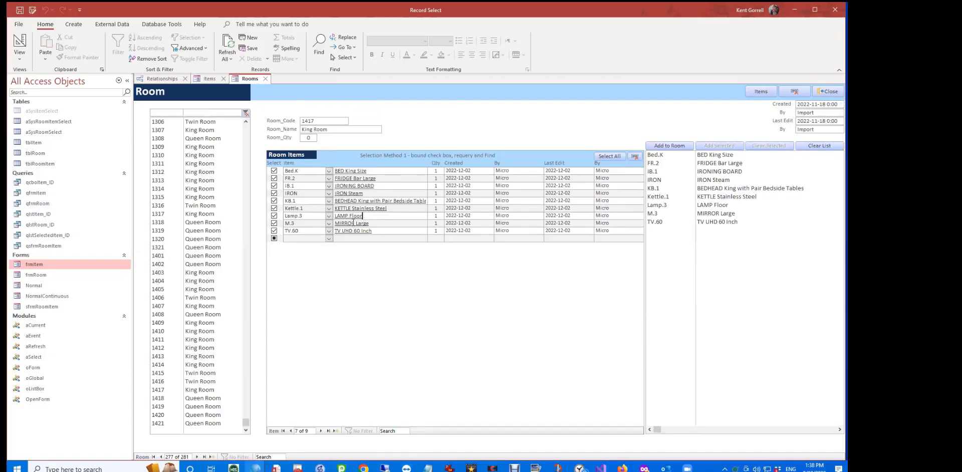
pyautogui.click(353, 223)
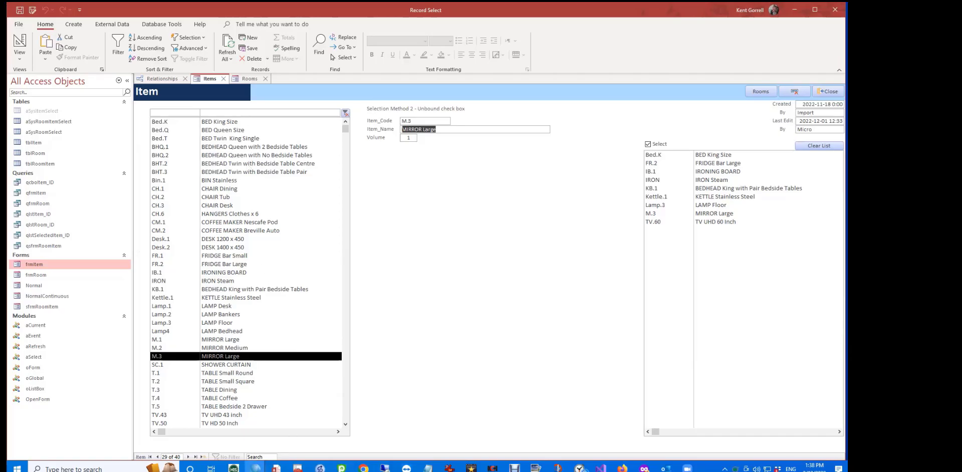
# - Switch to the Visual Basic editor, open the OpenForm module and highlight its whole Item procedure
pyautogui.moveTo(256, 468)
pyautogui.click(298, 428)
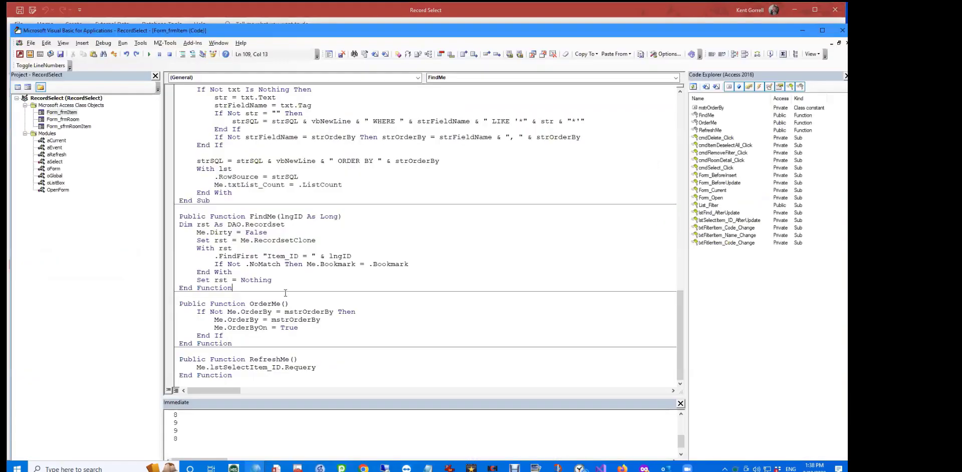
pyautogui.doubleClick(42, 192)
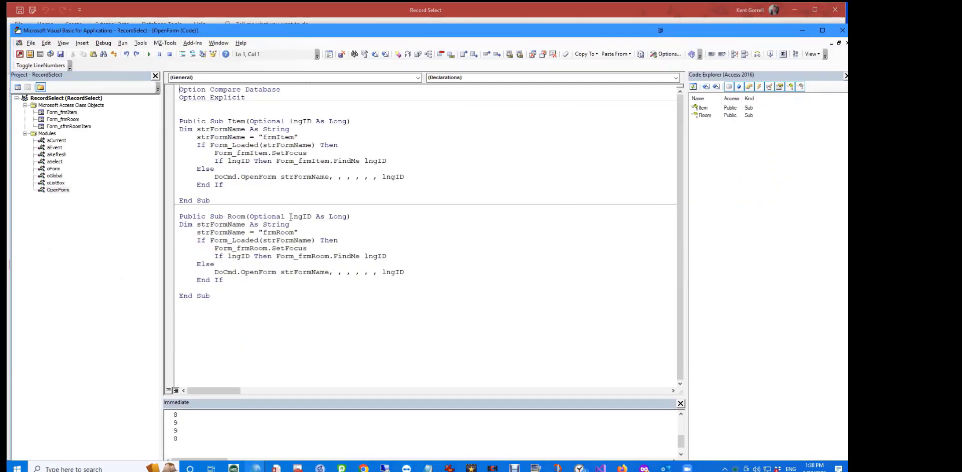
pyautogui.click(272, 206)
pyautogui.moveTo(224, 203); pyautogui.dragTo(147, 123)
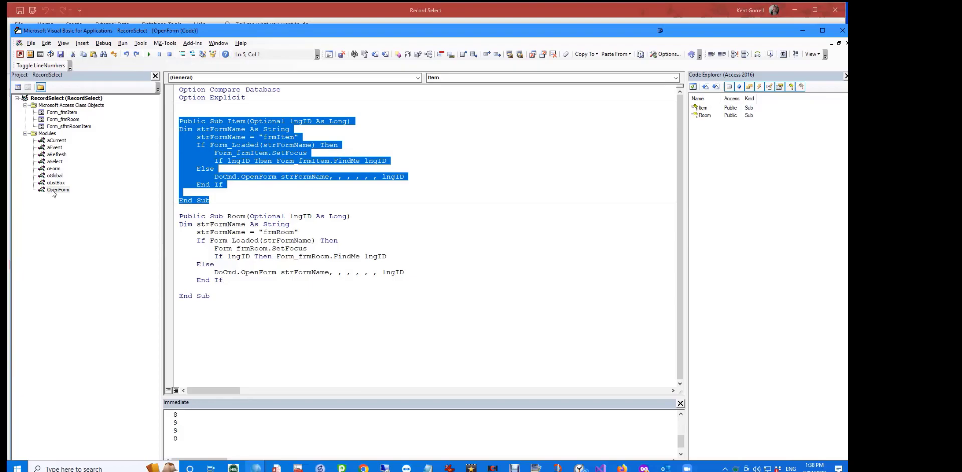
pyautogui.click(277, 137)
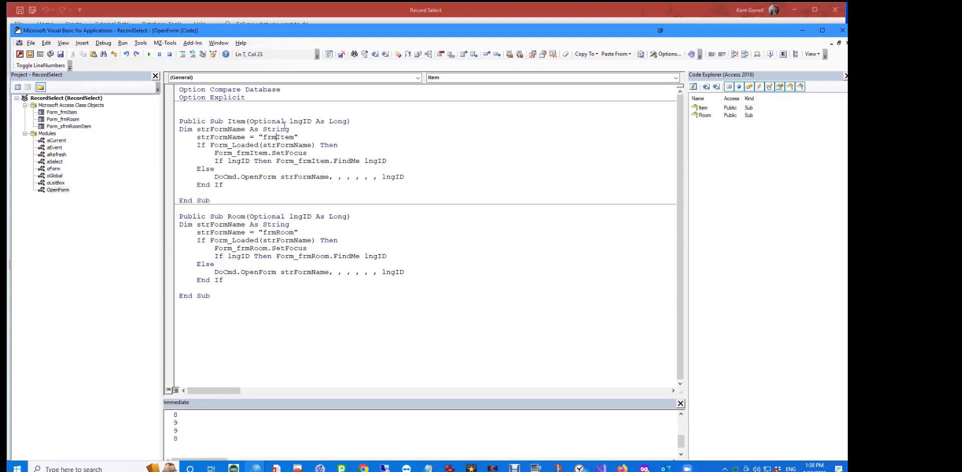
# - Highlight the Optional keyword, the Form_Loaded call and the SetFocus method one by one in the Item procedure
pyautogui.doubleClick(276, 121)
pyautogui.click(347, 143)
pyautogui.doubleClick(246, 144)
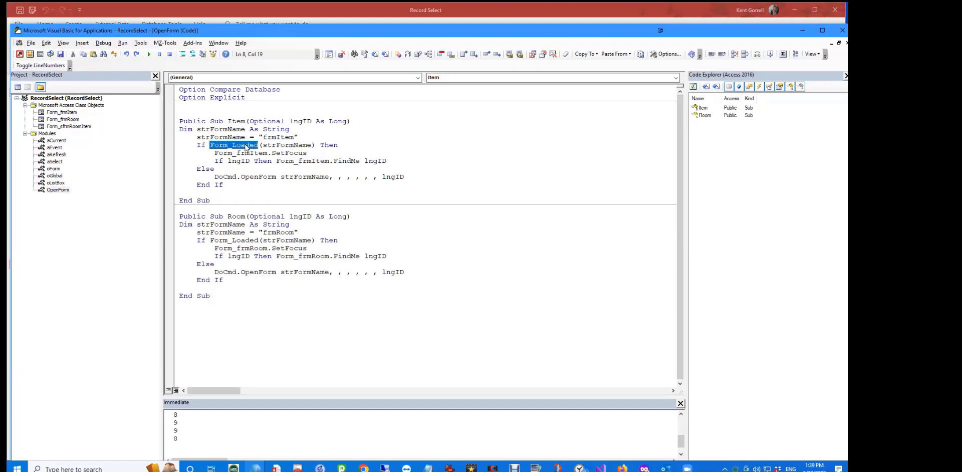
pyautogui.doubleClick(290, 152)
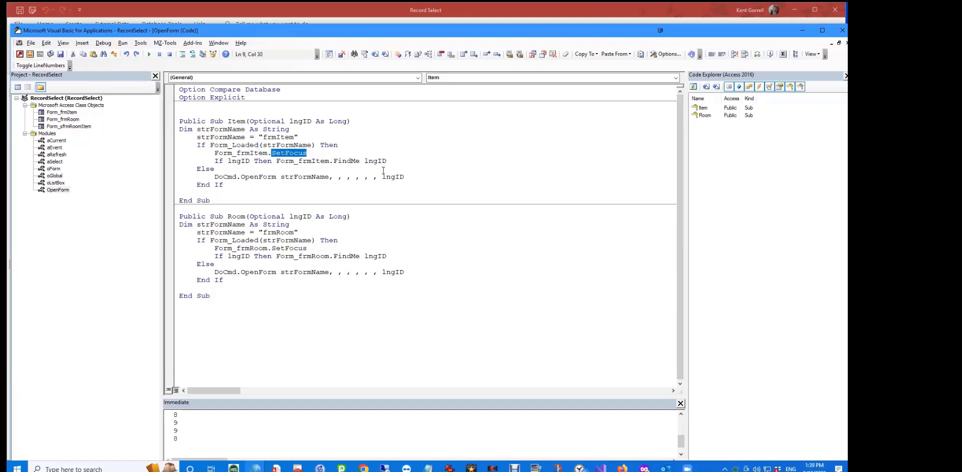
pyautogui.click(358, 151)
# - Highlight the Item procedure's DoCmd.OpenForm line, followed by its conditional Form_frmItem.FindMe line
pyautogui.moveTo(210, 184)
pyautogui.mouseDown()
pyautogui.moveTo(376, 196)
pyautogui.moveTo(407, 178)
pyautogui.moveTo(194, 183)
pyautogui.moveTo(214, 177)
pyautogui.mouseUp()
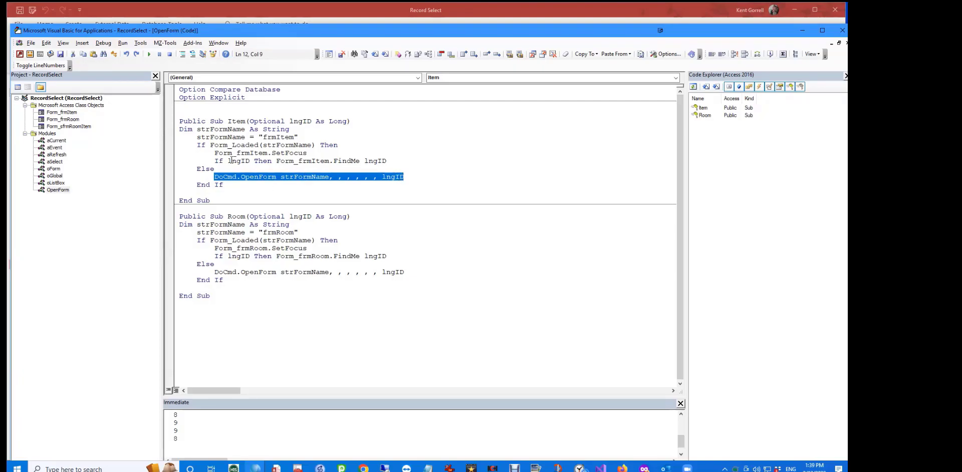
pyautogui.moveTo(214, 161); pyautogui.dragTo(407, 161)
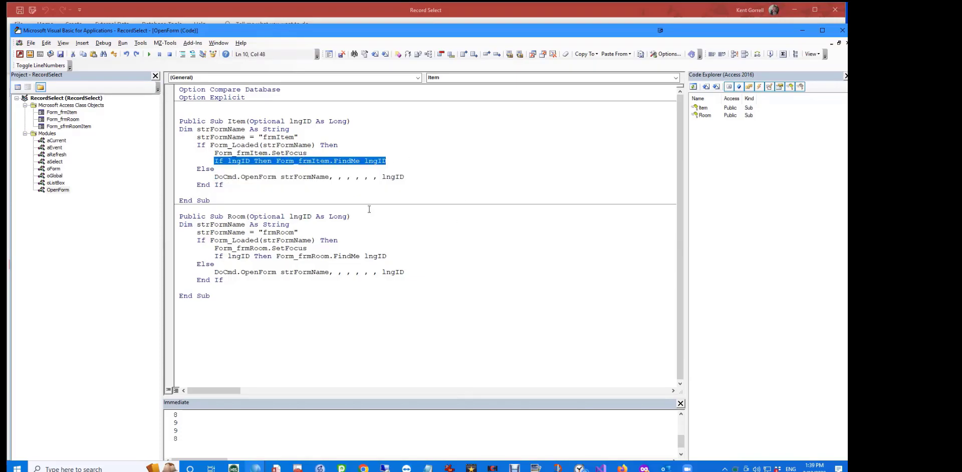
pyautogui.click(347, 170)
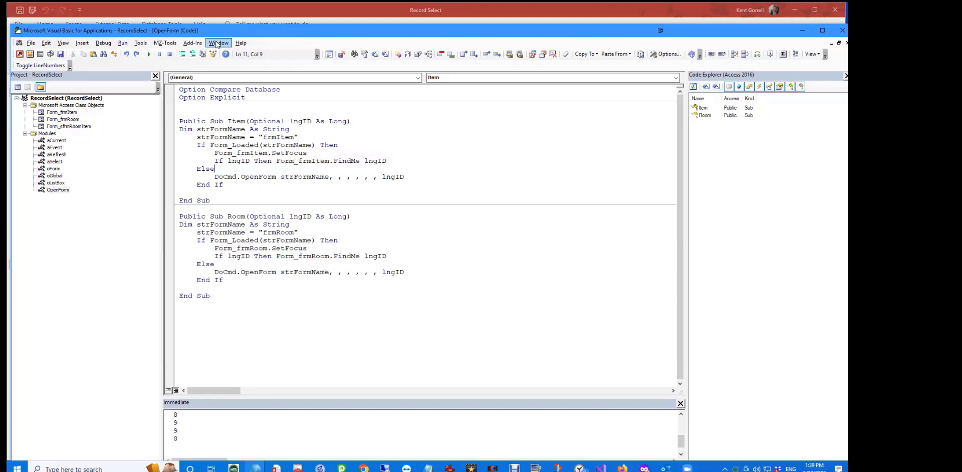
# - Return to the Form_frmItem code, go to Form_Open and highlight its IsNumeric(Me.OpenArgs) line that calls FindMe
pyautogui.click(218, 44)
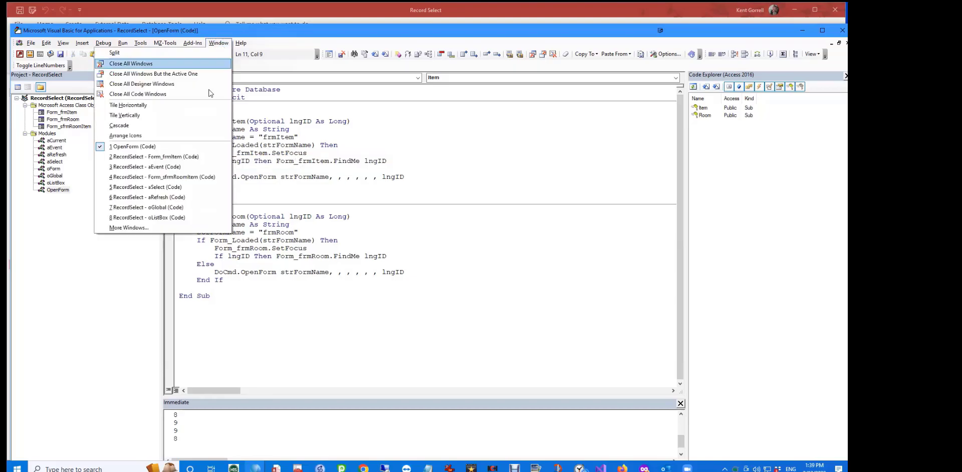
pyautogui.click(197, 159)
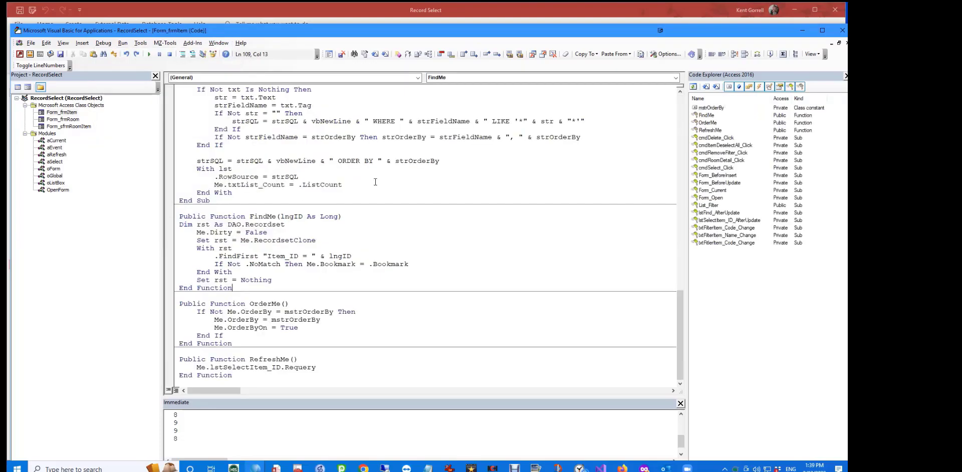
pyautogui.scroll(5, 376, 183)
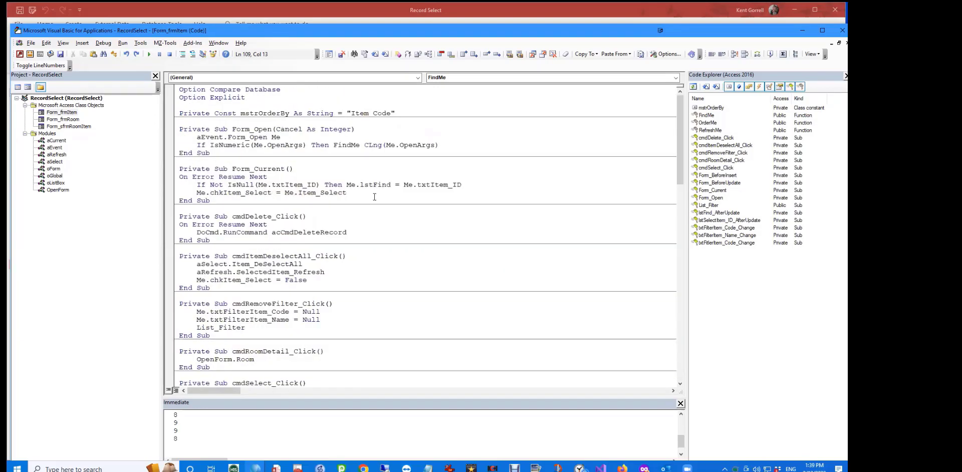
pyautogui.scroll(-14, 374, 197)
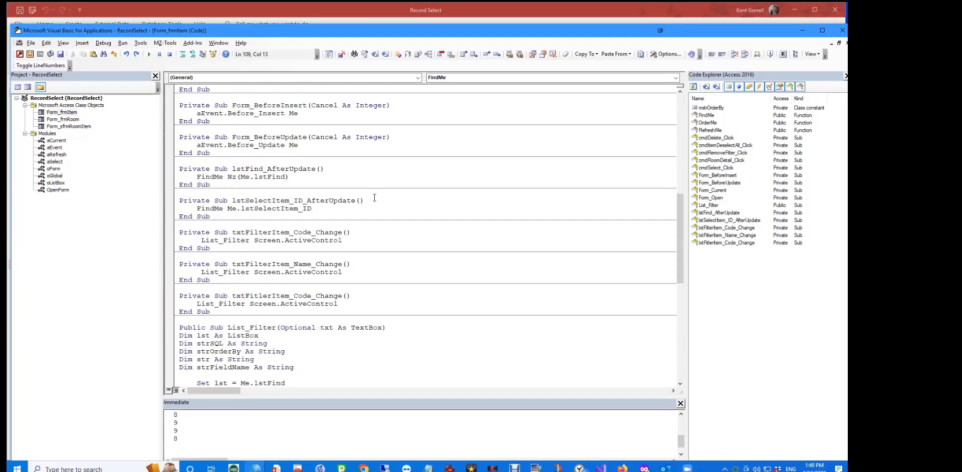
pyautogui.doubleClick(707, 199)
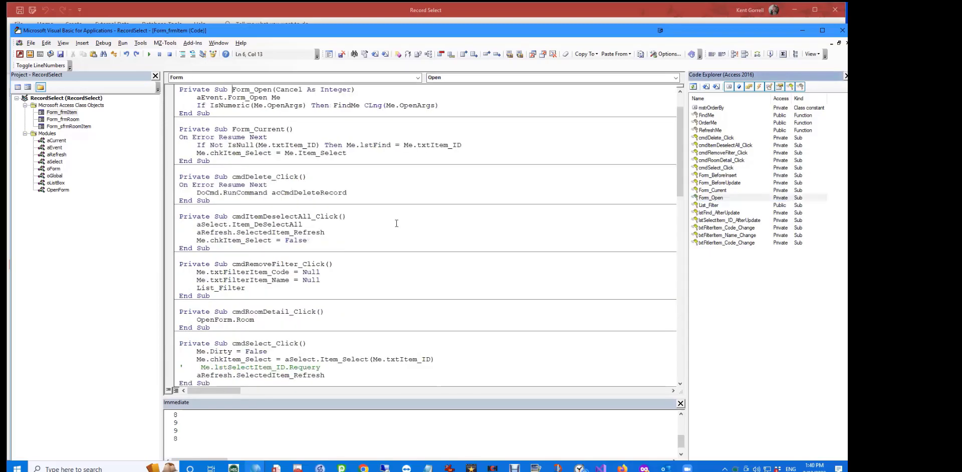
pyautogui.click(293, 98)
pyautogui.moveTo(198, 104); pyautogui.dragTo(441, 106)
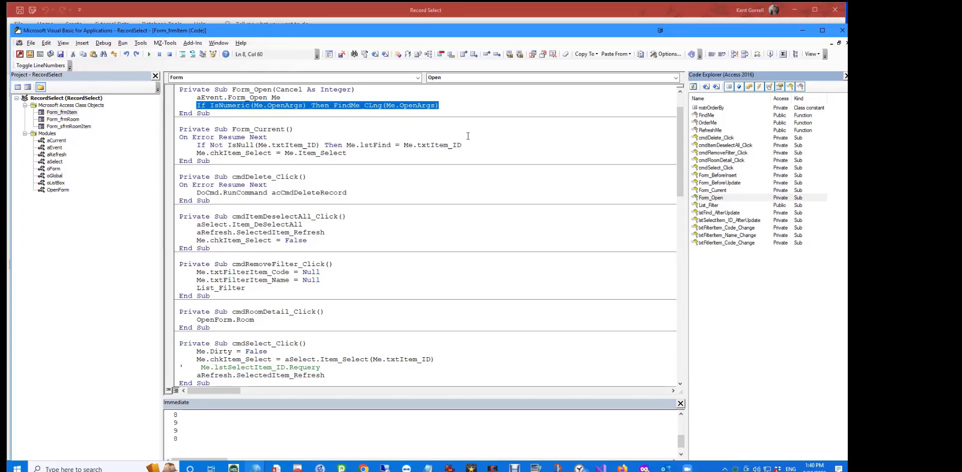
pyautogui.scroll(-2, 463, 138)
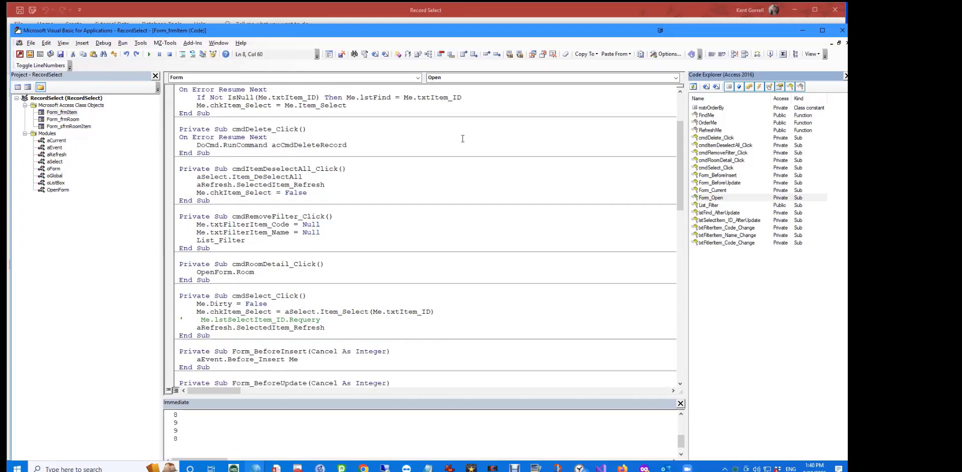
# - Look through the Form_frmItem code and point out the aEvent.Form_Open and IsNumeric(Me.OpenArgs) lines in Form_Open
pyautogui.scroll(-7, 462, 138)
pyautogui.scroll(11, 461, 139)
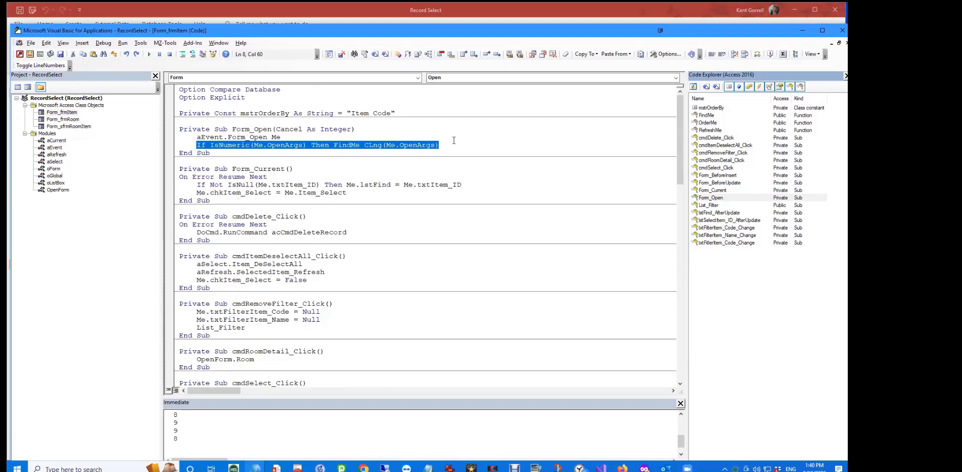
pyautogui.click(284, 137)
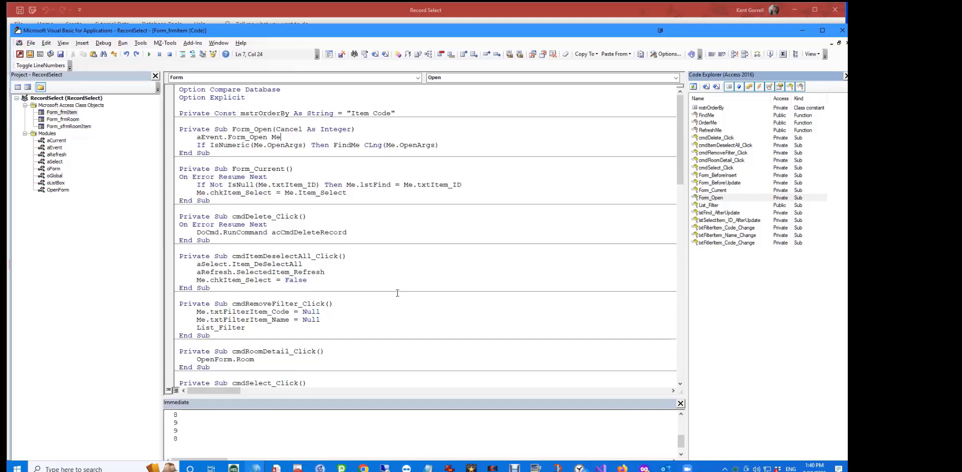
pyautogui.click(462, 145)
# - Go to the List_Filter procedure and highlight its three assignment lines for lst, strSQL and strOrderBy
pyautogui.scroll(-3, 409, 213)
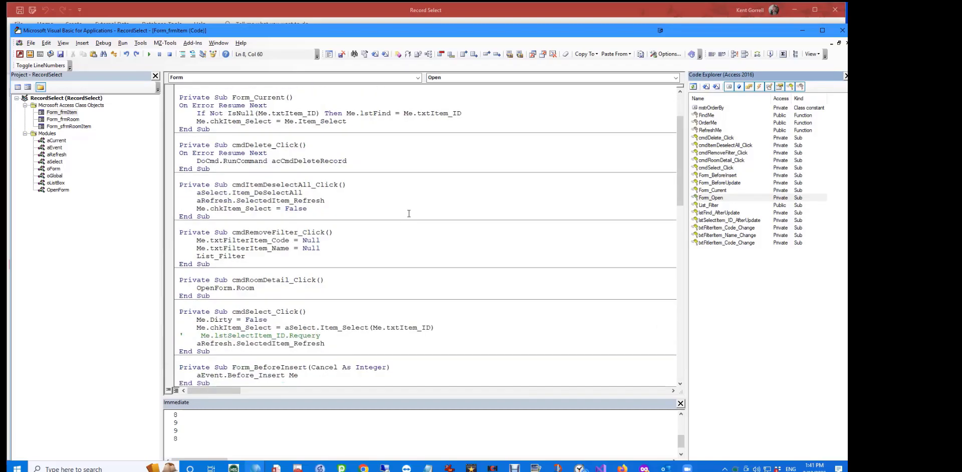
pyautogui.scroll(-3, 409, 214)
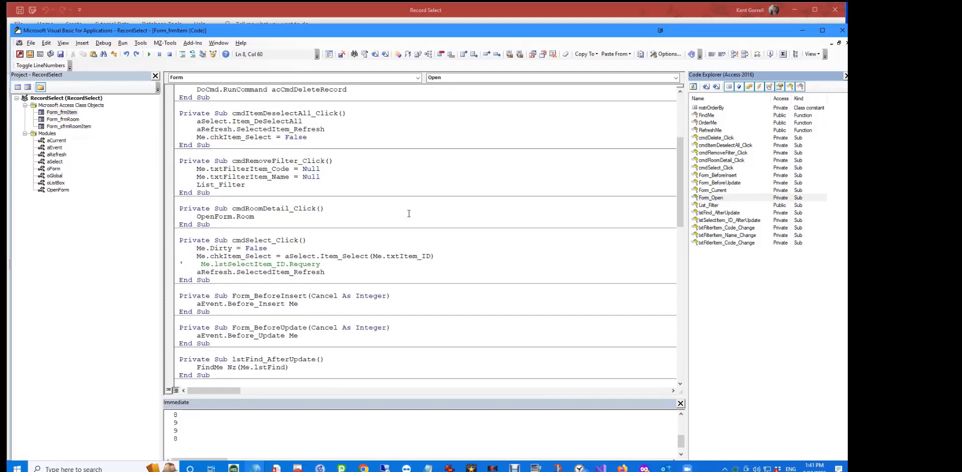
pyautogui.scroll(-12, 409, 214)
pyautogui.scroll(-2, 409, 212)
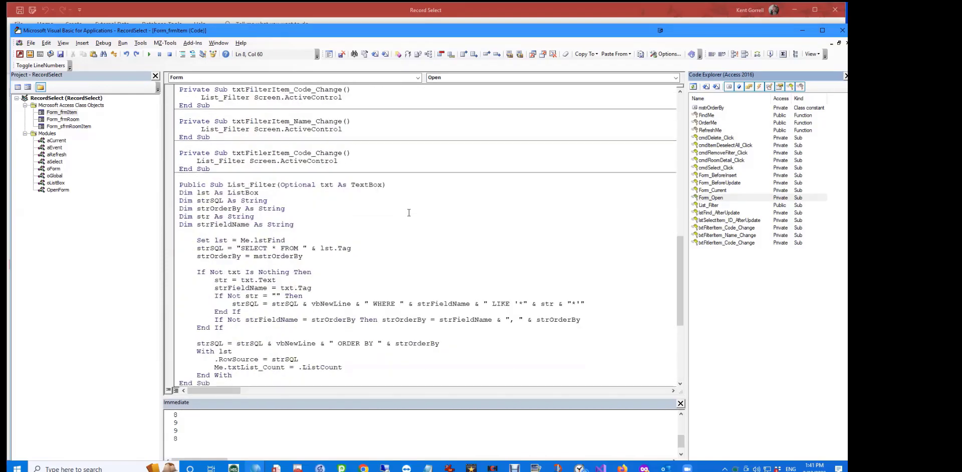
pyautogui.scroll(-2, 409, 212)
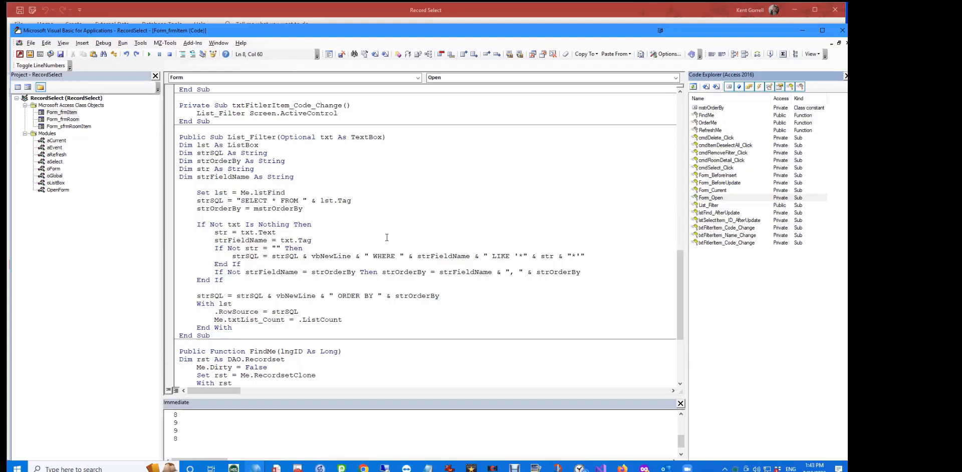
pyautogui.click(379, 202)
pyautogui.click(326, 162)
pyautogui.moveTo(303, 208); pyautogui.dragTo(160, 197)
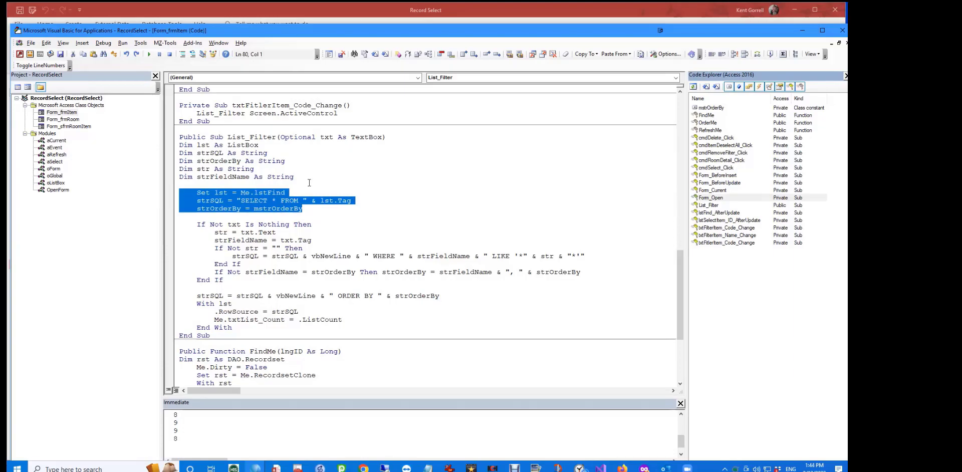
pyautogui.click(250, 184)
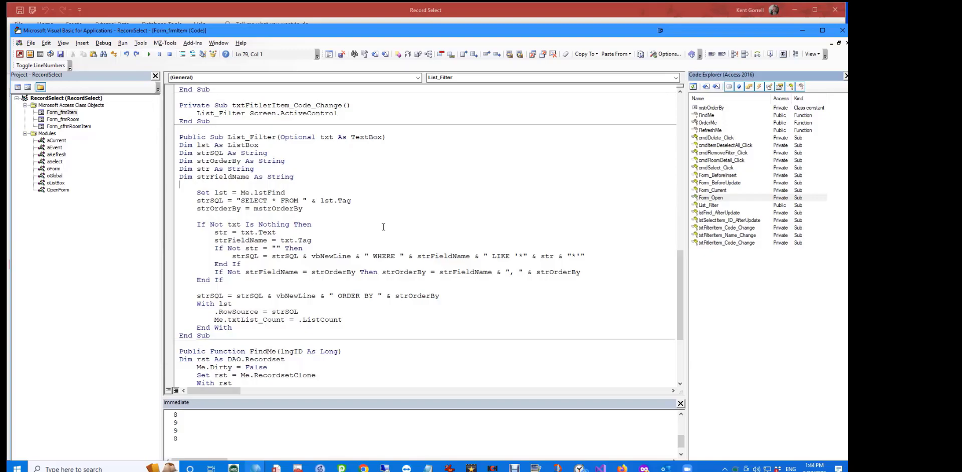
# - Review the form's event procedures and highlight the error handling and delete command lines in cmdDelete_Click
pyautogui.scroll(20, 383, 228)
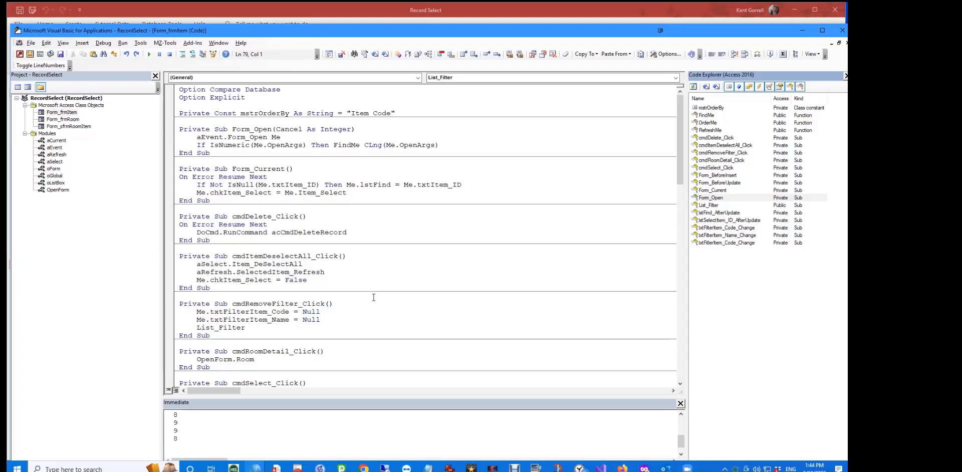
pyautogui.scroll(-4, 373, 297)
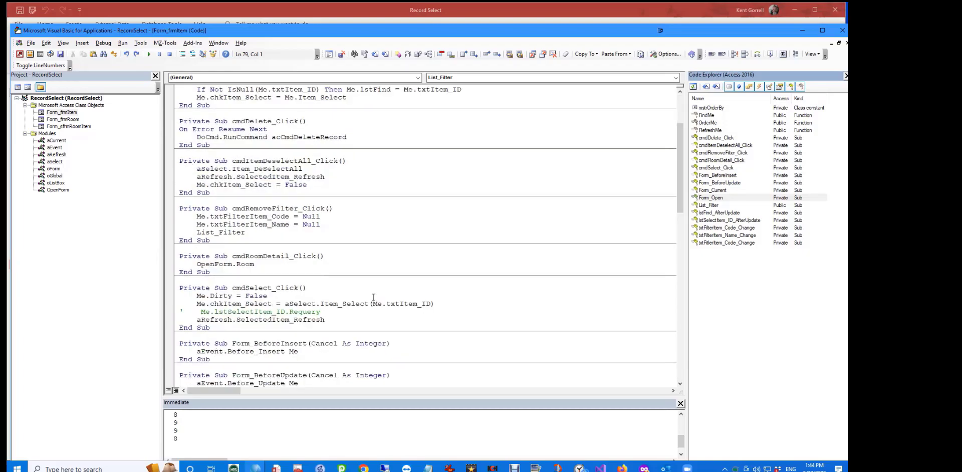
pyautogui.scroll(-3, 373, 297)
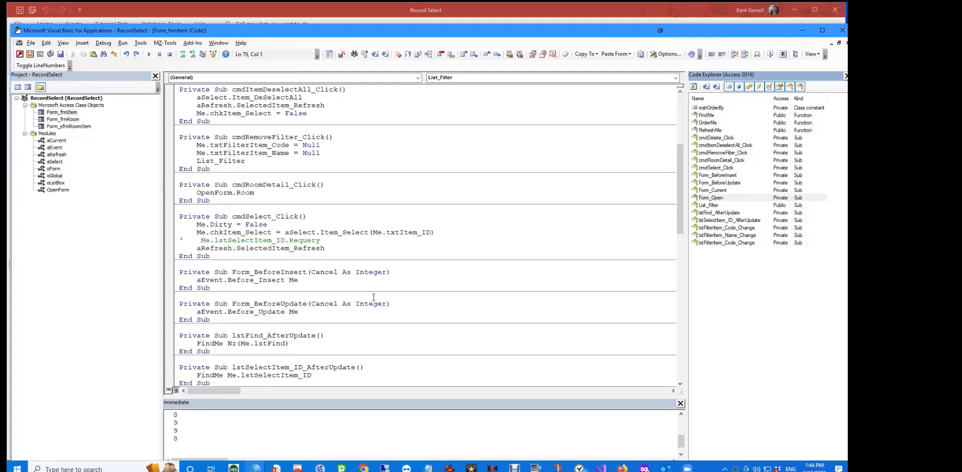
pyautogui.scroll(-2, 373, 297)
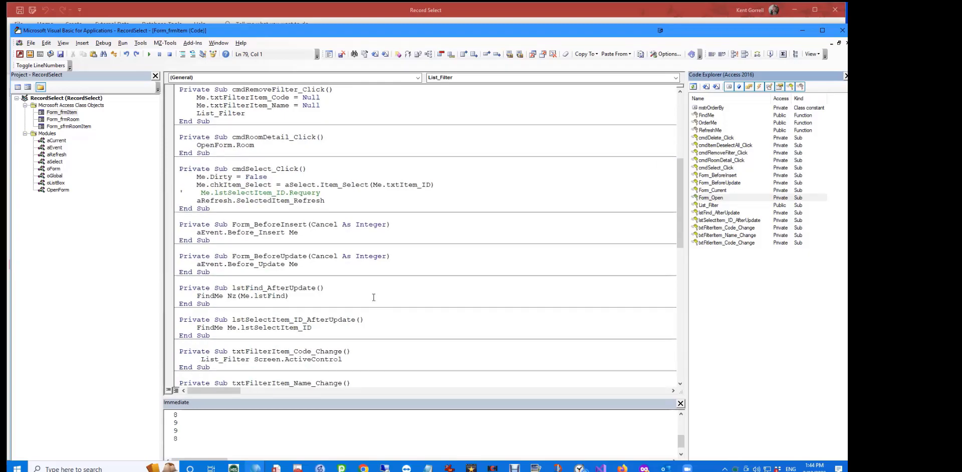
pyautogui.scroll(3, 373, 297)
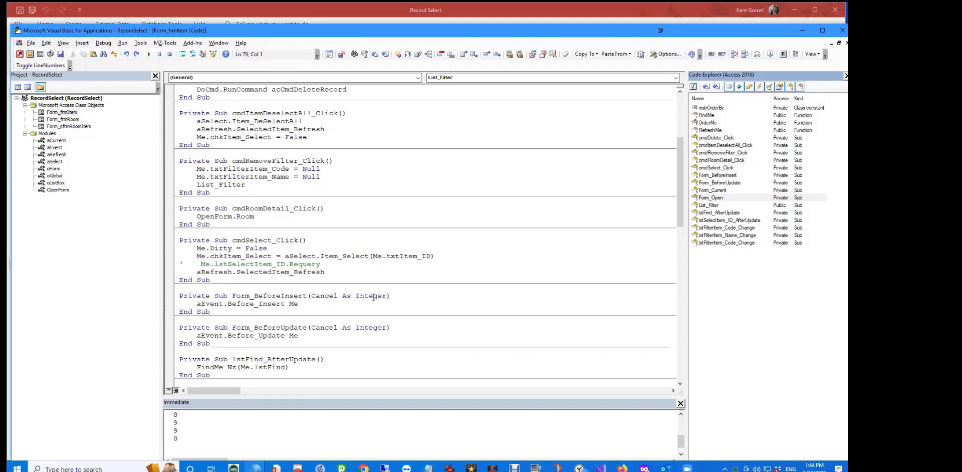
pyautogui.scroll(6, 374, 297)
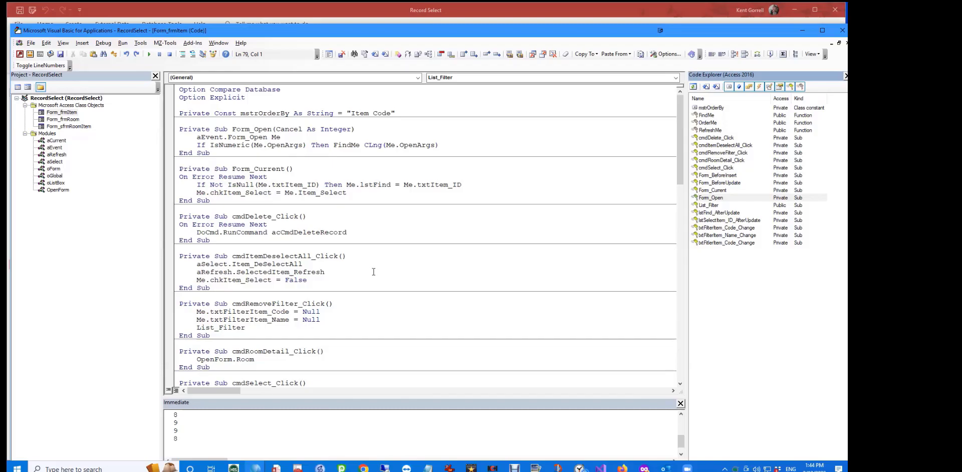
pyautogui.moveTo(357, 232); pyautogui.dragTo(153, 224)
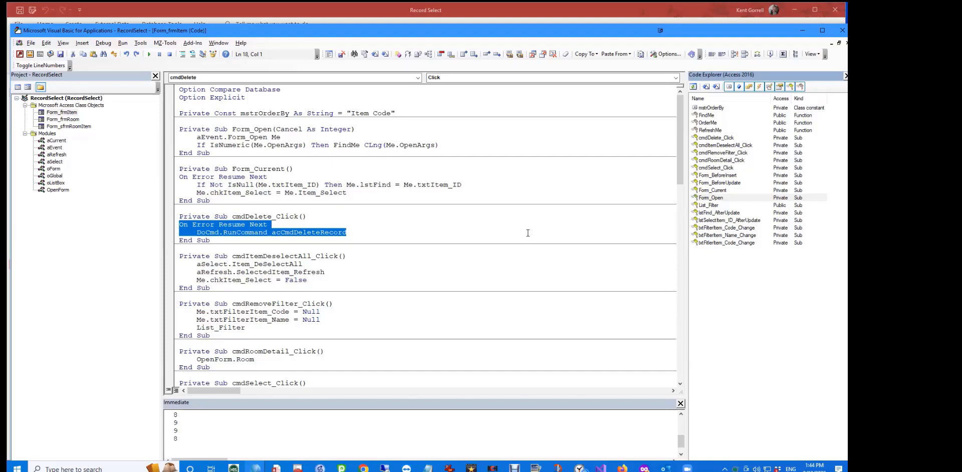
# - Highlight the lstFind and chkItem_Select assignment lines in Form_Current, followed by both statements in Form_Open
pyautogui.click(350, 195)
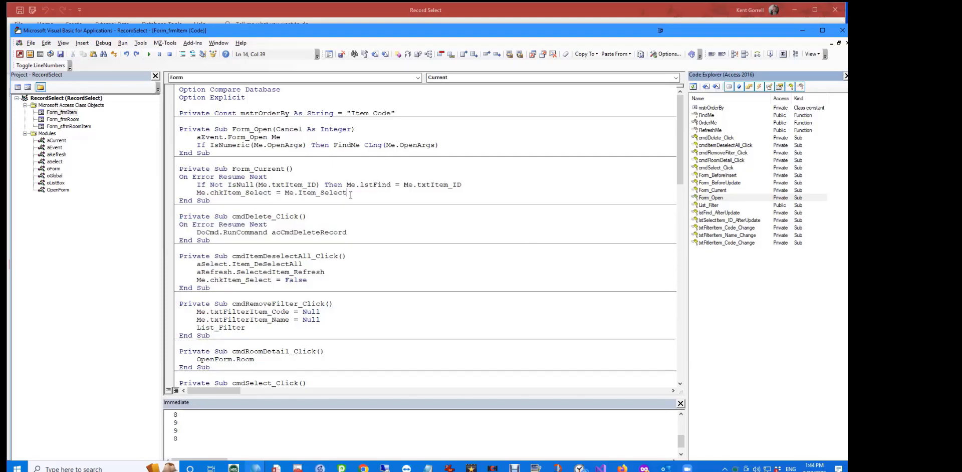
pyautogui.moveTo(351, 193); pyautogui.dragTo(176, 188)
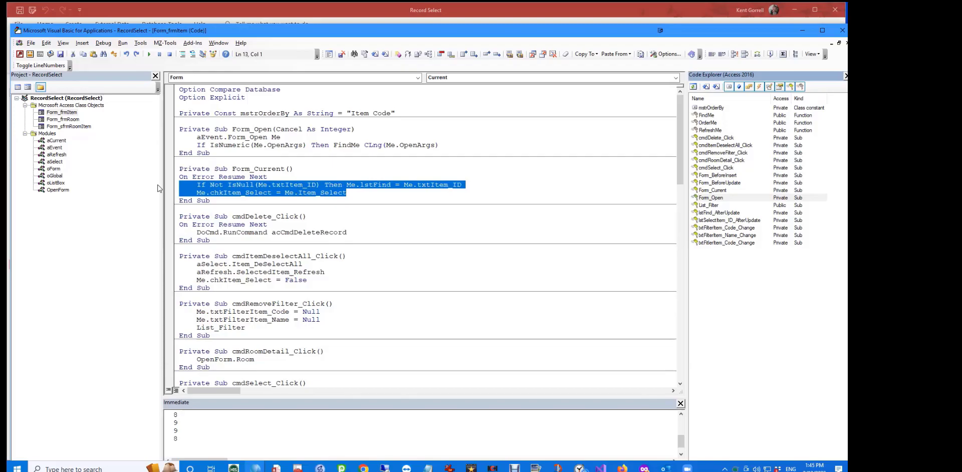
pyautogui.moveTo(442, 144); pyautogui.dragTo(144, 138)
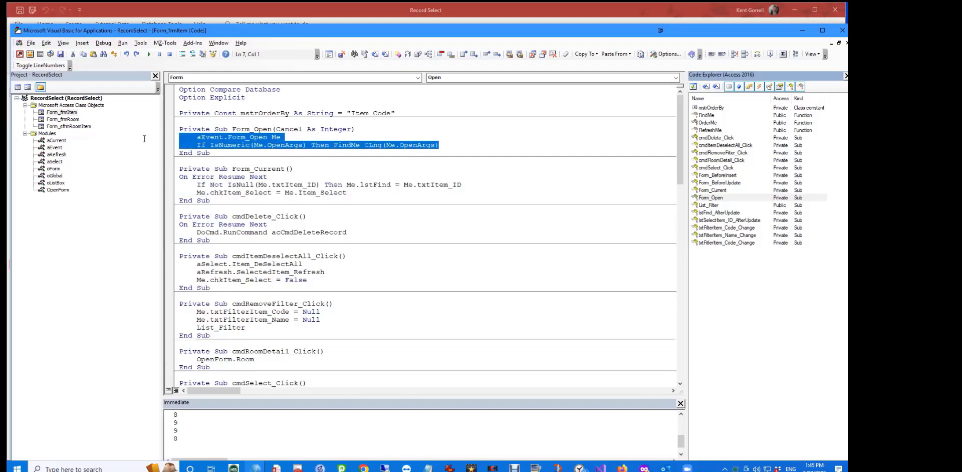
pyautogui.click(343, 177)
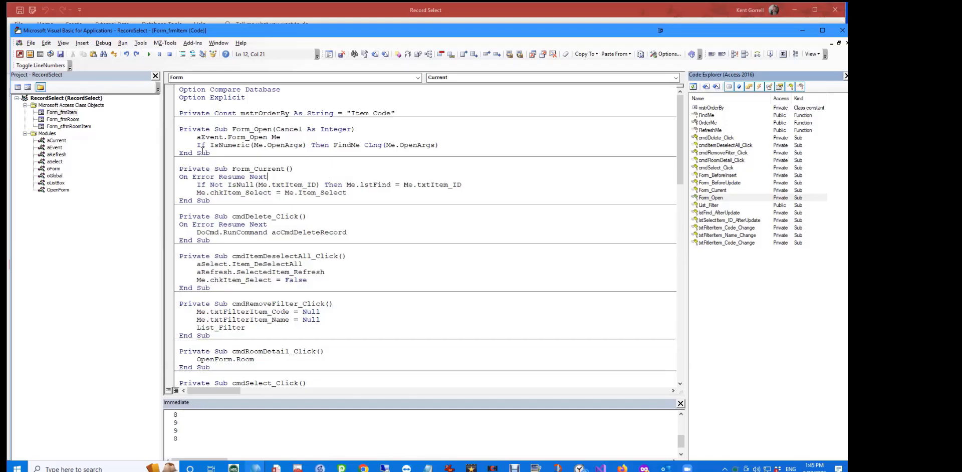
# - Switch to Access, examine the navigation pane's category and display options, and place the cursor in the object search bar
pyautogui.click(20, 54)
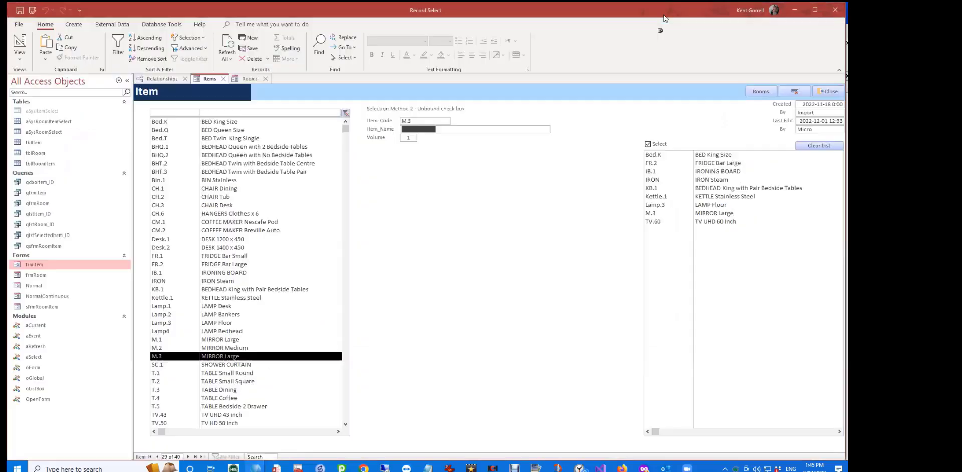
pyautogui.rightClick(89, 81)
pyautogui.moveTo(126, 88)
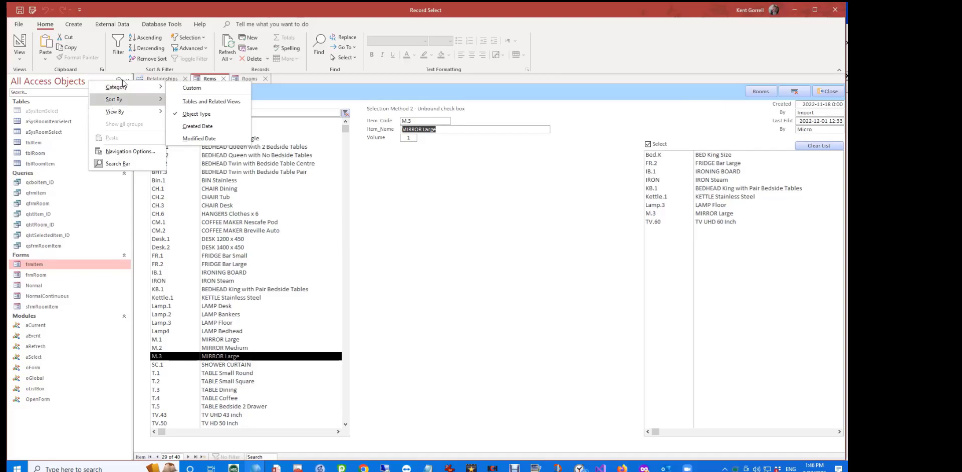
pyautogui.moveTo(110, 101)
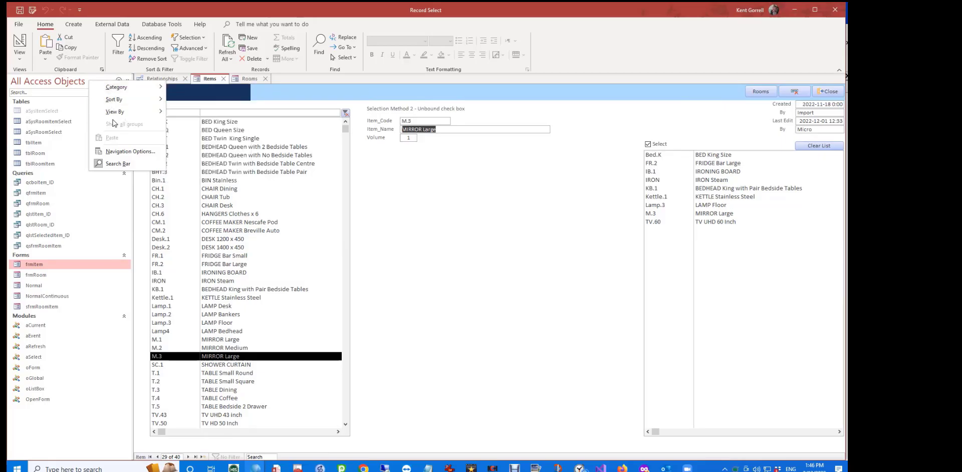
pyautogui.click(70, 93)
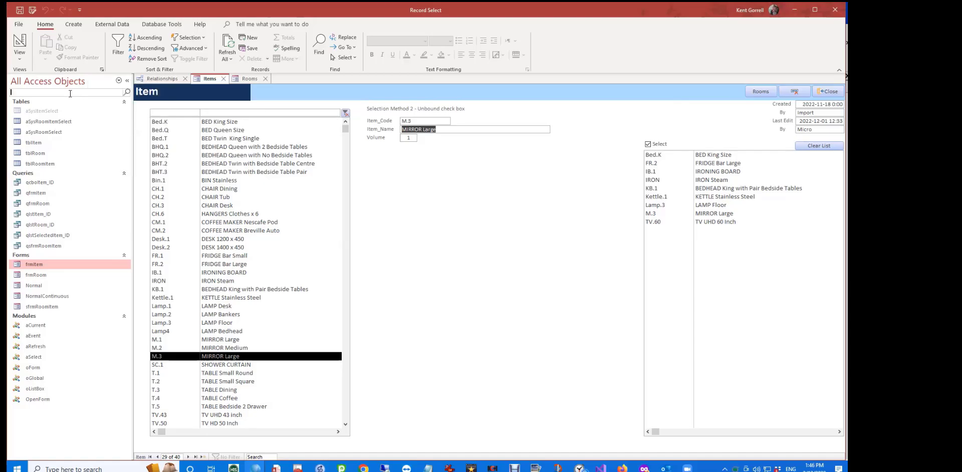